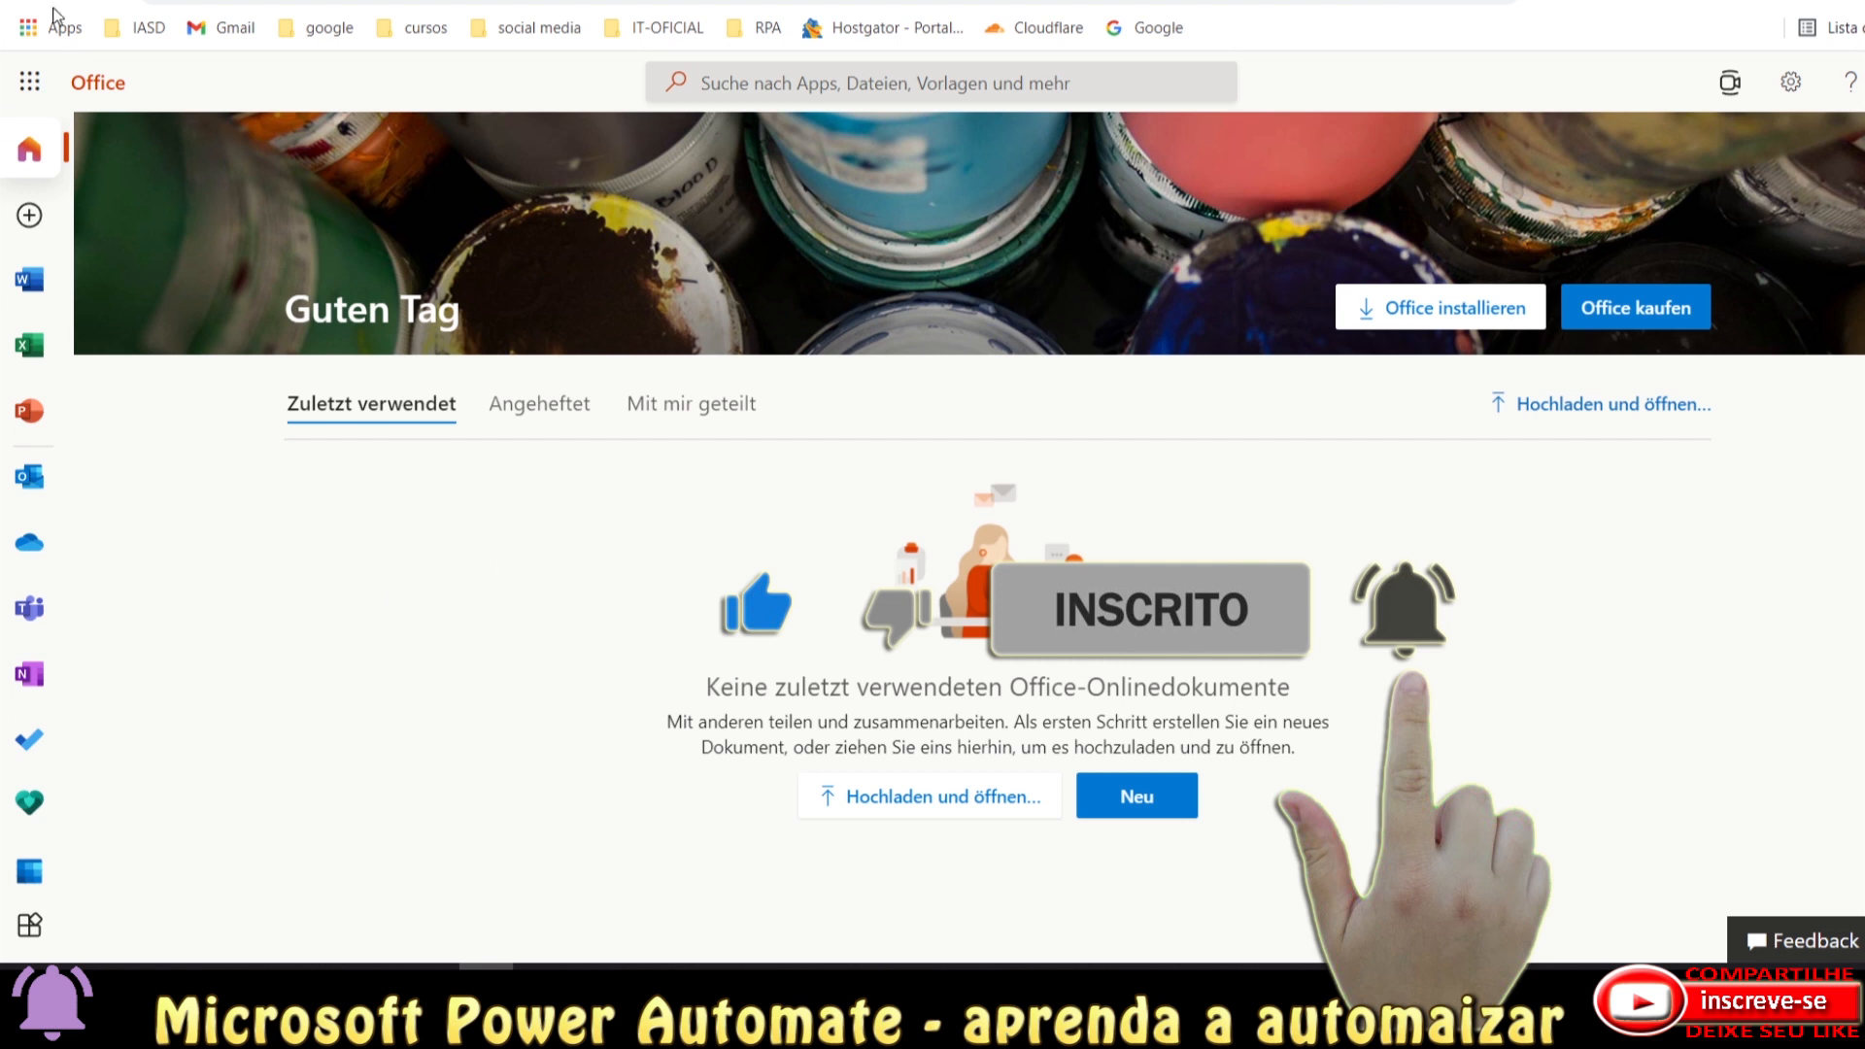
Launch Power Automate from the Microsoft 365 app launcher's Alle Apps list.
left_click(26, 89)
left_click(26, 89)
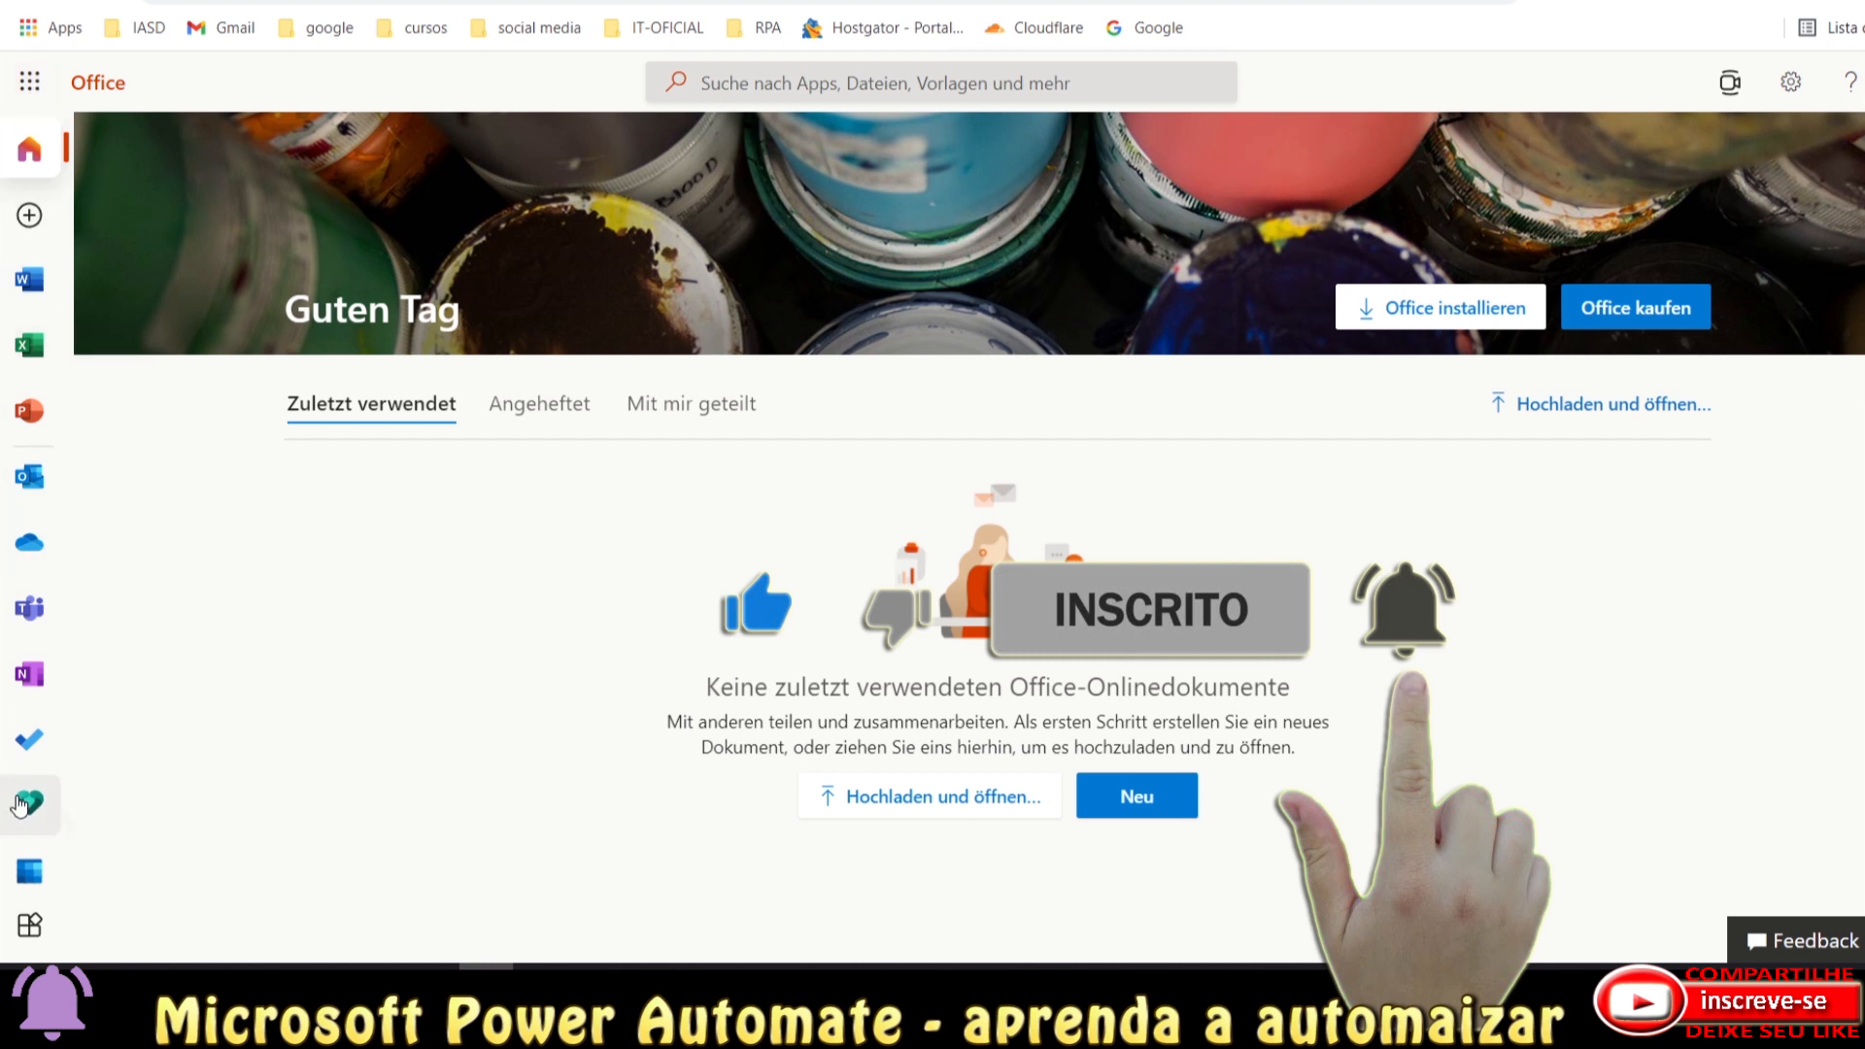
left_click(30, 82)
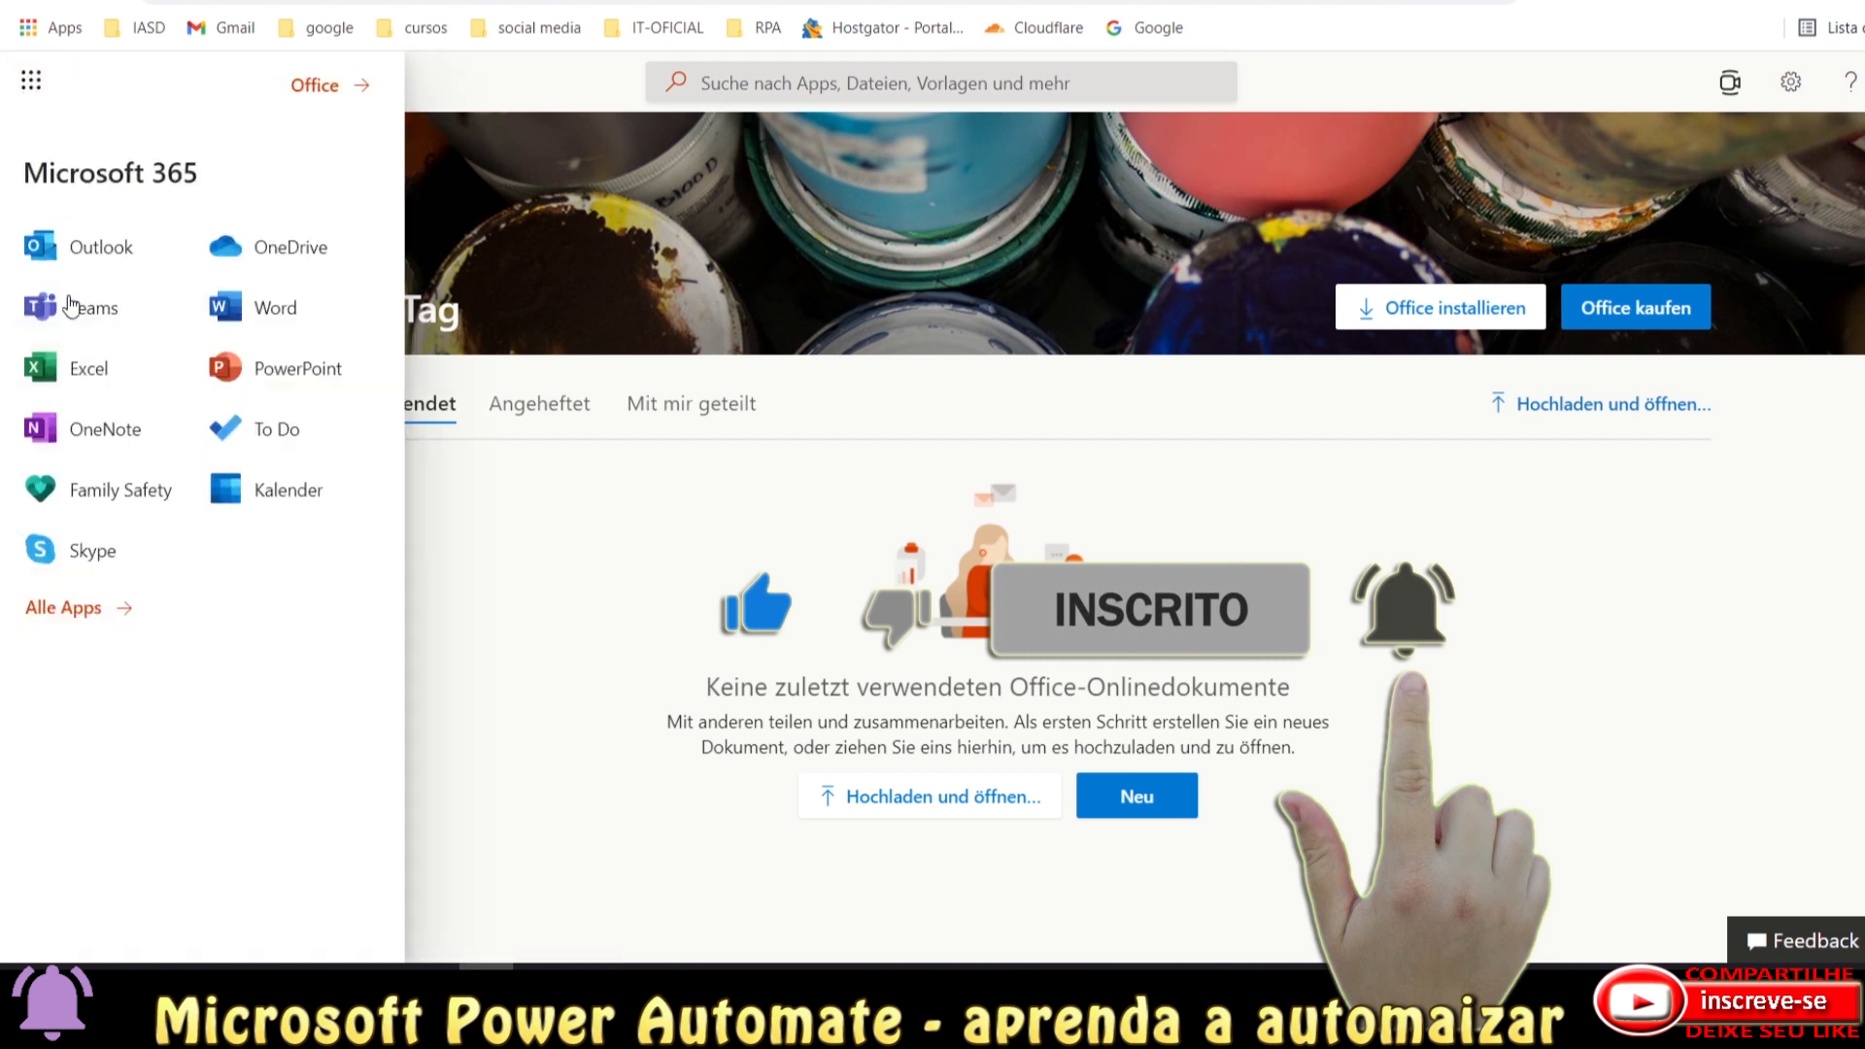
left_click(64, 608)
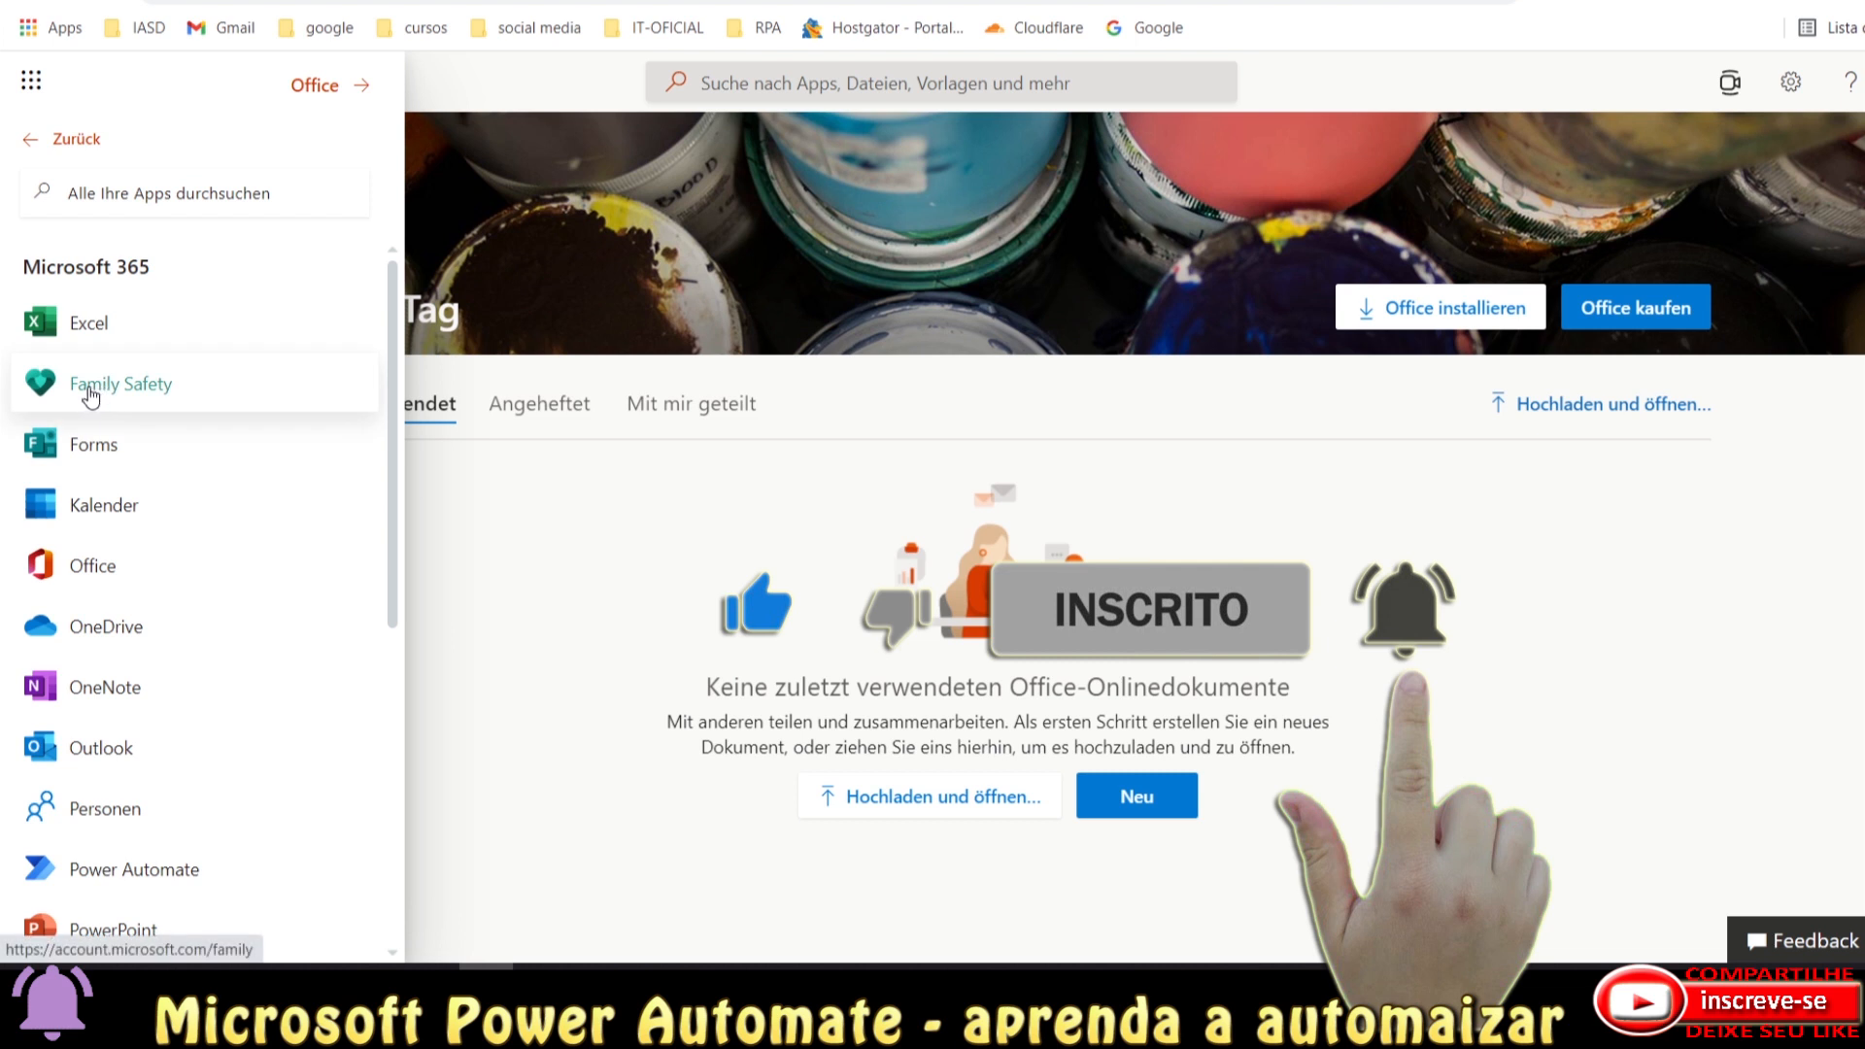
scroll(97, 723, "down", 3)
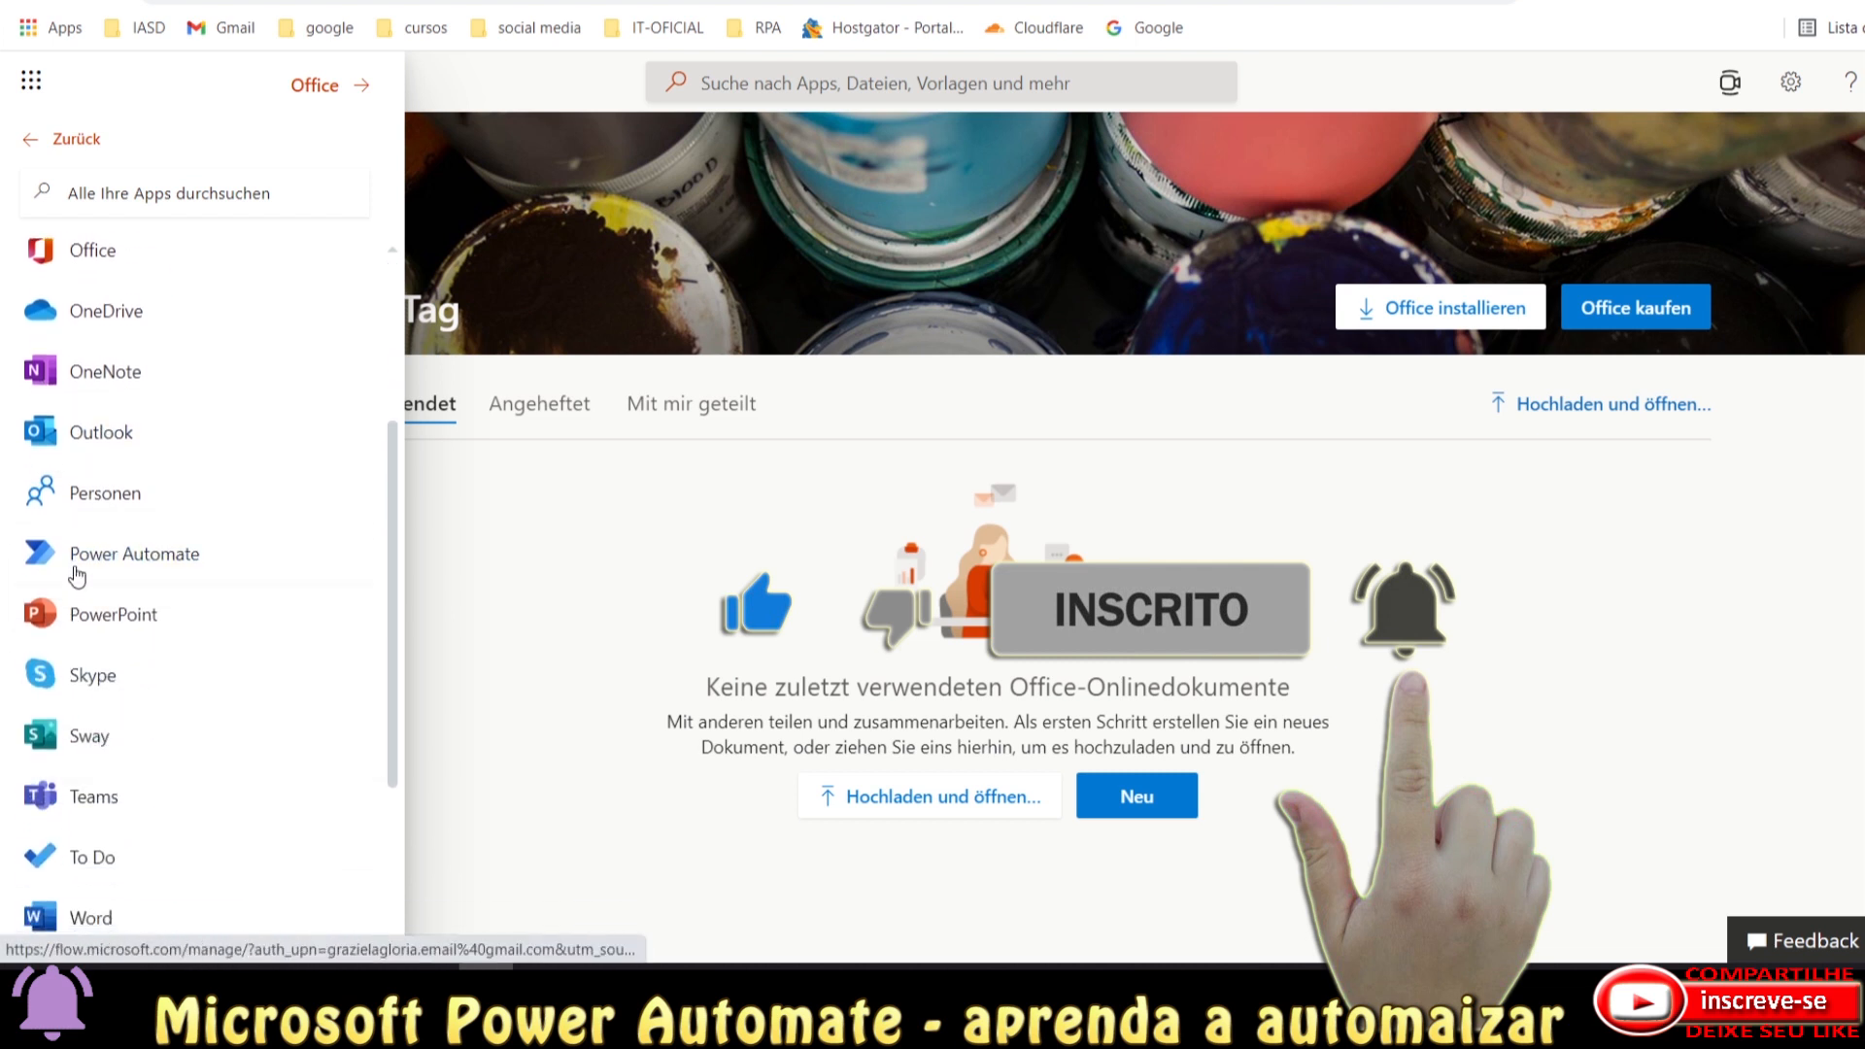
scroll(176, 424, "up", 1)
scroll(108, 303, "up", 2)
scroll(116, 658, "down", 6)
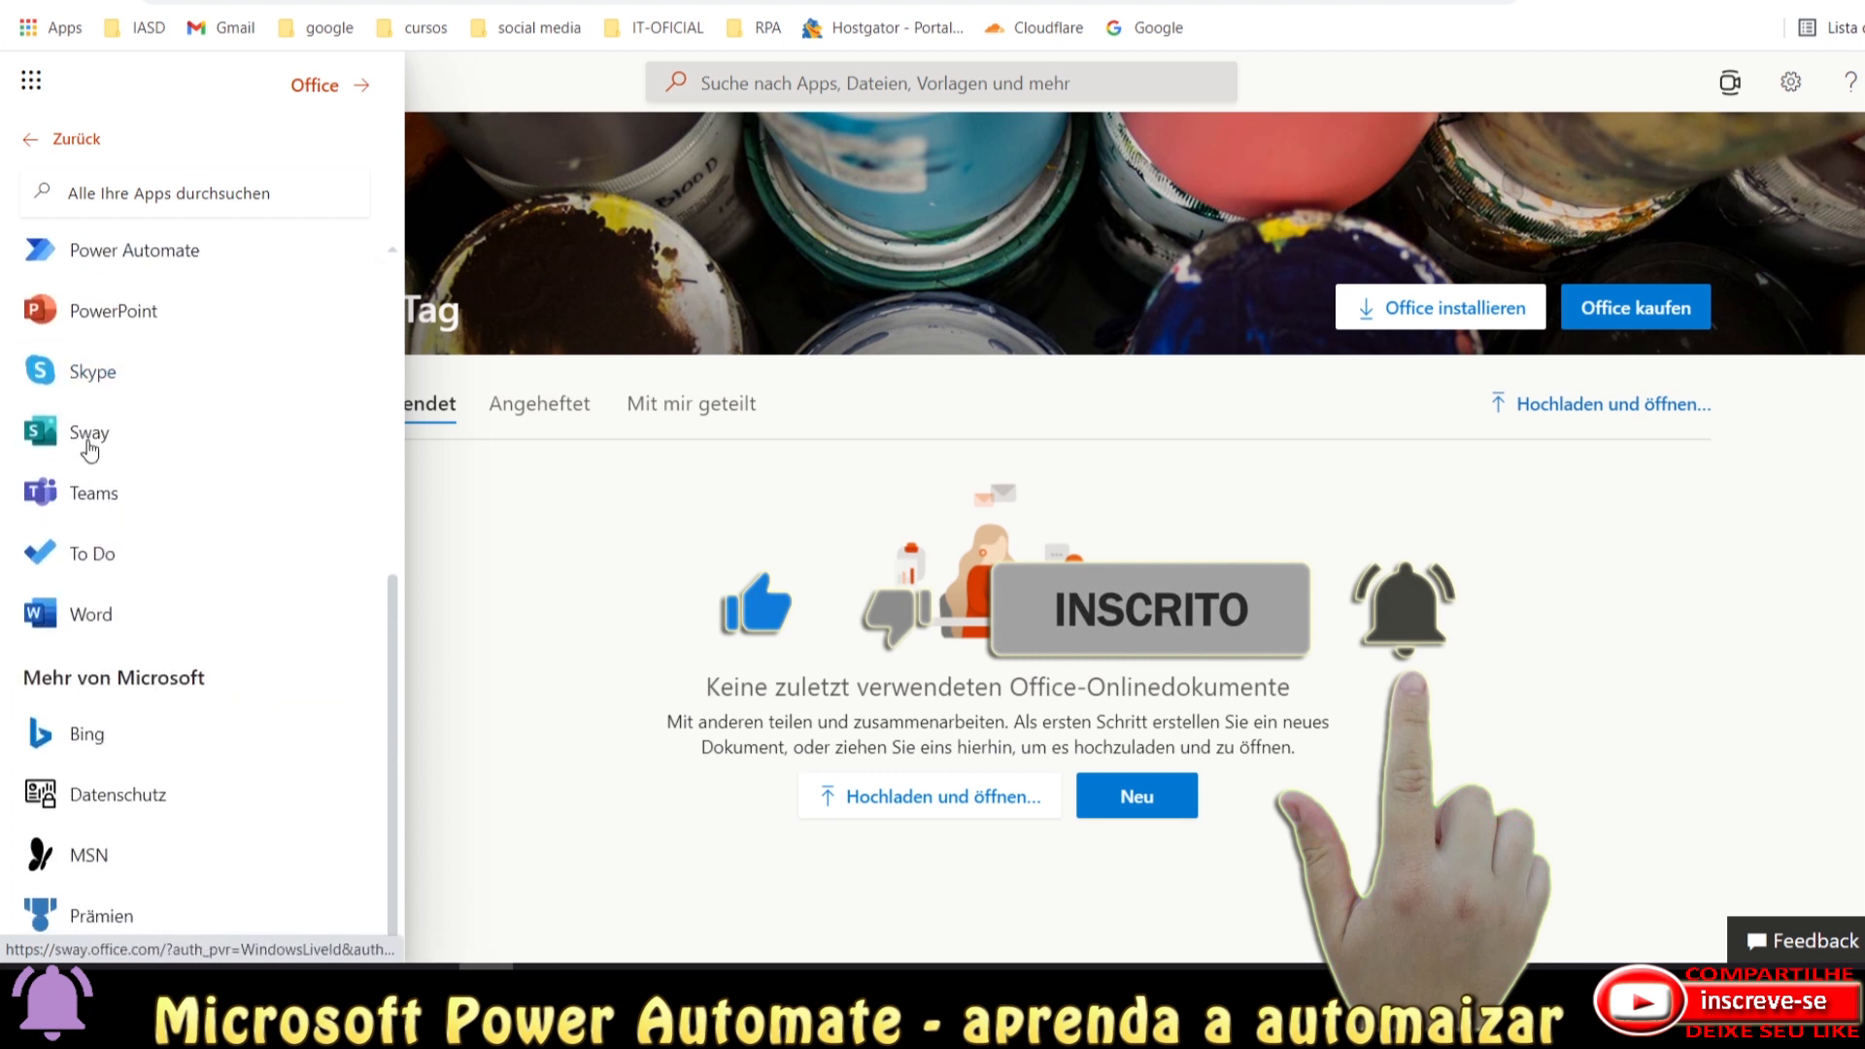
scroll(42, 274, "up", 3)
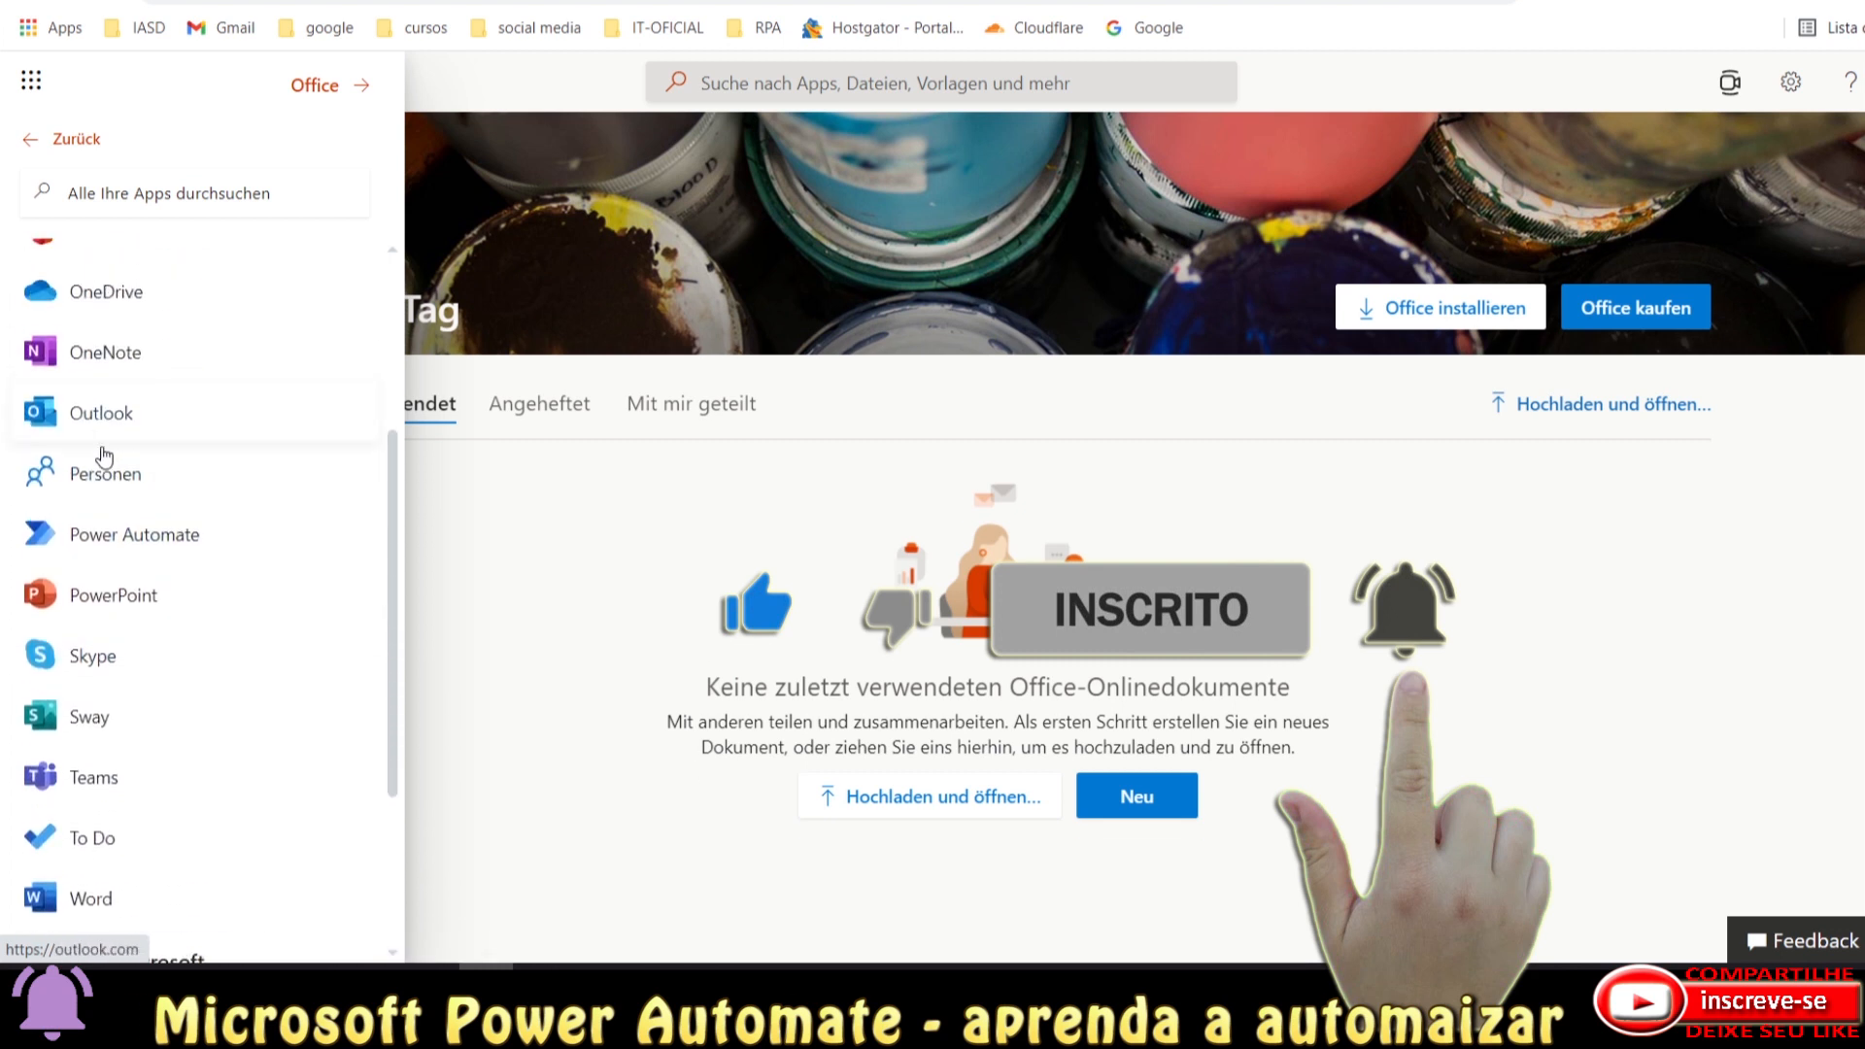
left_click(87, 550)
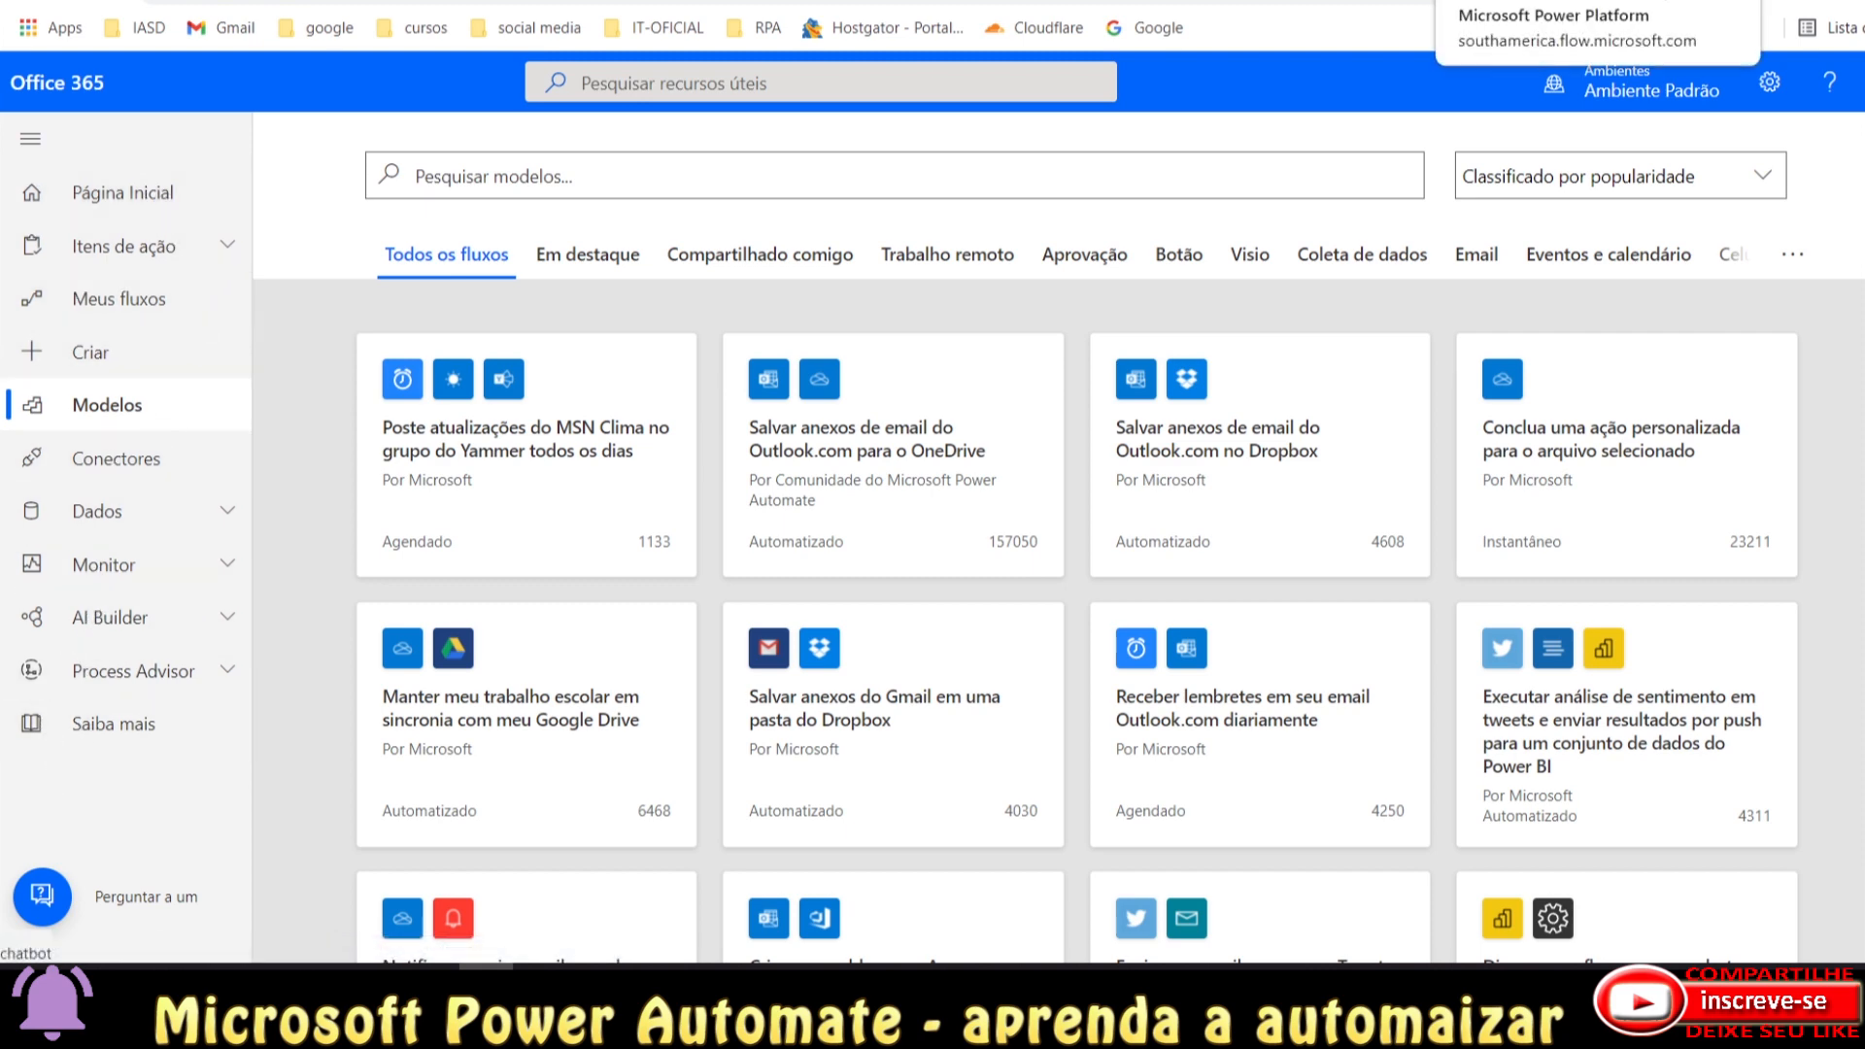
Move between the Power Automate and Office tabs and reopen the Alle Apps list.
left_click(1515, 0)
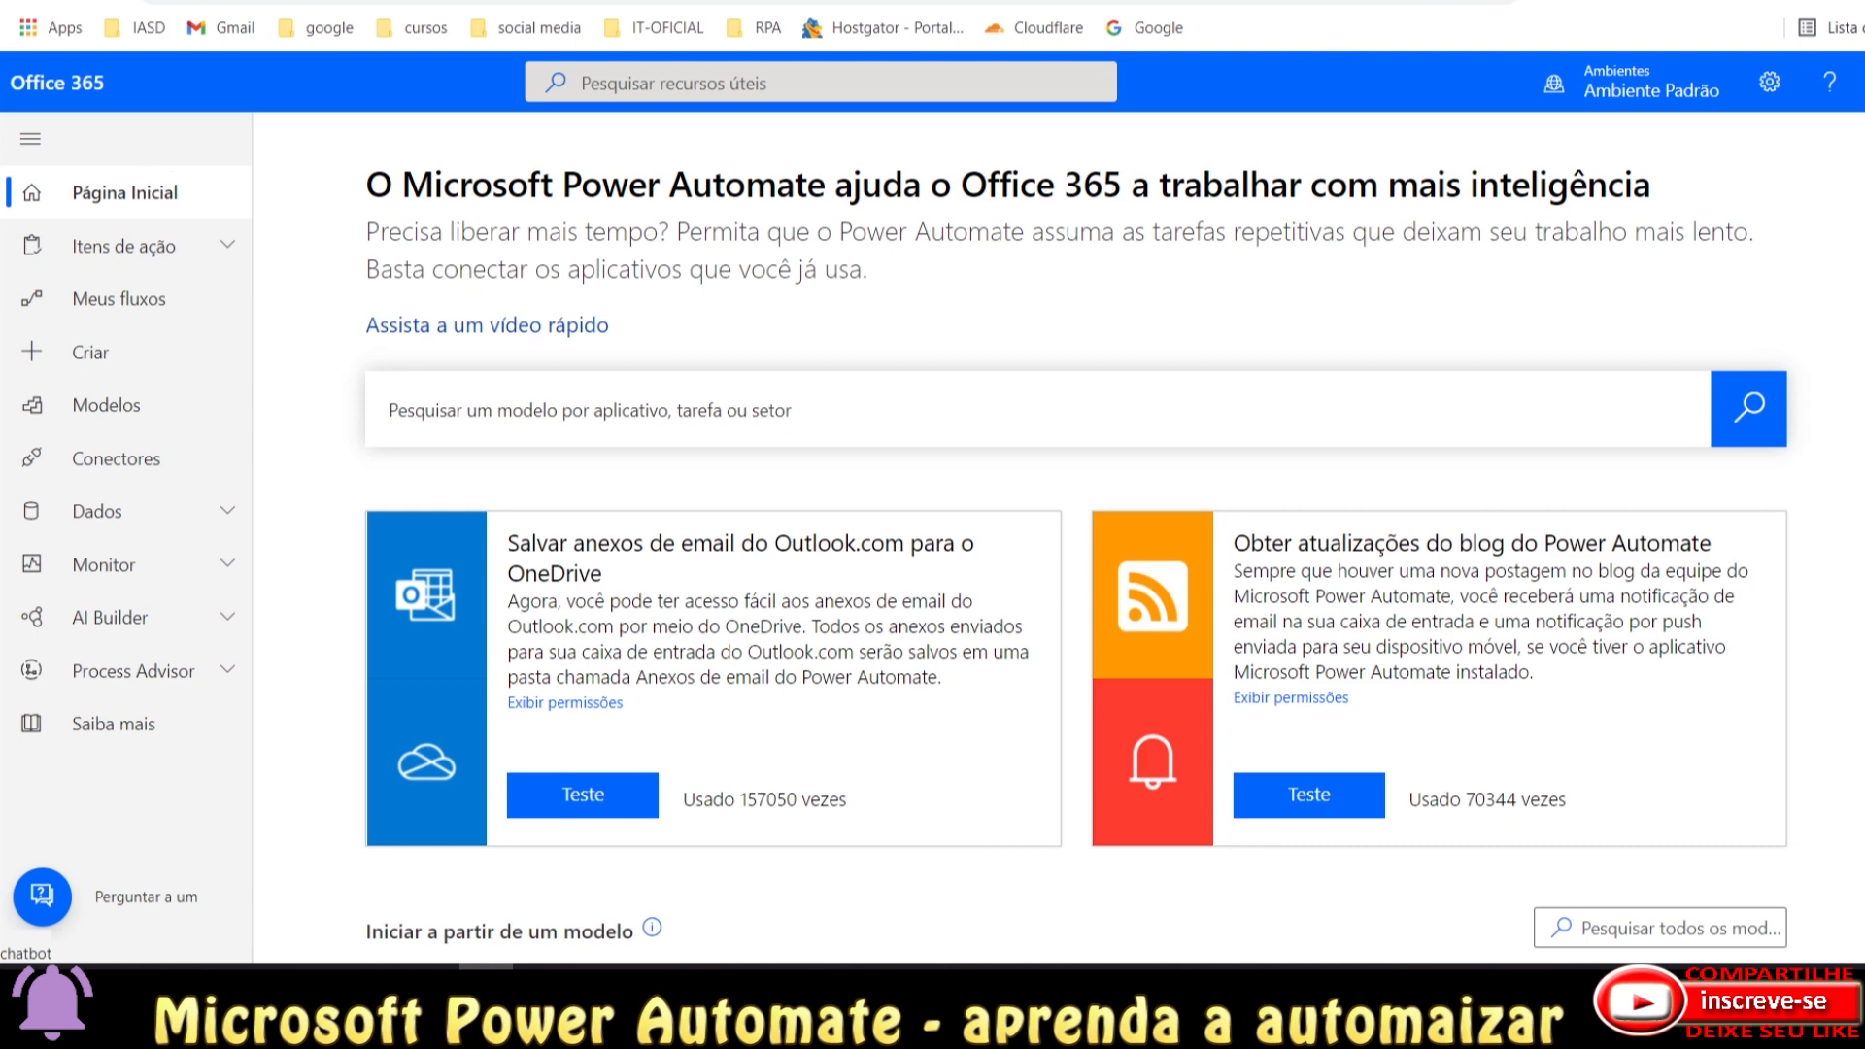
left_click(1456, 0)
left_click(33, 80)
left_click(59, 609)
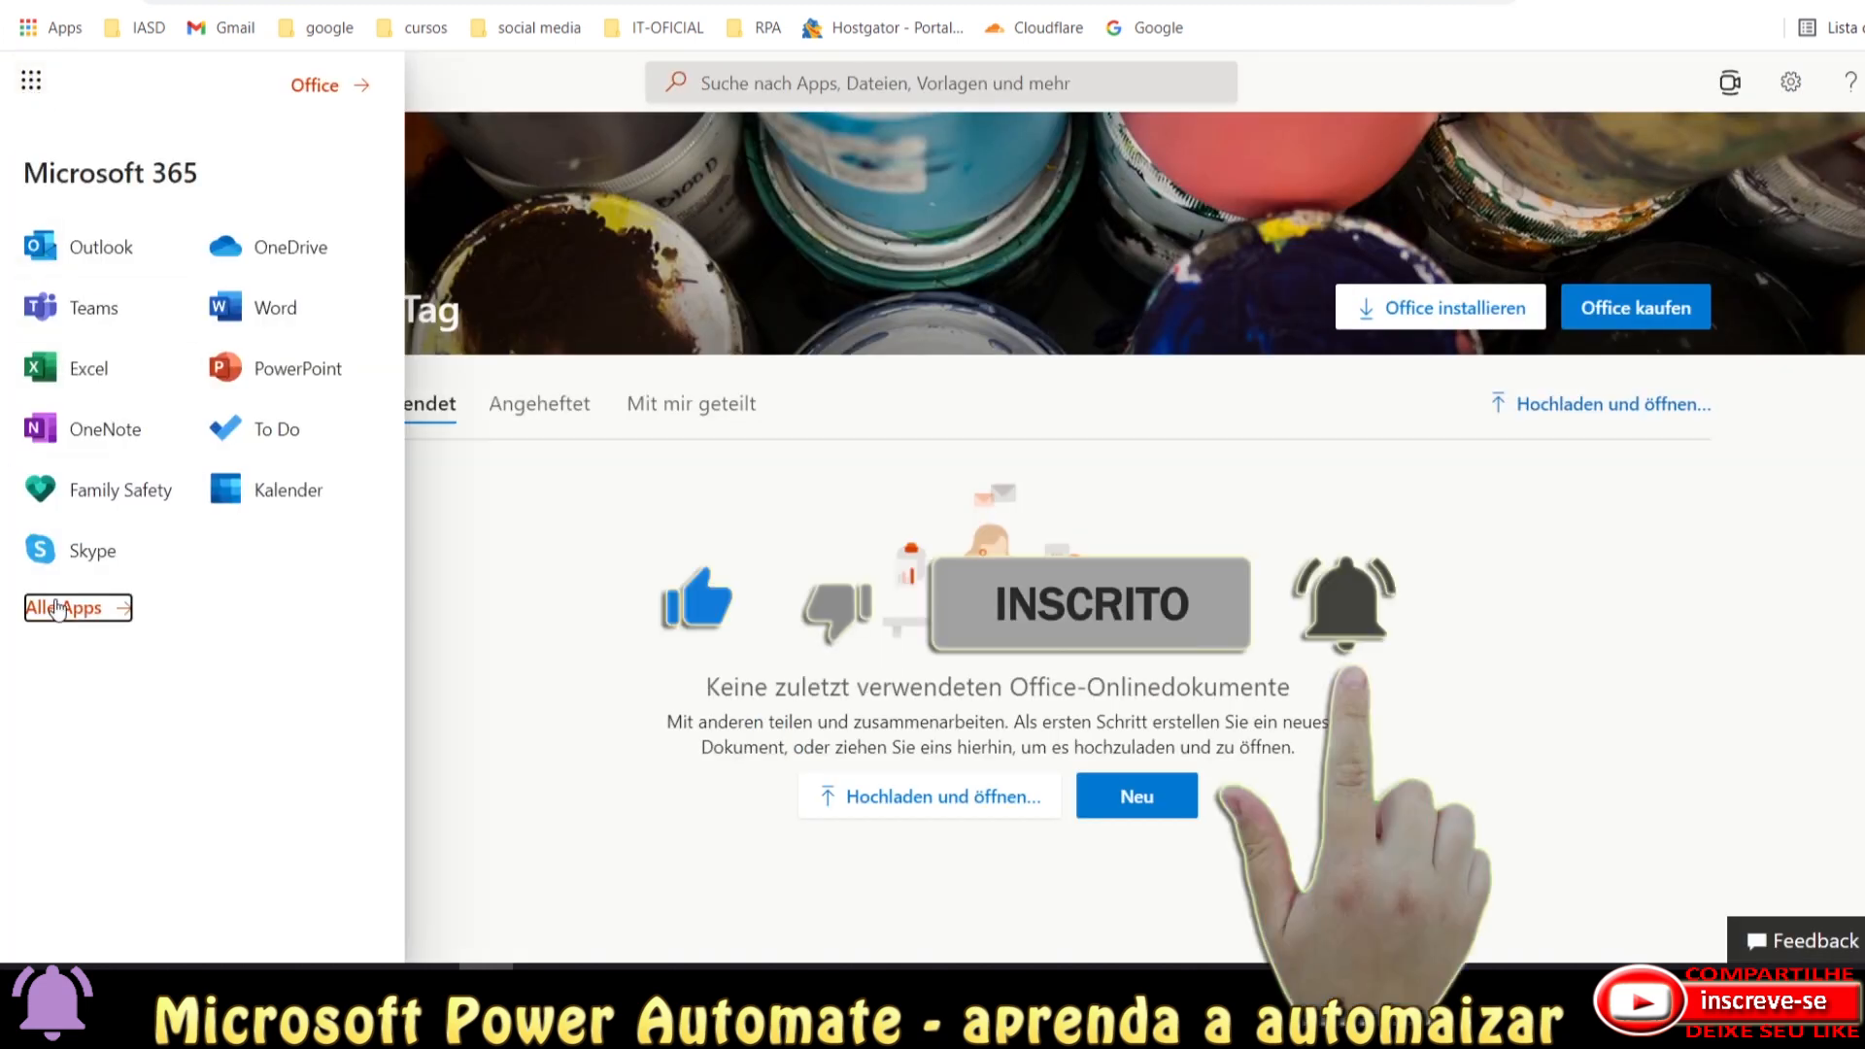
scroll(108, 699, "down", 3)
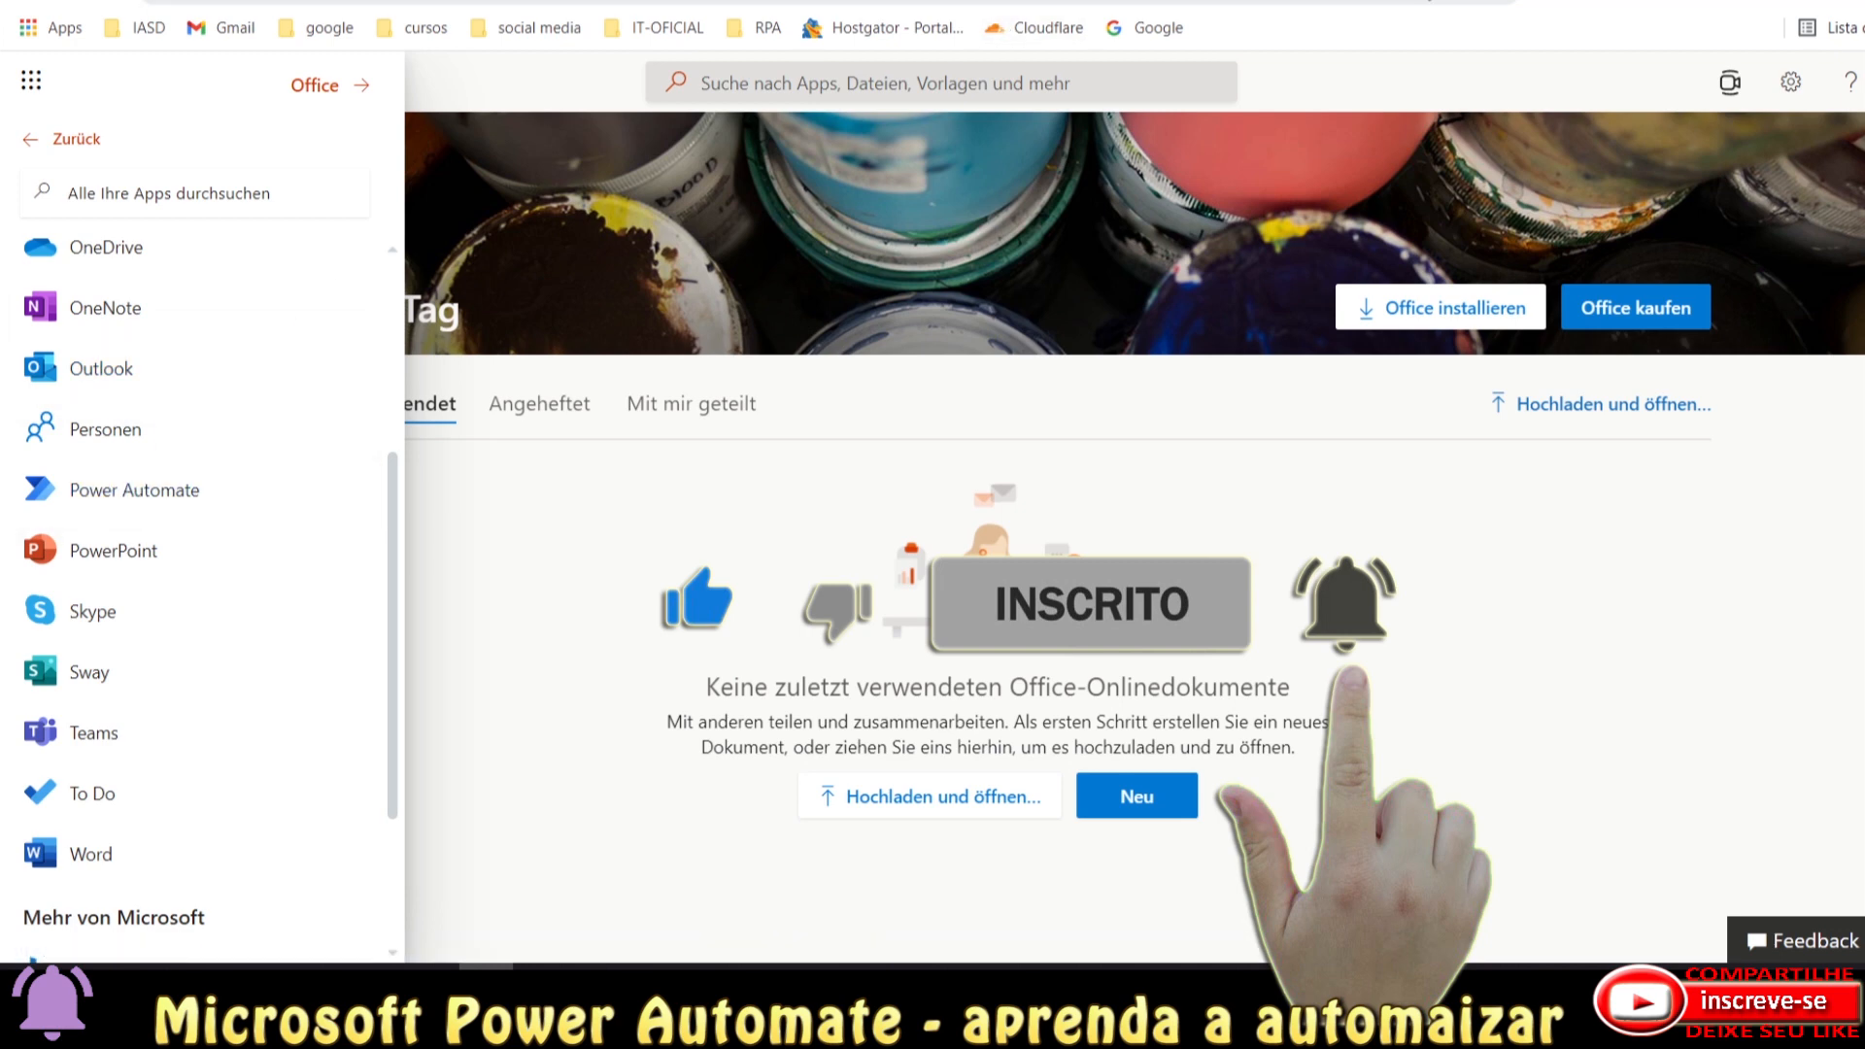
Return to Power Automate, visit Modelos, then land on Página Inicial.
left_click(1530, 1)
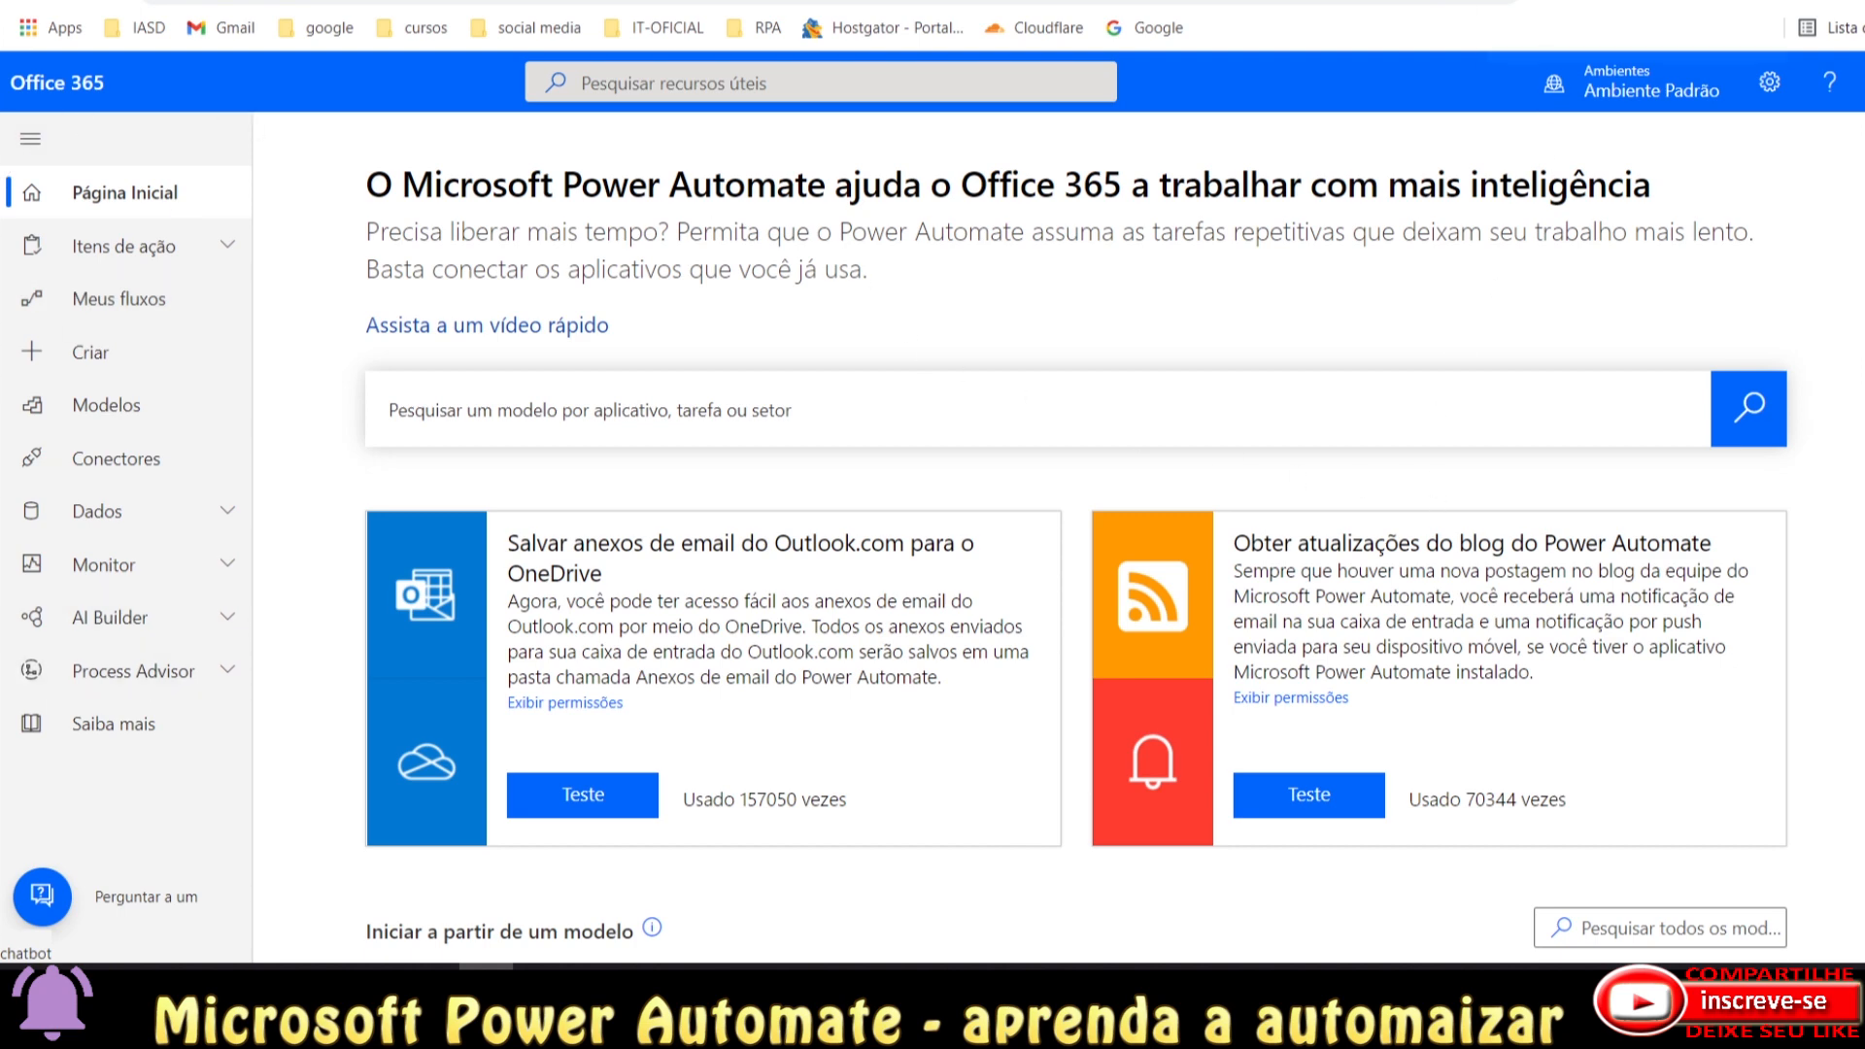
left_click(107, 405)
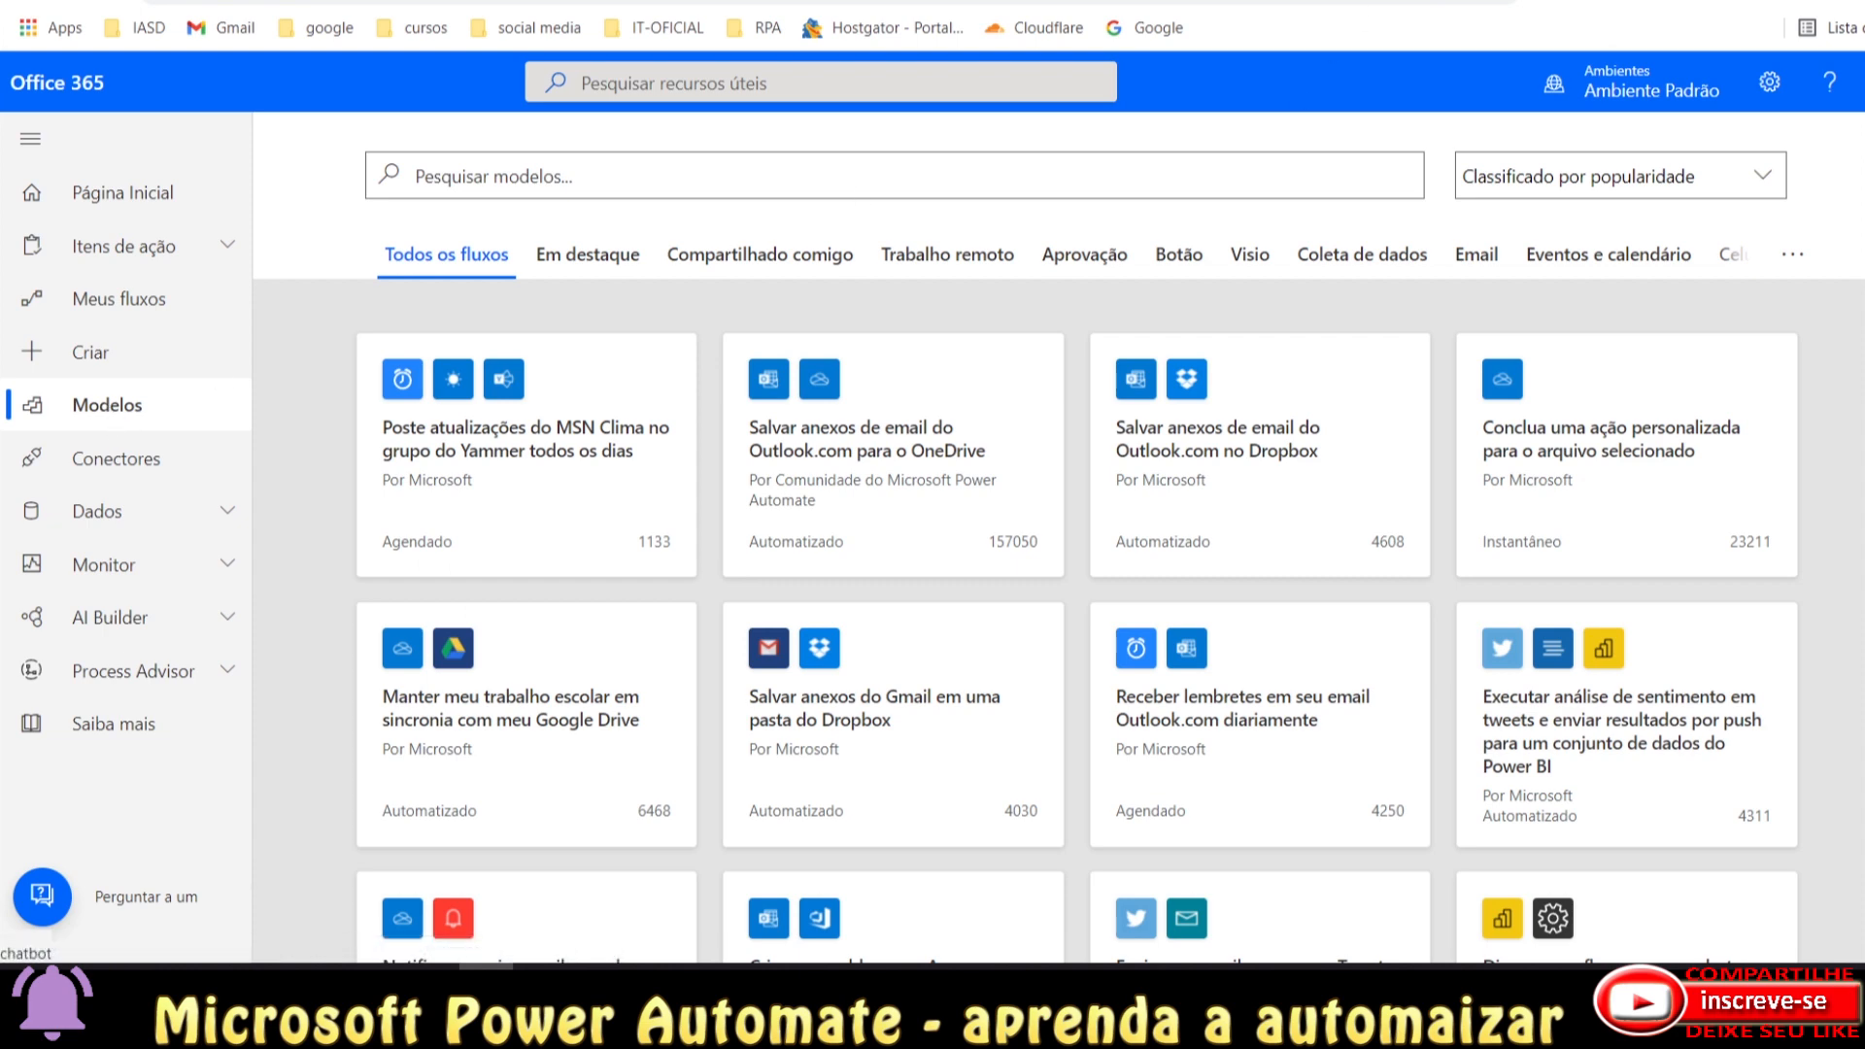
left_click(1534, 0)
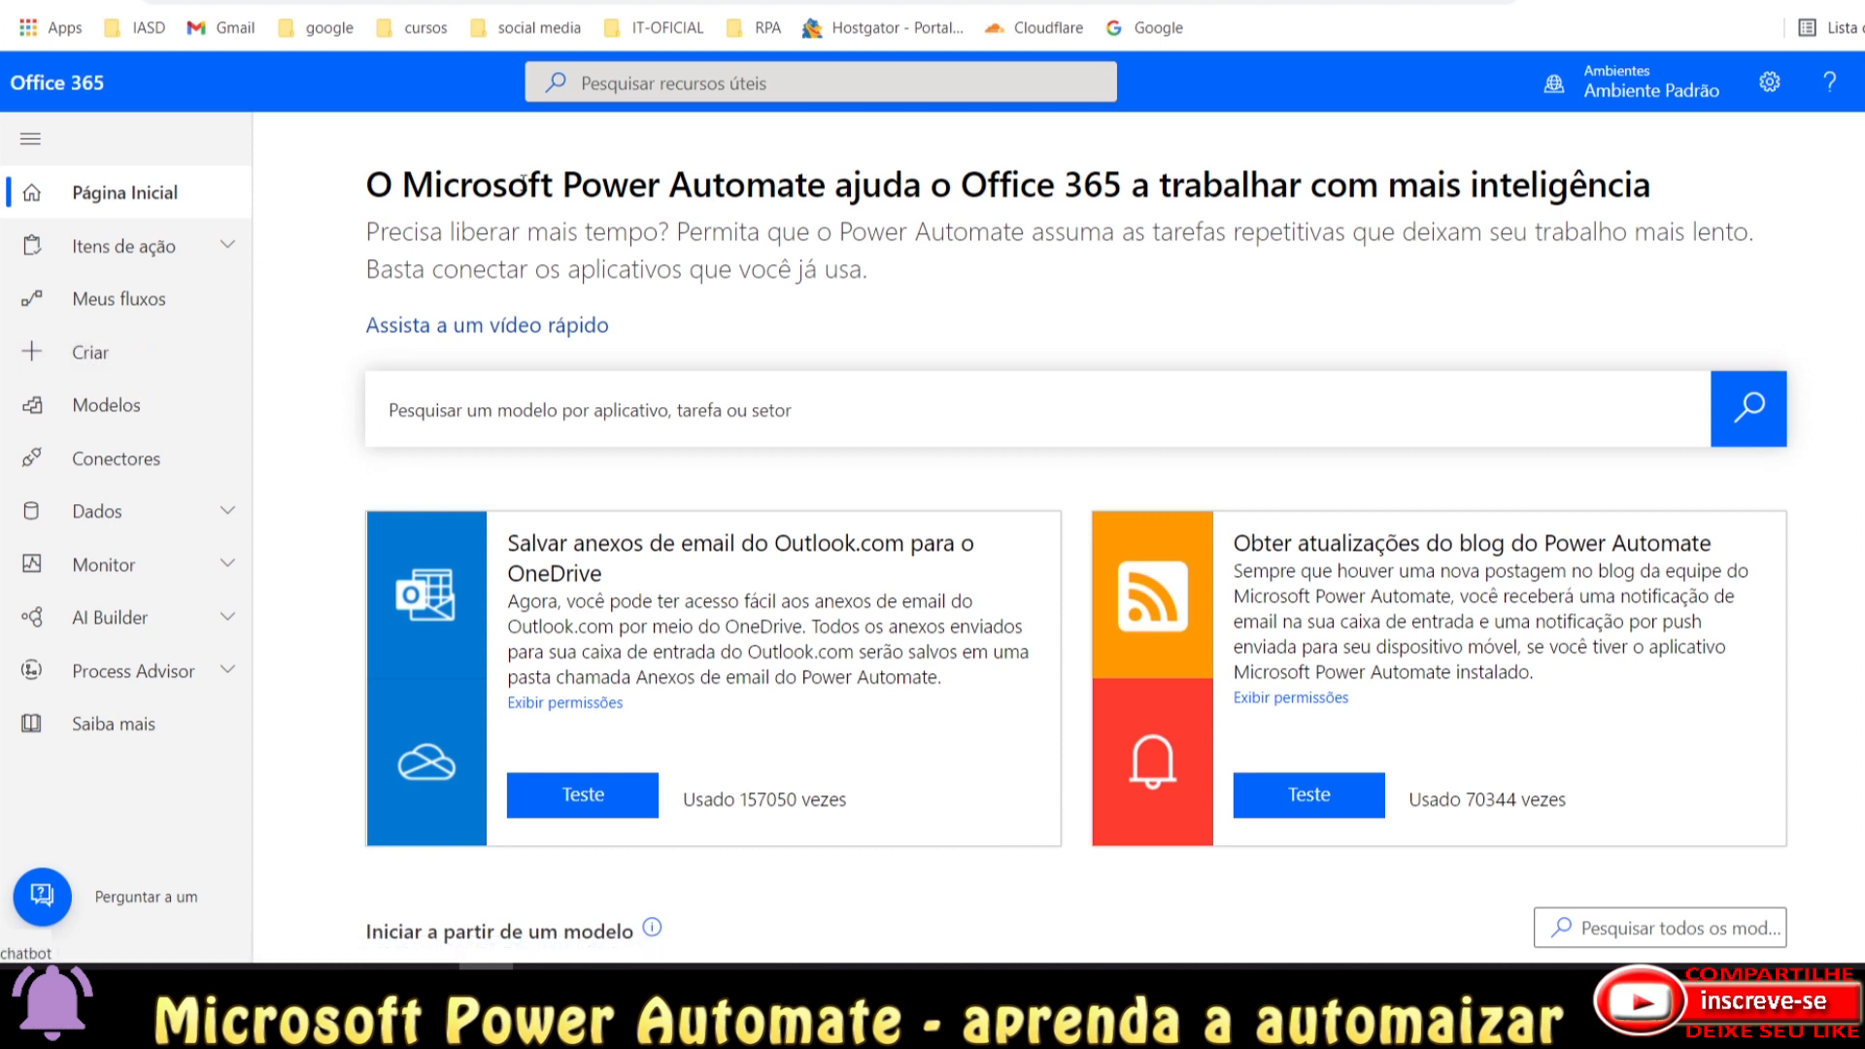
left_click_drag(409, 189, 823, 185)
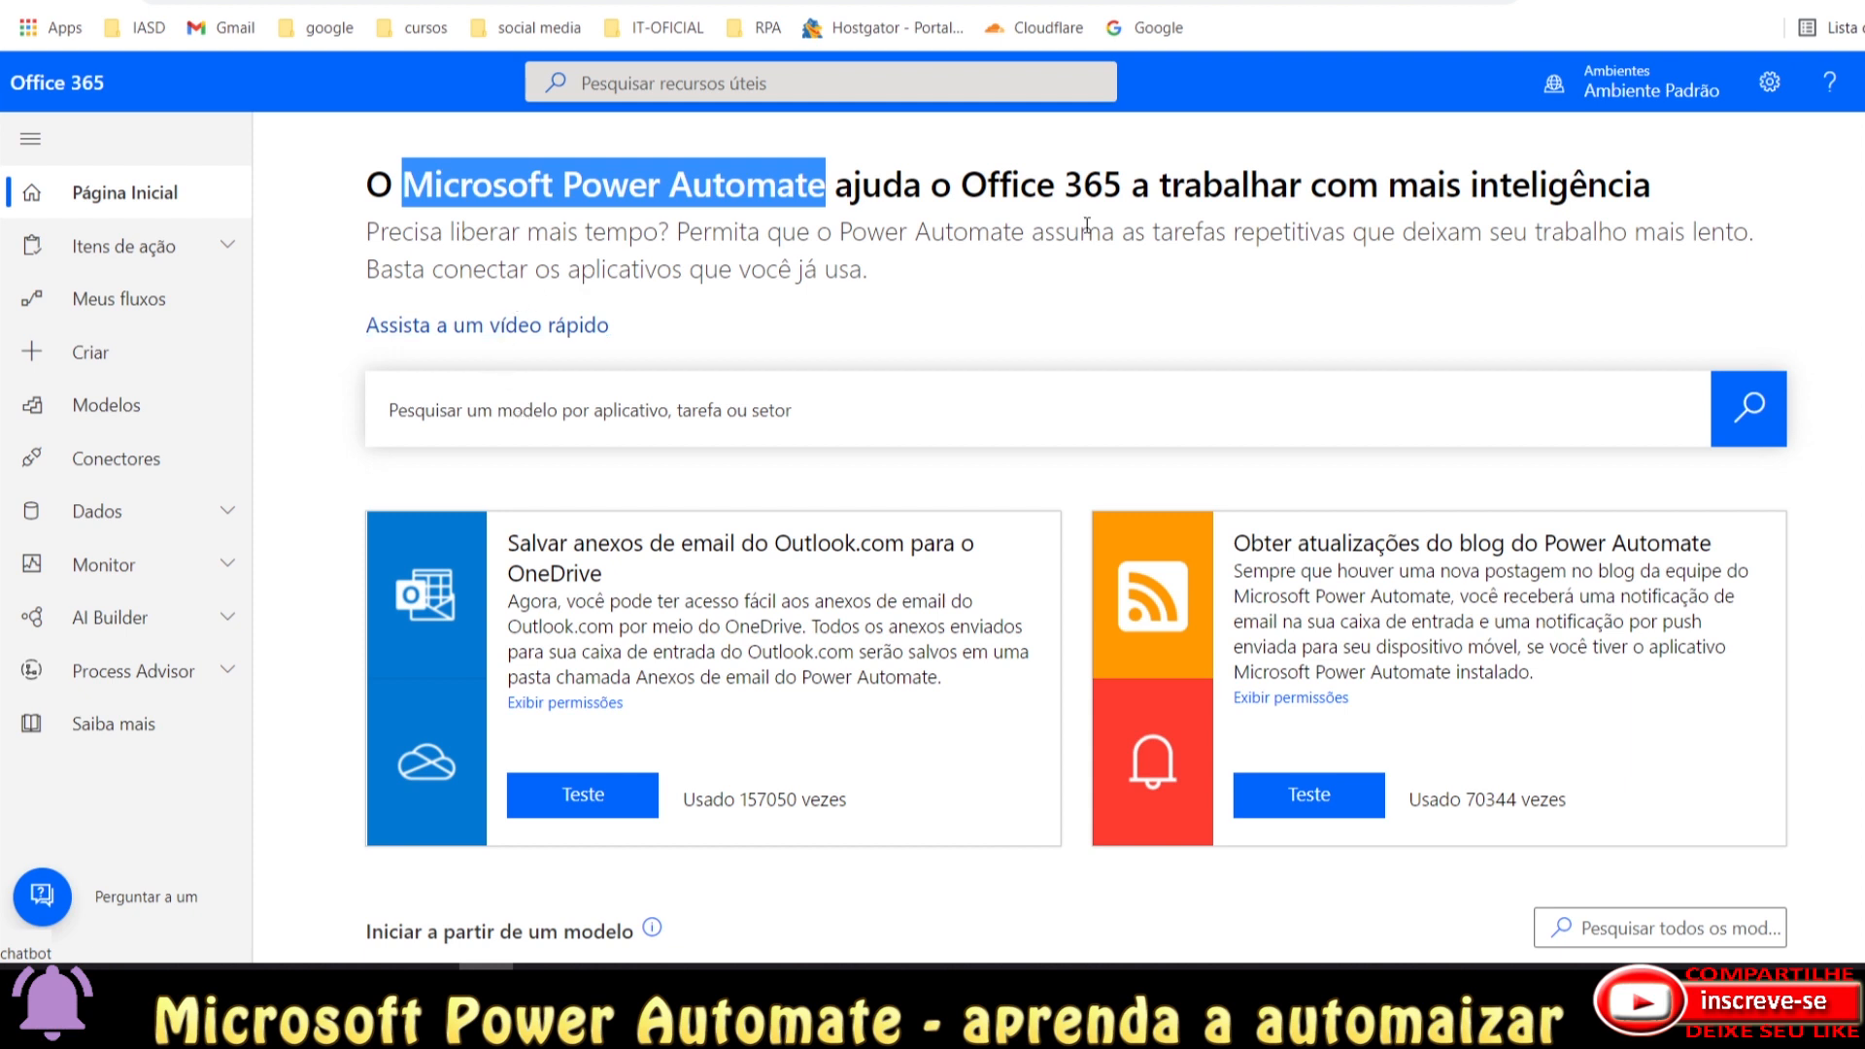
left_click(227, 247)
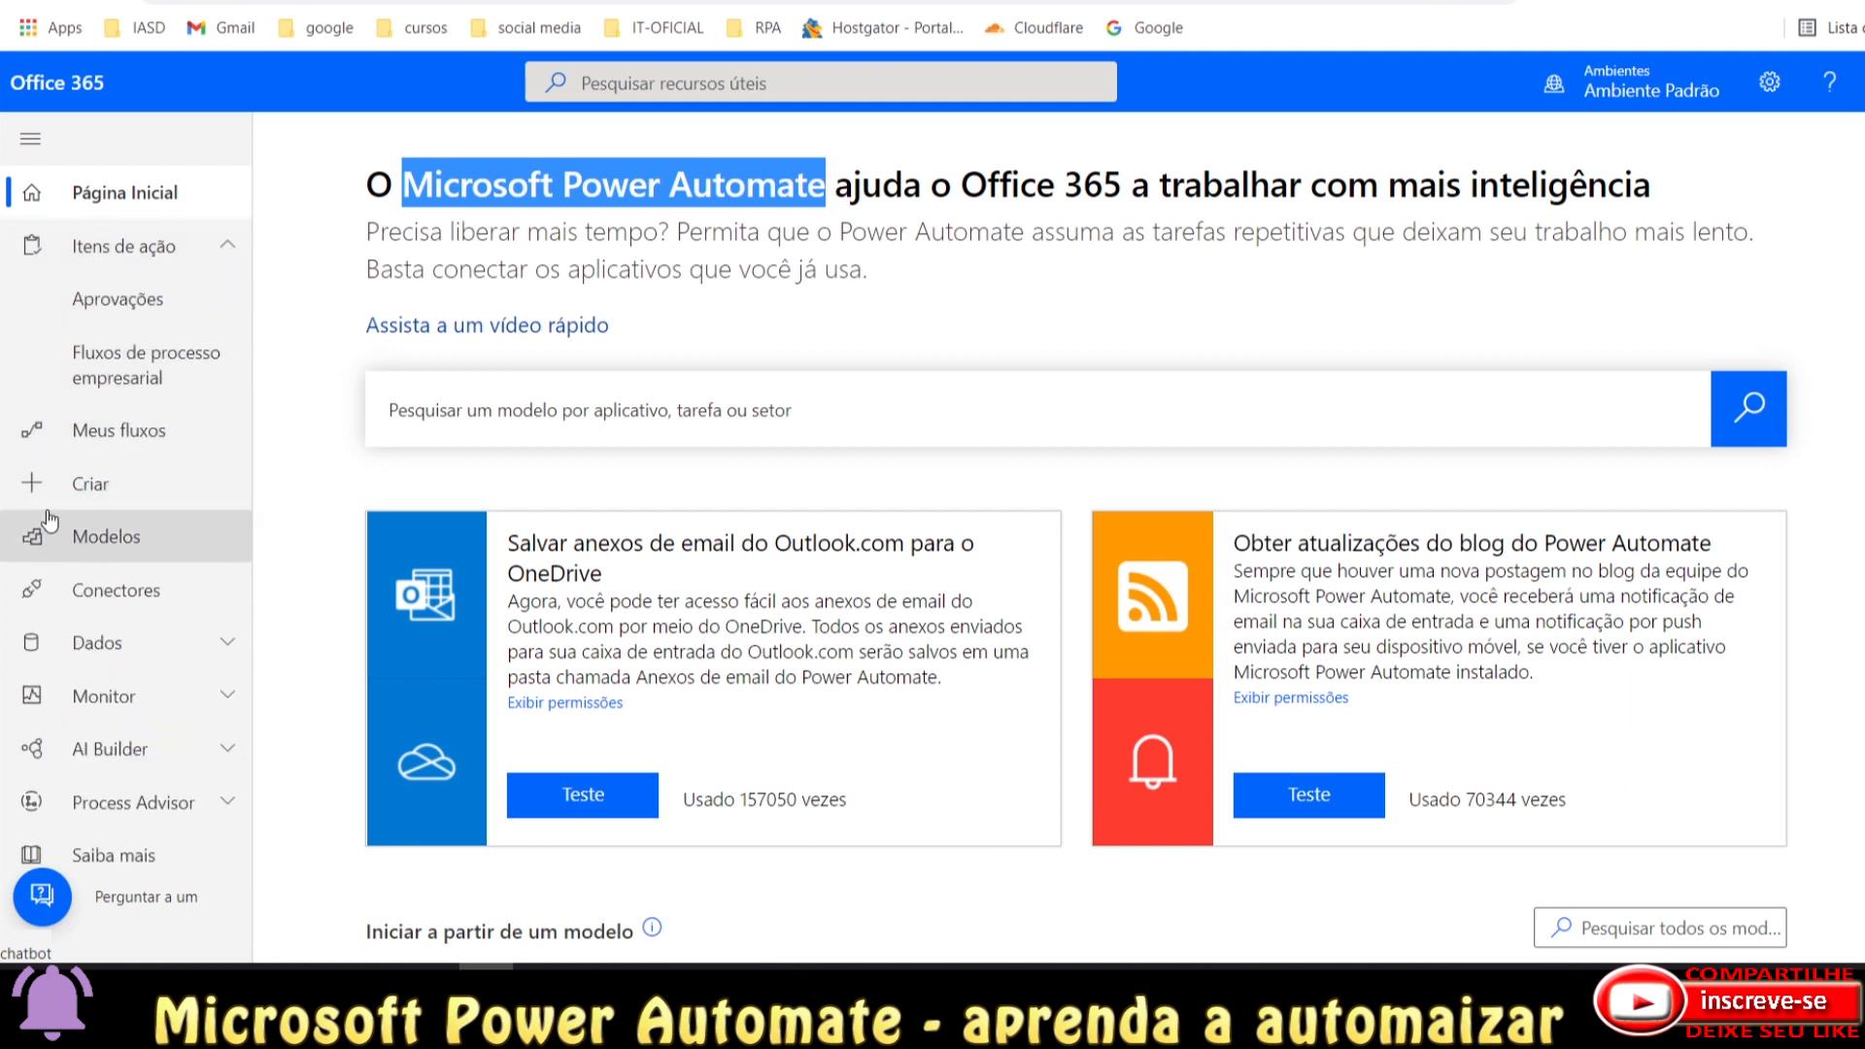
left_click(204, 245)
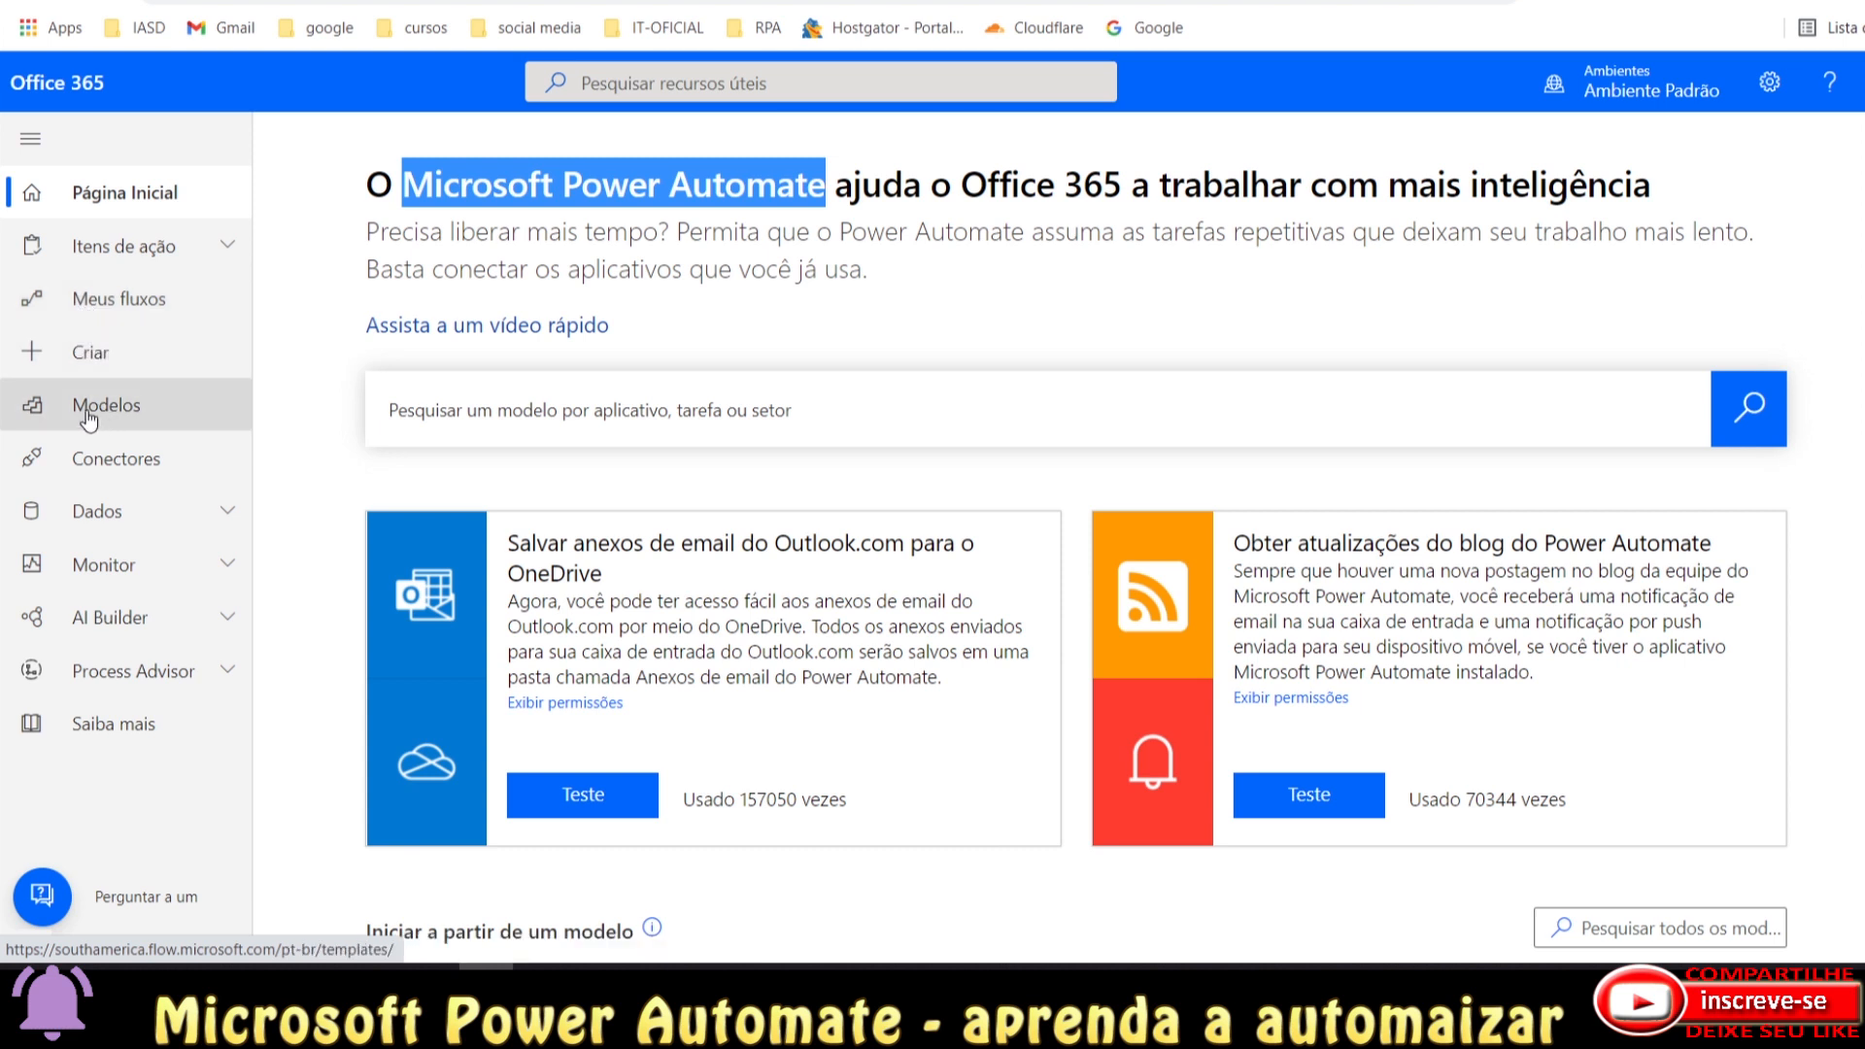
View the Conectores page, alternating with the Modelos tab and ending on Modelos.
left_click(128, 464)
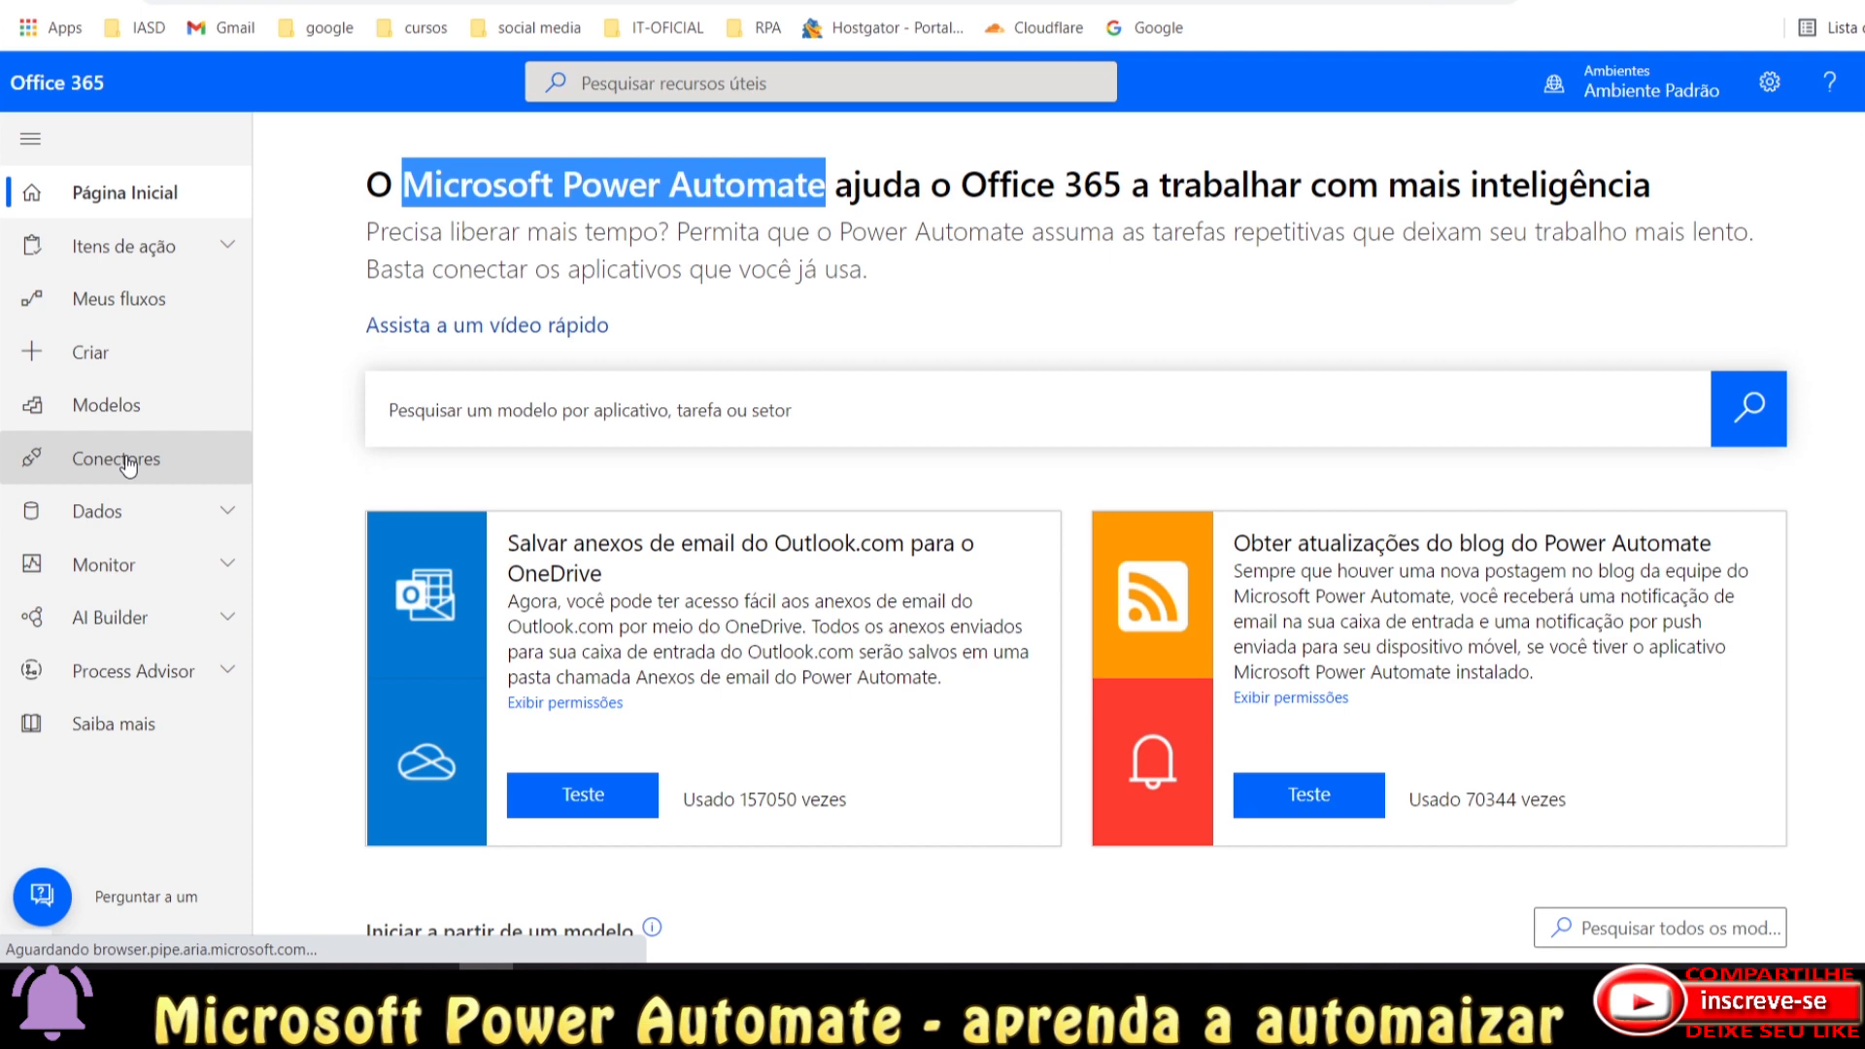
left_click(1515, 2)
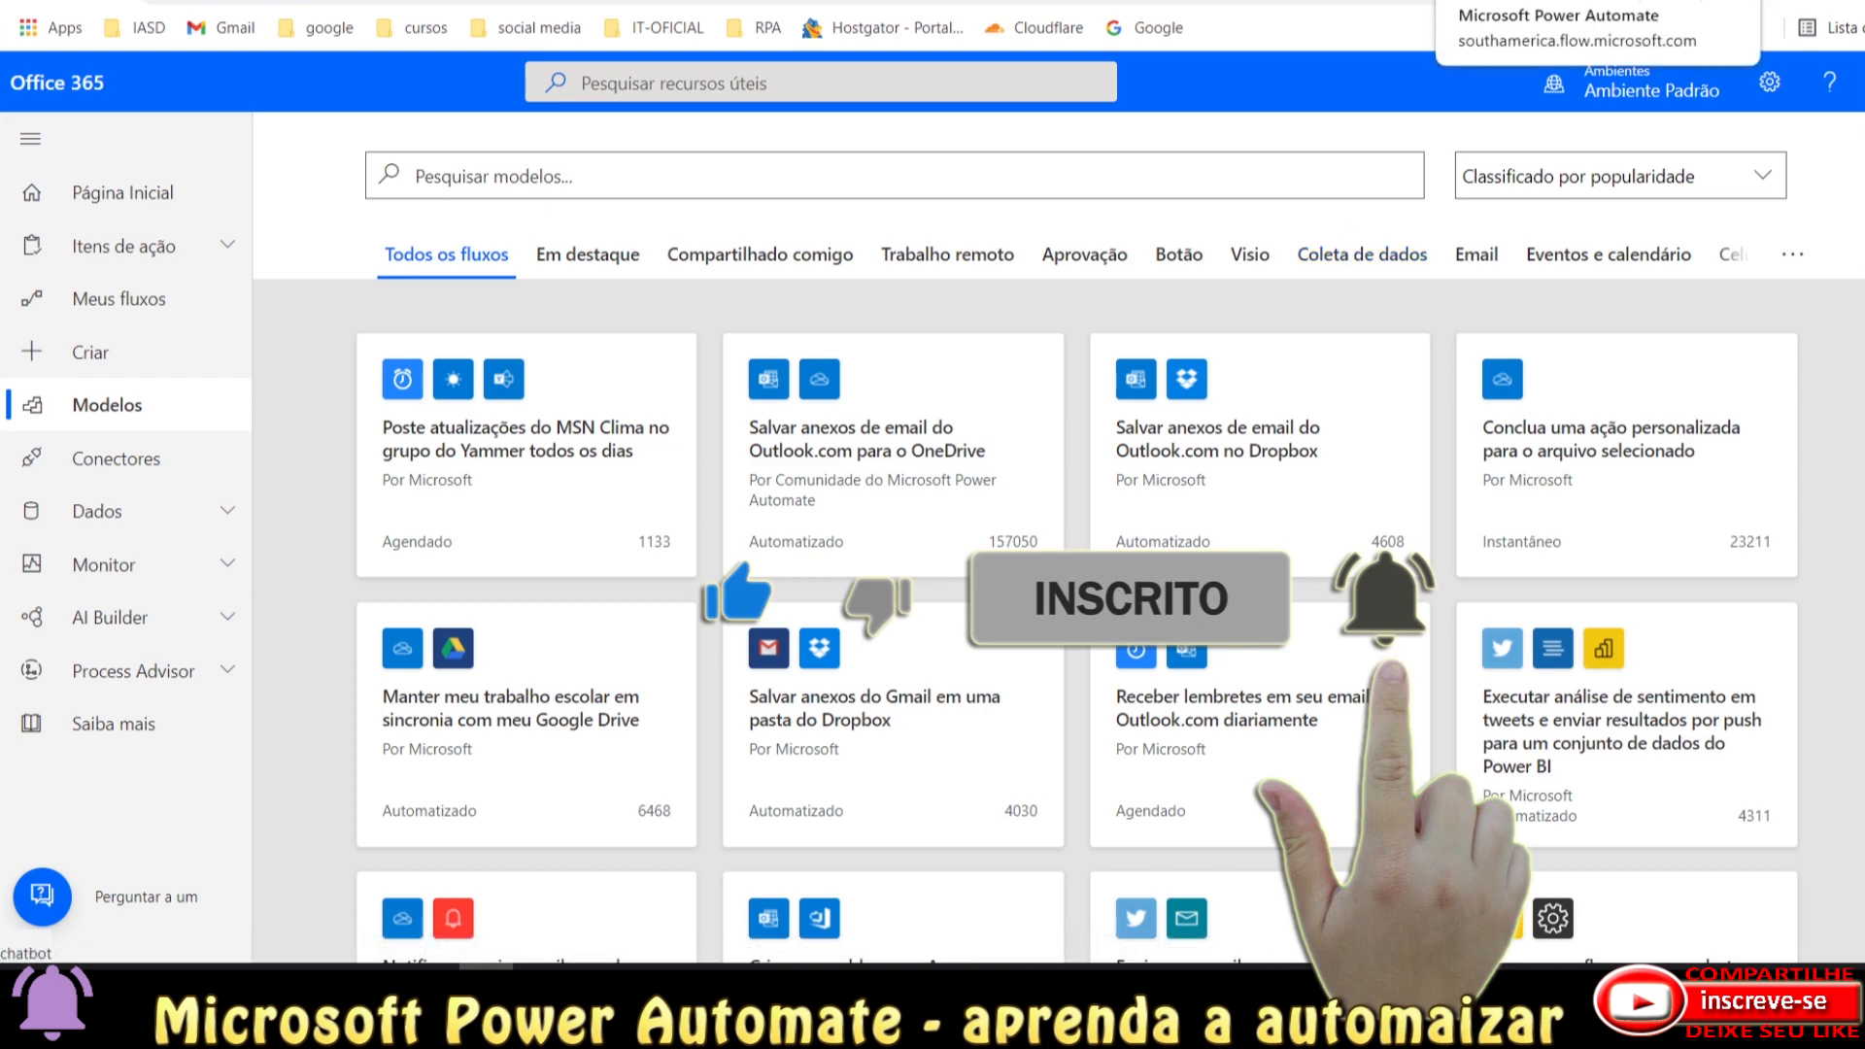
left_click(1515, 2)
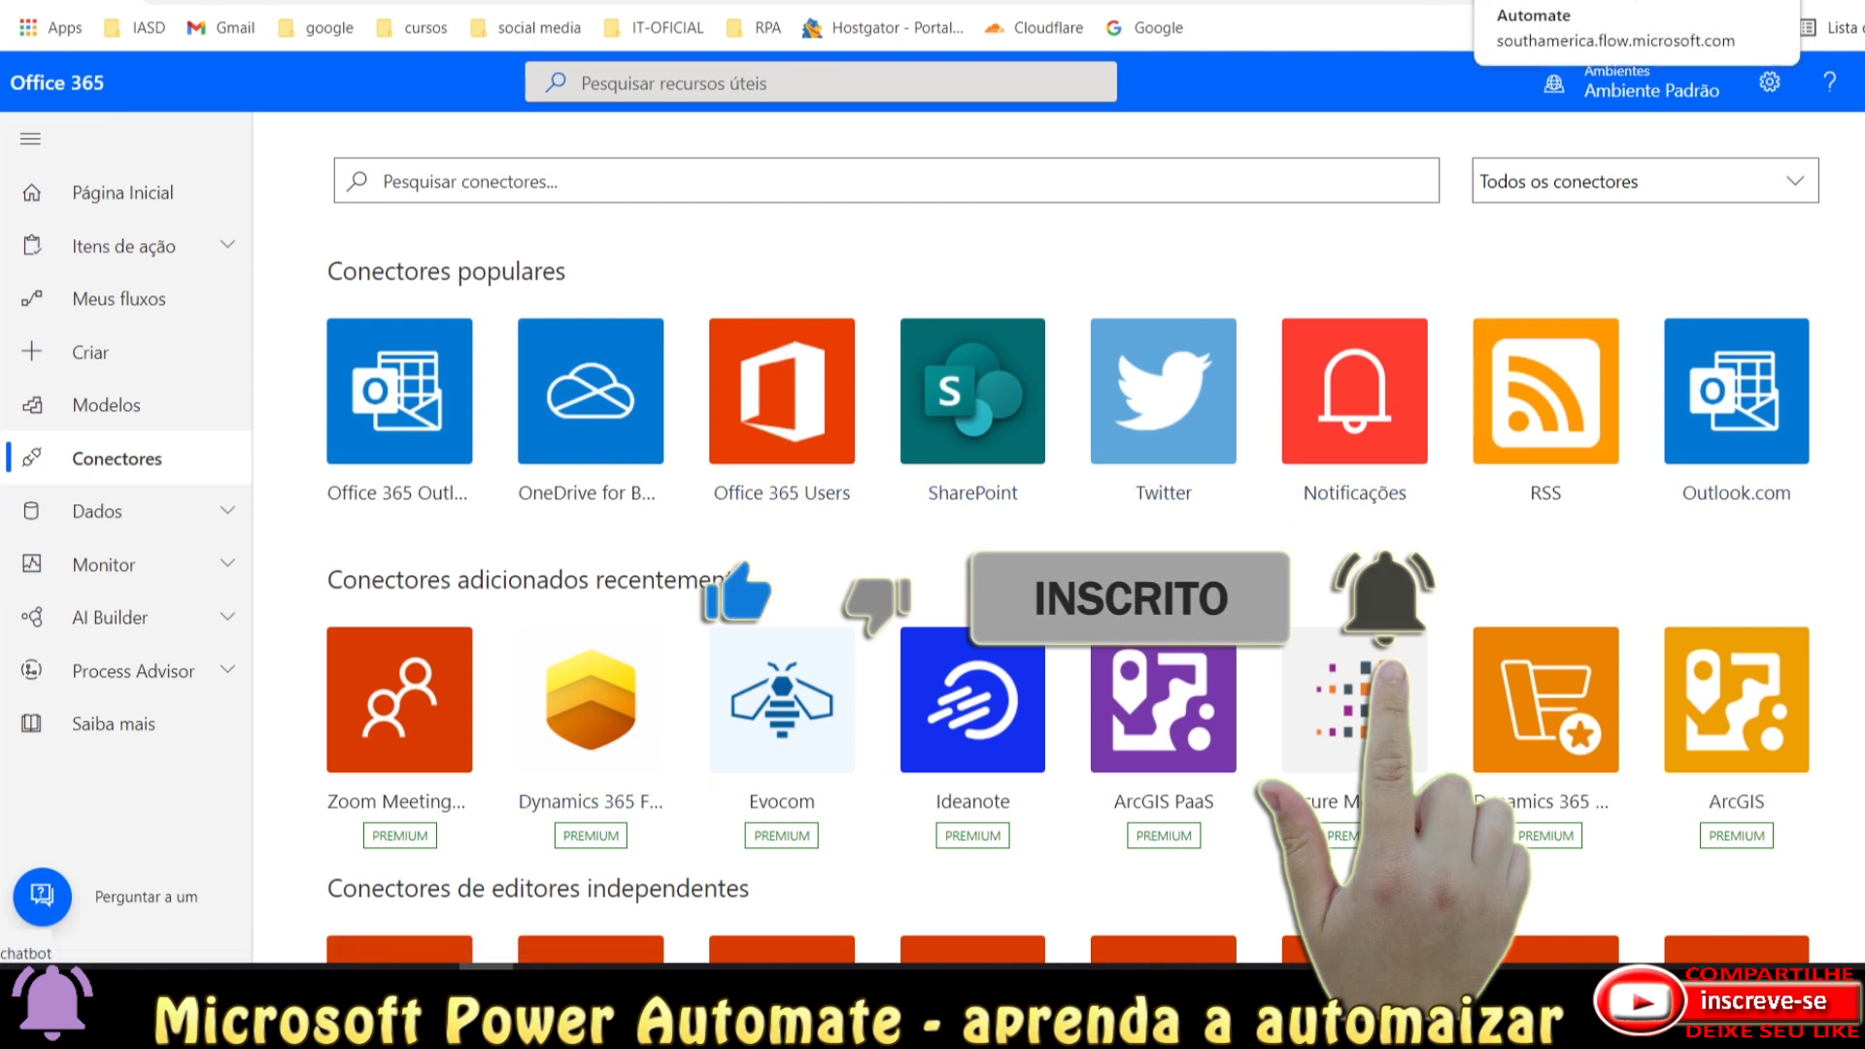
left_click(1573, 0)
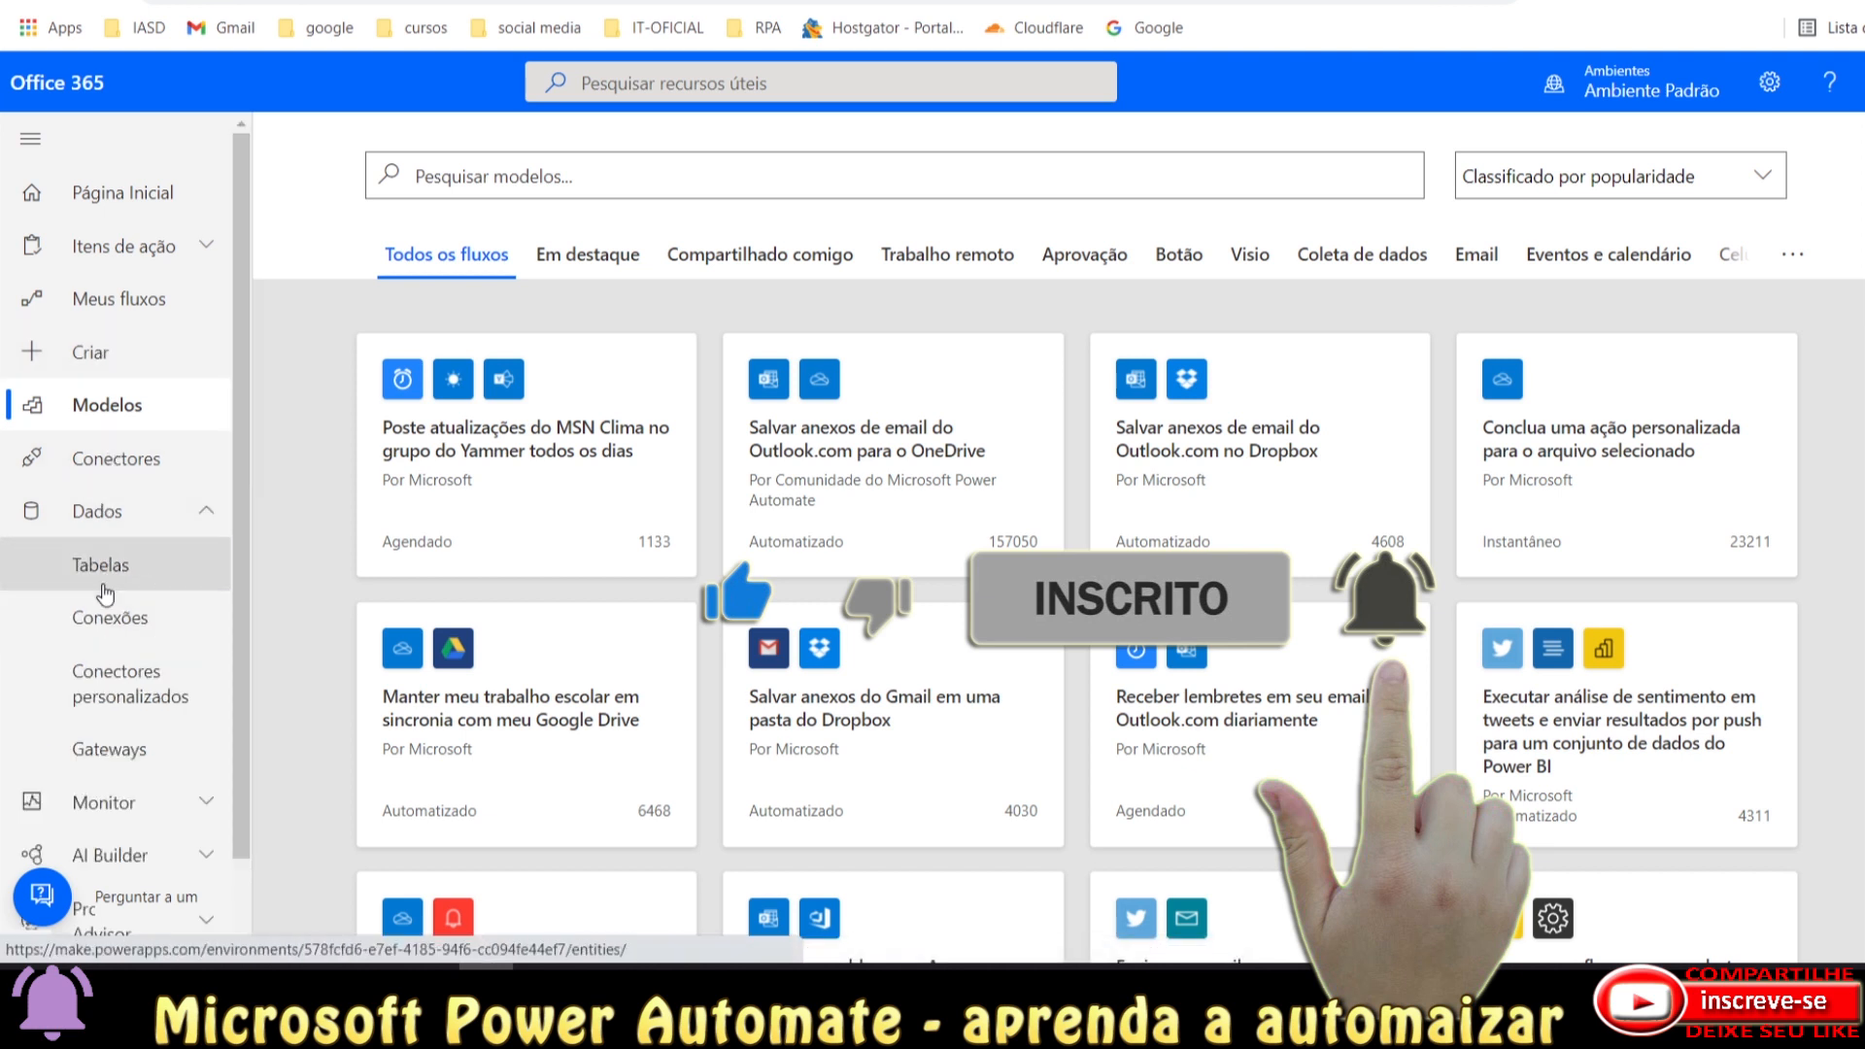
Collapse Dados, toggle Monitor, and expand AI Builder and Process Advisor in the sidebar.
left_click(207, 524)
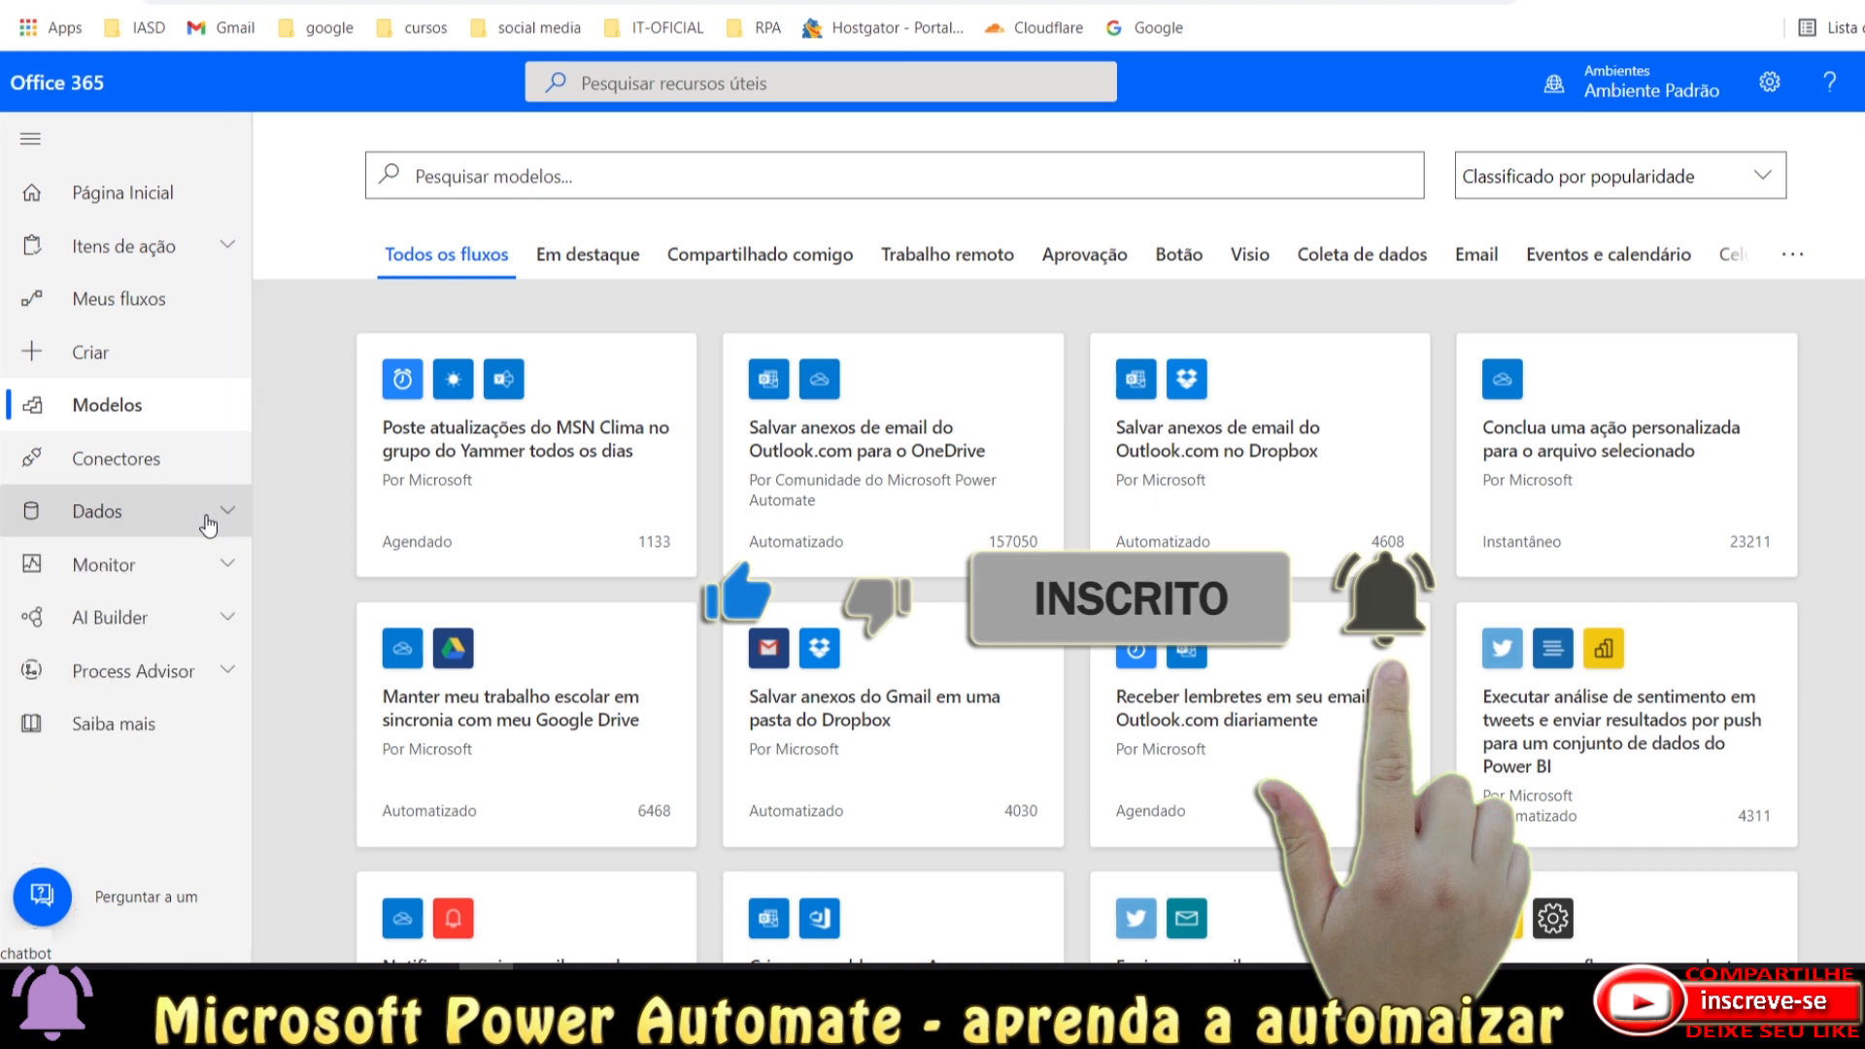
left_click(231, 573)
scroll(158, 658, "down", 2)
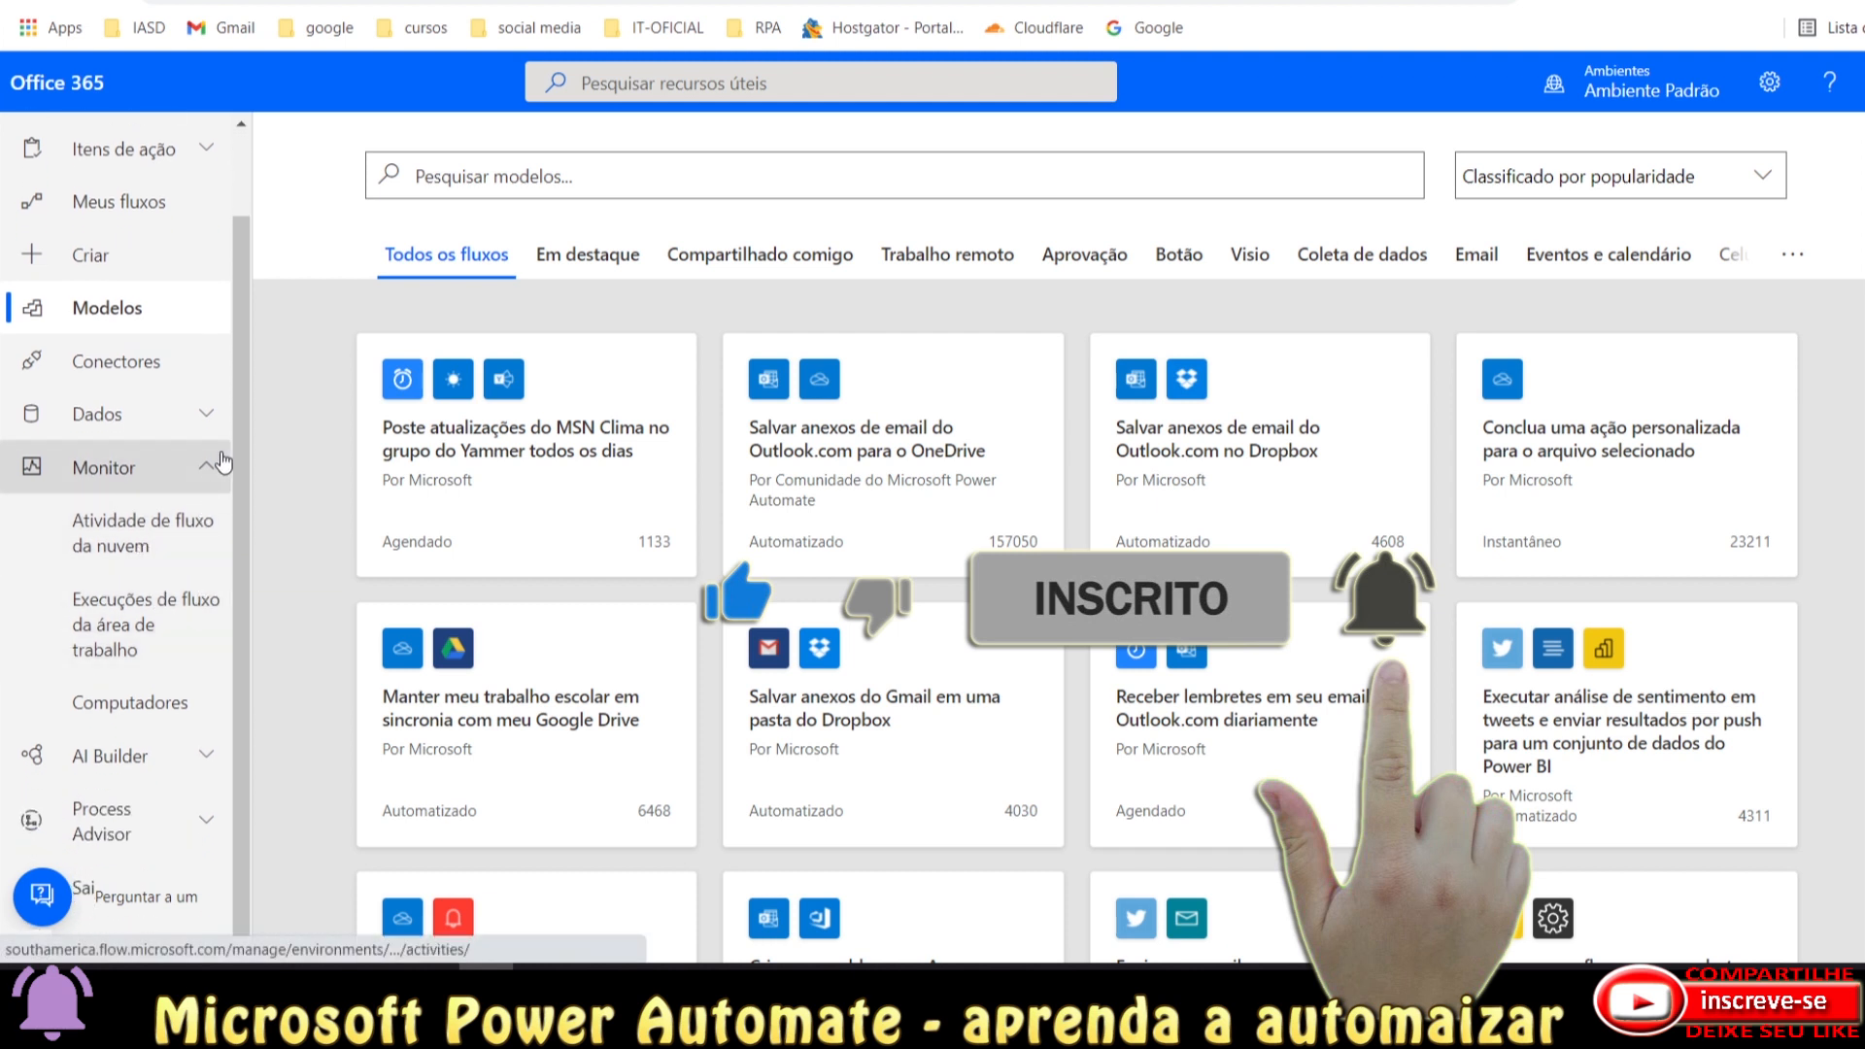
left_click(214, 478)
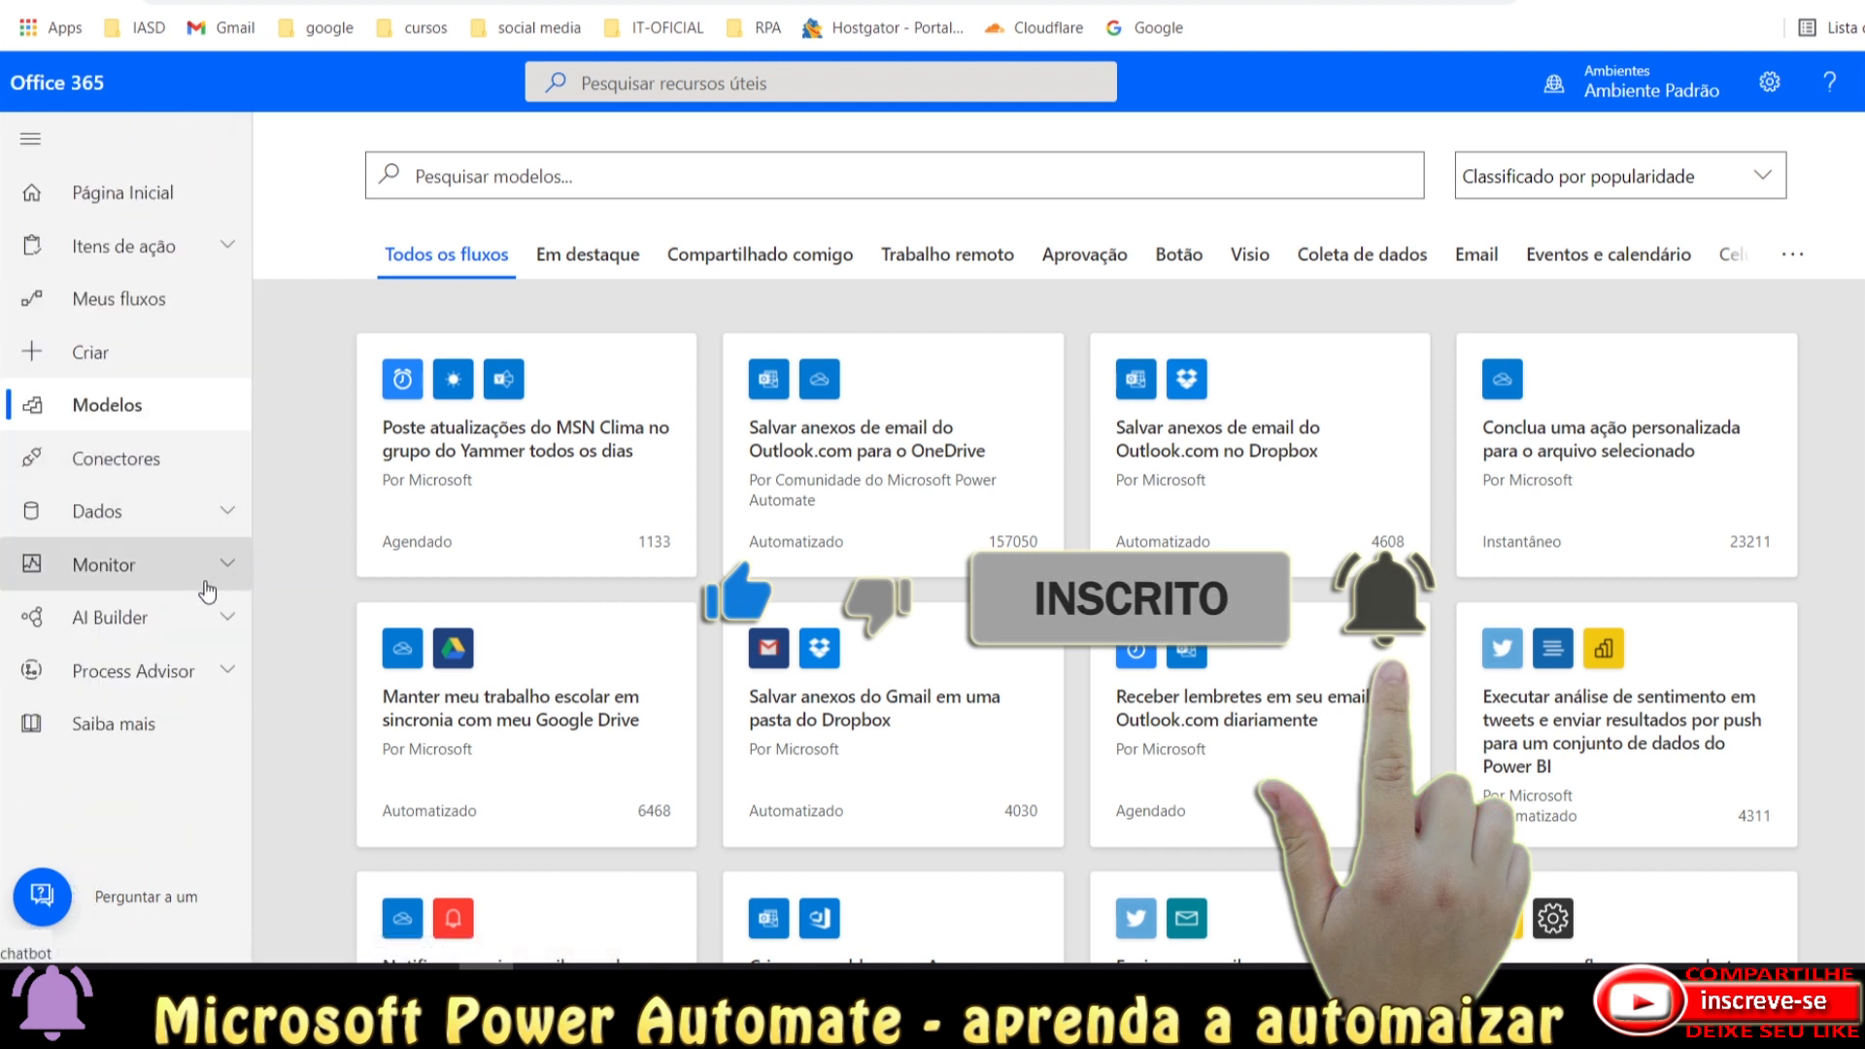
left_click(228, 630)
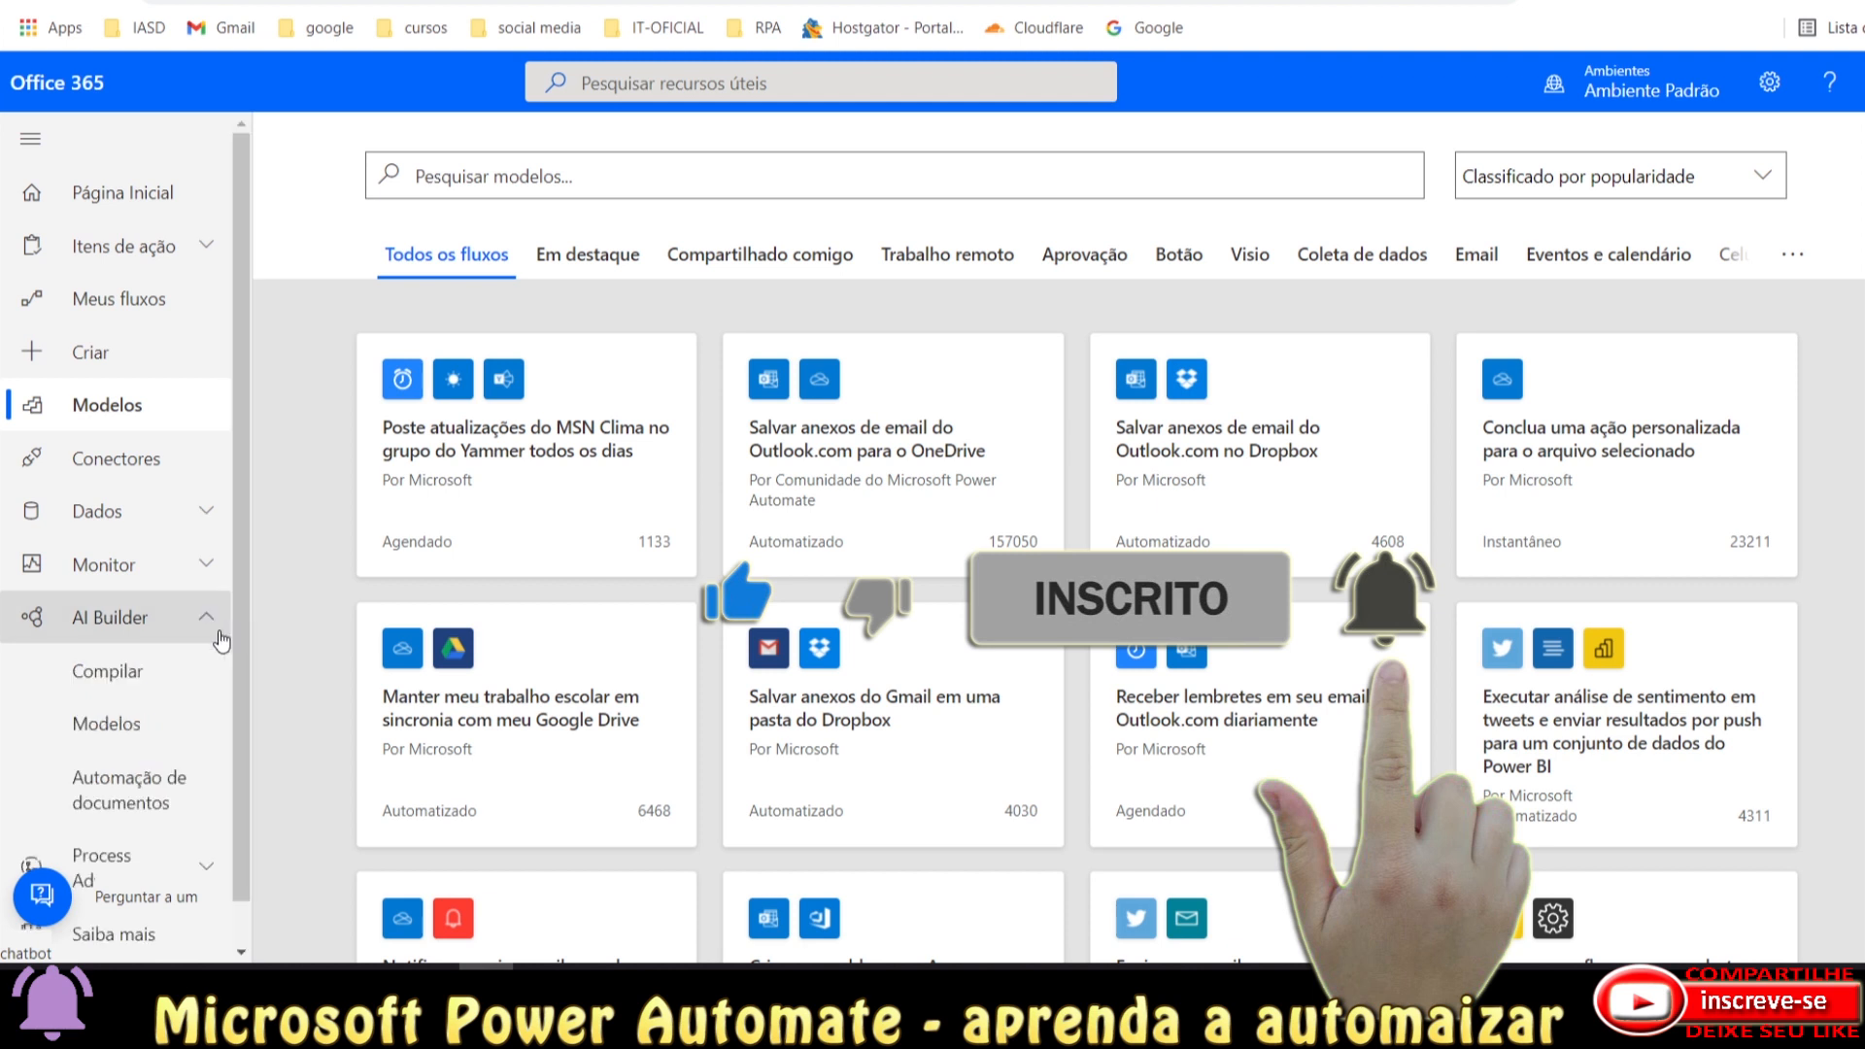
scroll(194, 650, "down", 1)
scroll(143, 631, "down", 1)
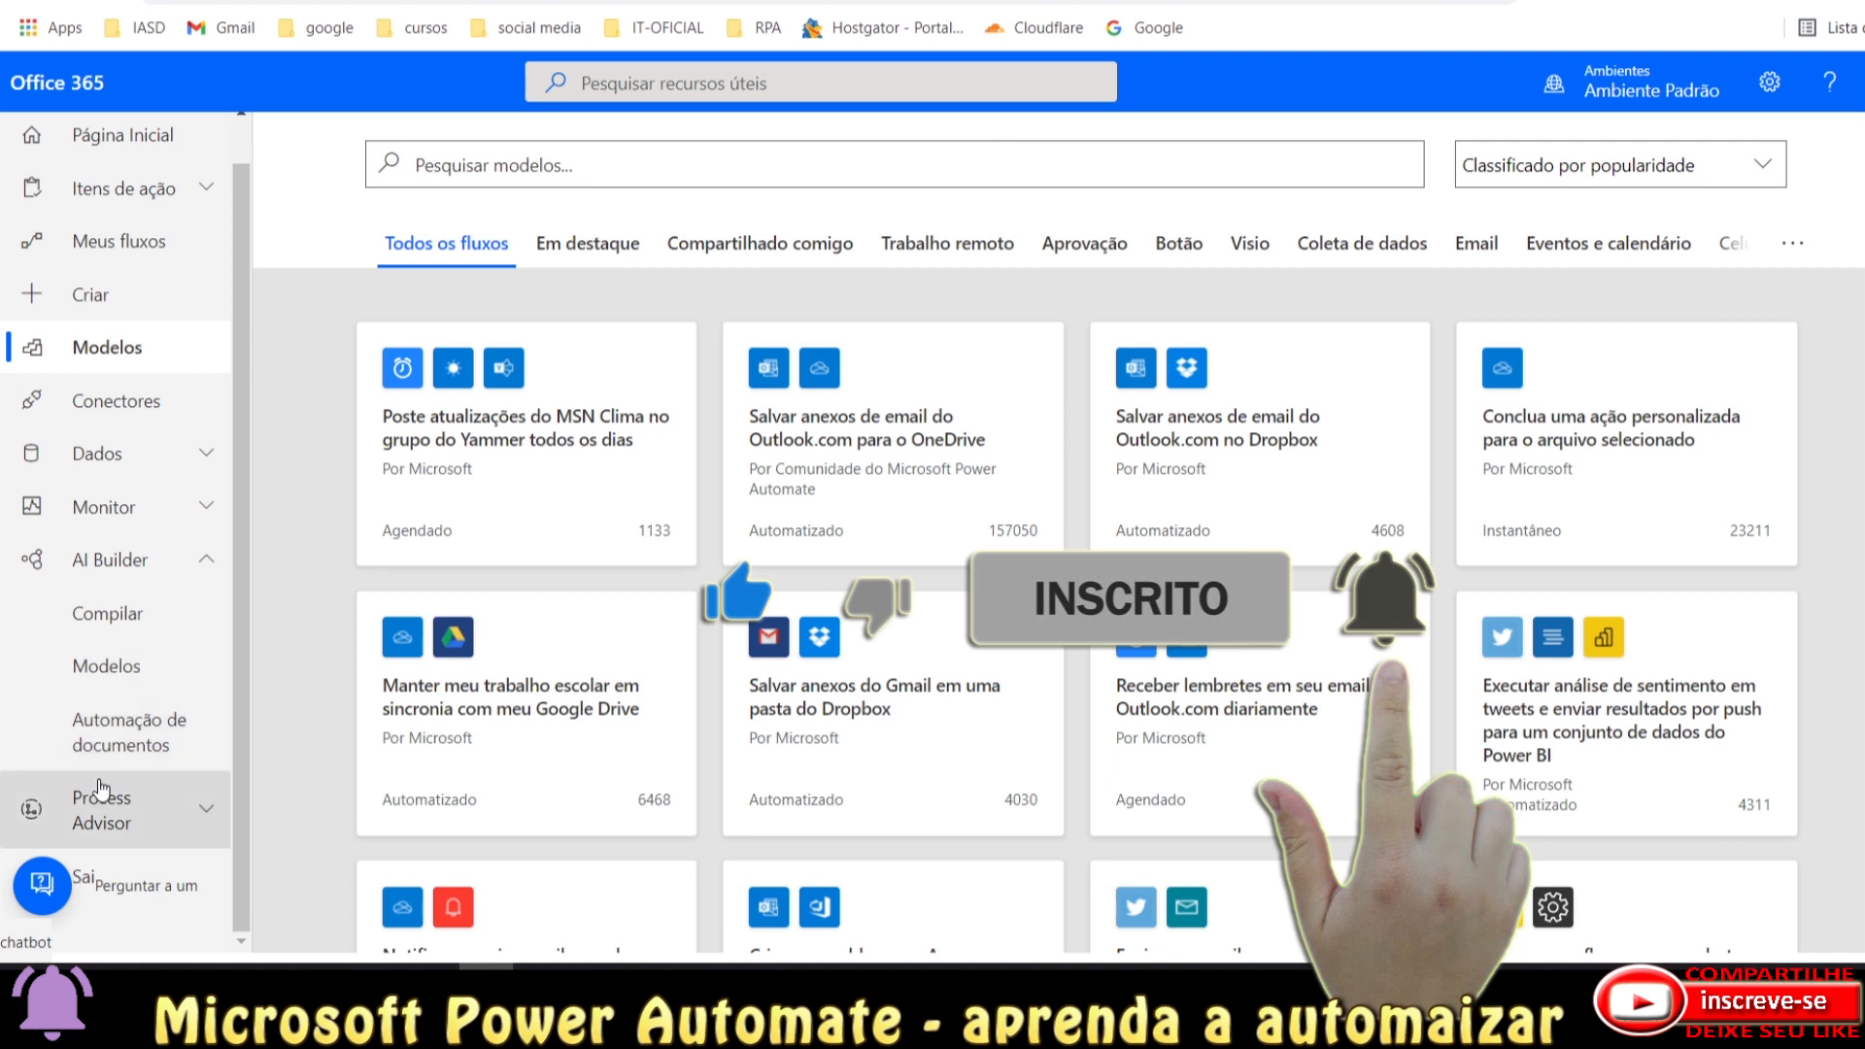
left_click(207, 811)
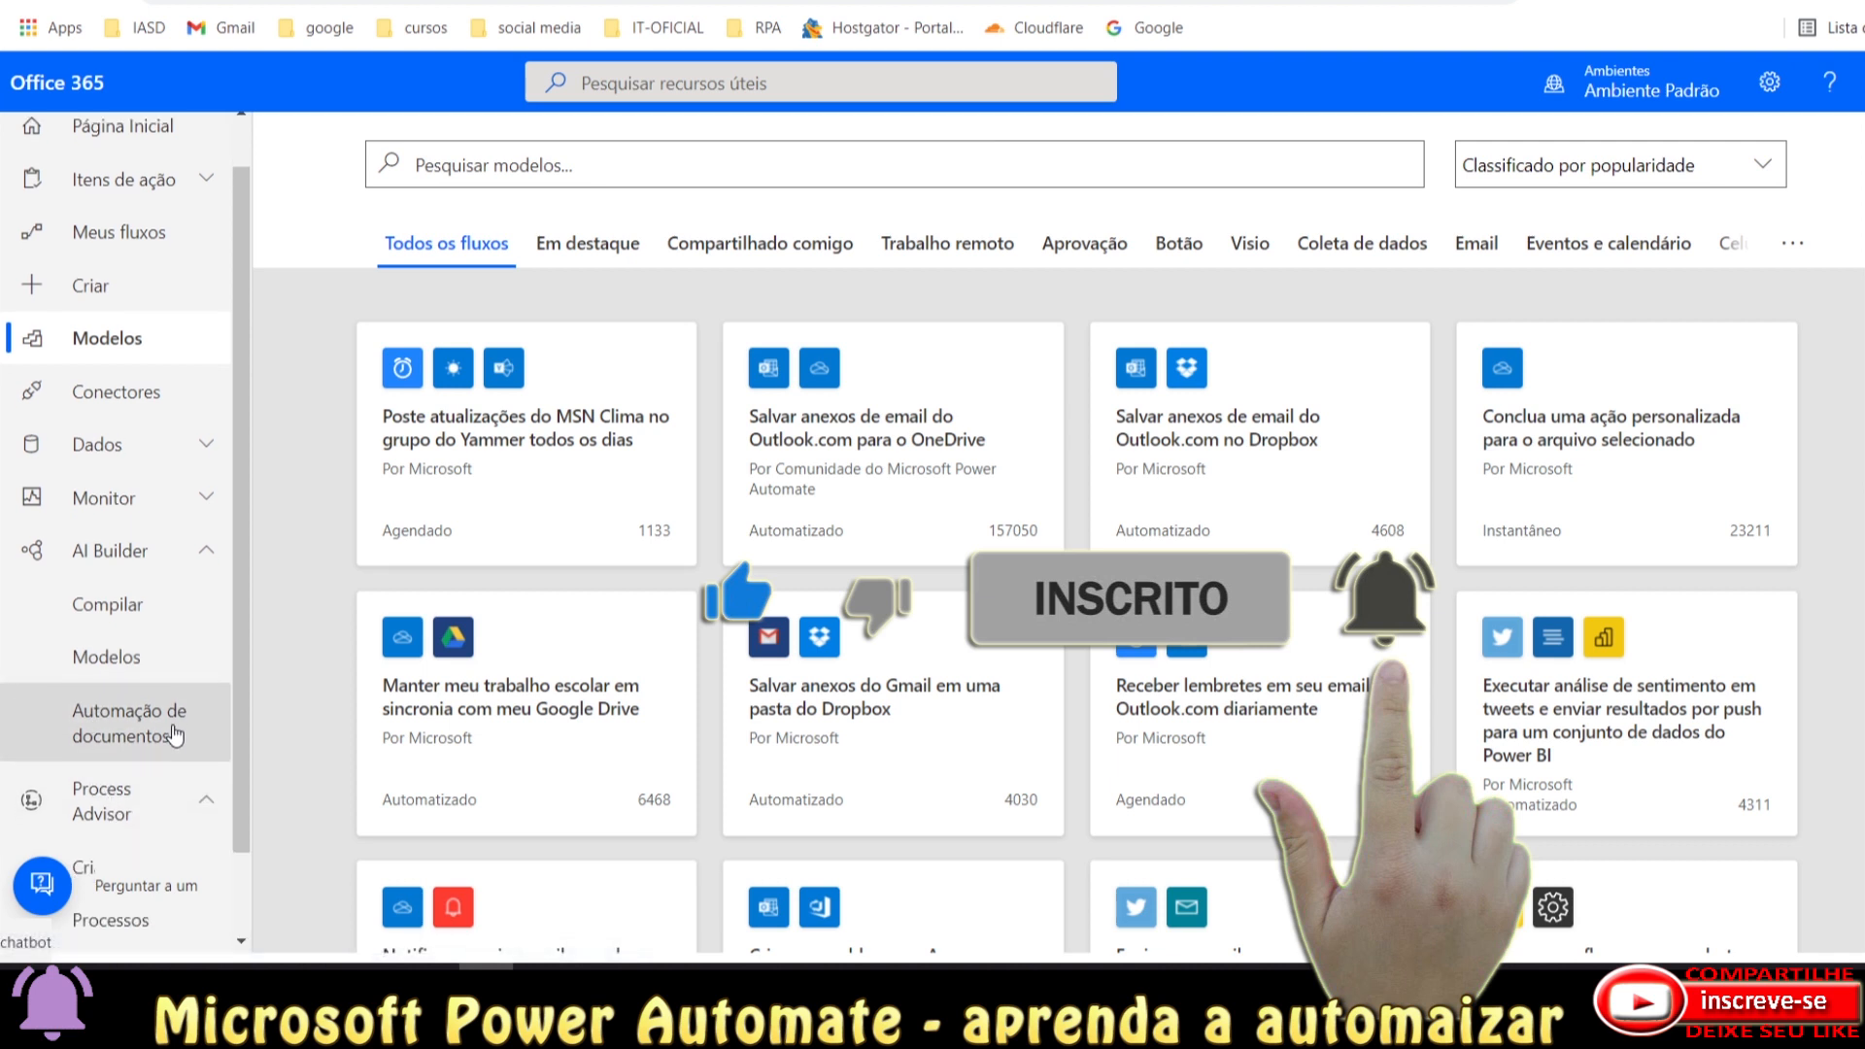
scroll(174, 735, "down", 1)
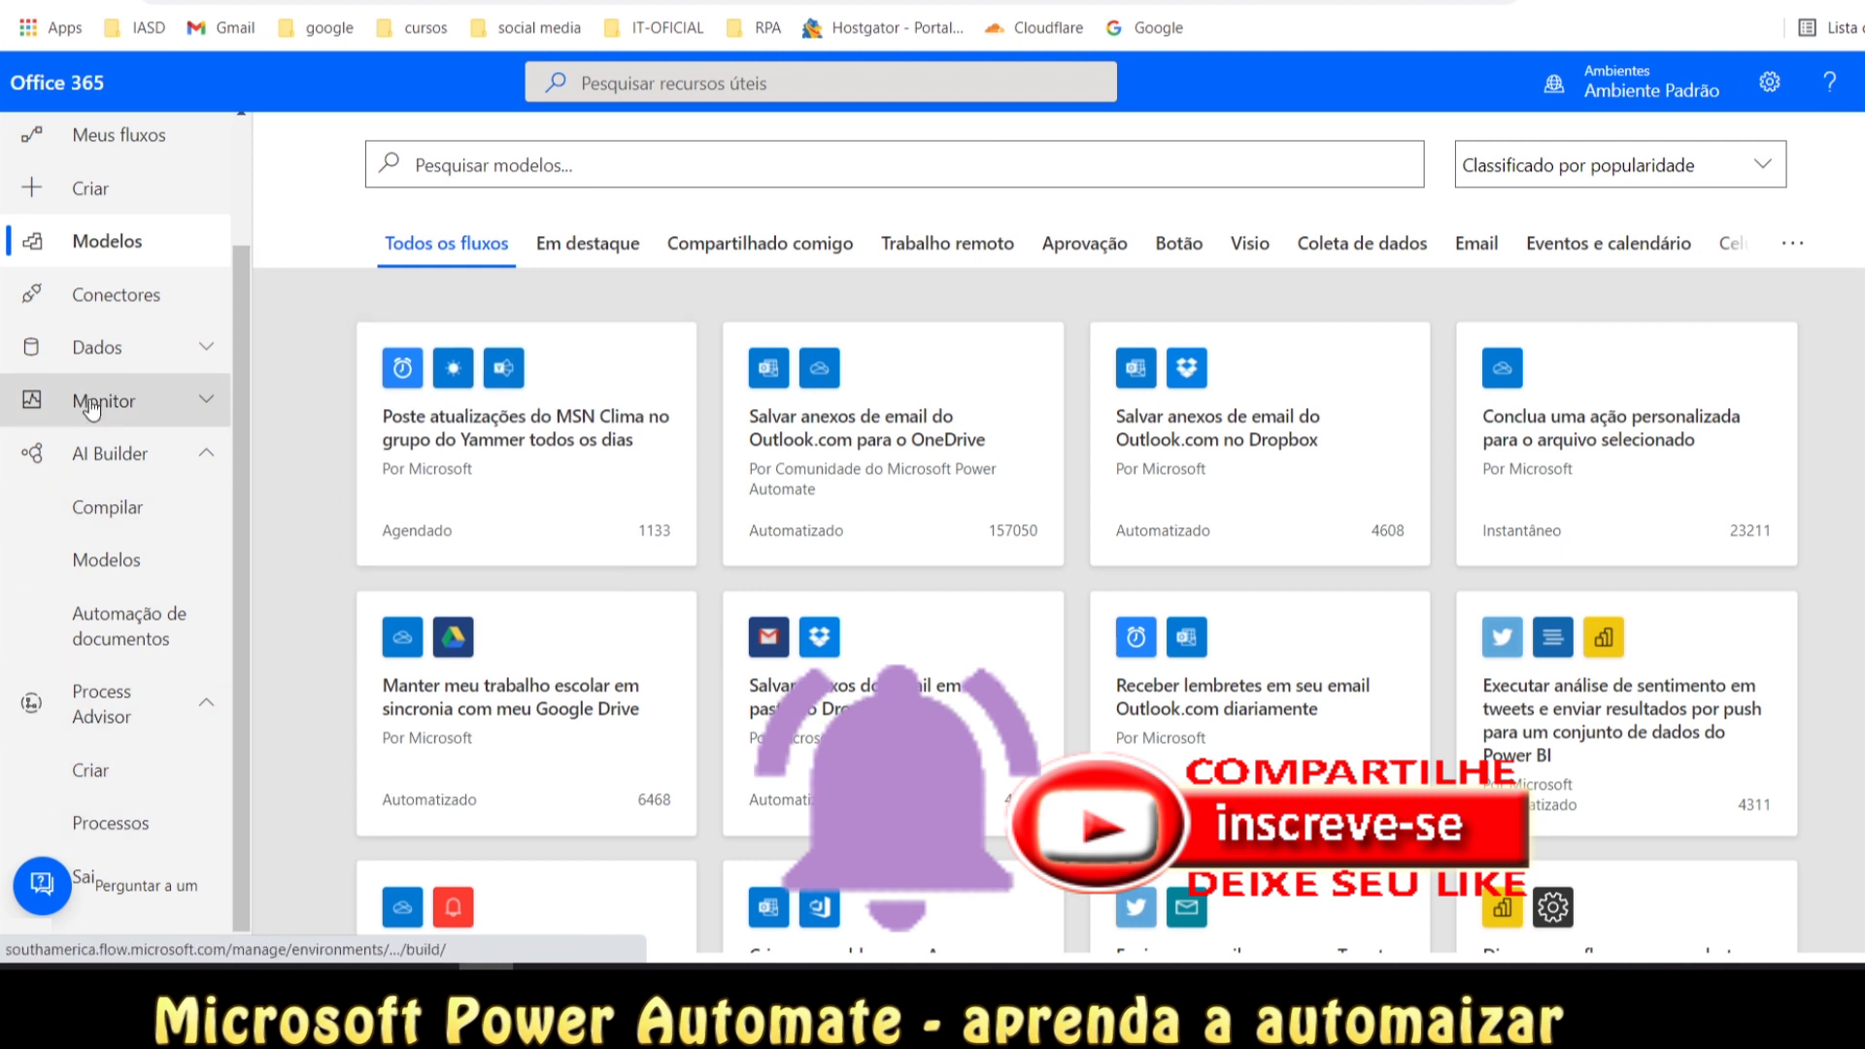
scroll(92, 408, "up", 3)
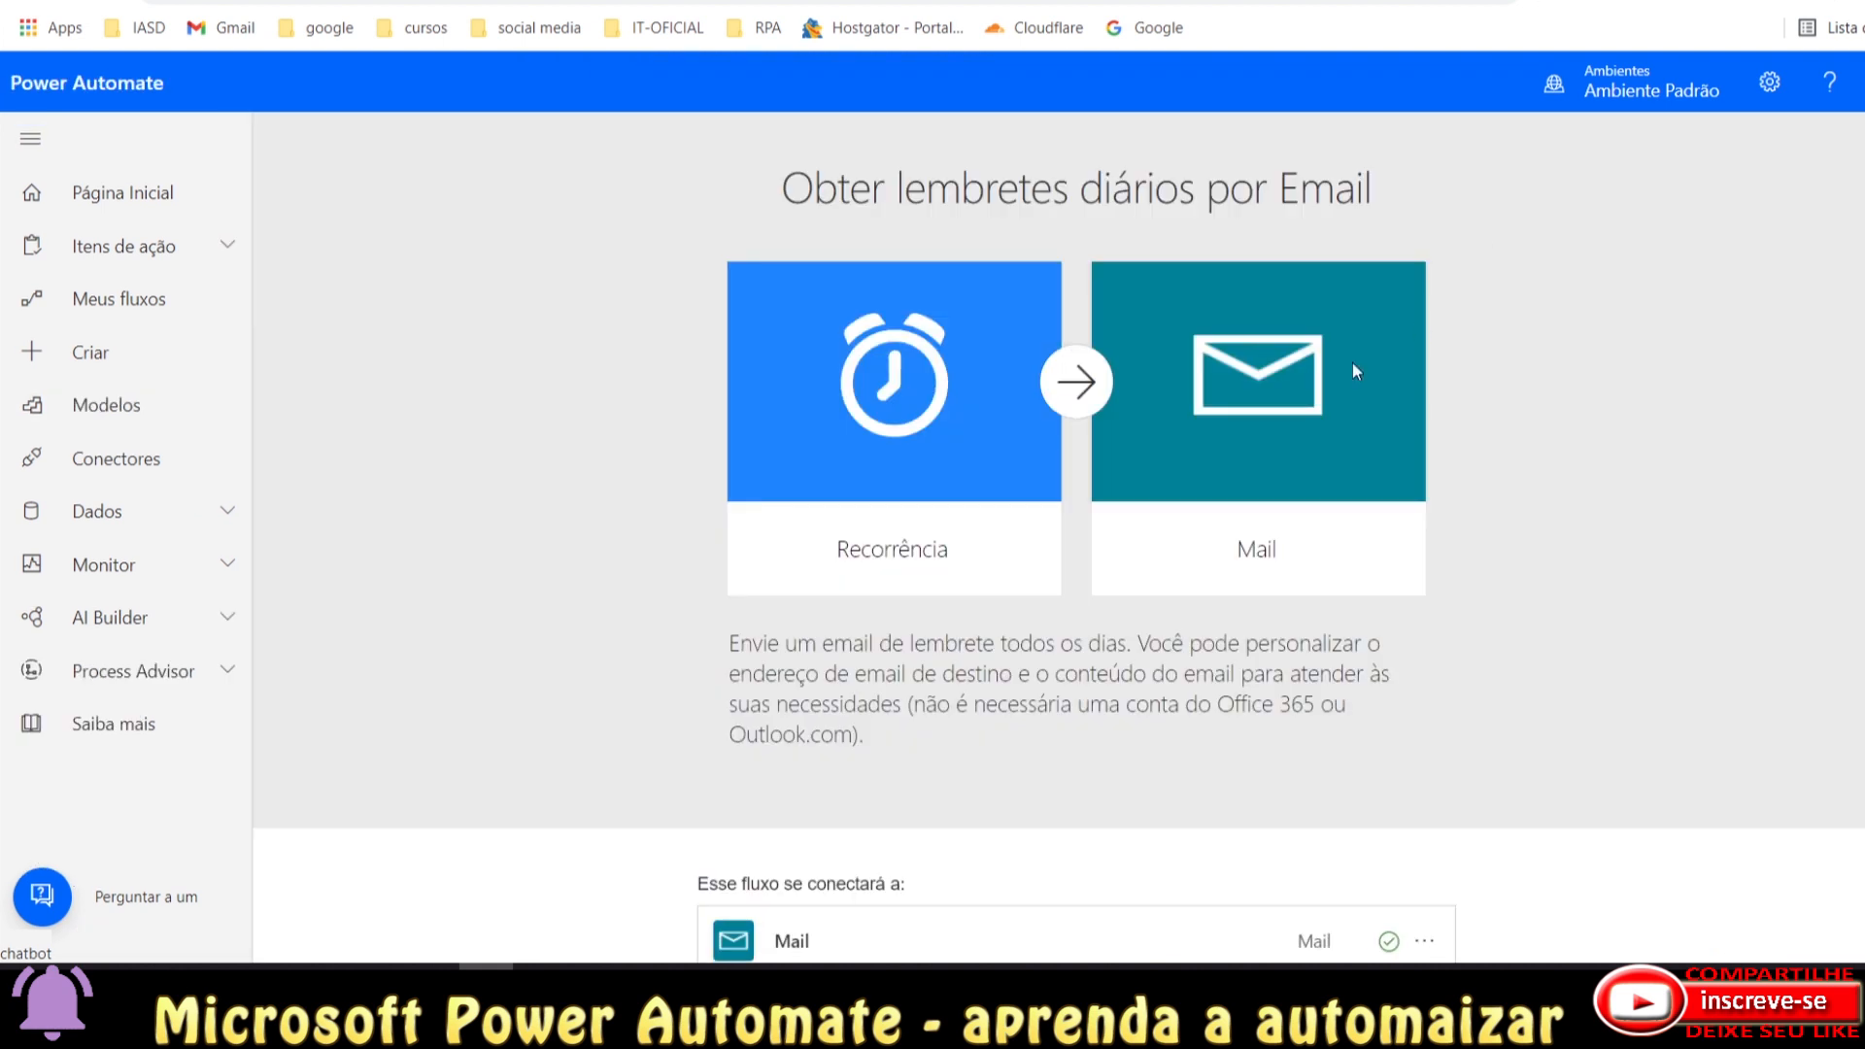
left_click_drag(783, 195, 1393, 193)
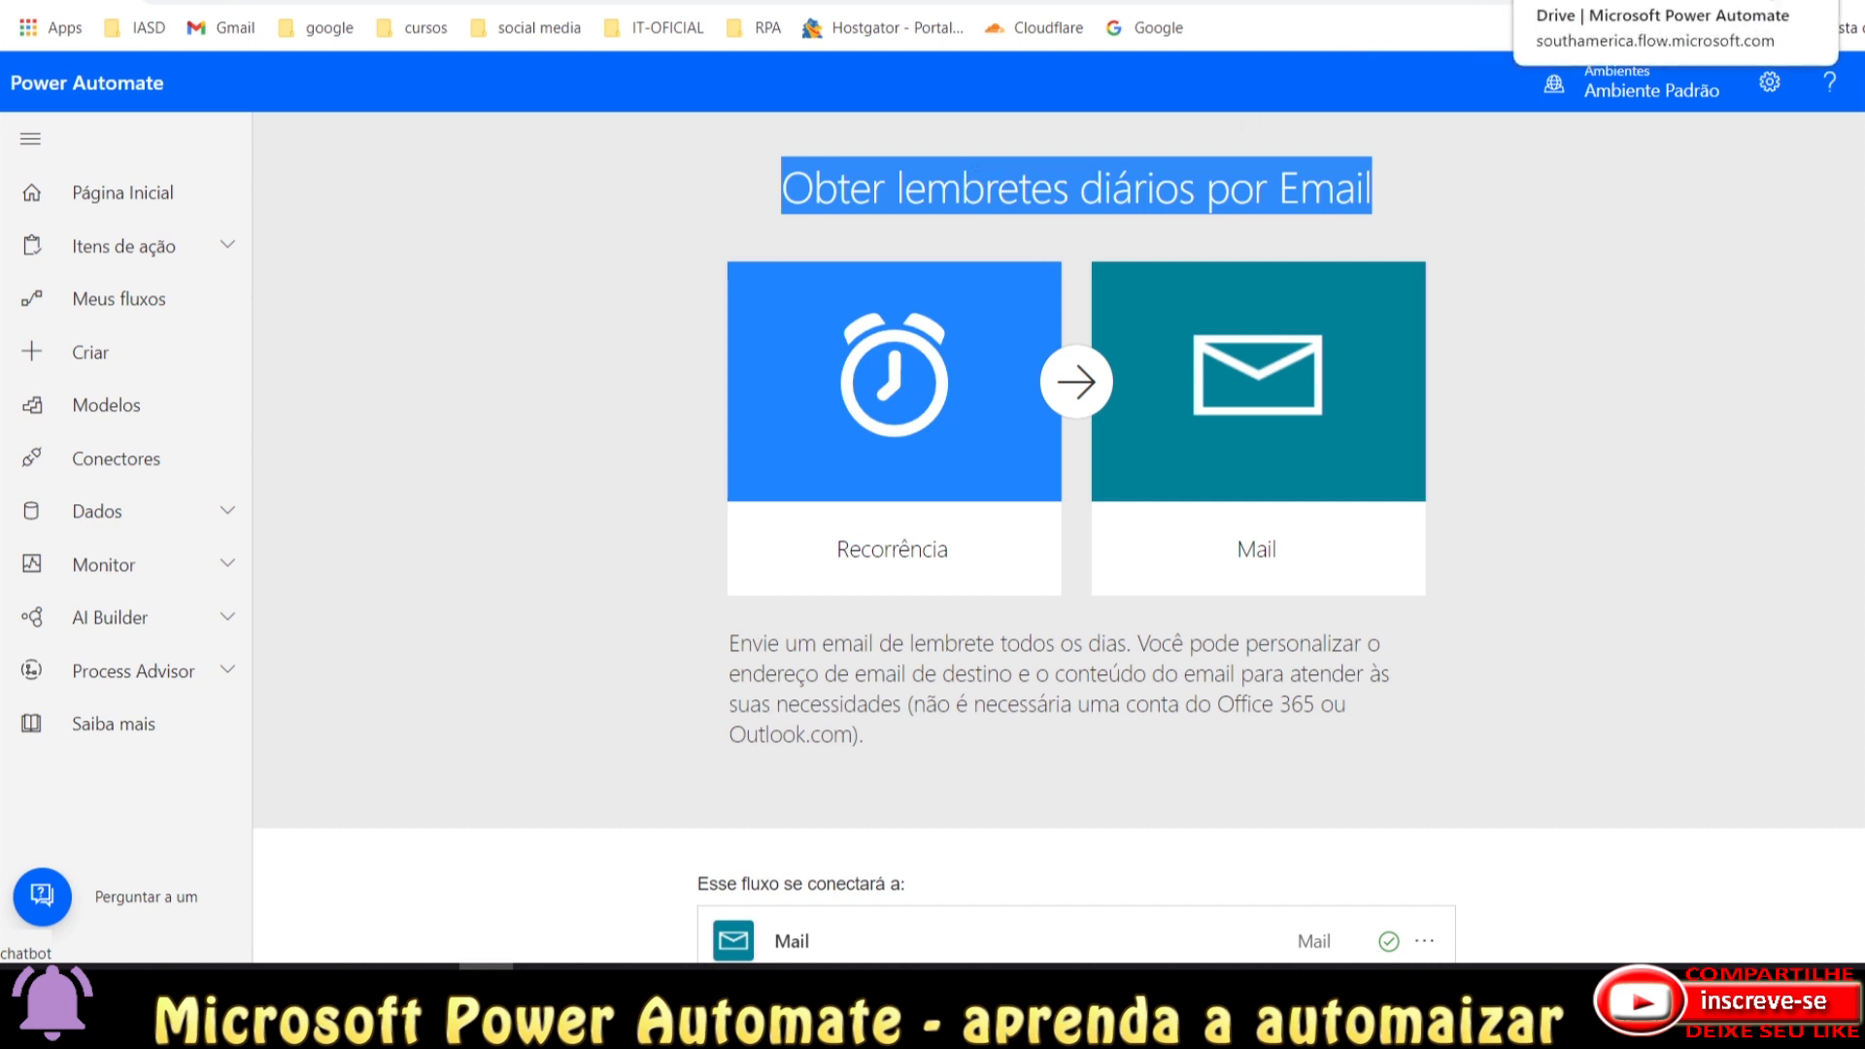
left_click(1602, 0)
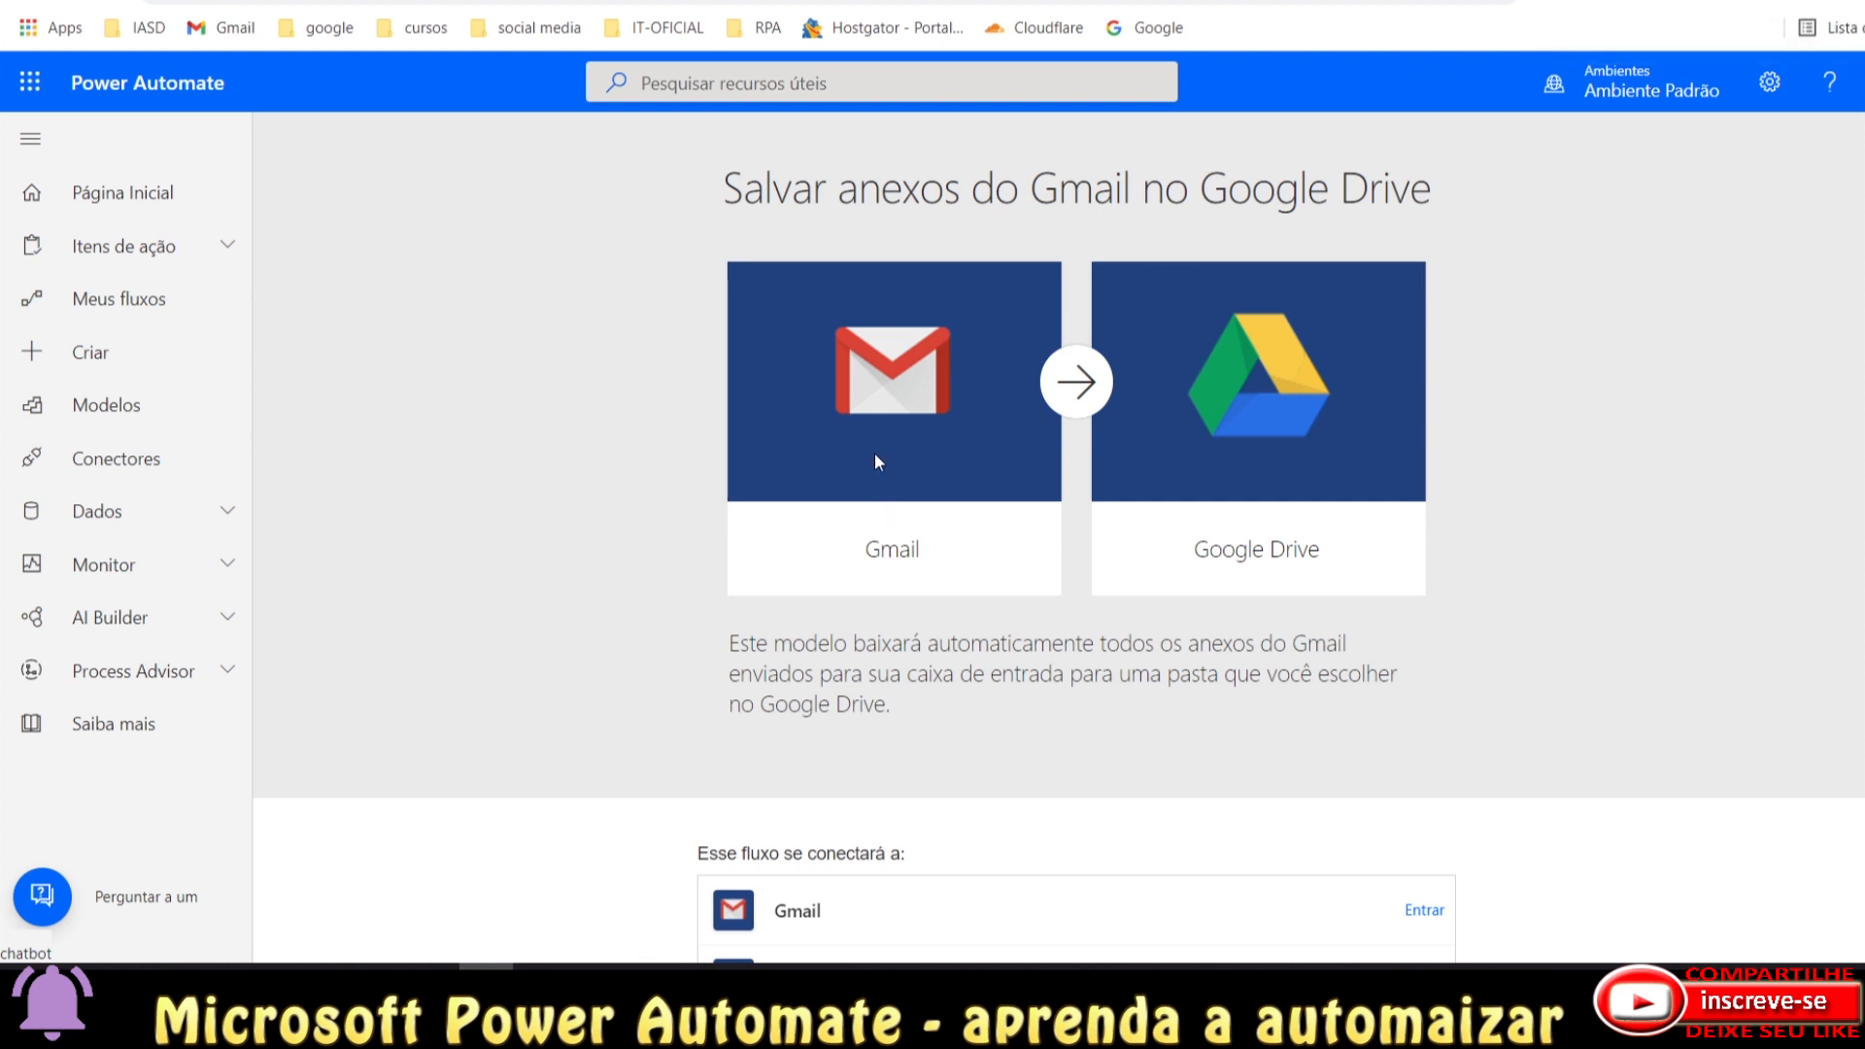
left_click_drag(723, 191, 1408, 190)
left_click(1431, 191)
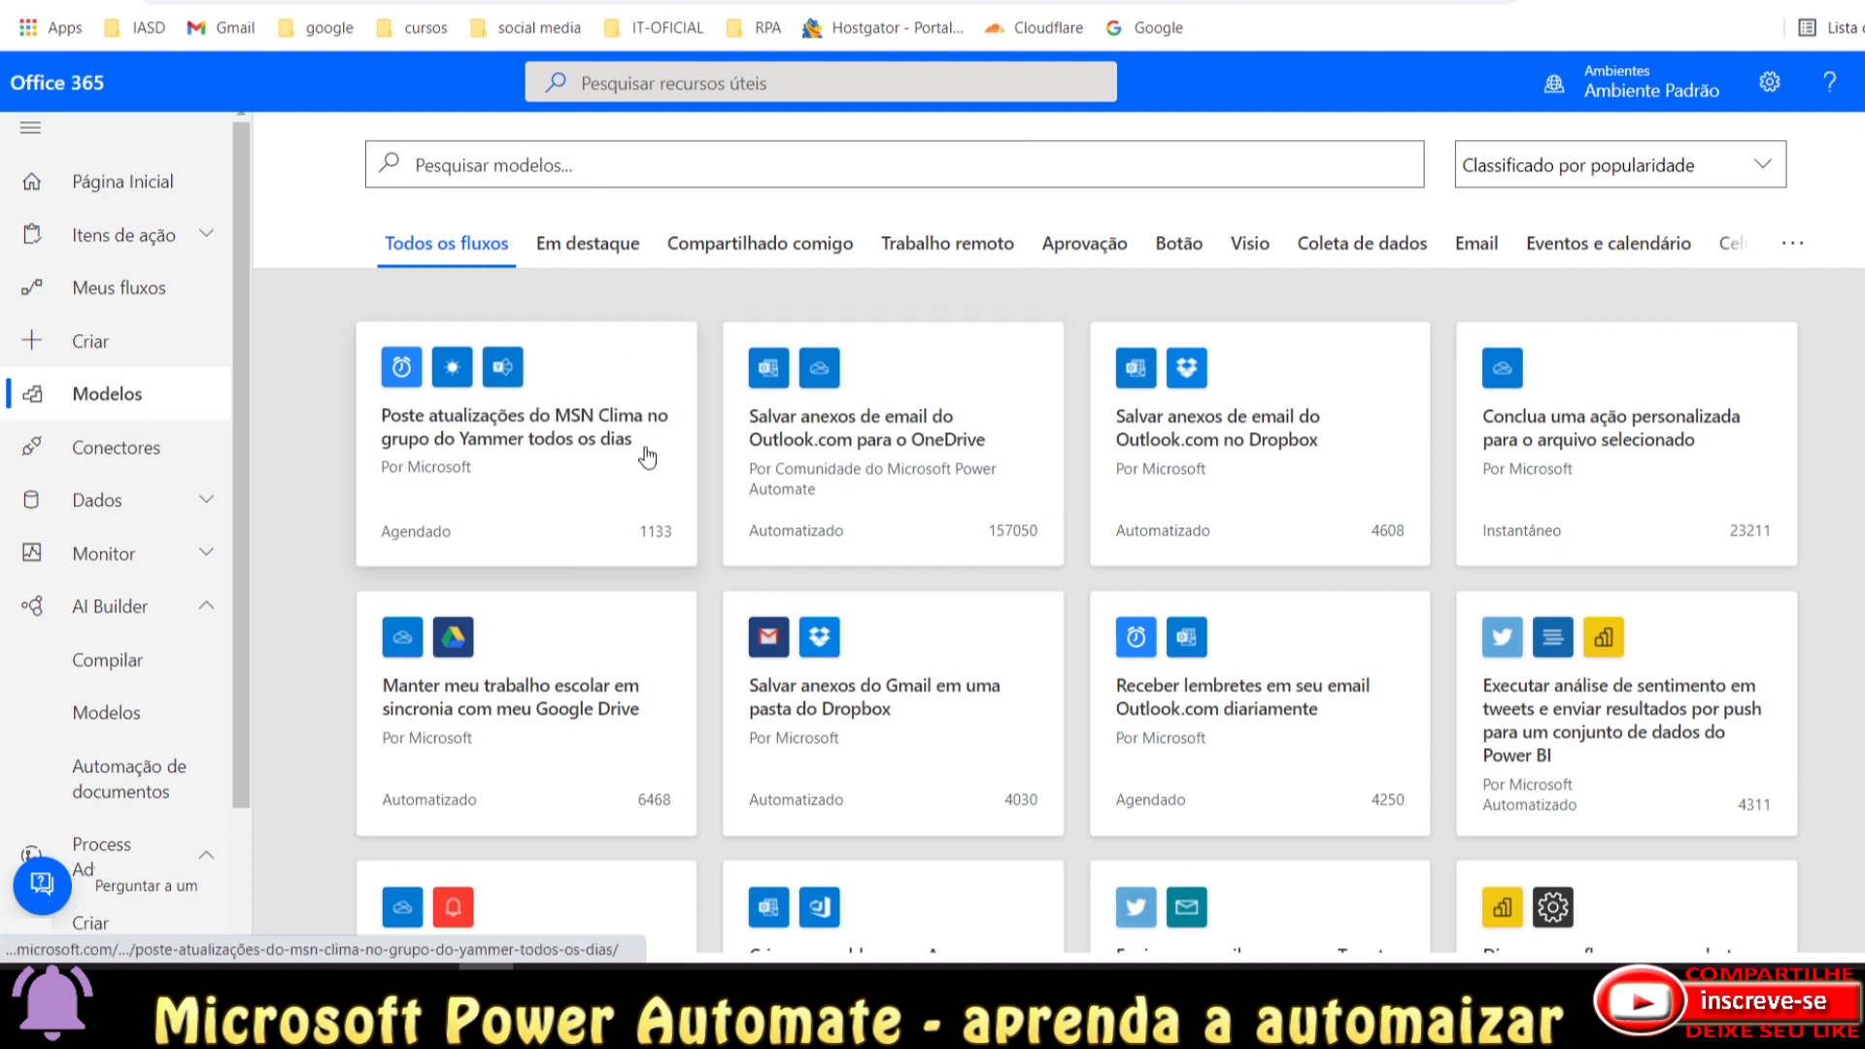
Search the flow templates for 'lembrete'.
left_click(560, 158)
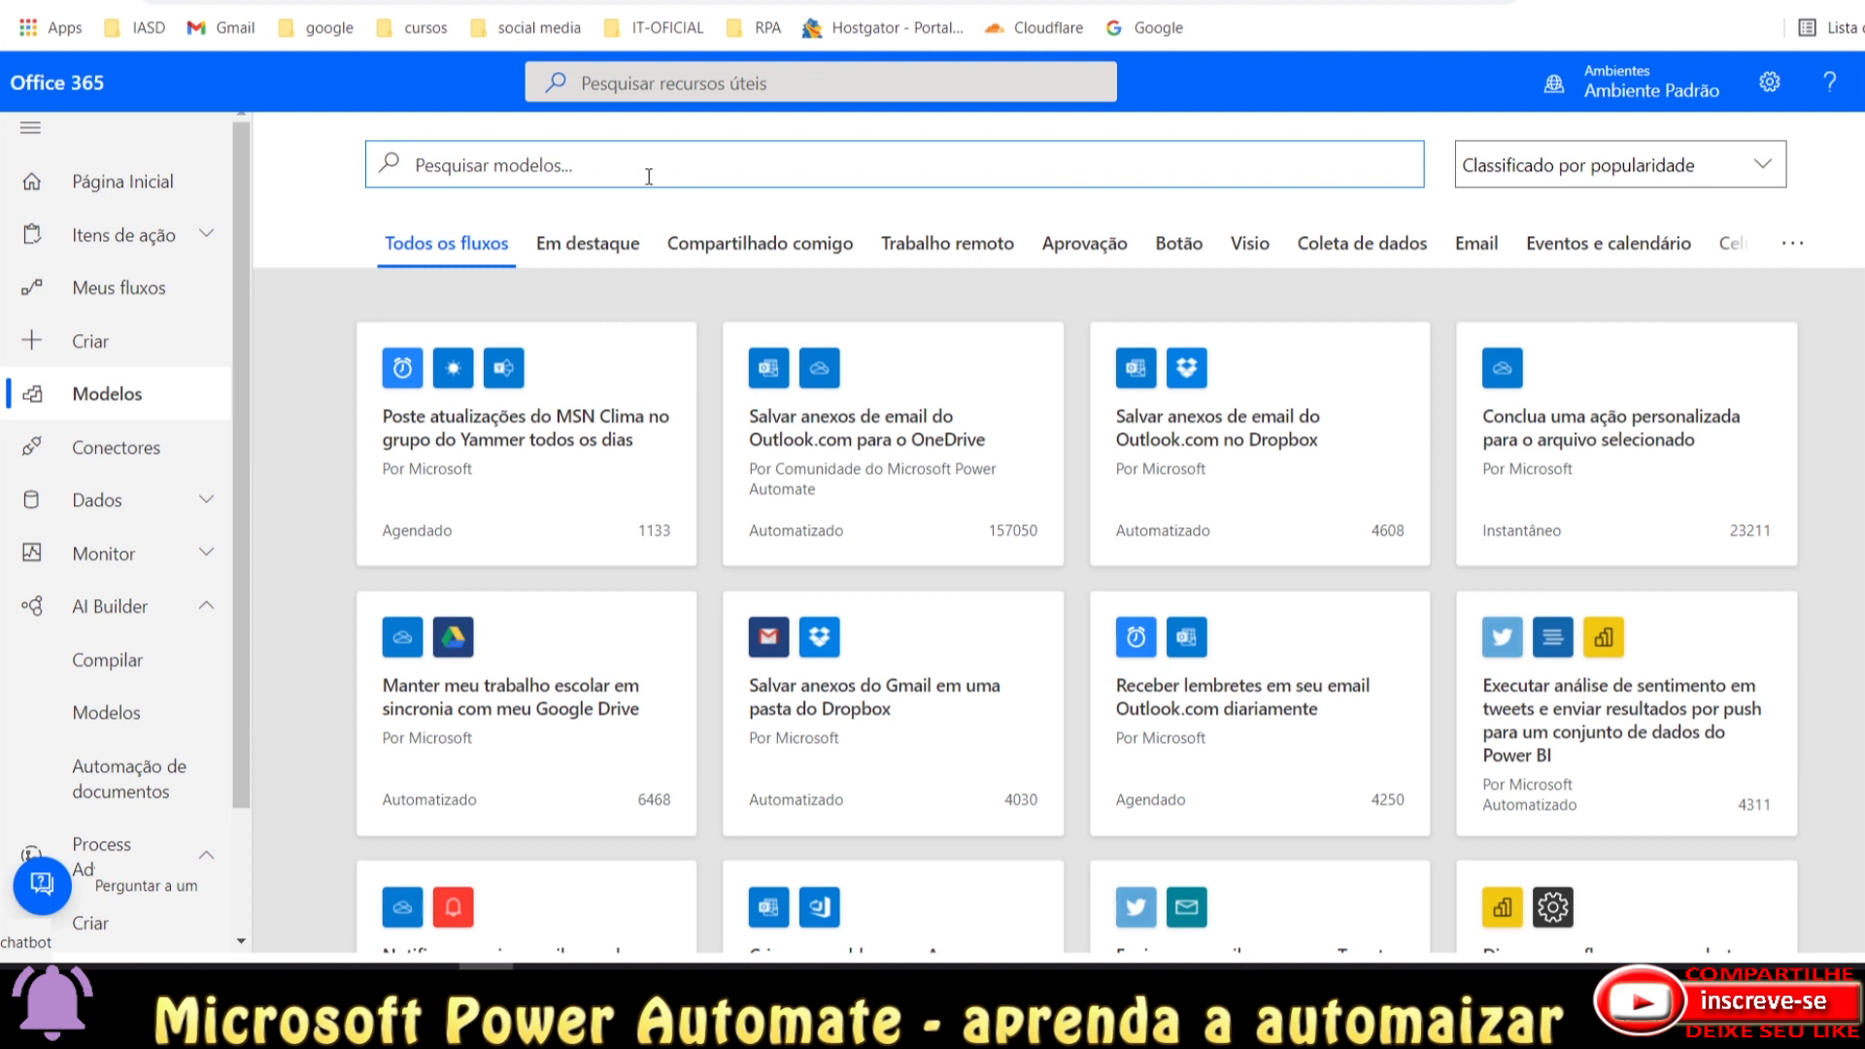
type("lembrete")
key("Return")
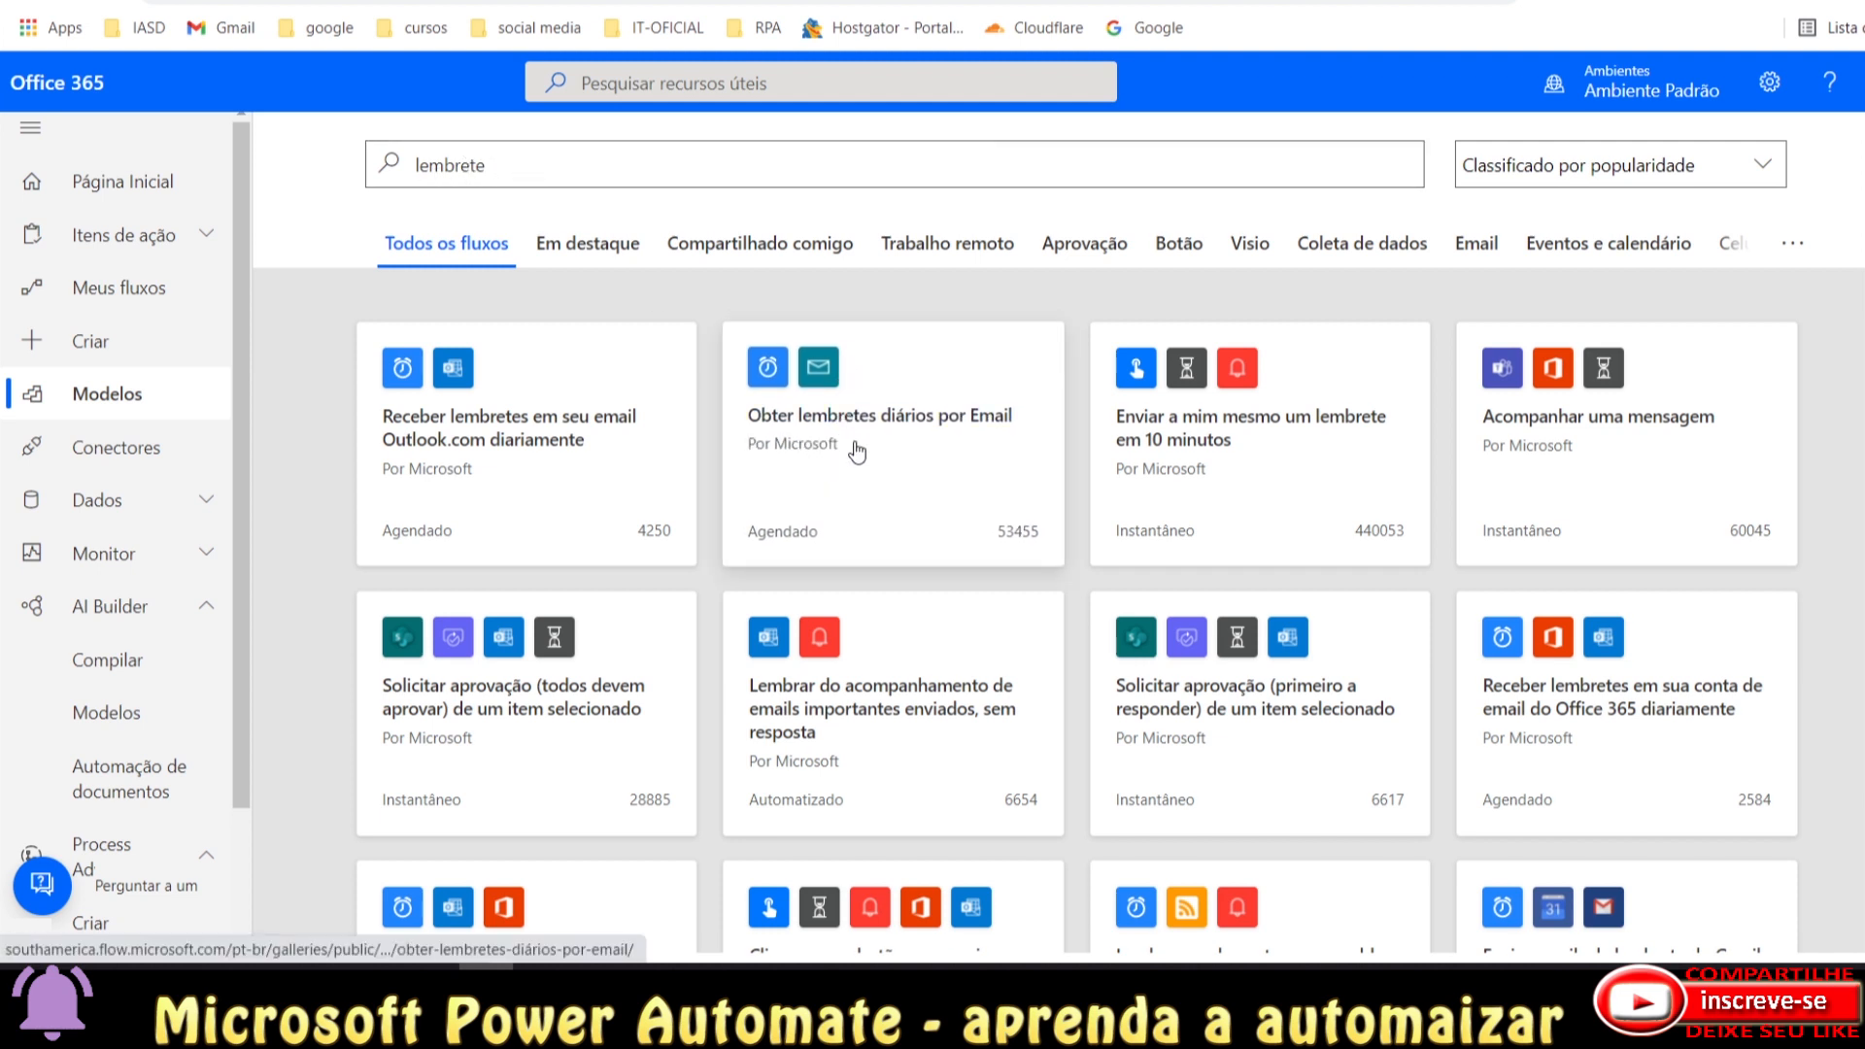
Open the 'Obter lembretes diários por Email' template in a new tab and switch to it.
right_click(929, 451)
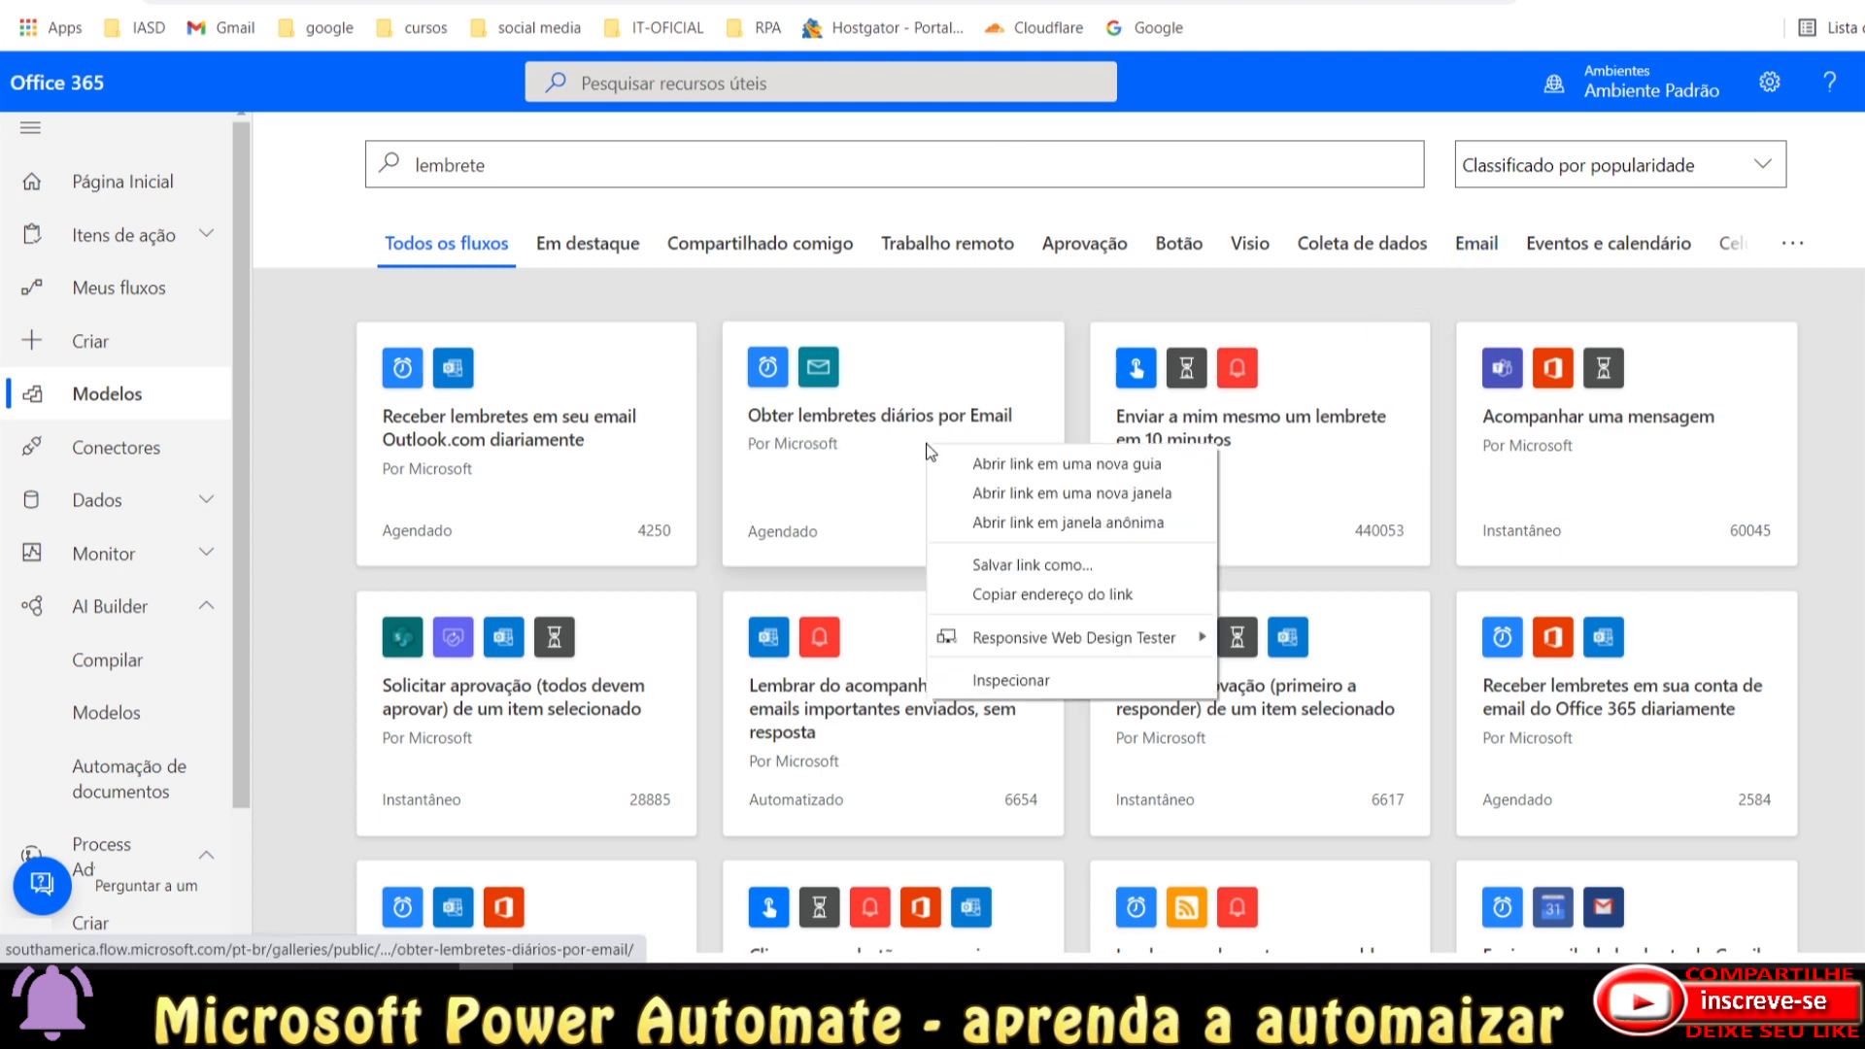
left_click(988, 466)
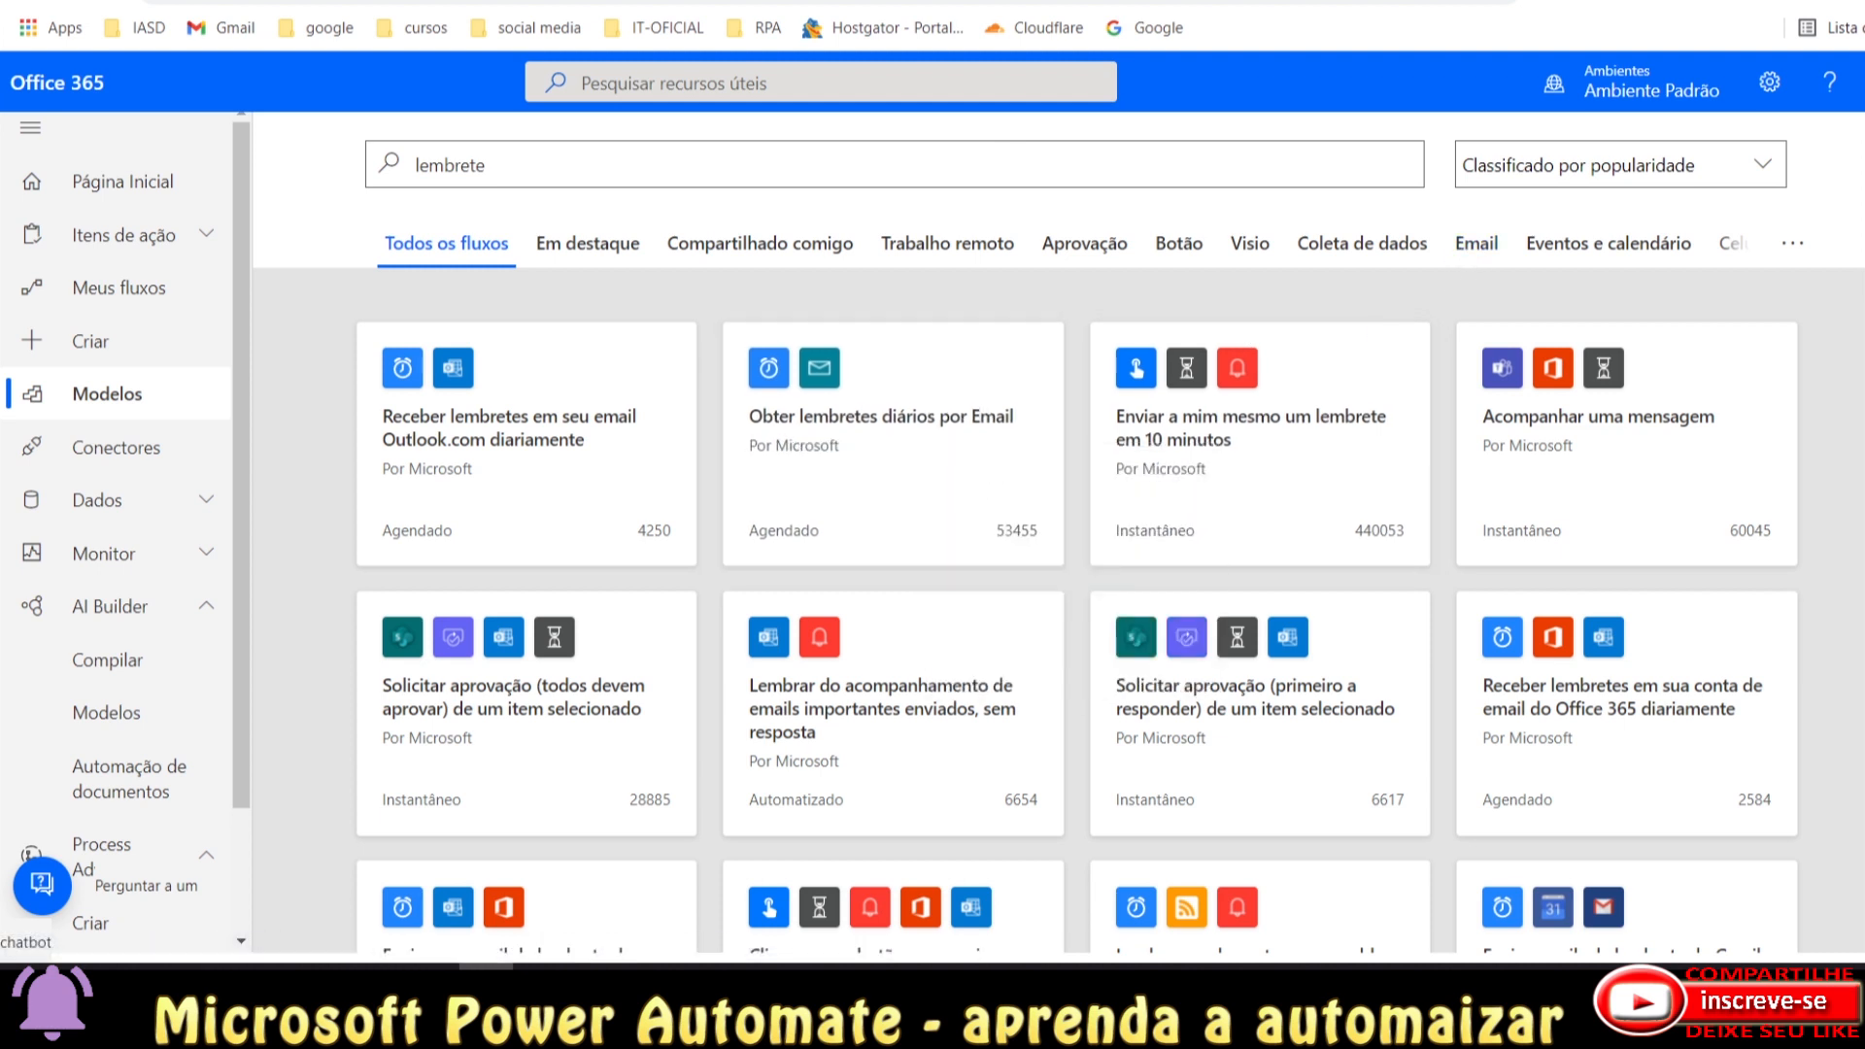
left_click(1573, 1)
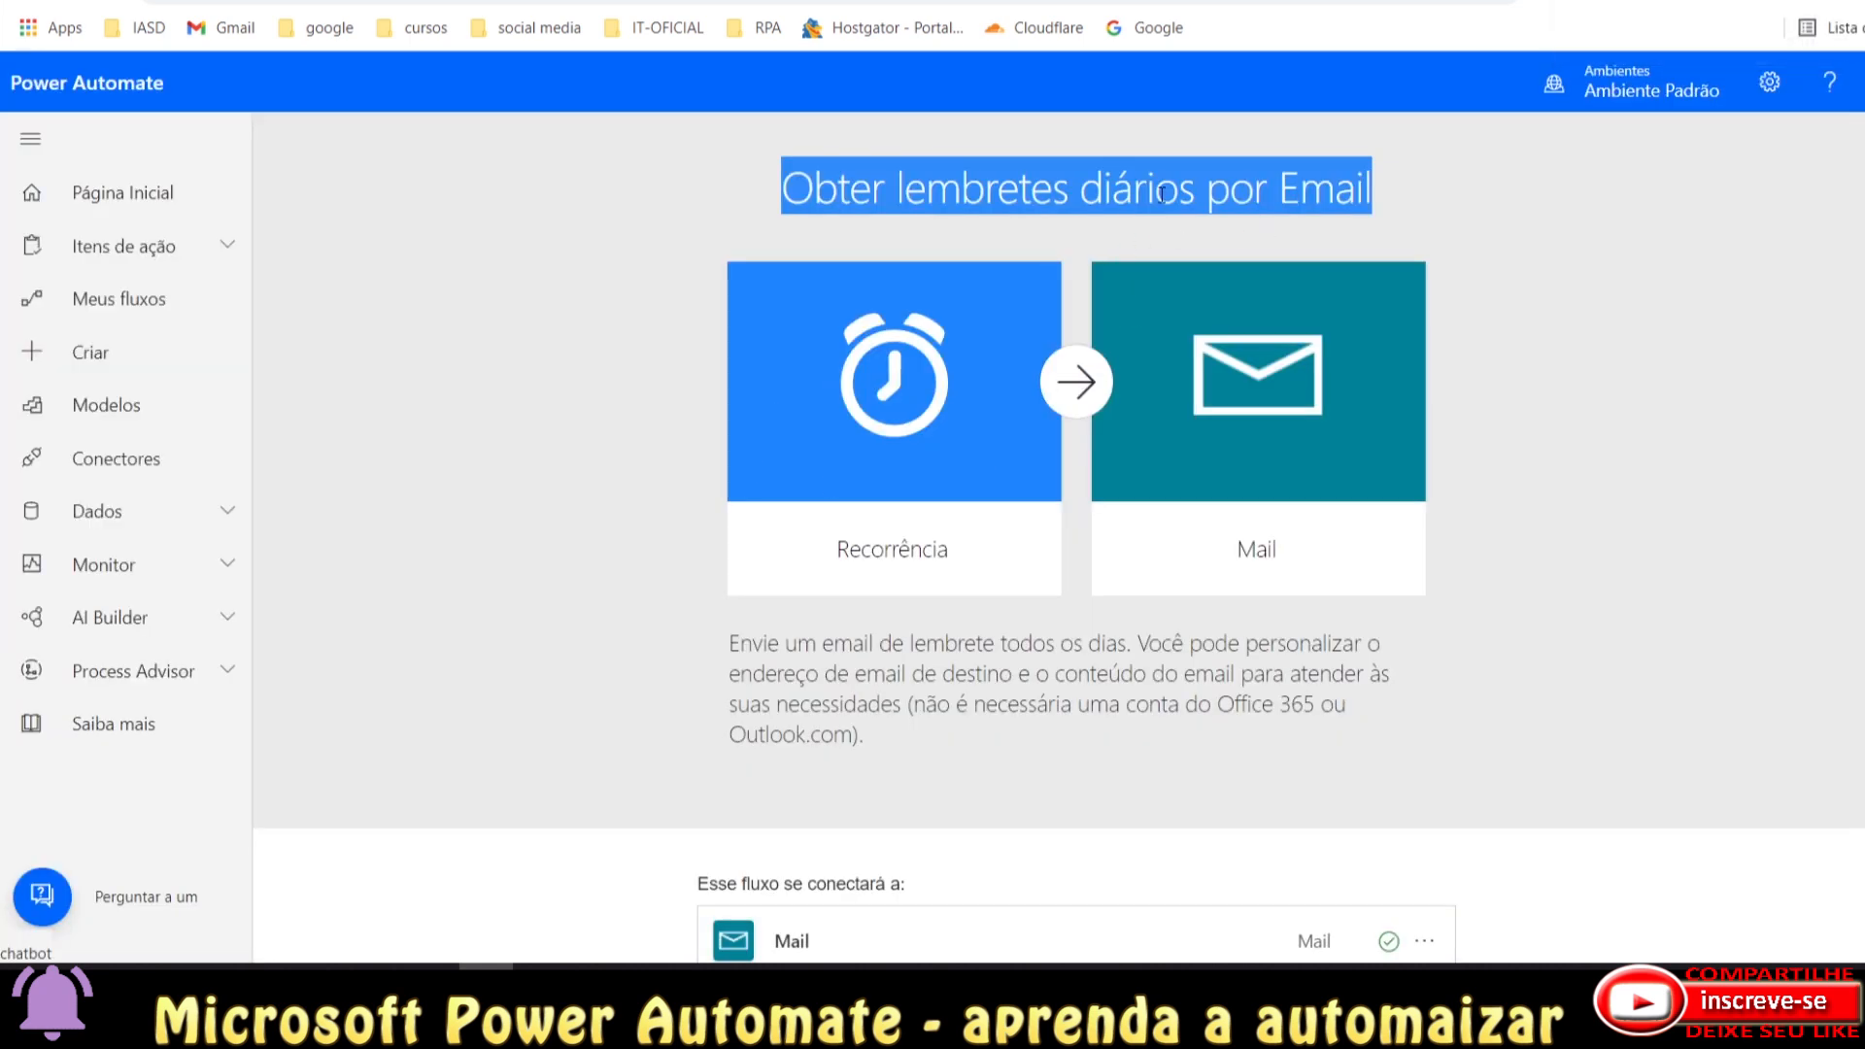
Scroll the template past its Recorrência → Mail diagram to the Mail connection row.
left_click(1161, 194)
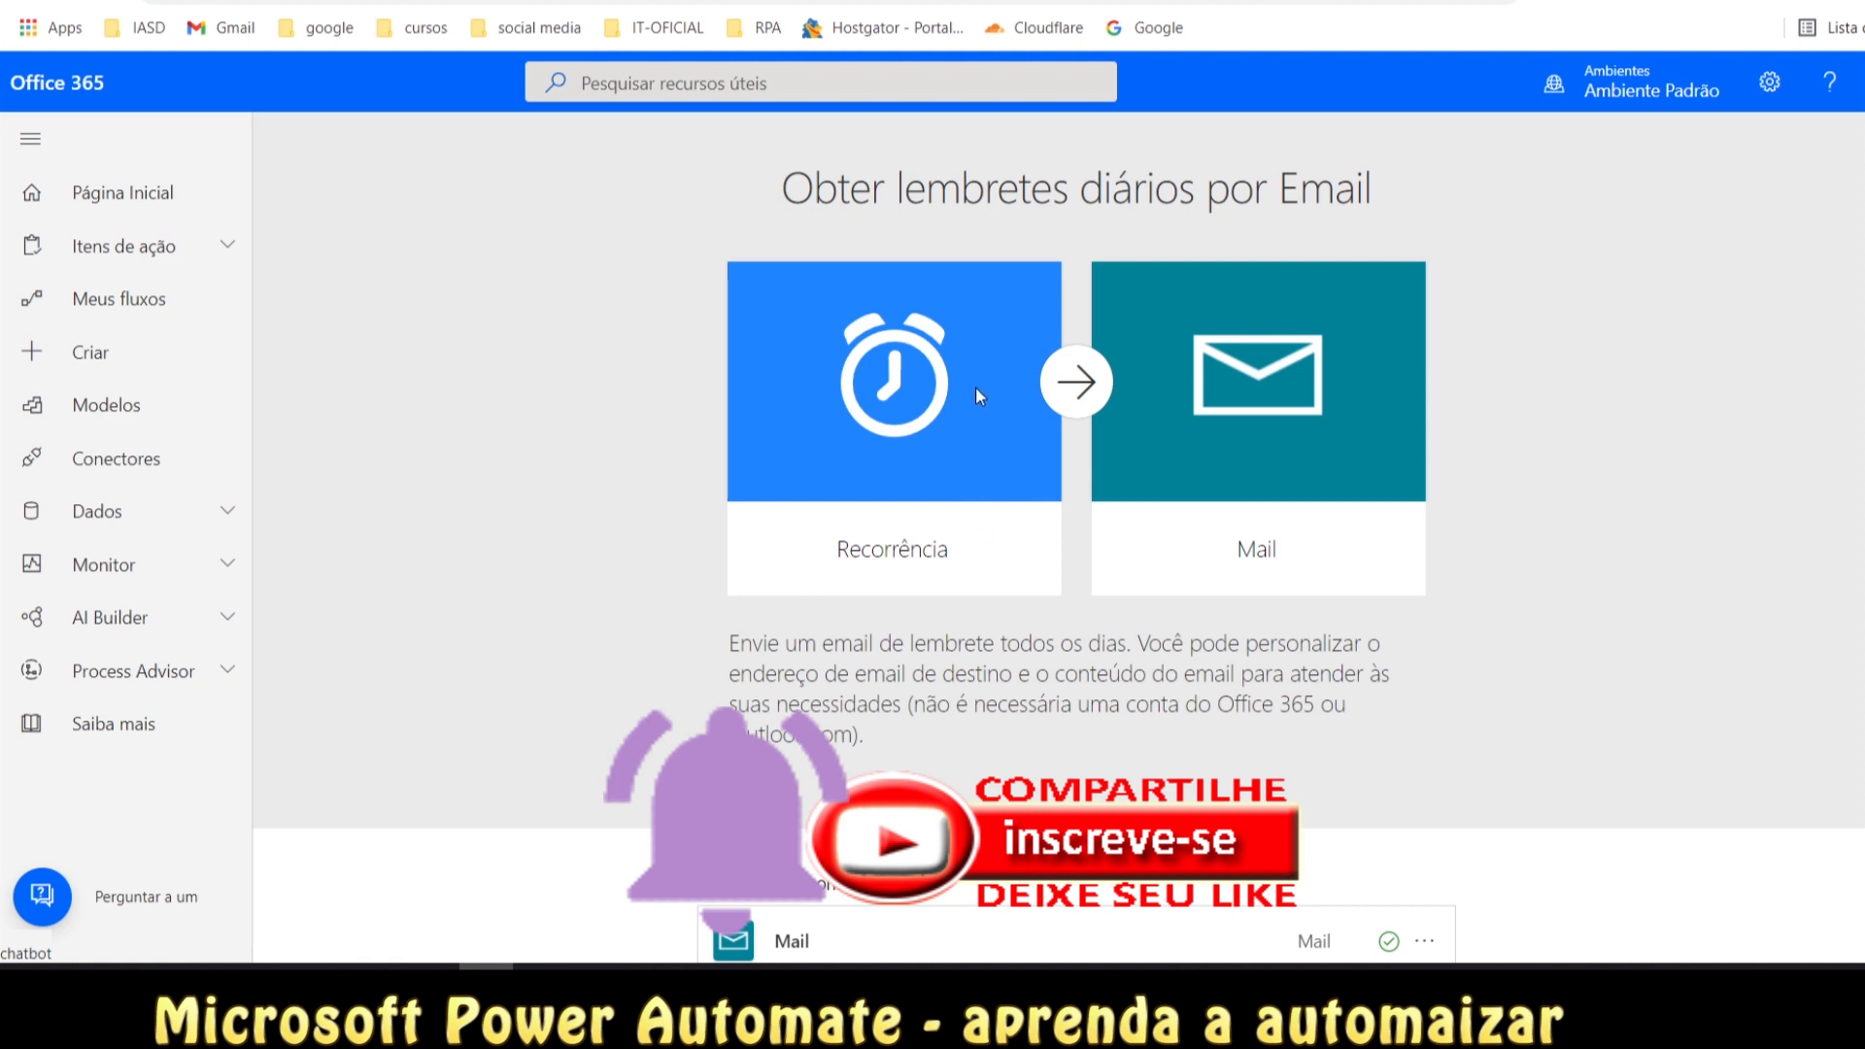
scroll(923, 700, "down", 1)
scroll(923, 699, "down", 1)
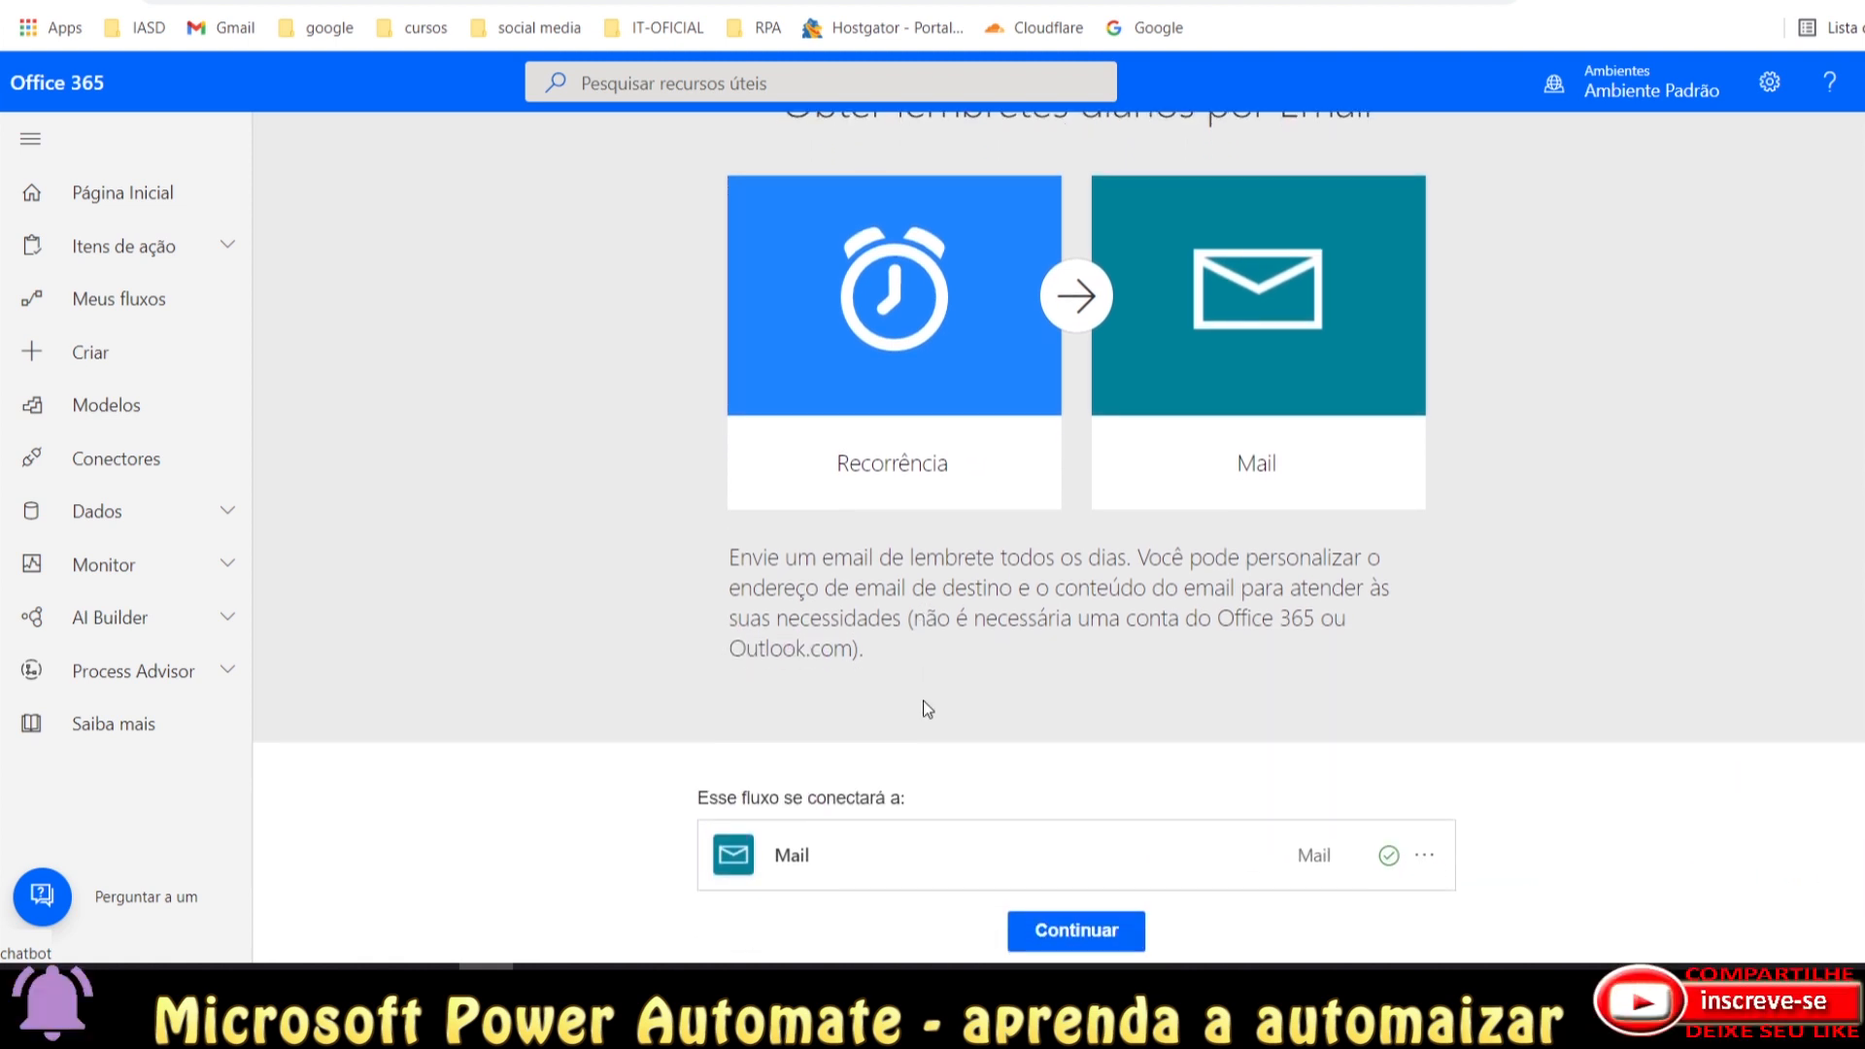
scroll(893, 364, "up", 2)
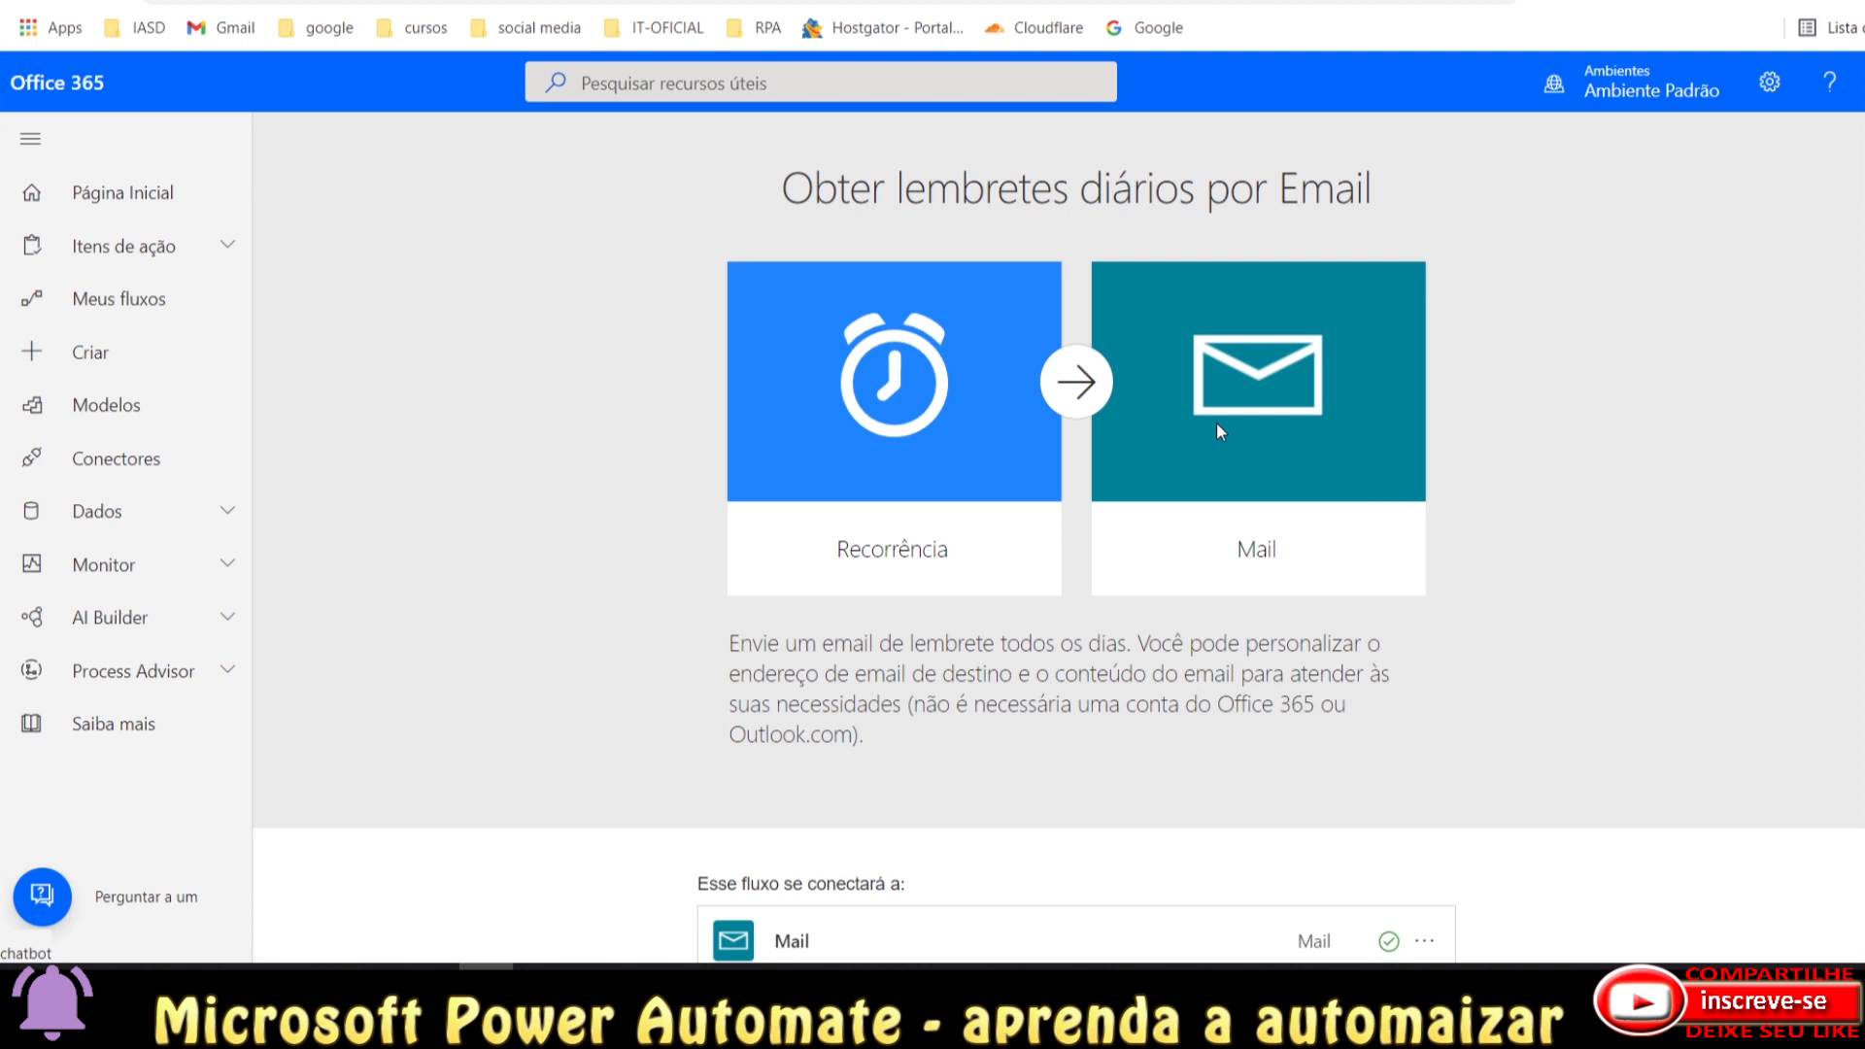
scroll(1117, 607, "down", 2)
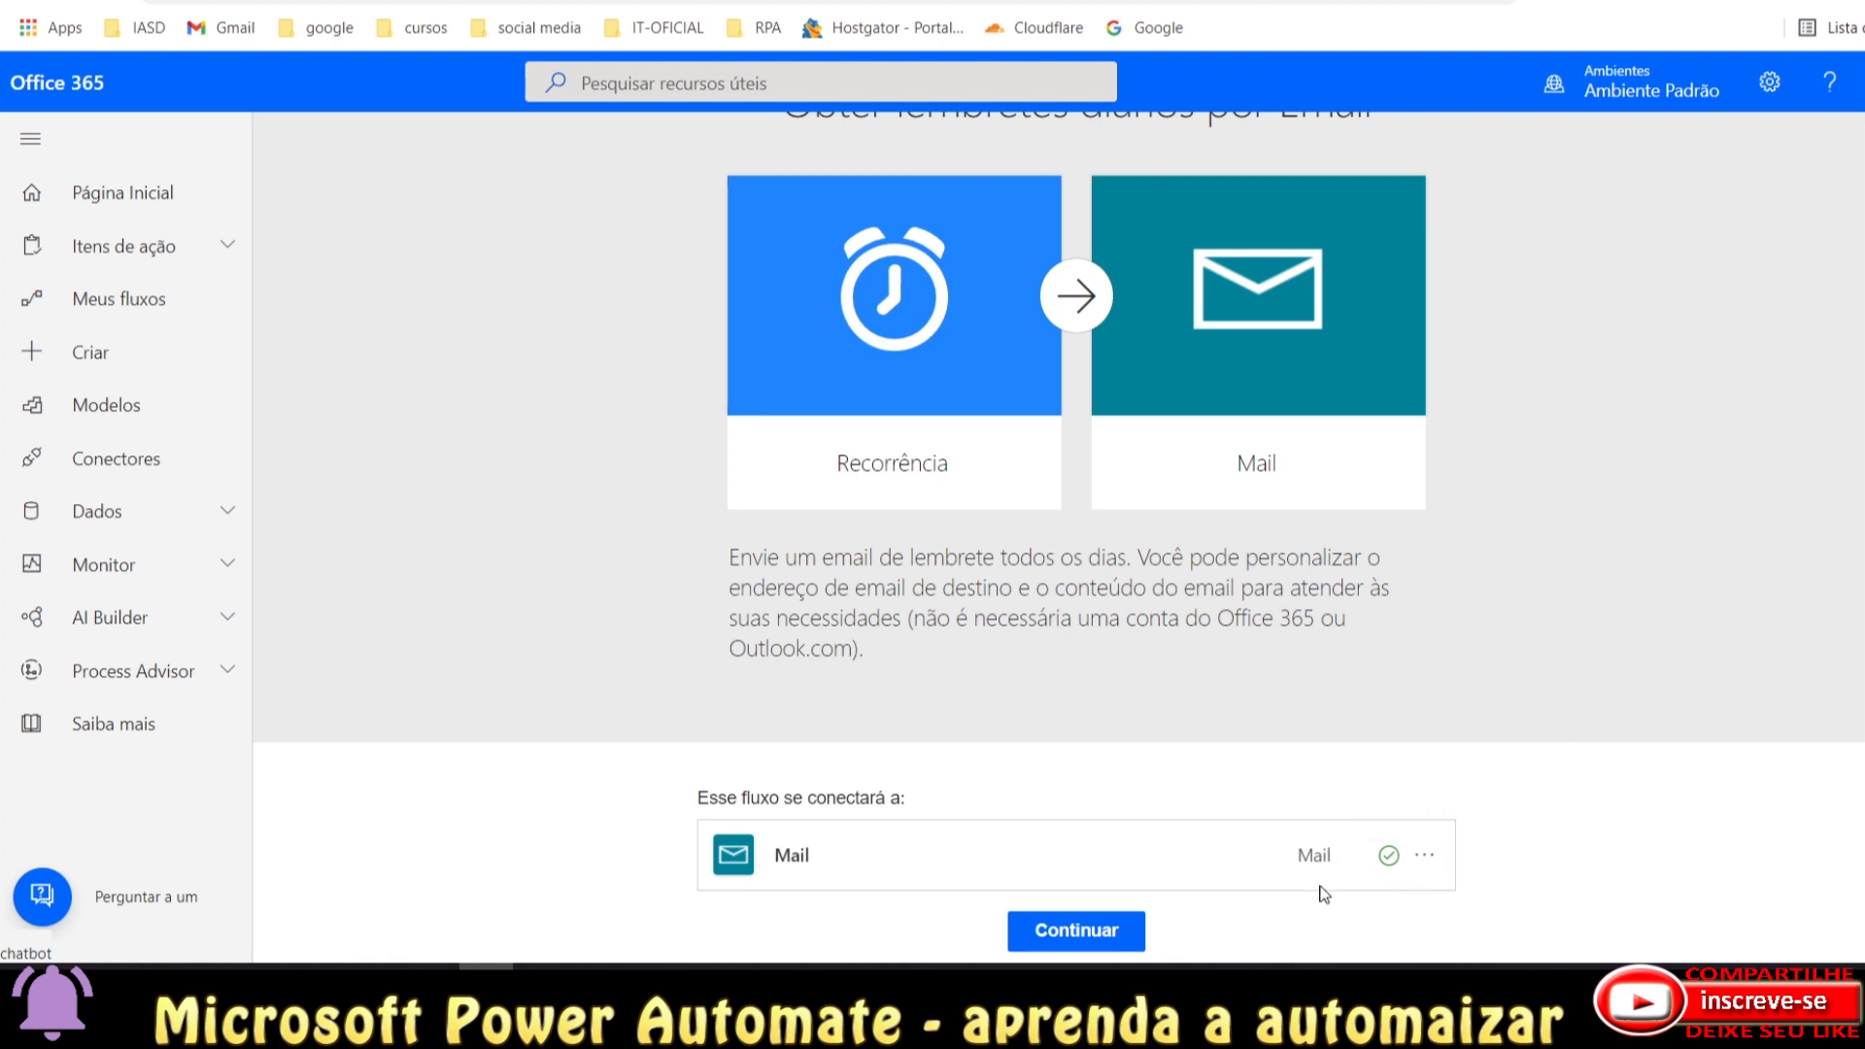
double_click(787, 857)
Continue from the template into the flow editor with its every day and Send email steps.
left_click(1086, 940)
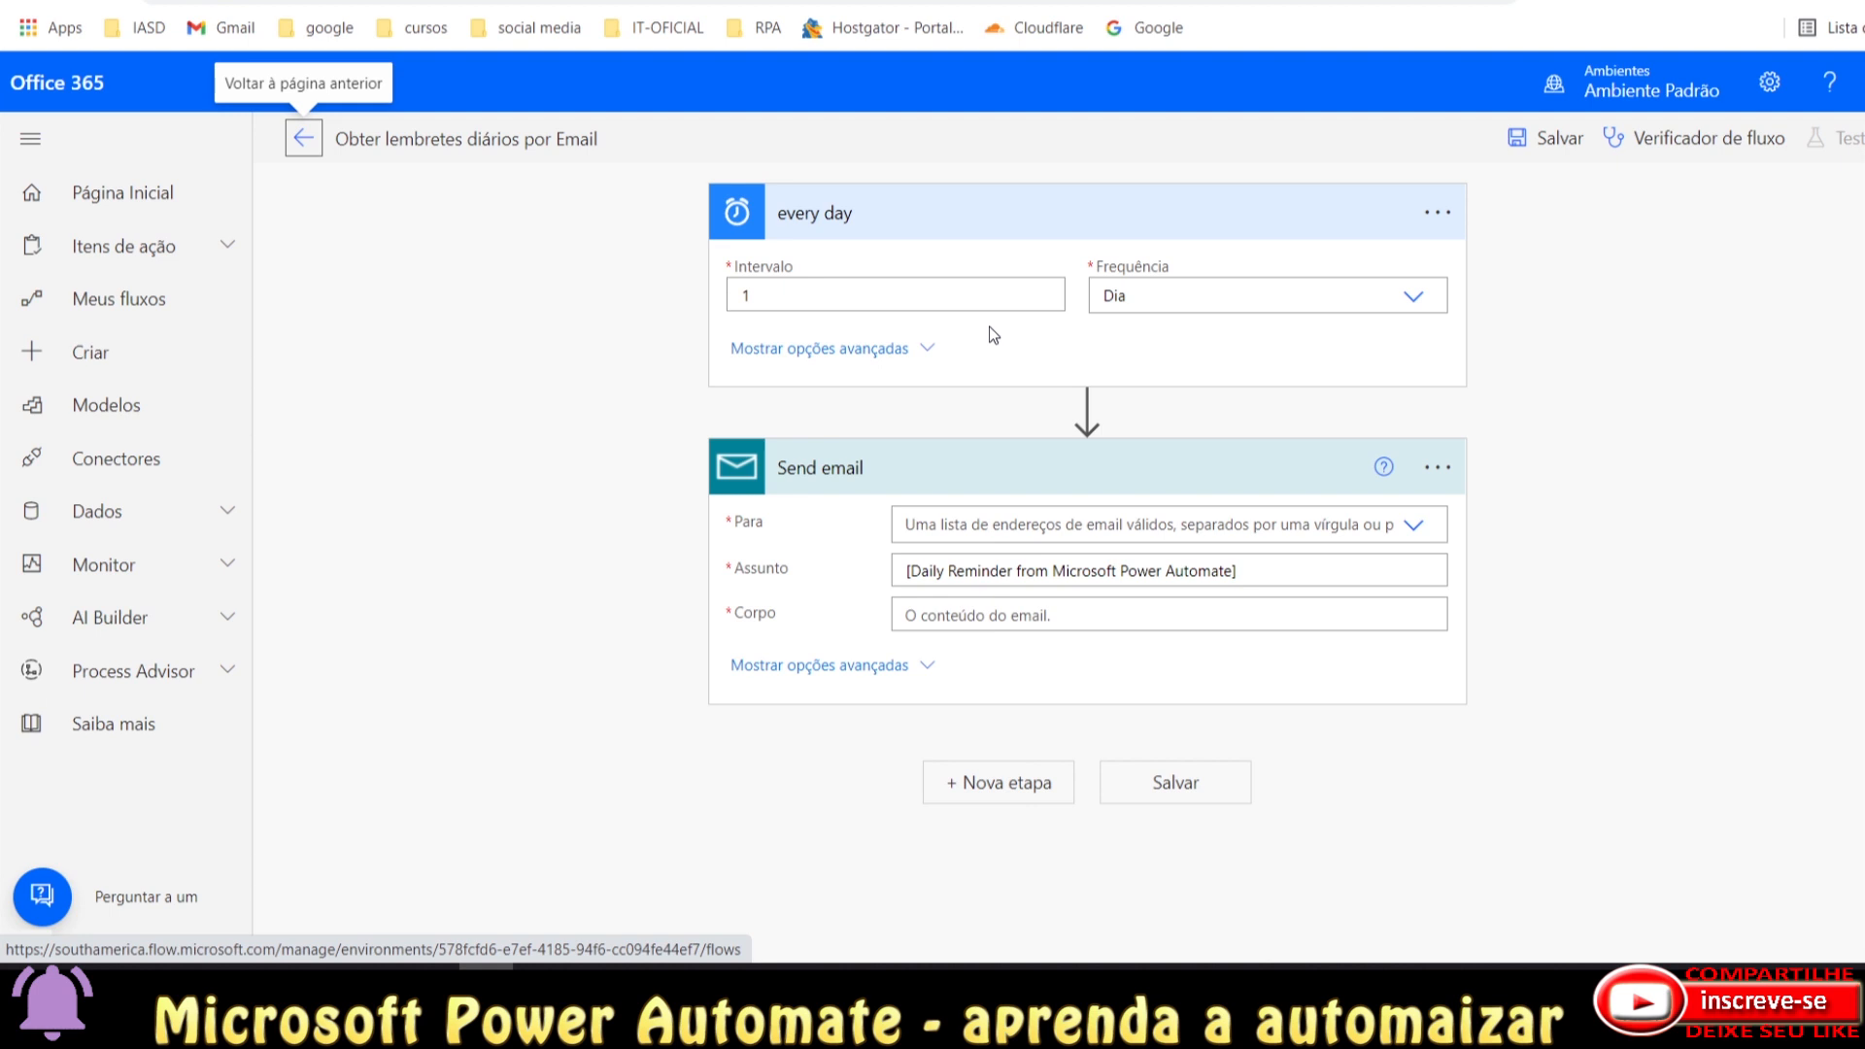
mouse_move(1035, 422)
Switch the every day trigger's Frequência from Dia to Hora.
left_click(1180, 296)
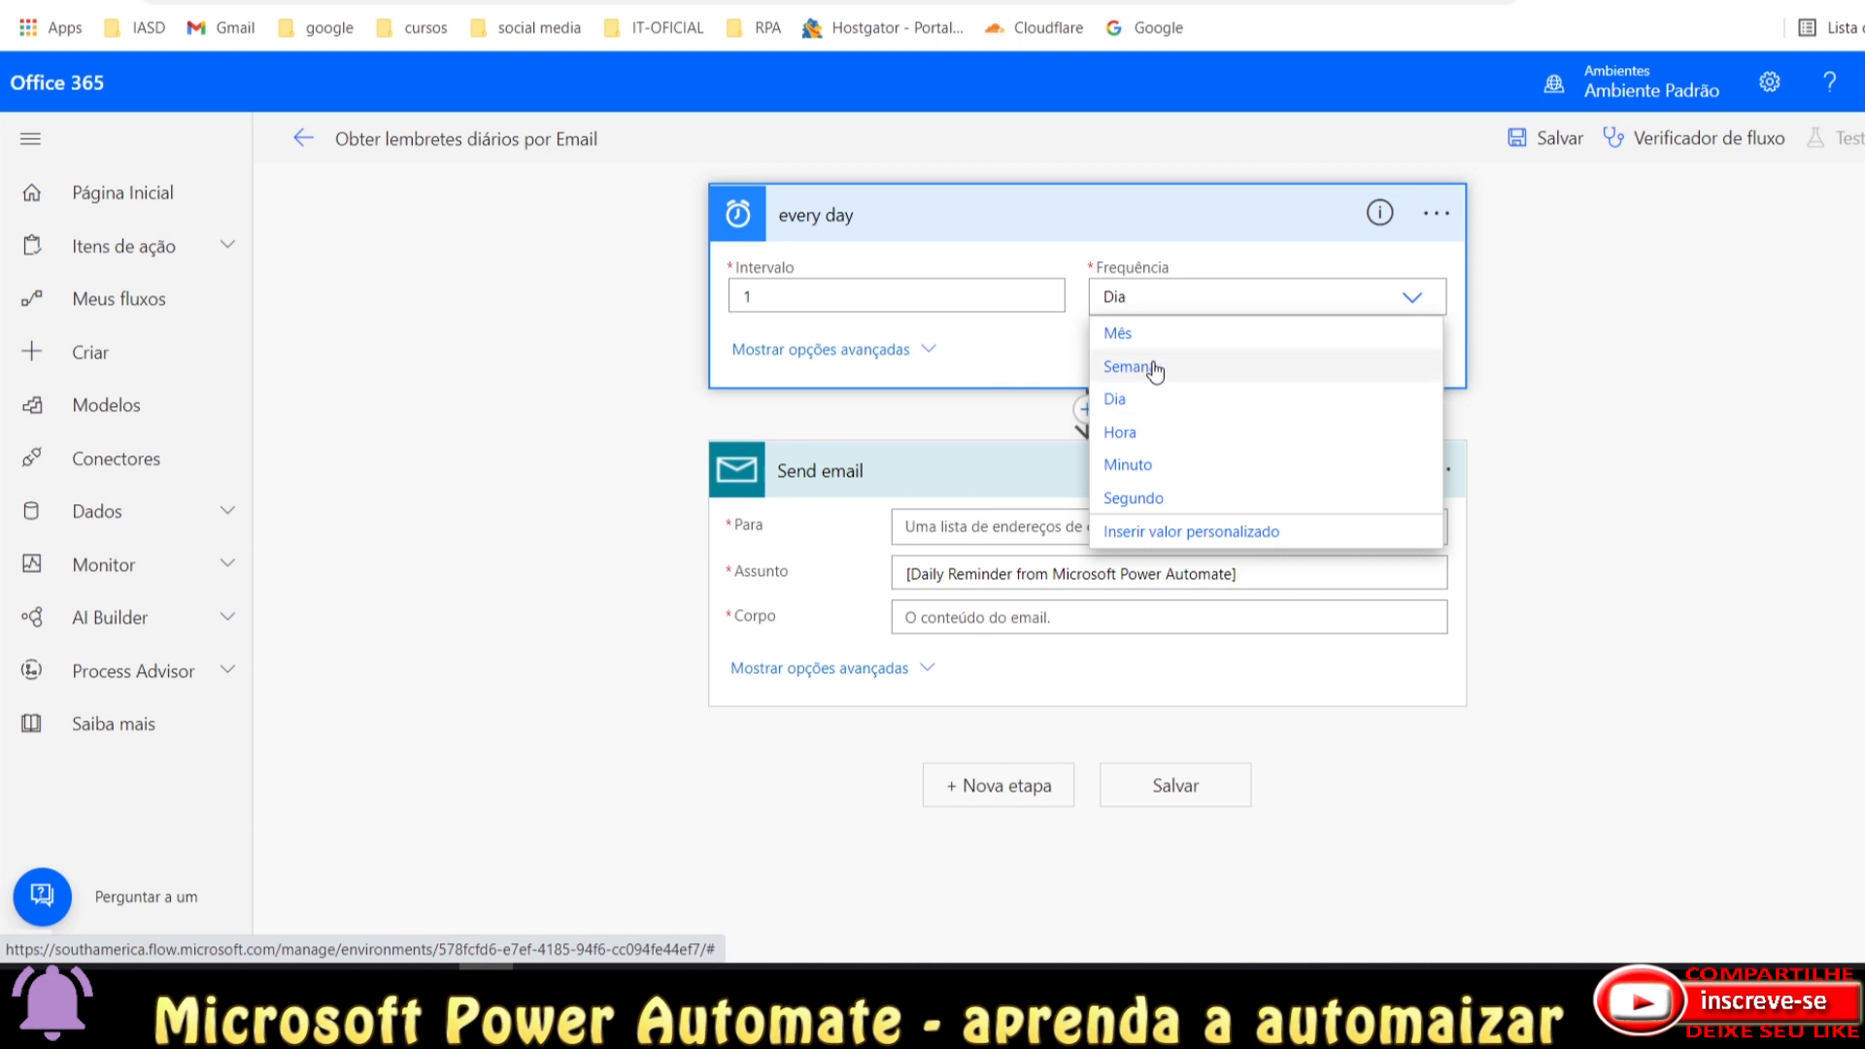
left_click(1163, 449)
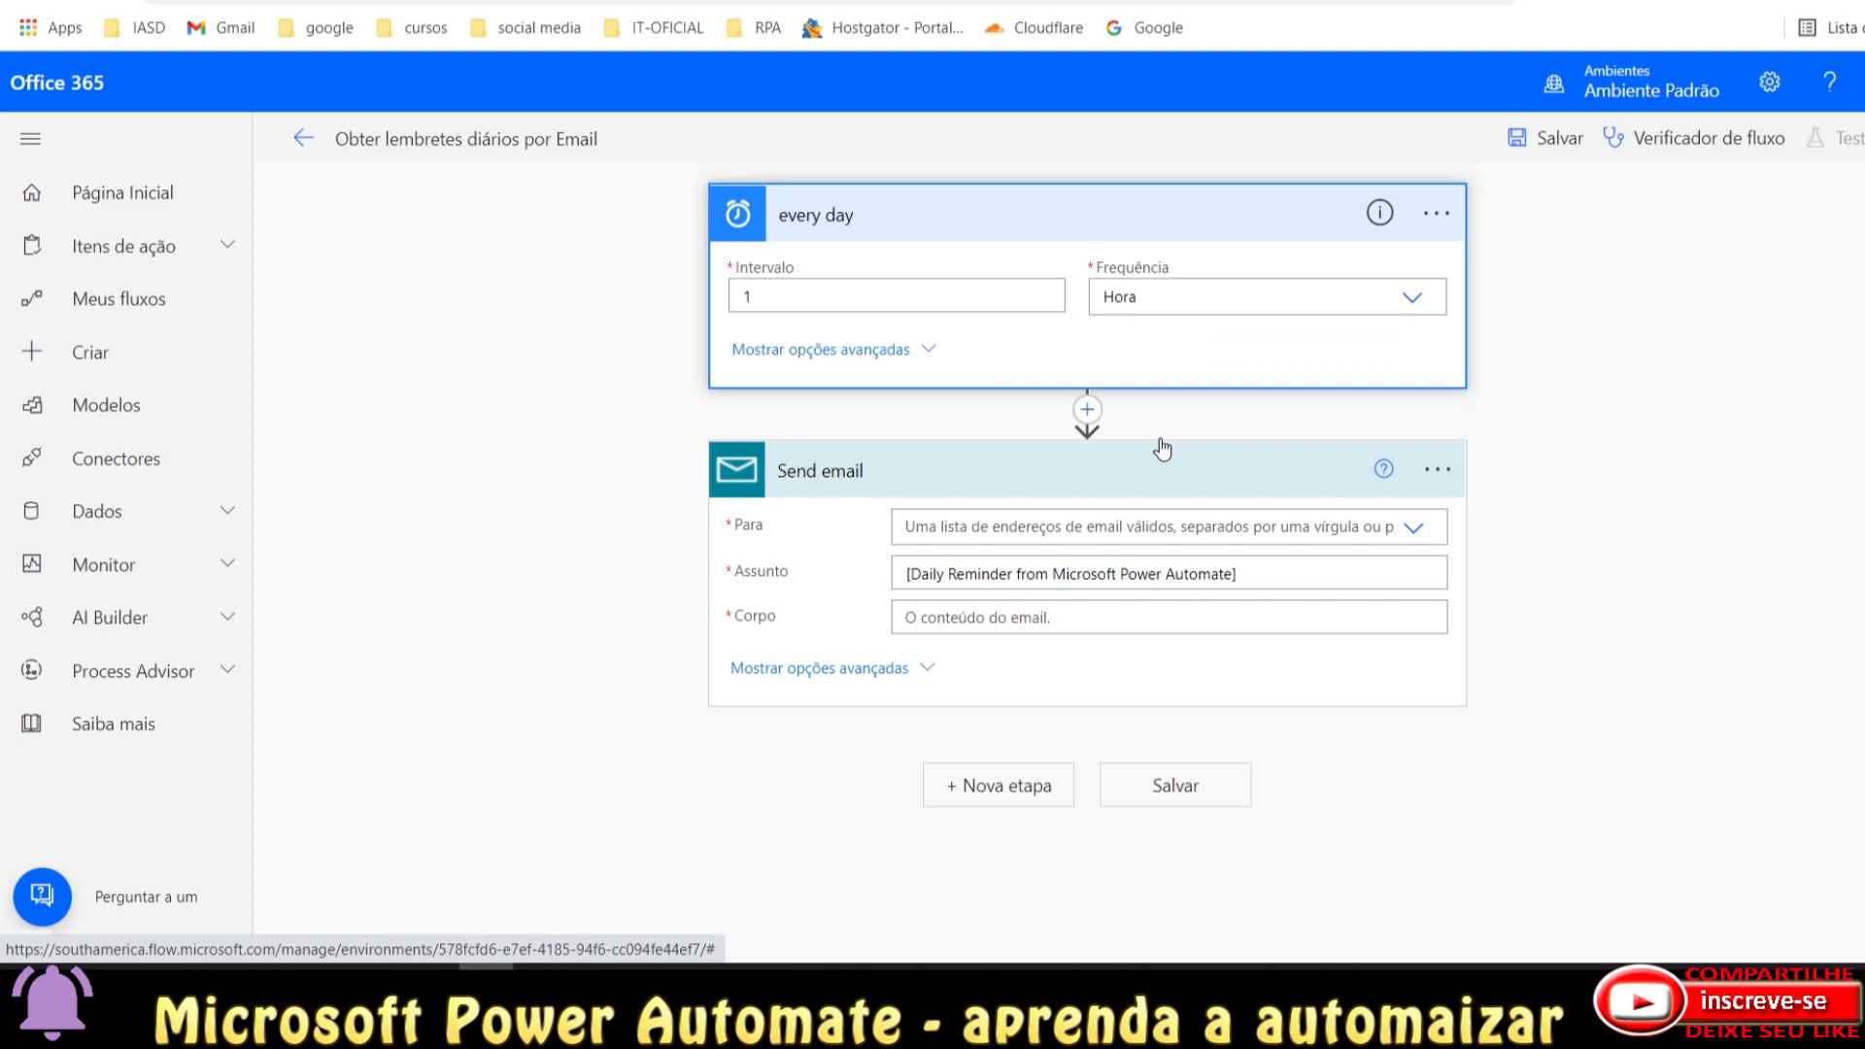
left_click(1171, 295)
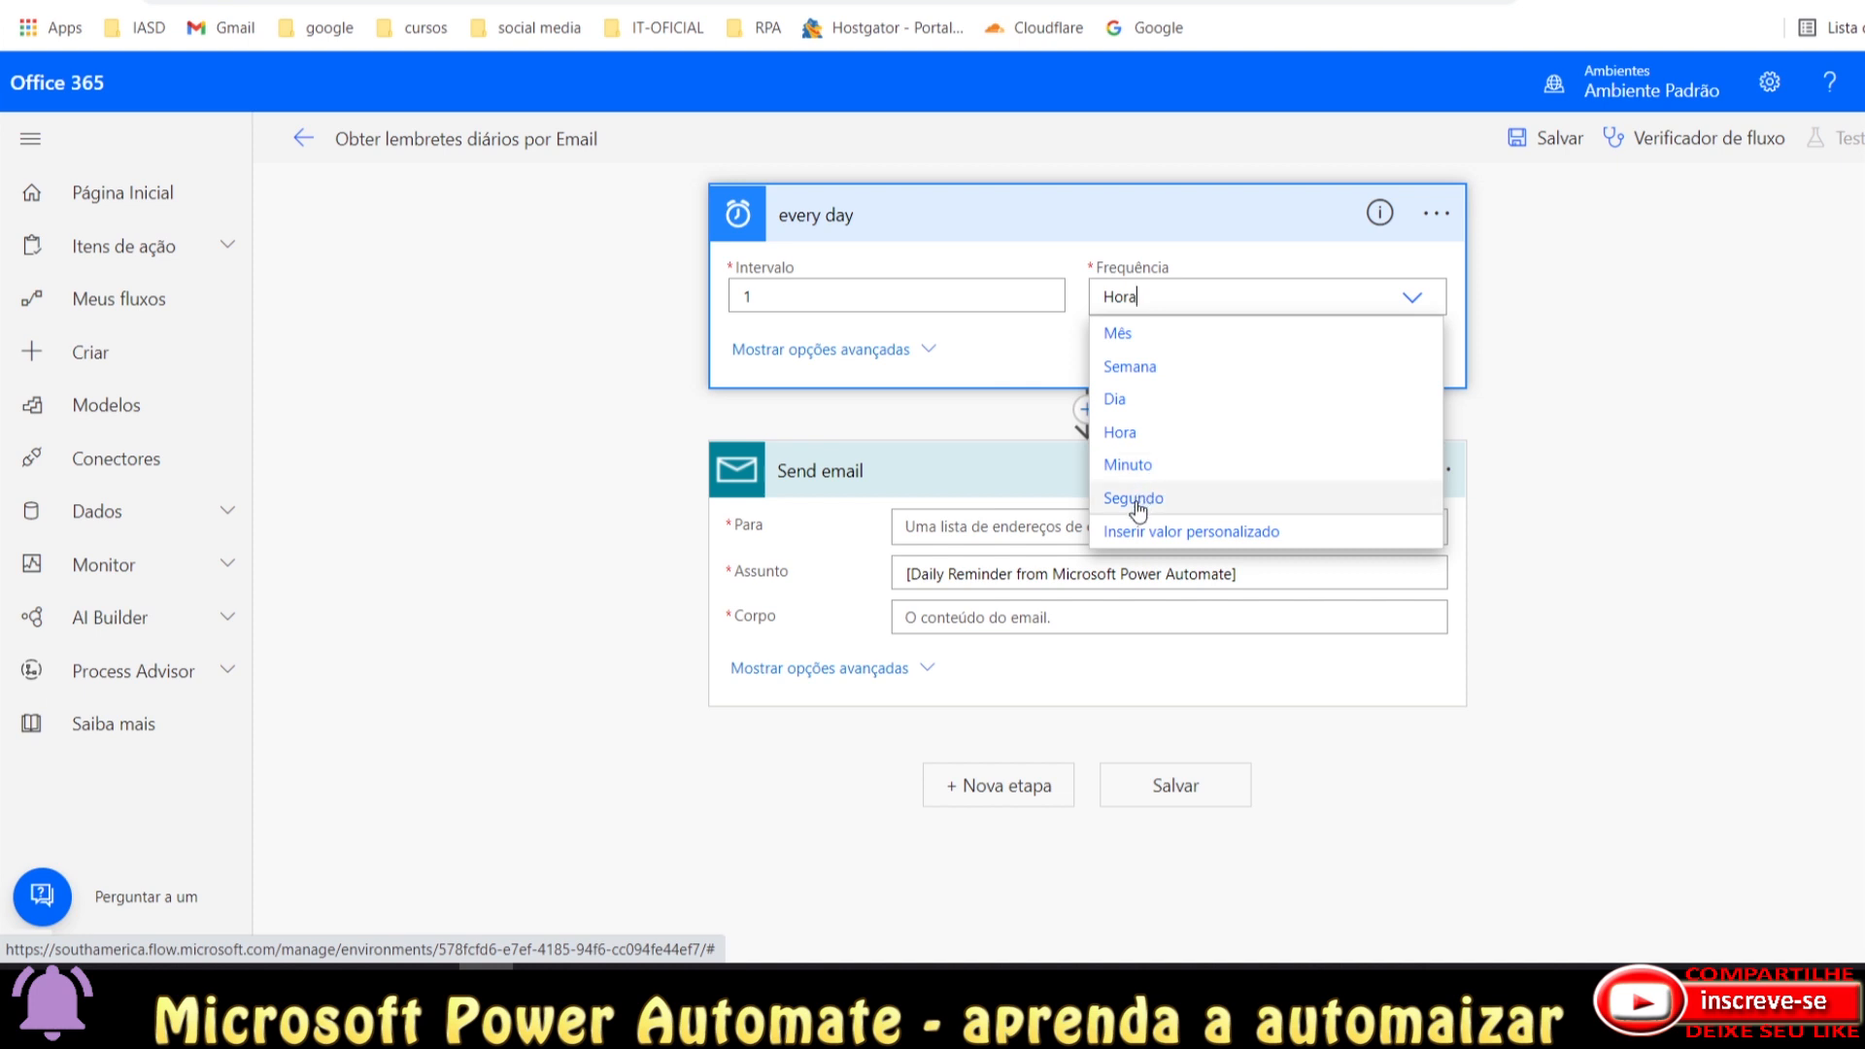
Set Frequência back to Dia and schedule the recurrence at hour 19 under advanced options.
left_click(1130, 406)
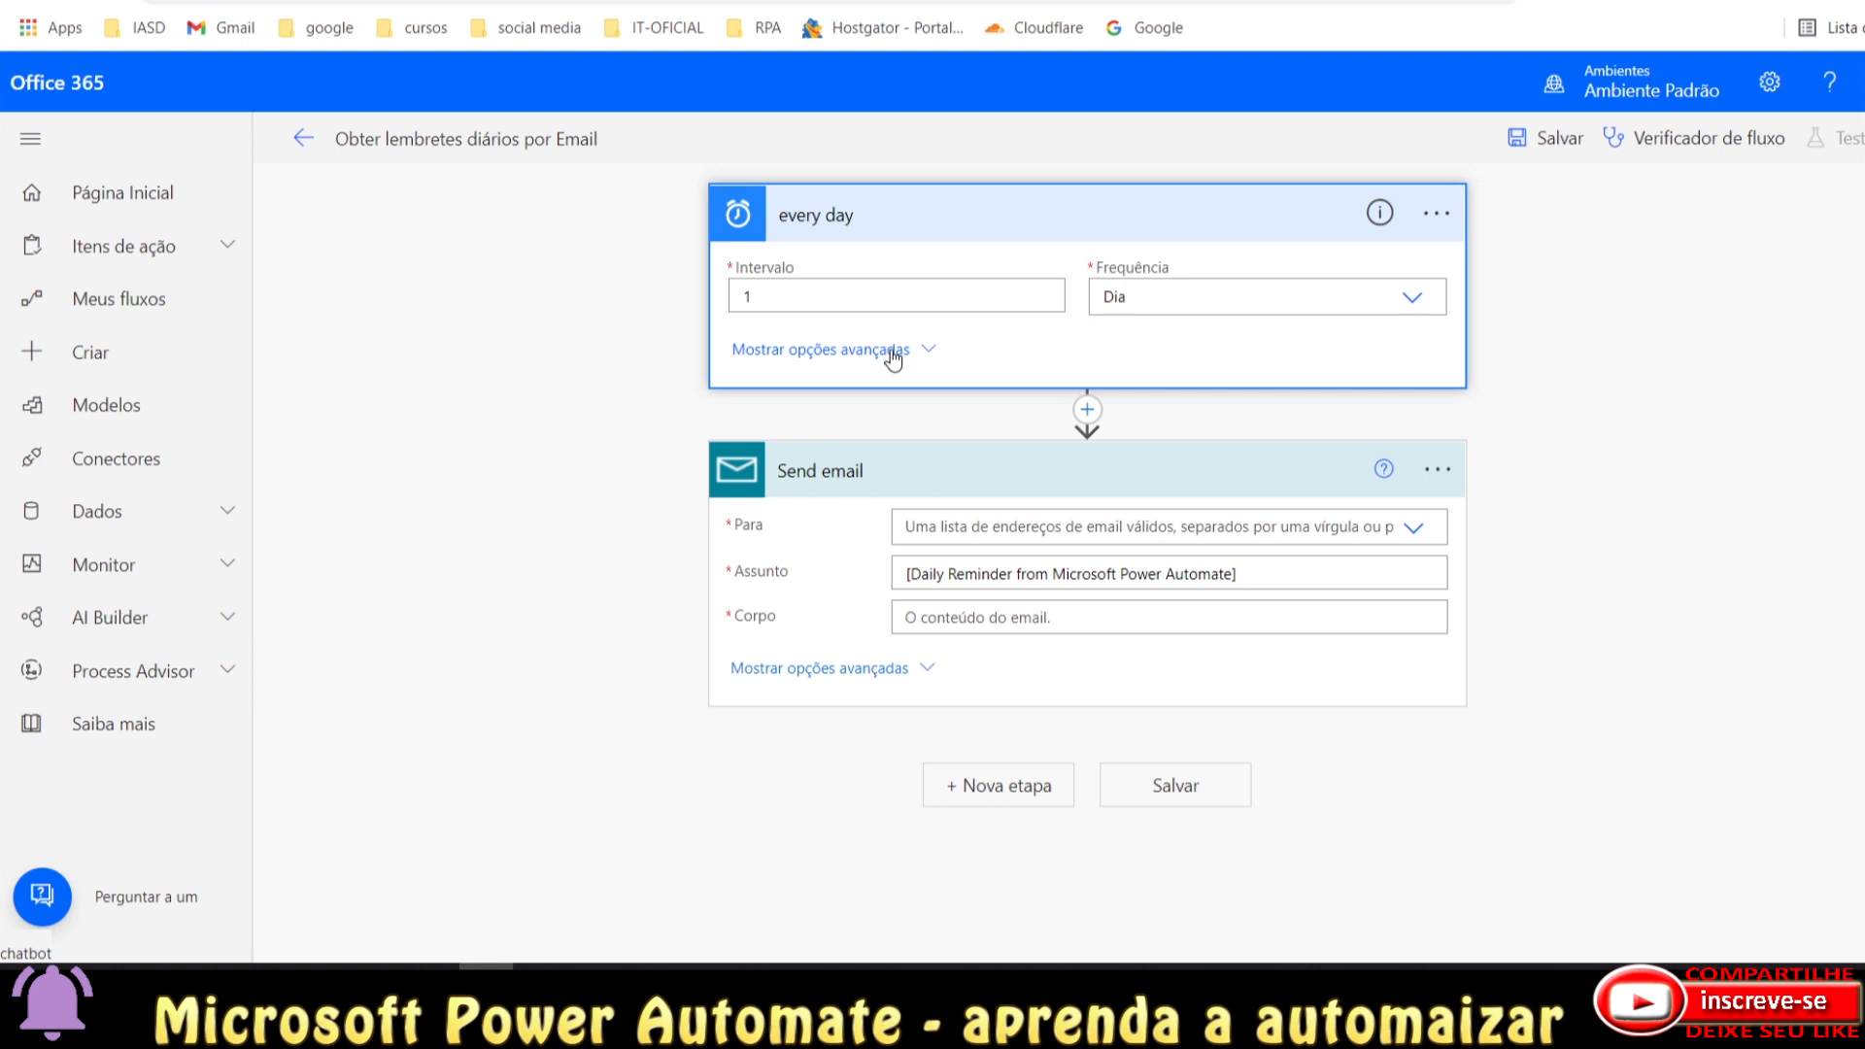
left_click(1155, 291)
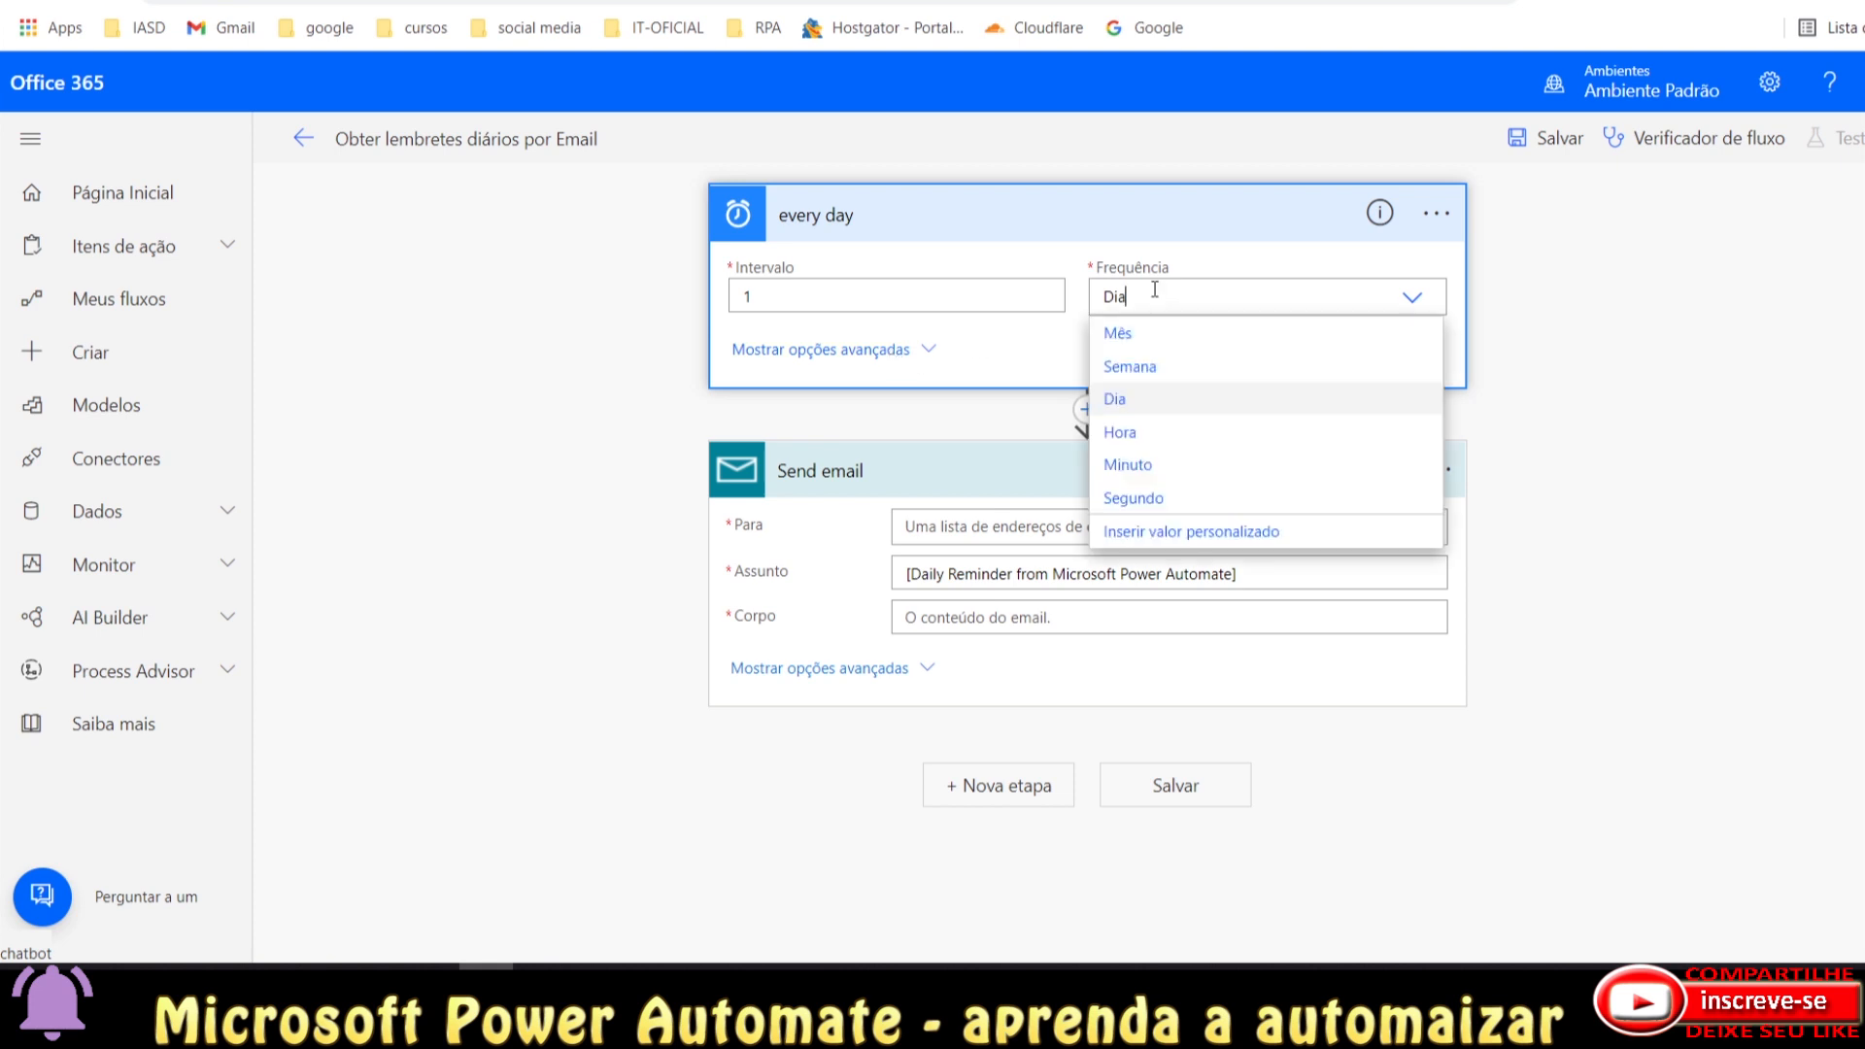
left_click(890, 351)
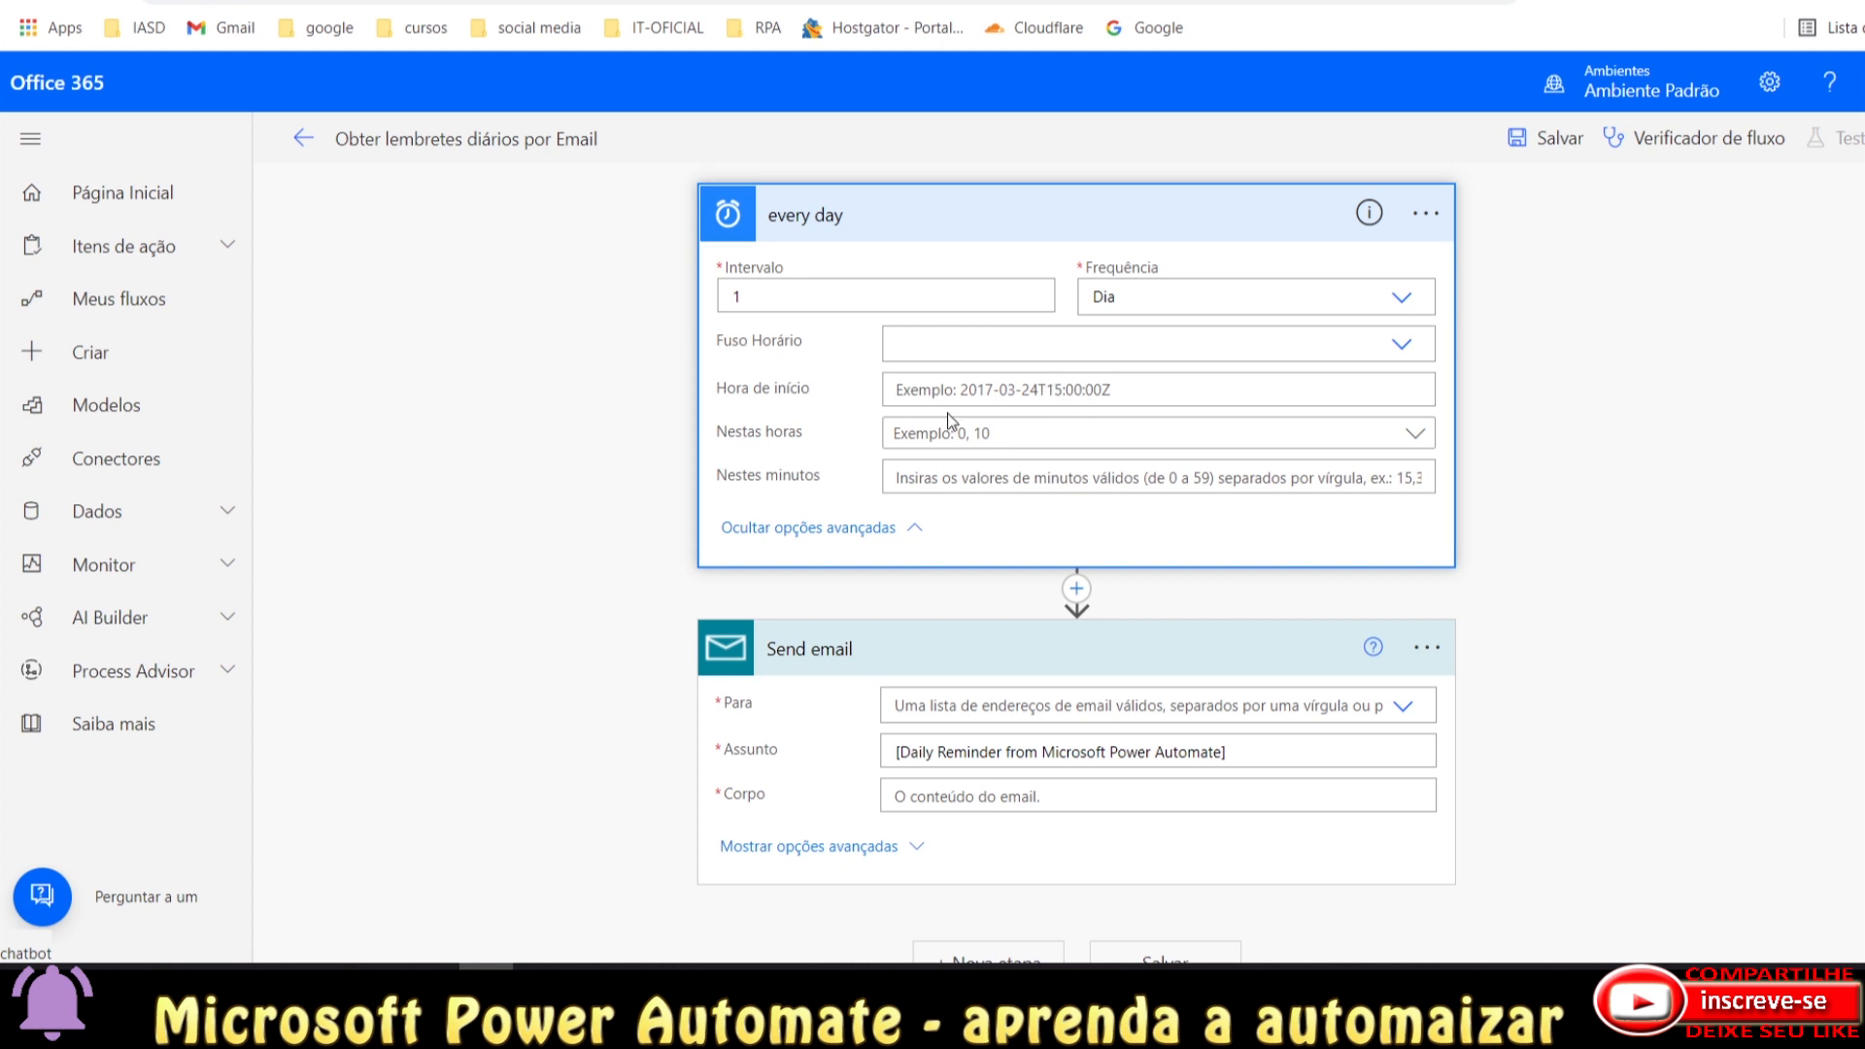
left_click(935, 443)
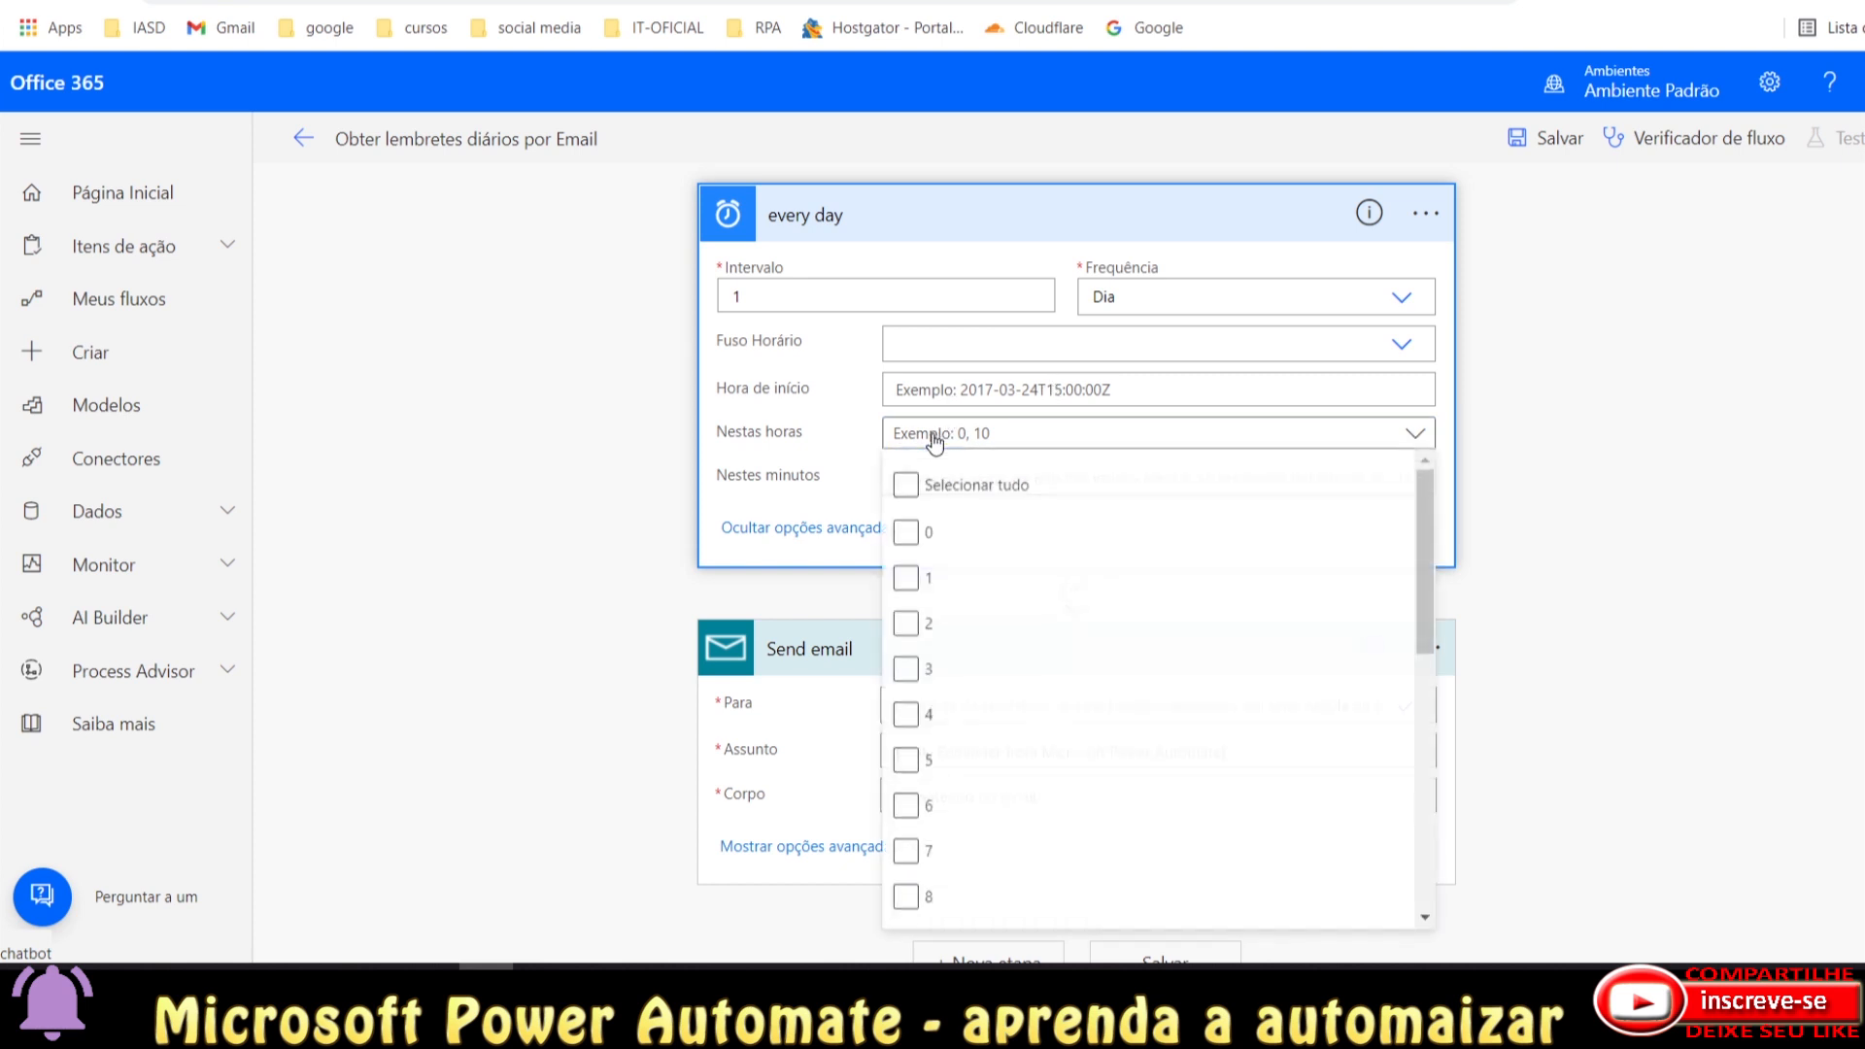
scroll(1382, 556, "down", 1)
left_click_drag(1425, 598, 1425, 814)
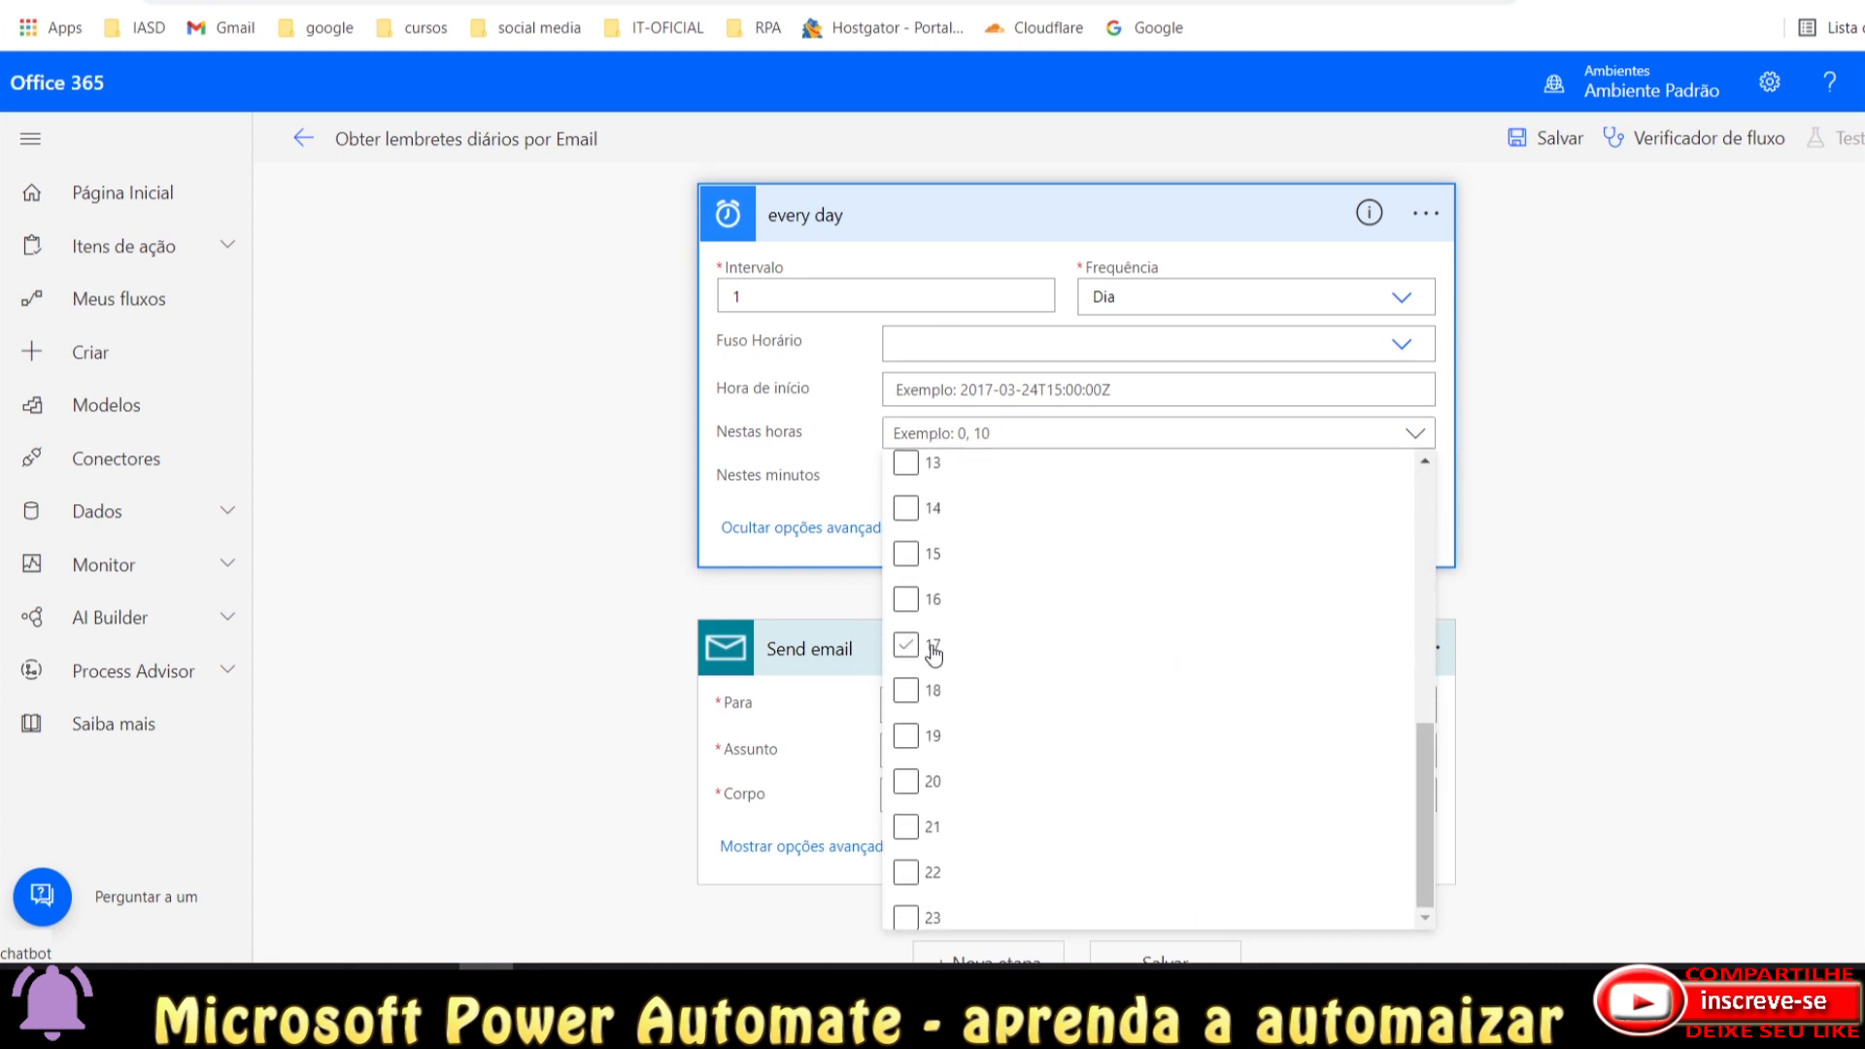
left_click(909, 740)
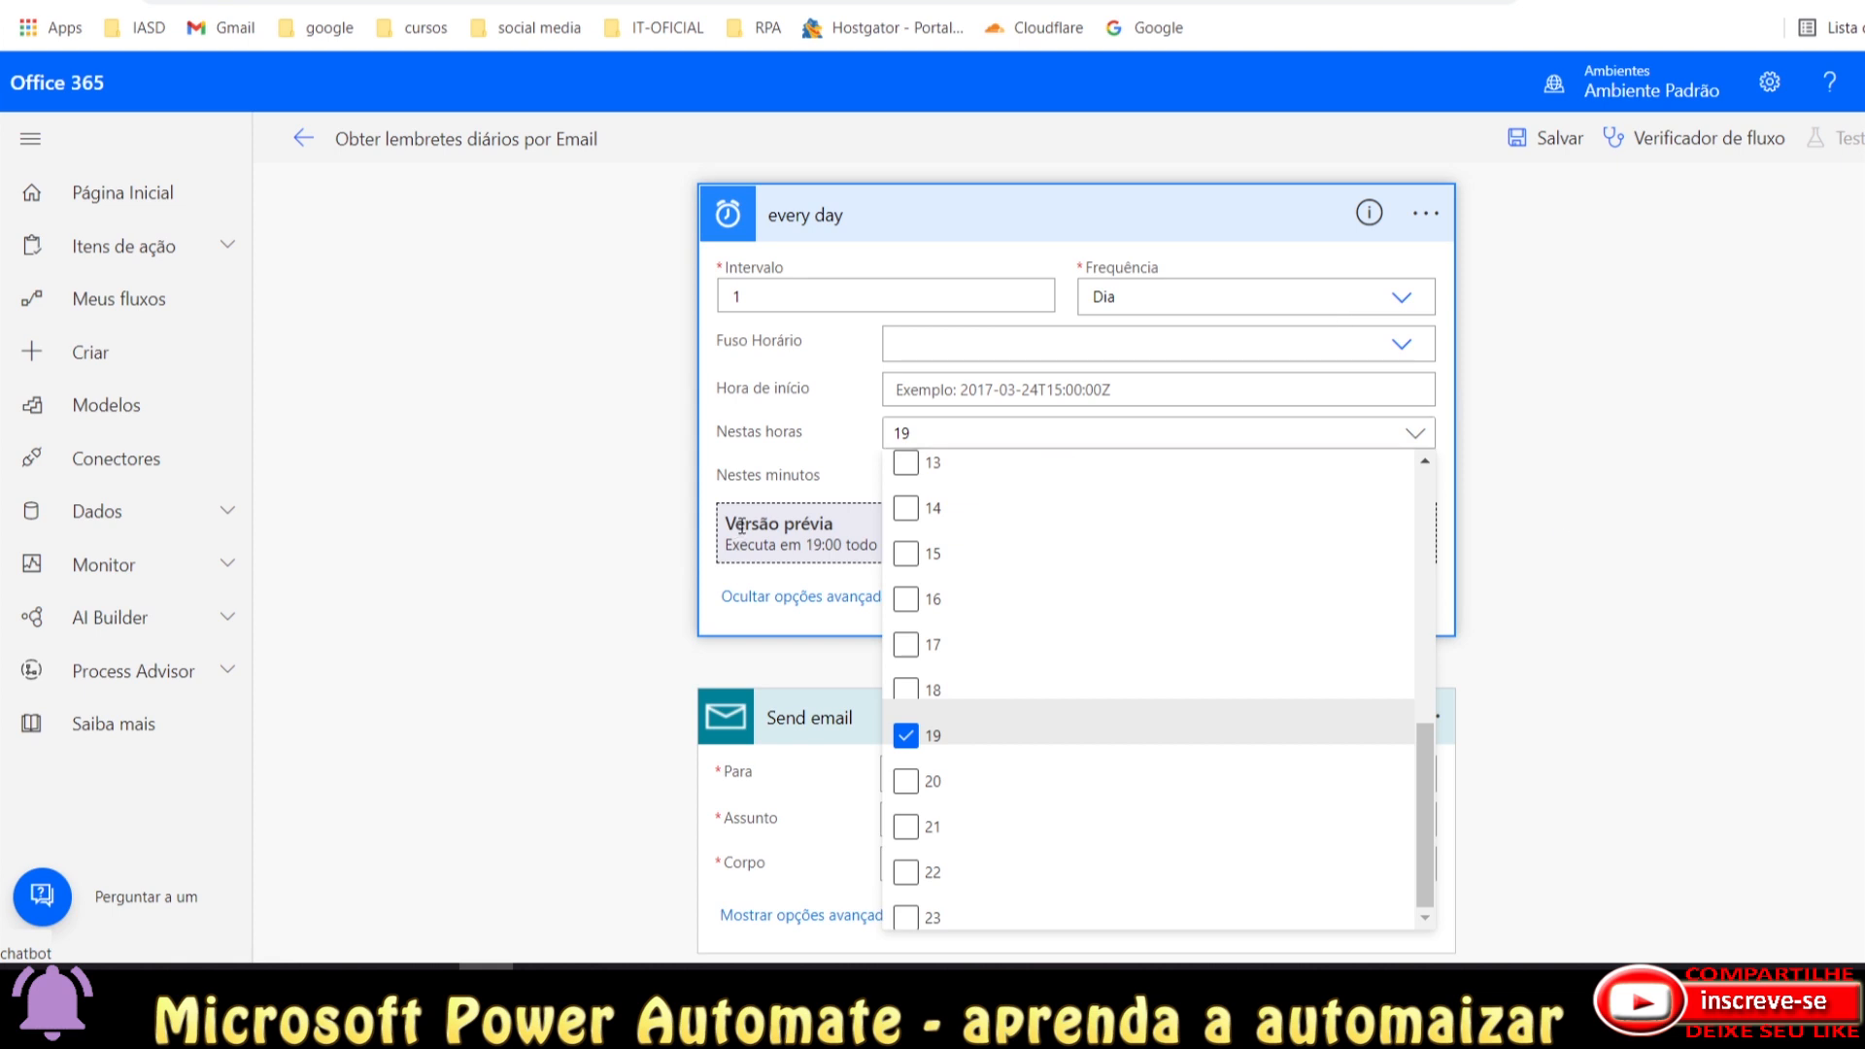
left_click(640, 449)
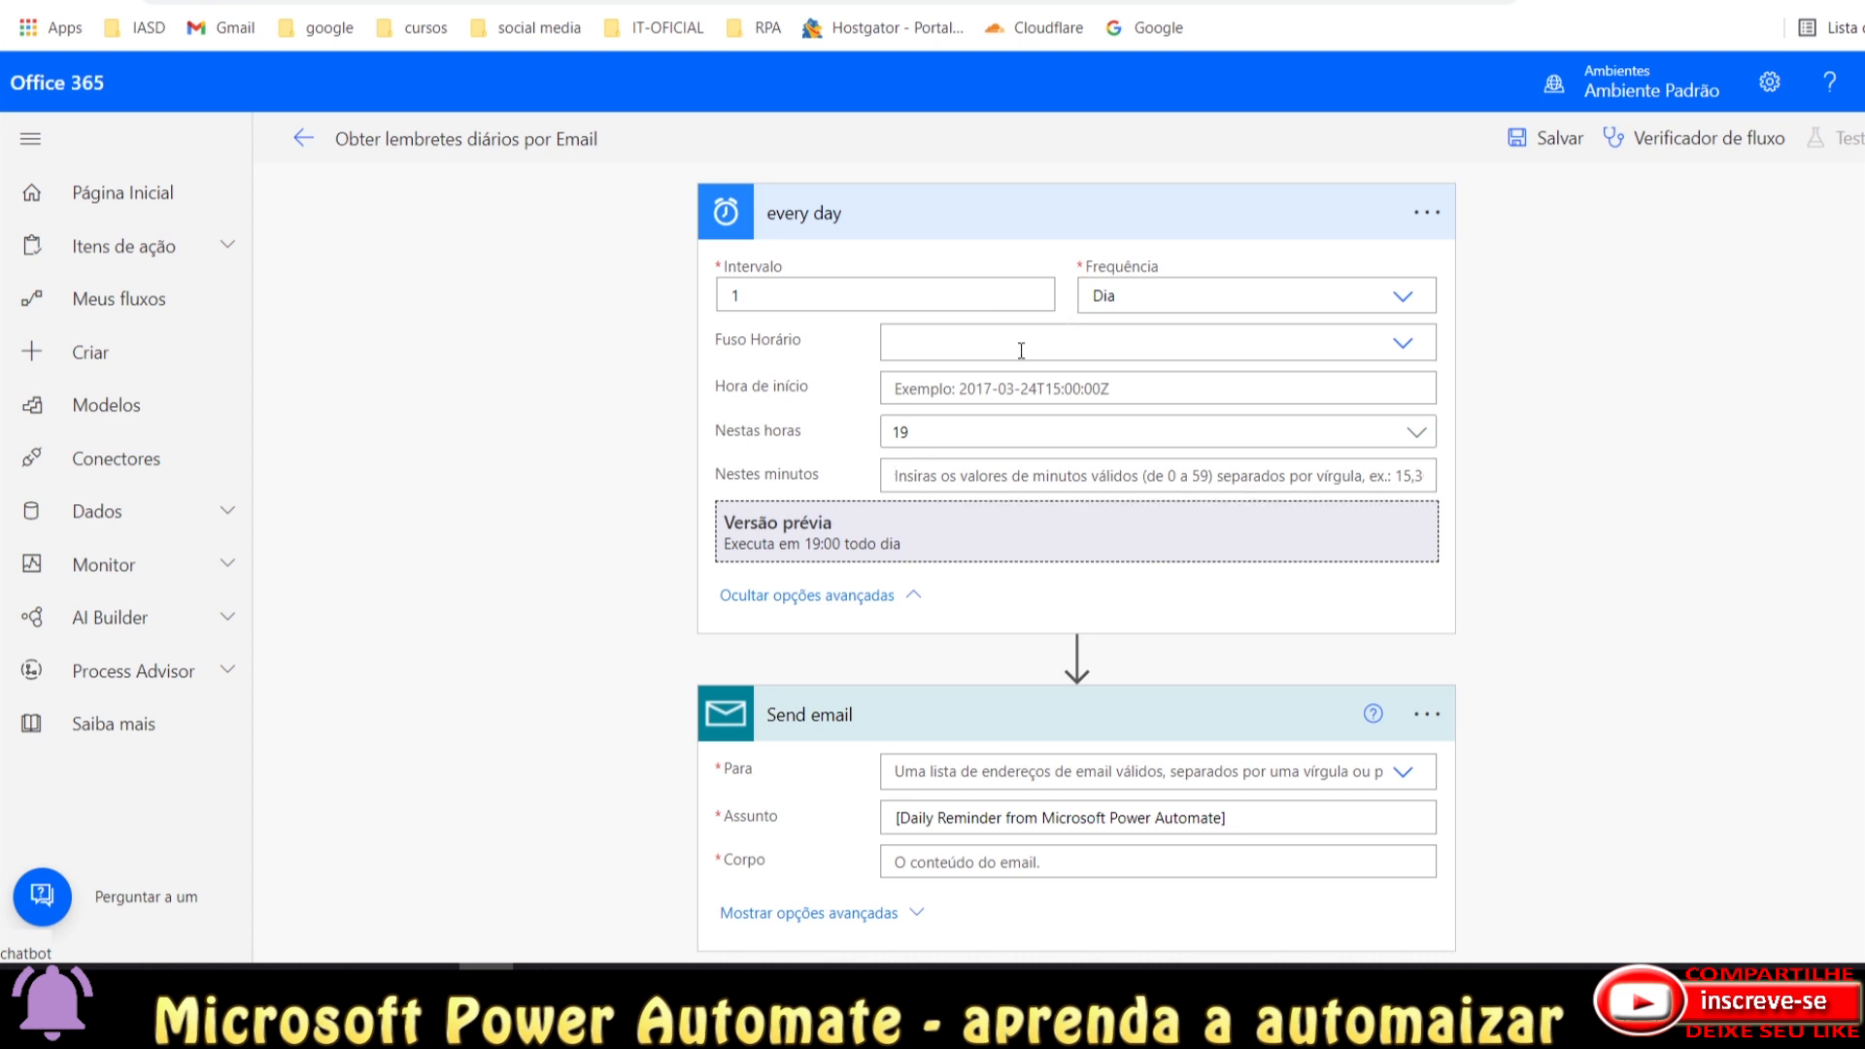
Hide the advanced recurrence options and enter the recipient's Gmail address as the Para value.
left_click(793, 595)
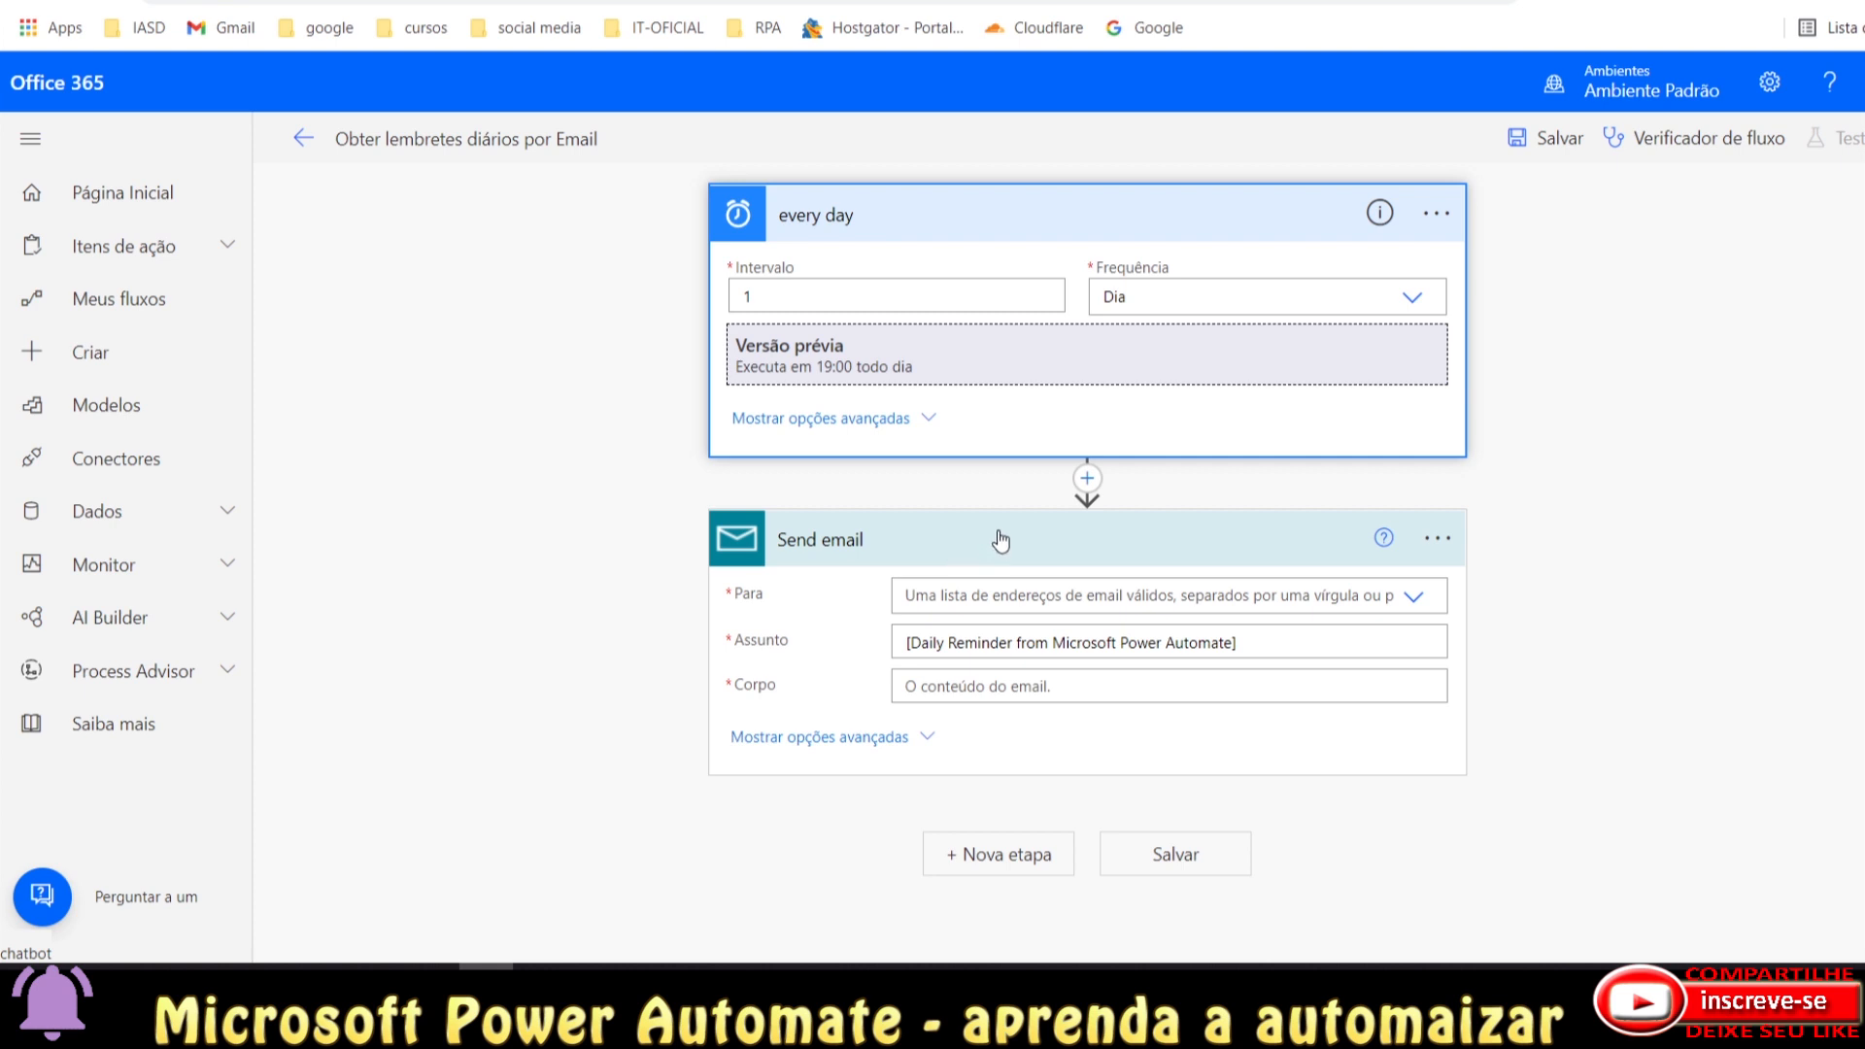
left_click(1002, 601)
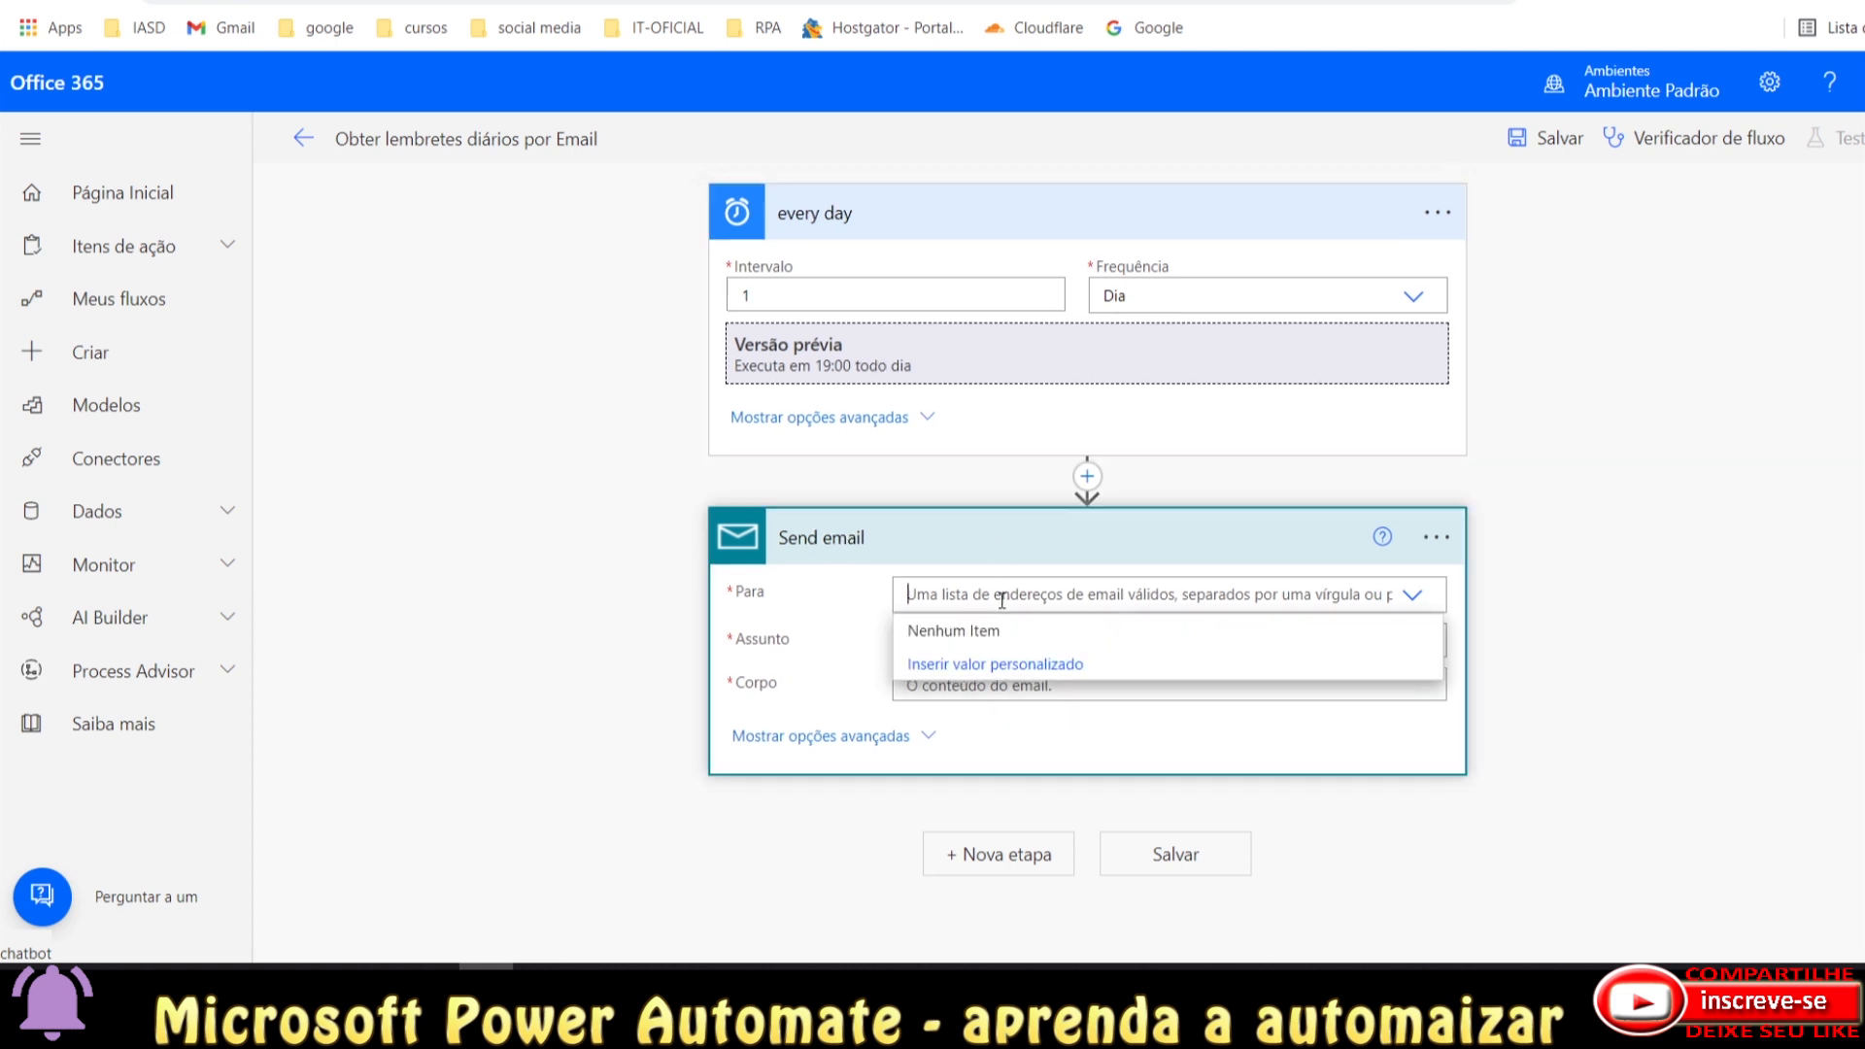
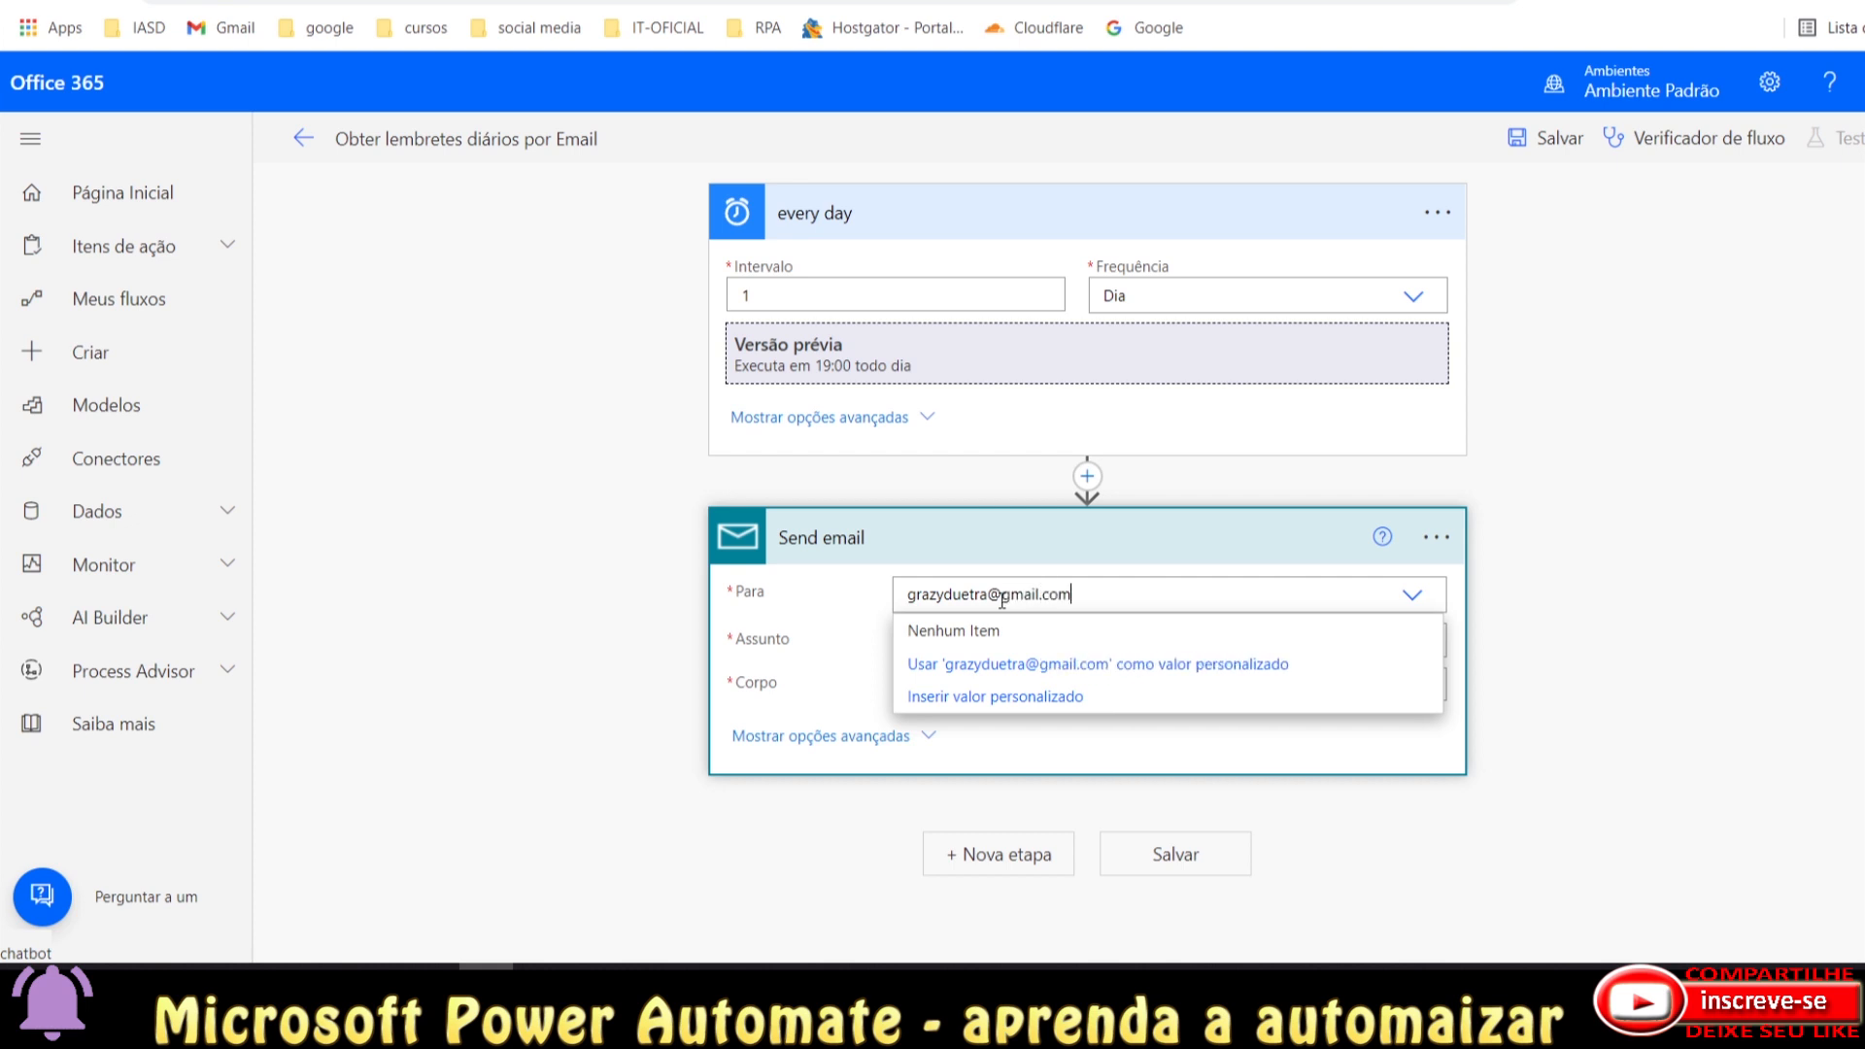
left_click(1030, 663)
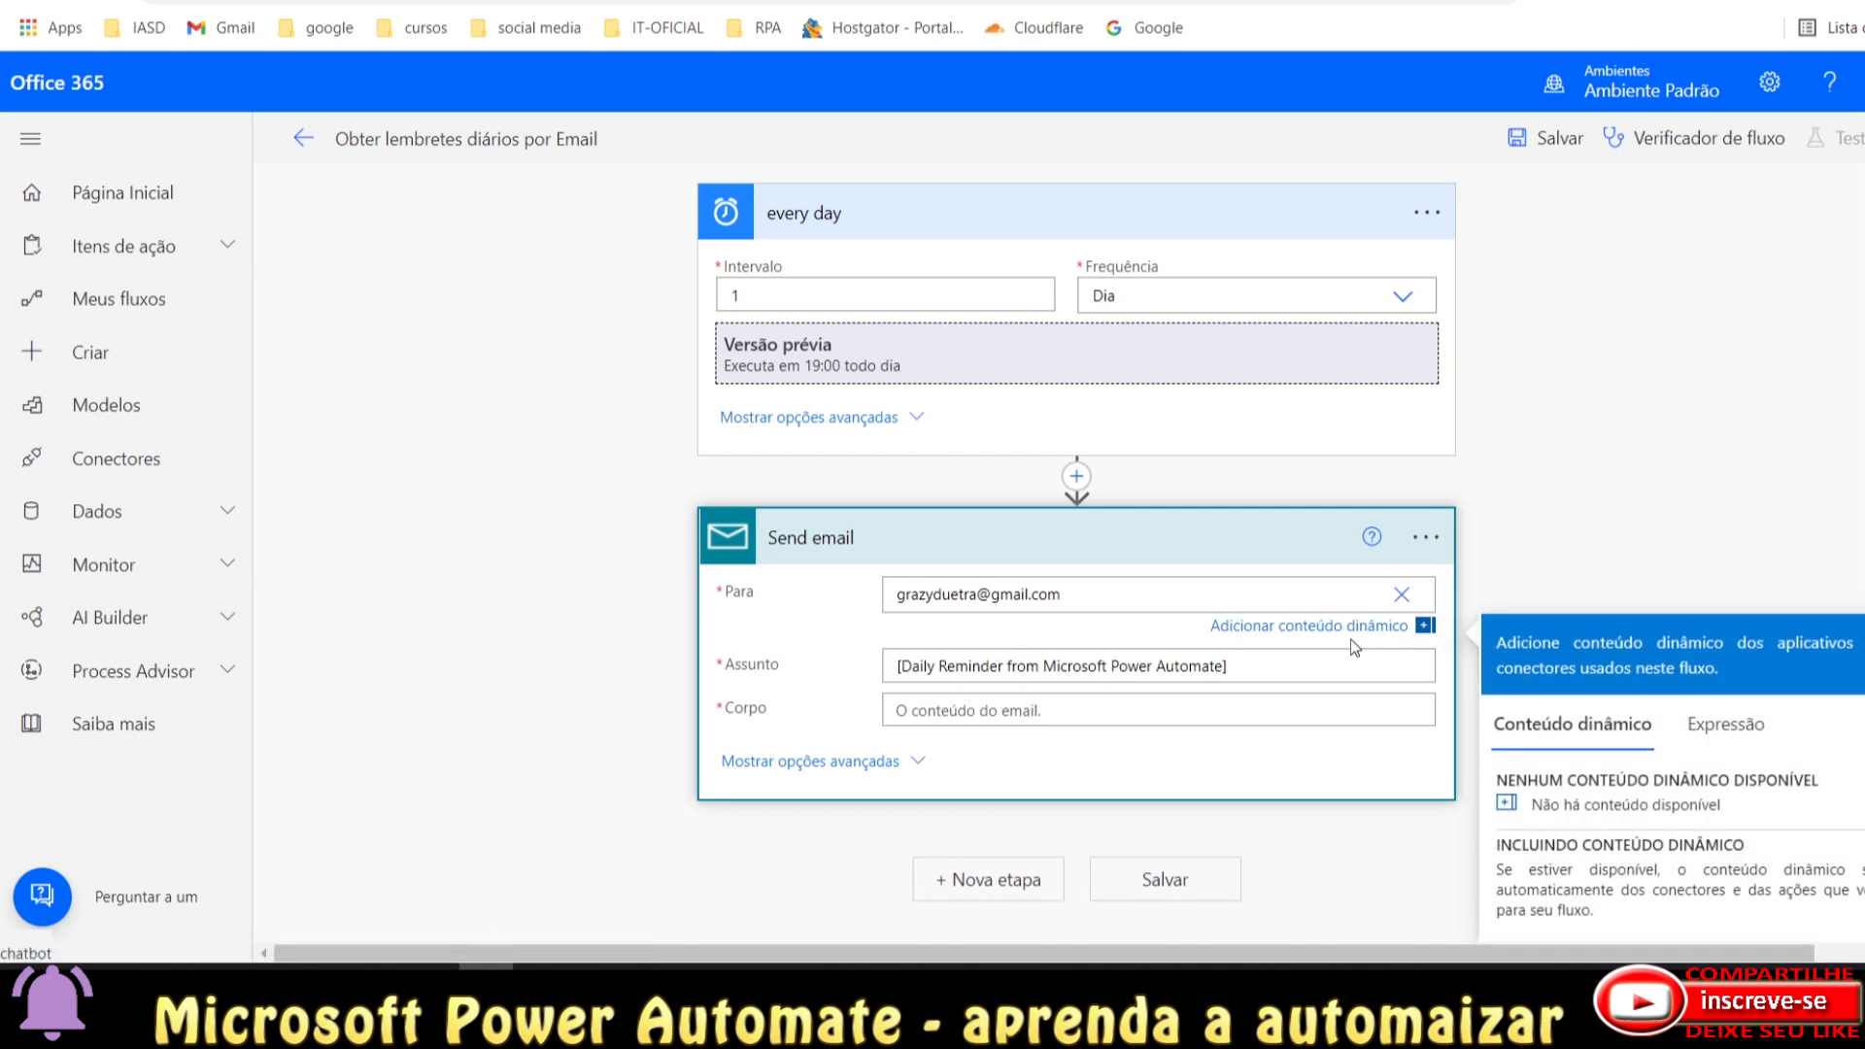
Write 'Não esqueca da criacao do proximo video.' into the Send email body.
left_click(1008, 665)
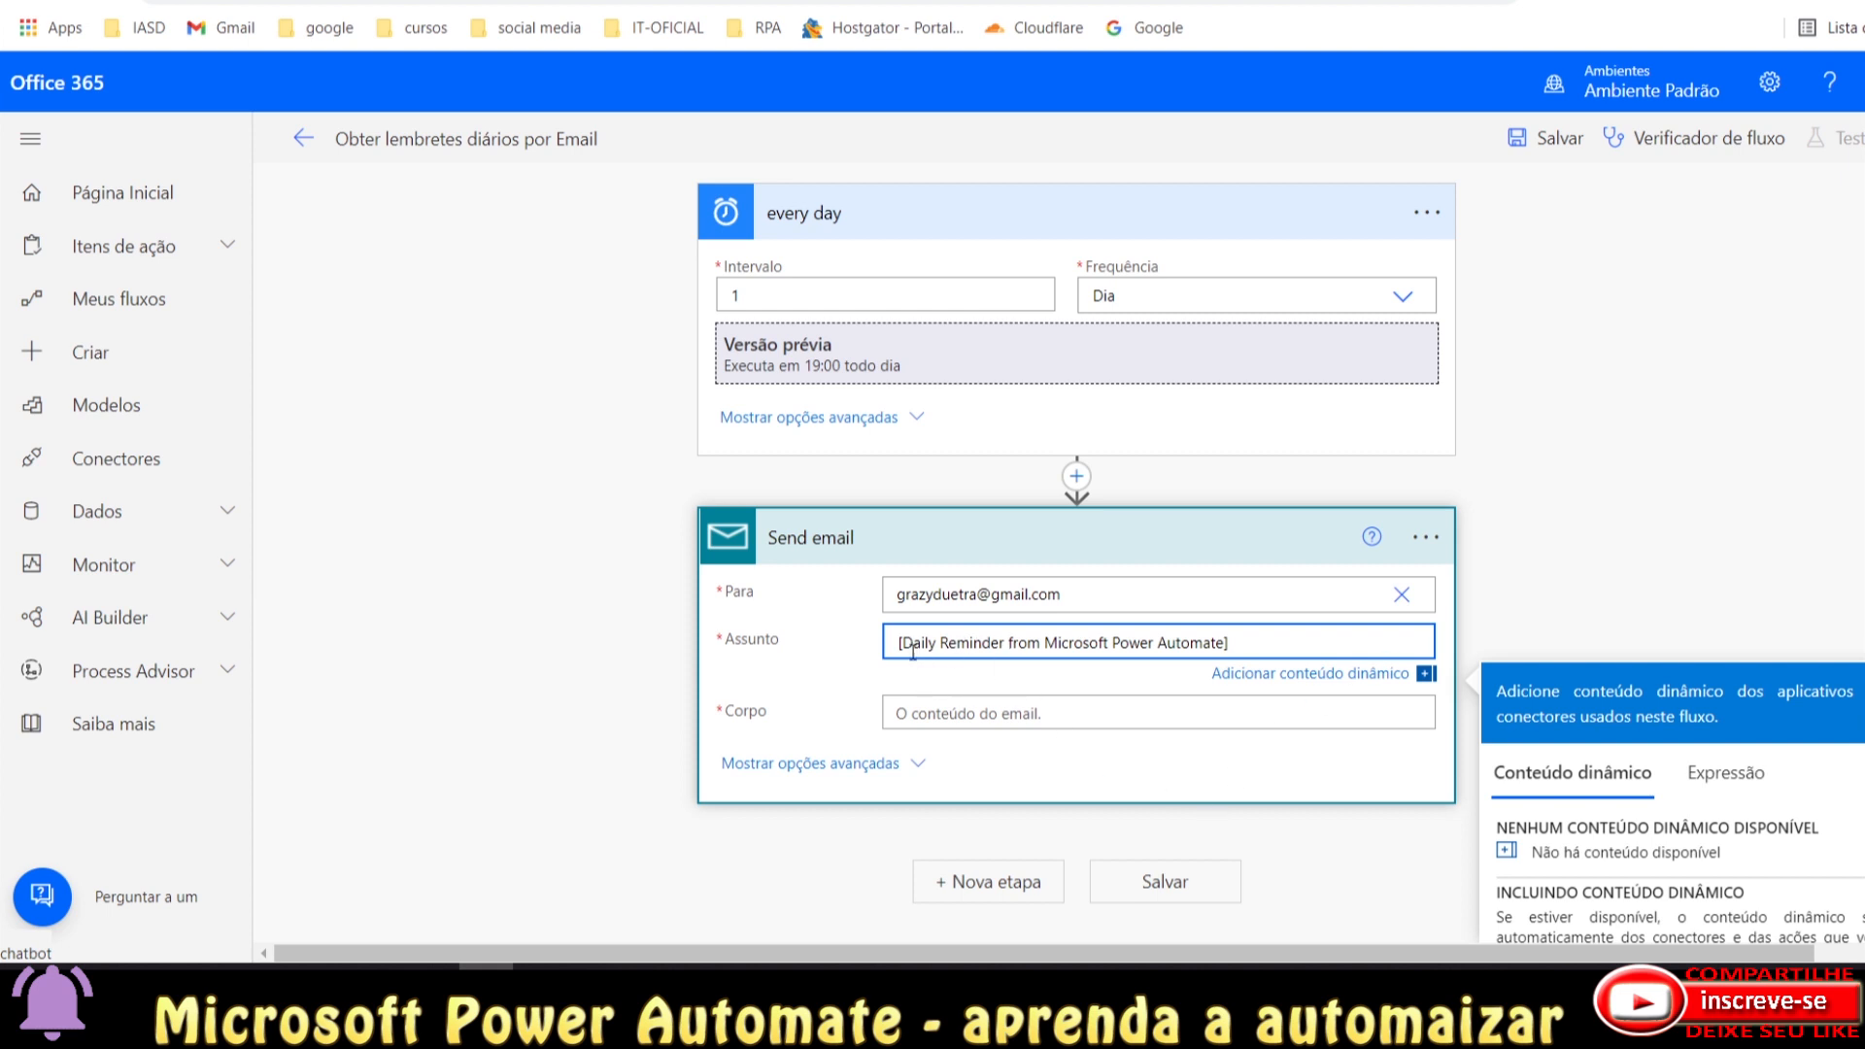
left_click_drag(906, 645, 1225, 642)
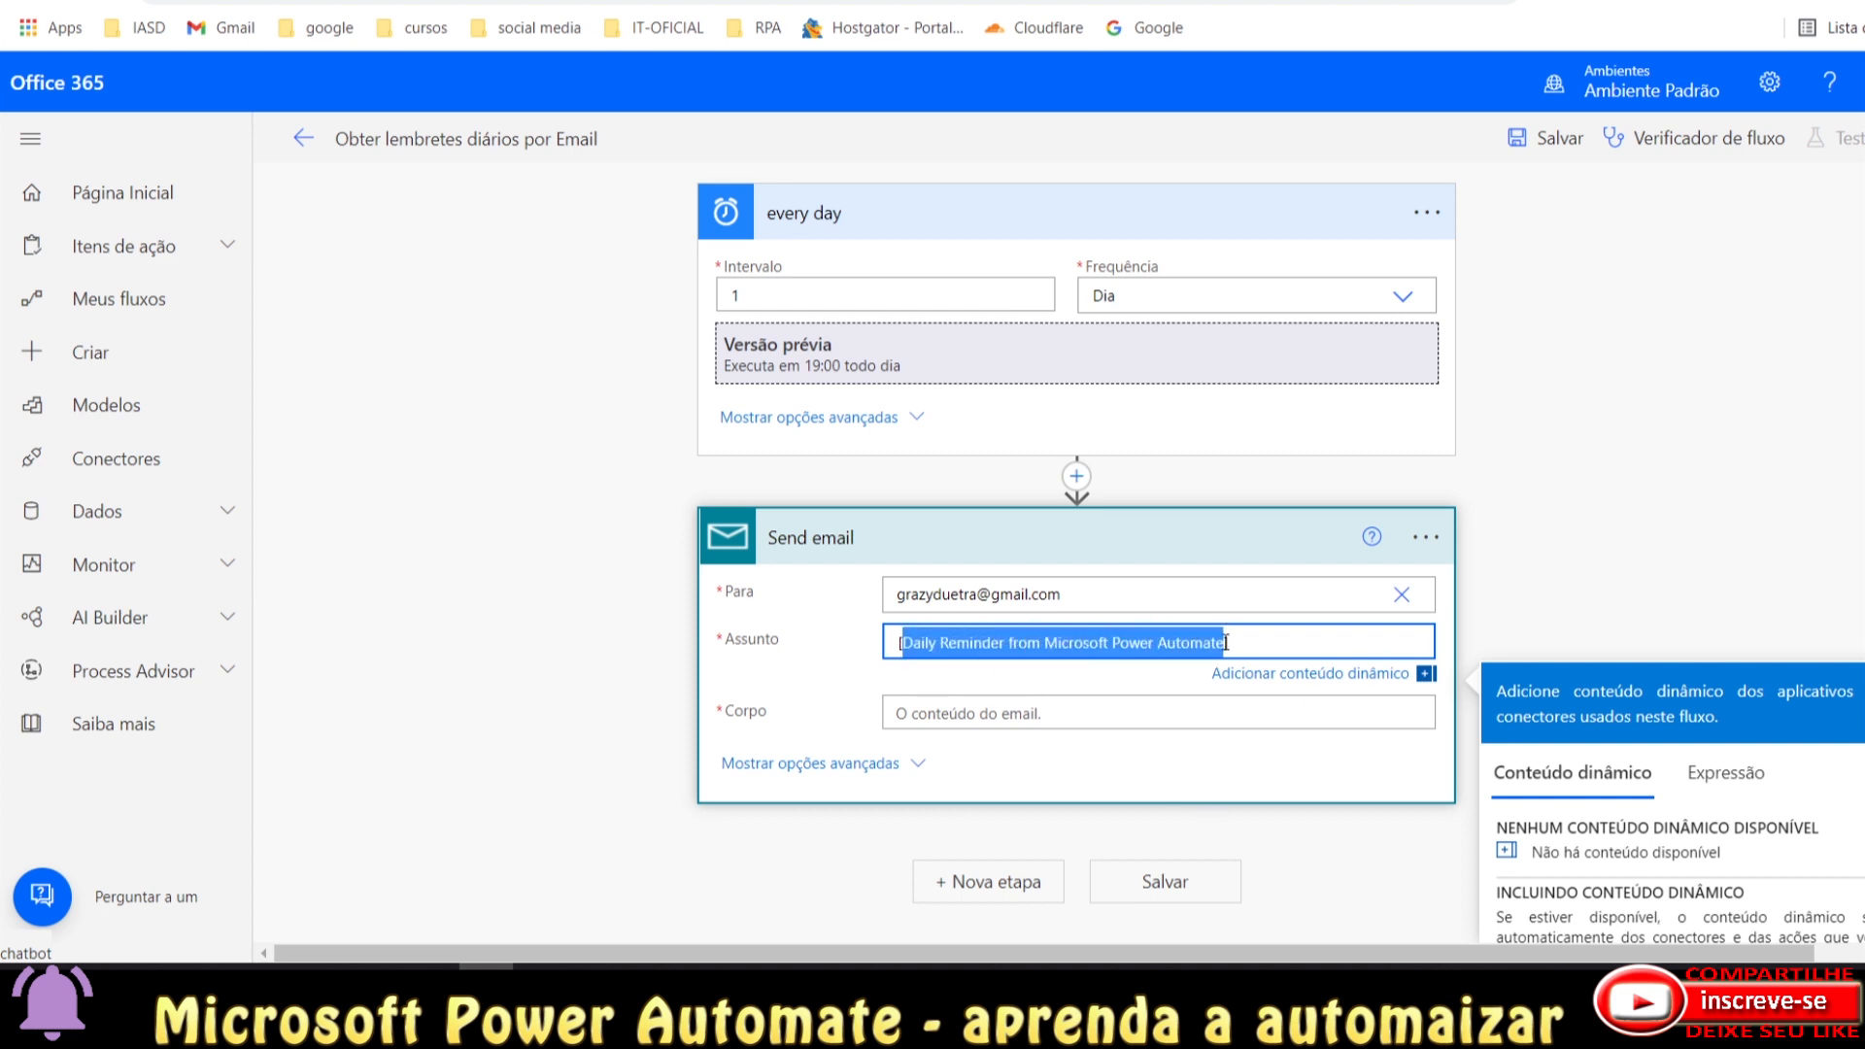
left_click(961, 715)
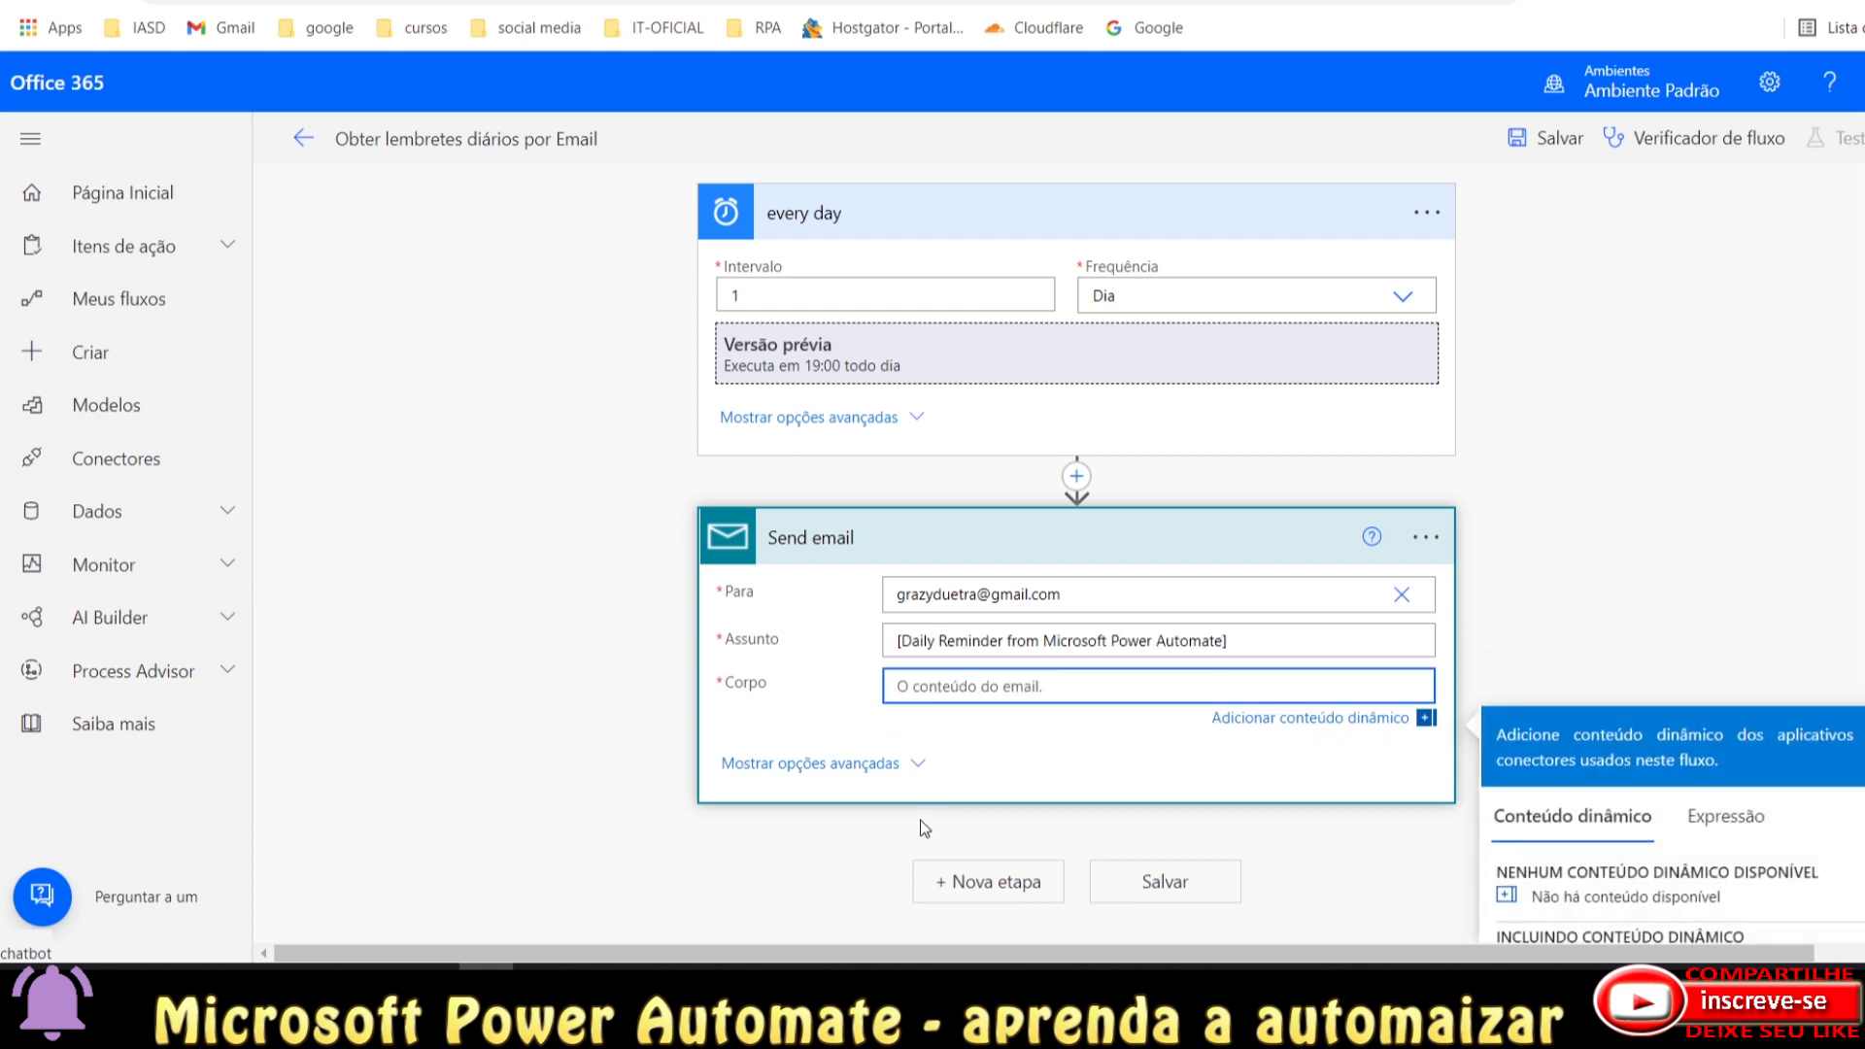
key("Return")
type("Não esqueca da criacao do prox")
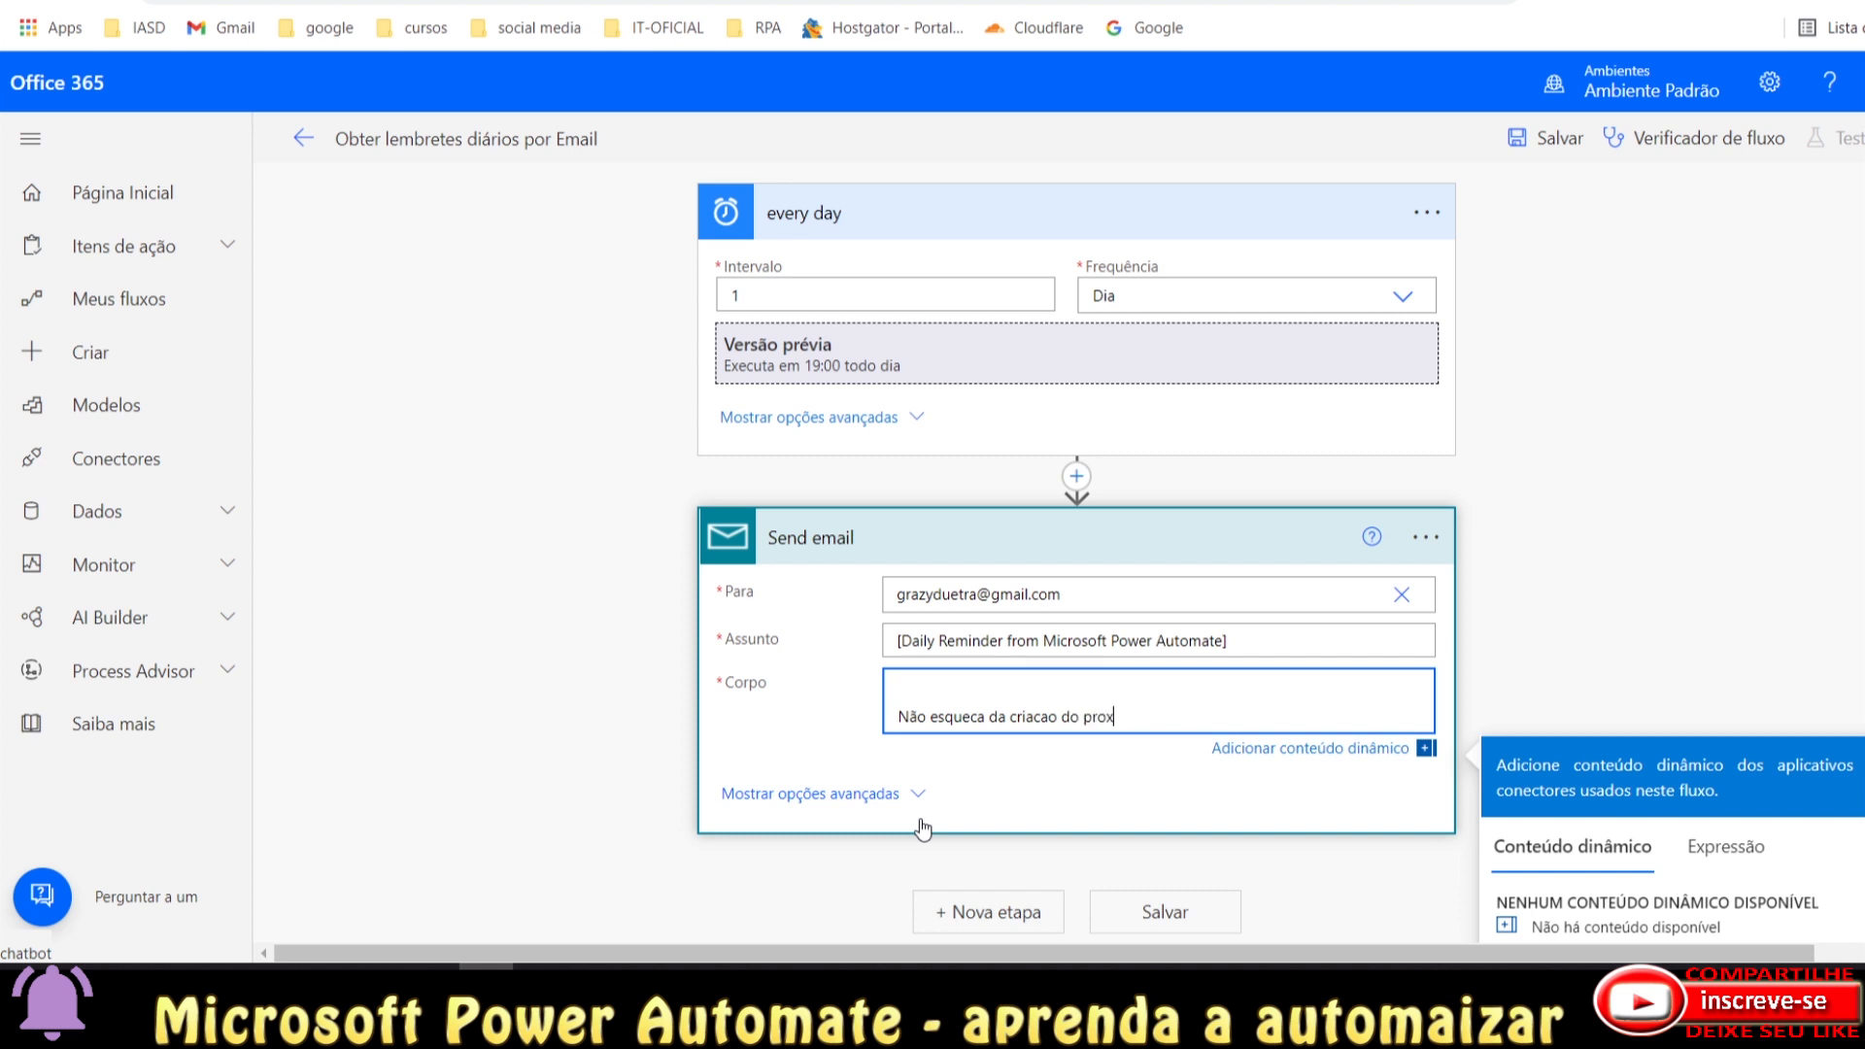
type("imo video.")
Add a dotted line below the reminder sentence and show the advanced email options.
key("Return")
key("Return")
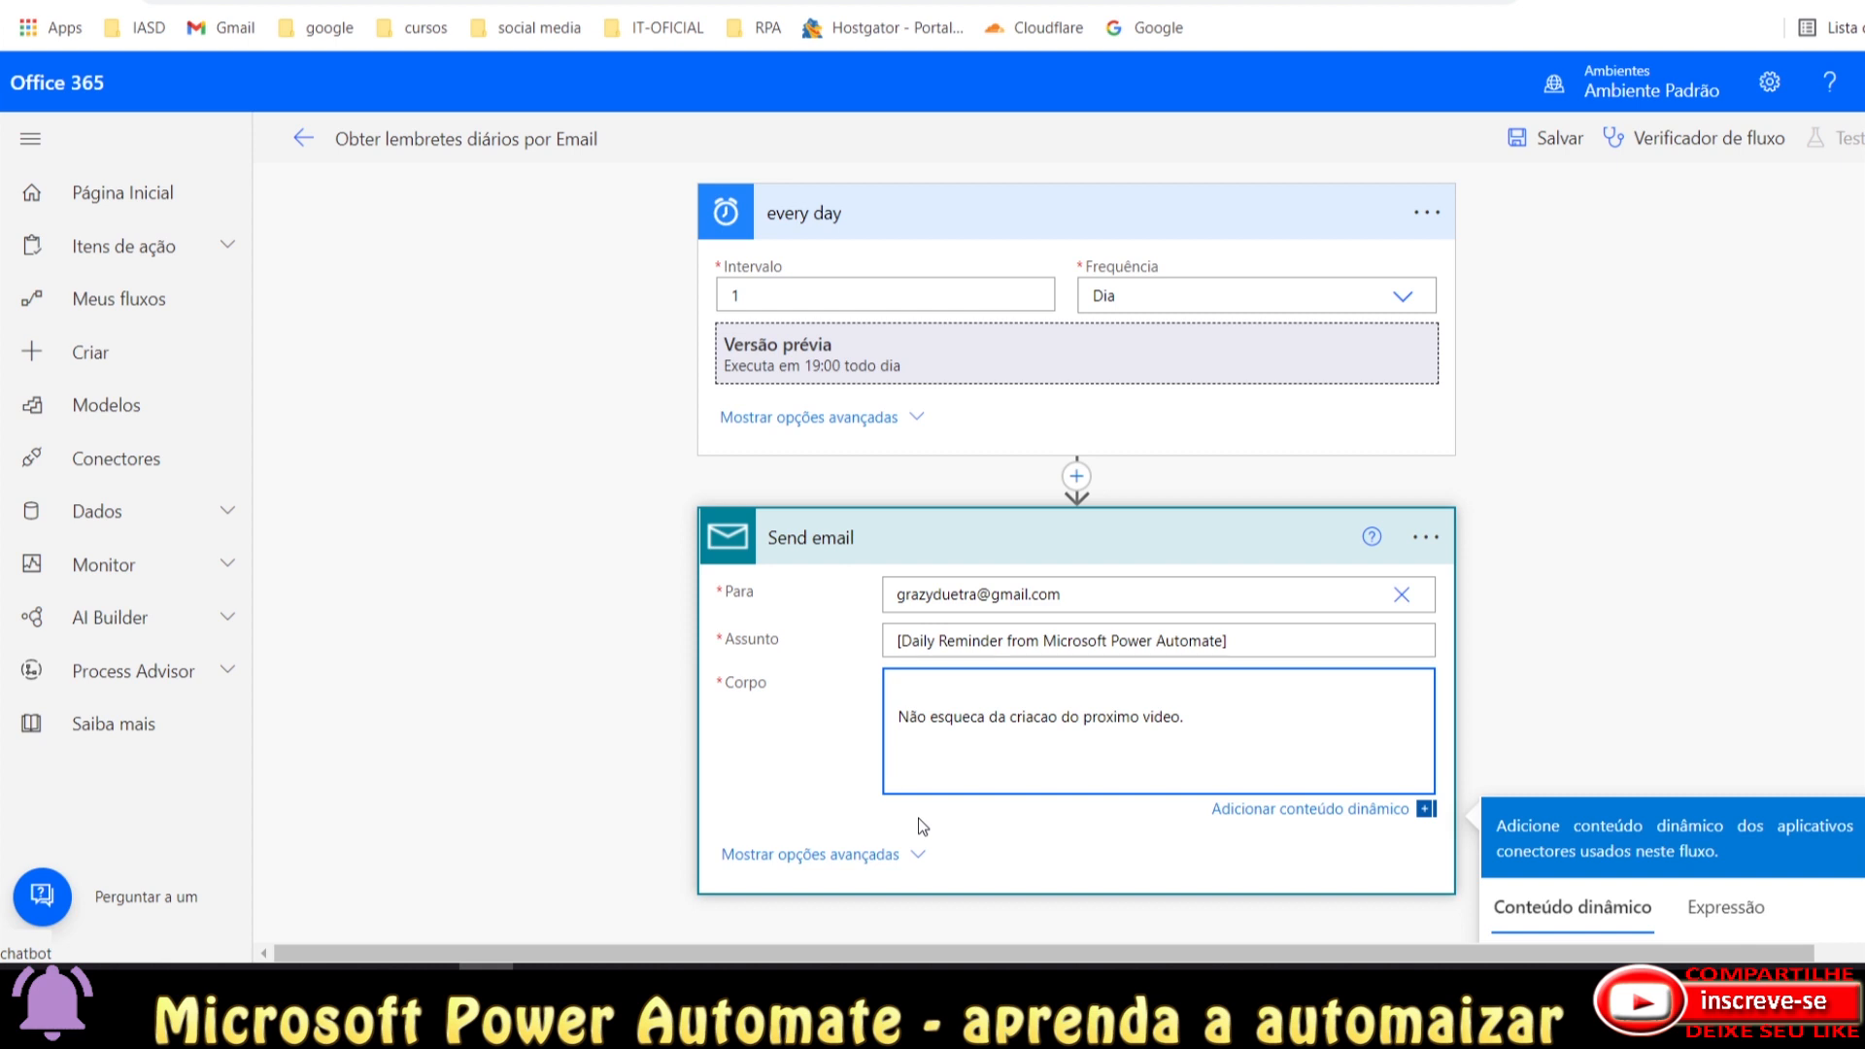
type(".....")
key("Return")
key("Return")
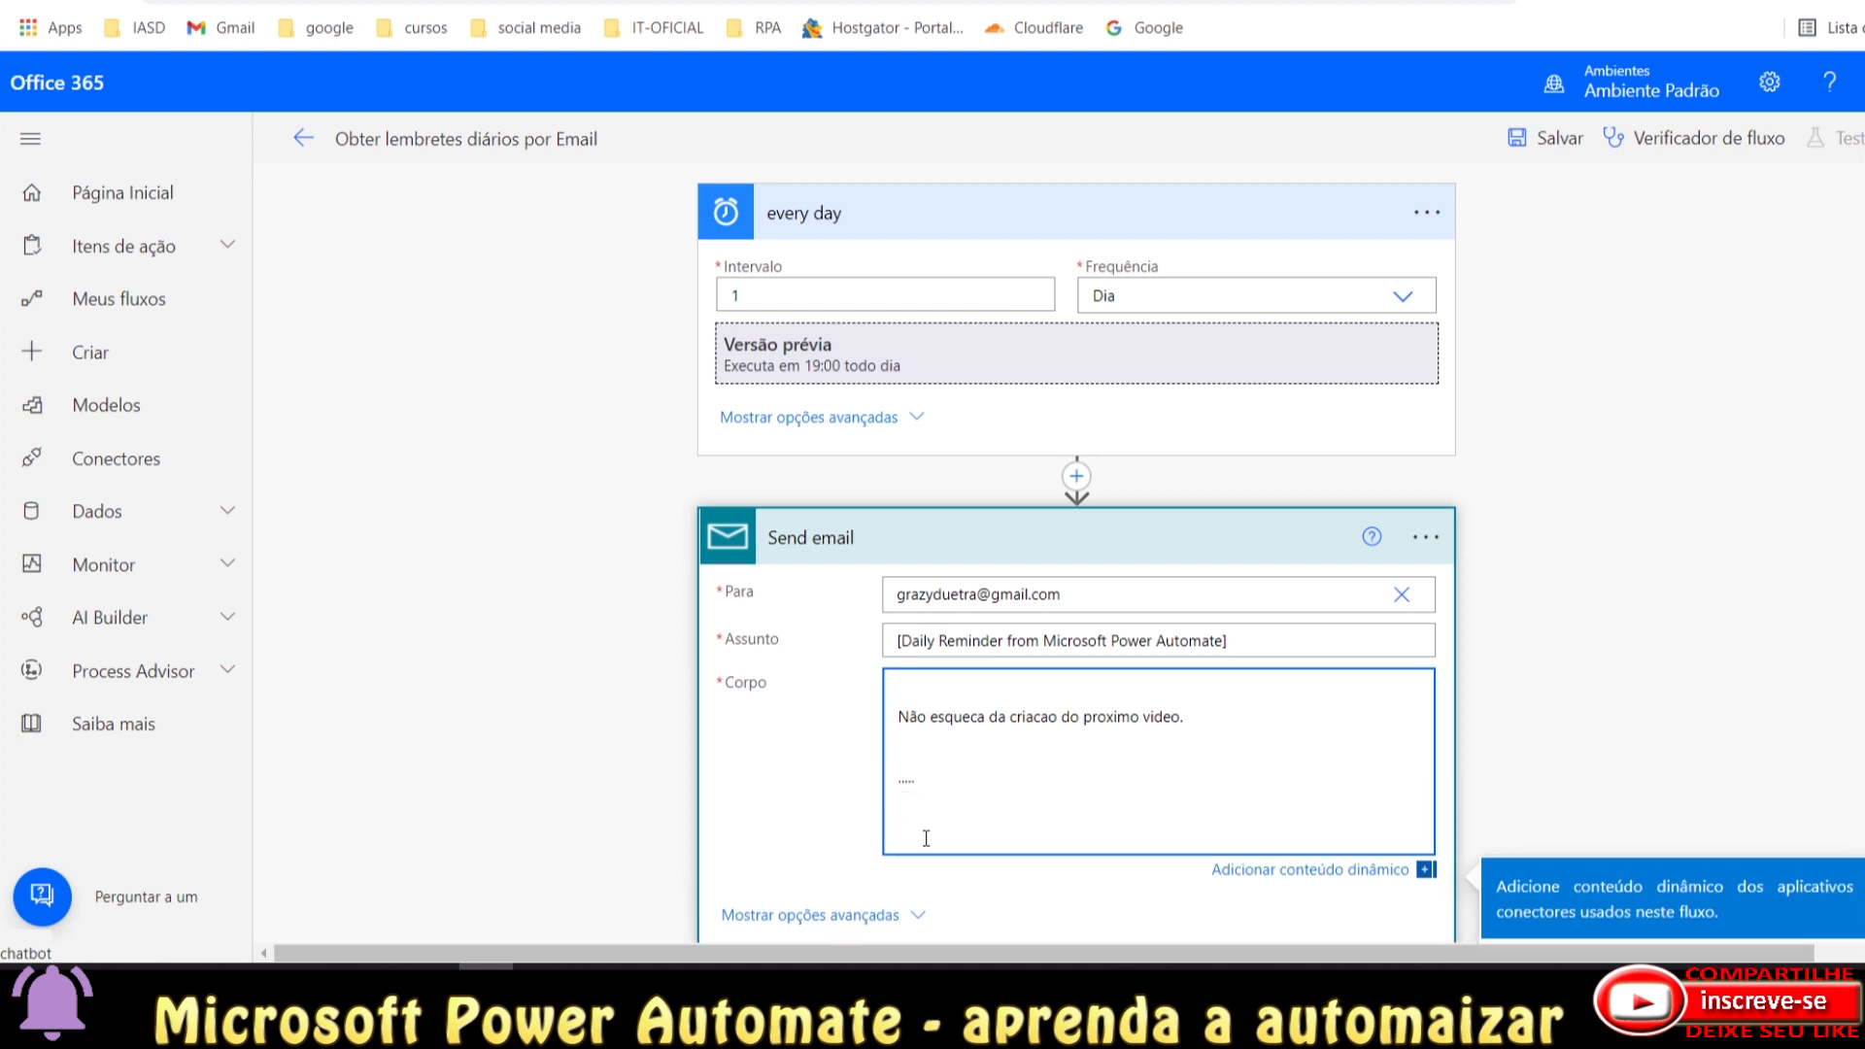
left_click_drag(926, 837, 882, 682)
scroll(1114, 753, "down", 1)
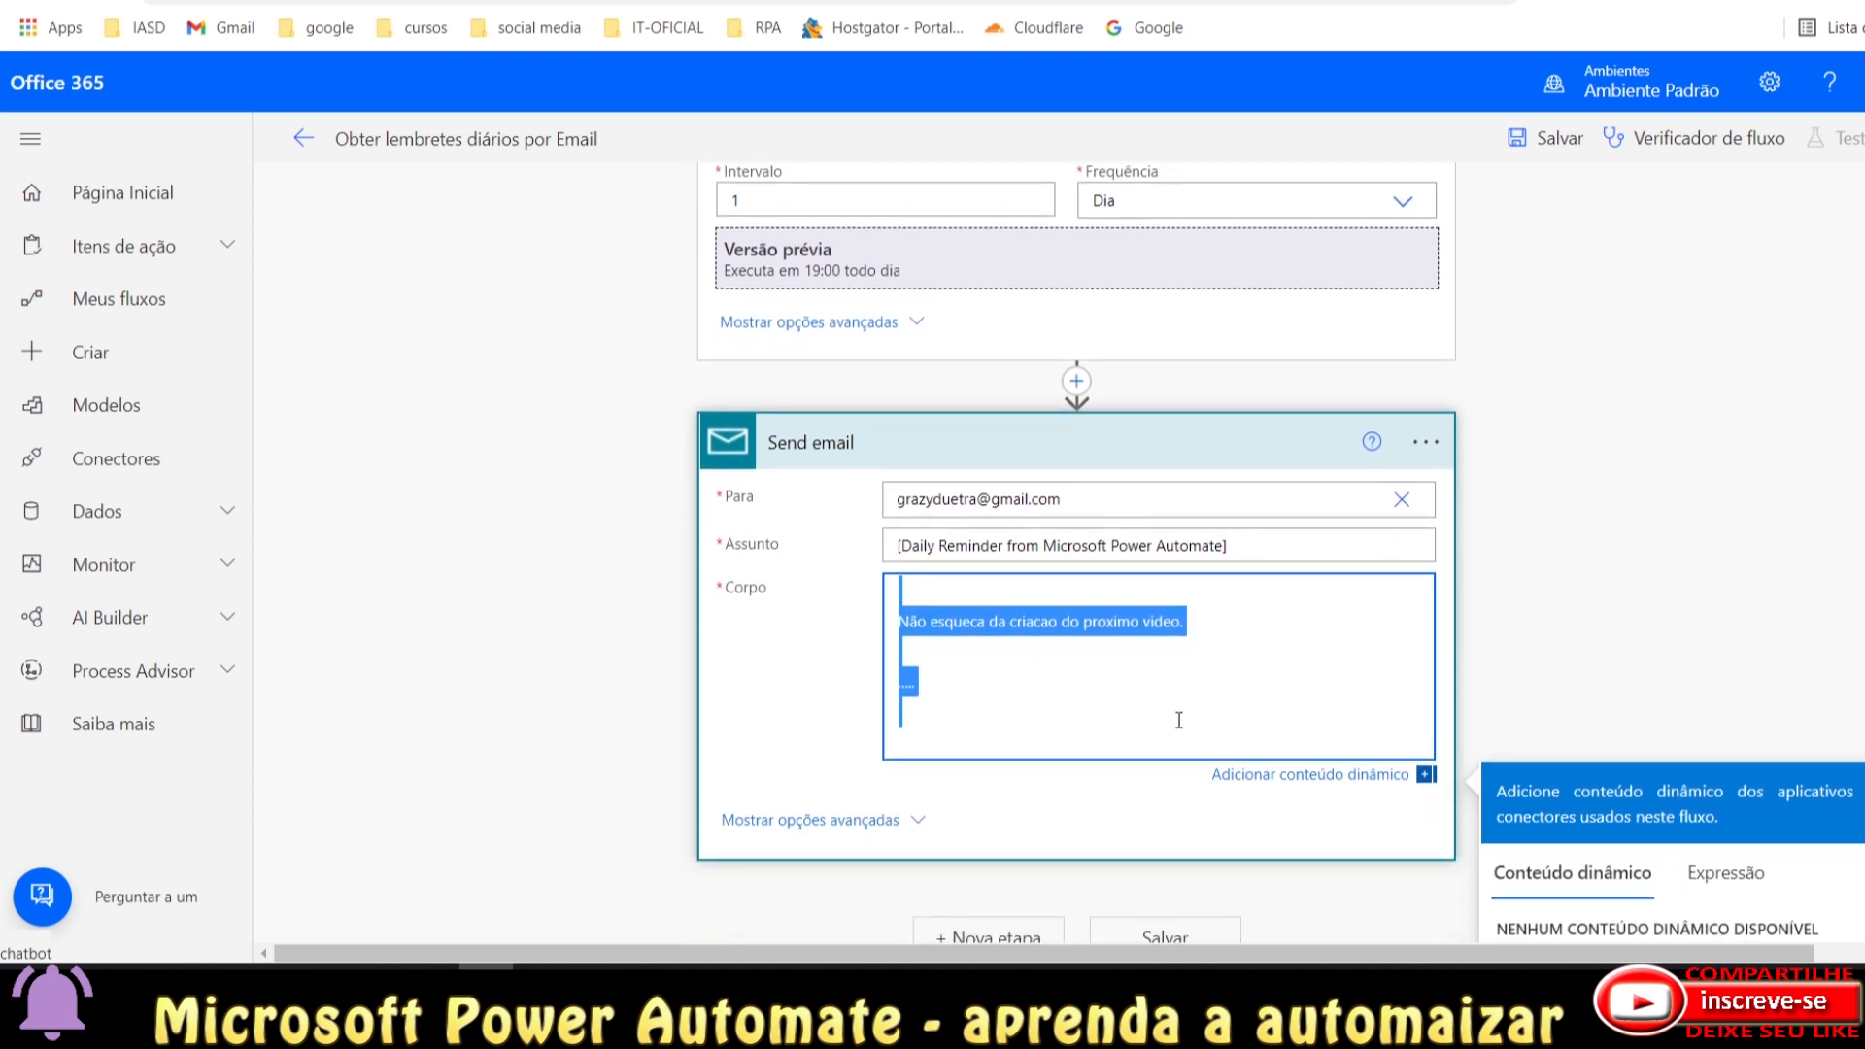
left_click(854, 819)
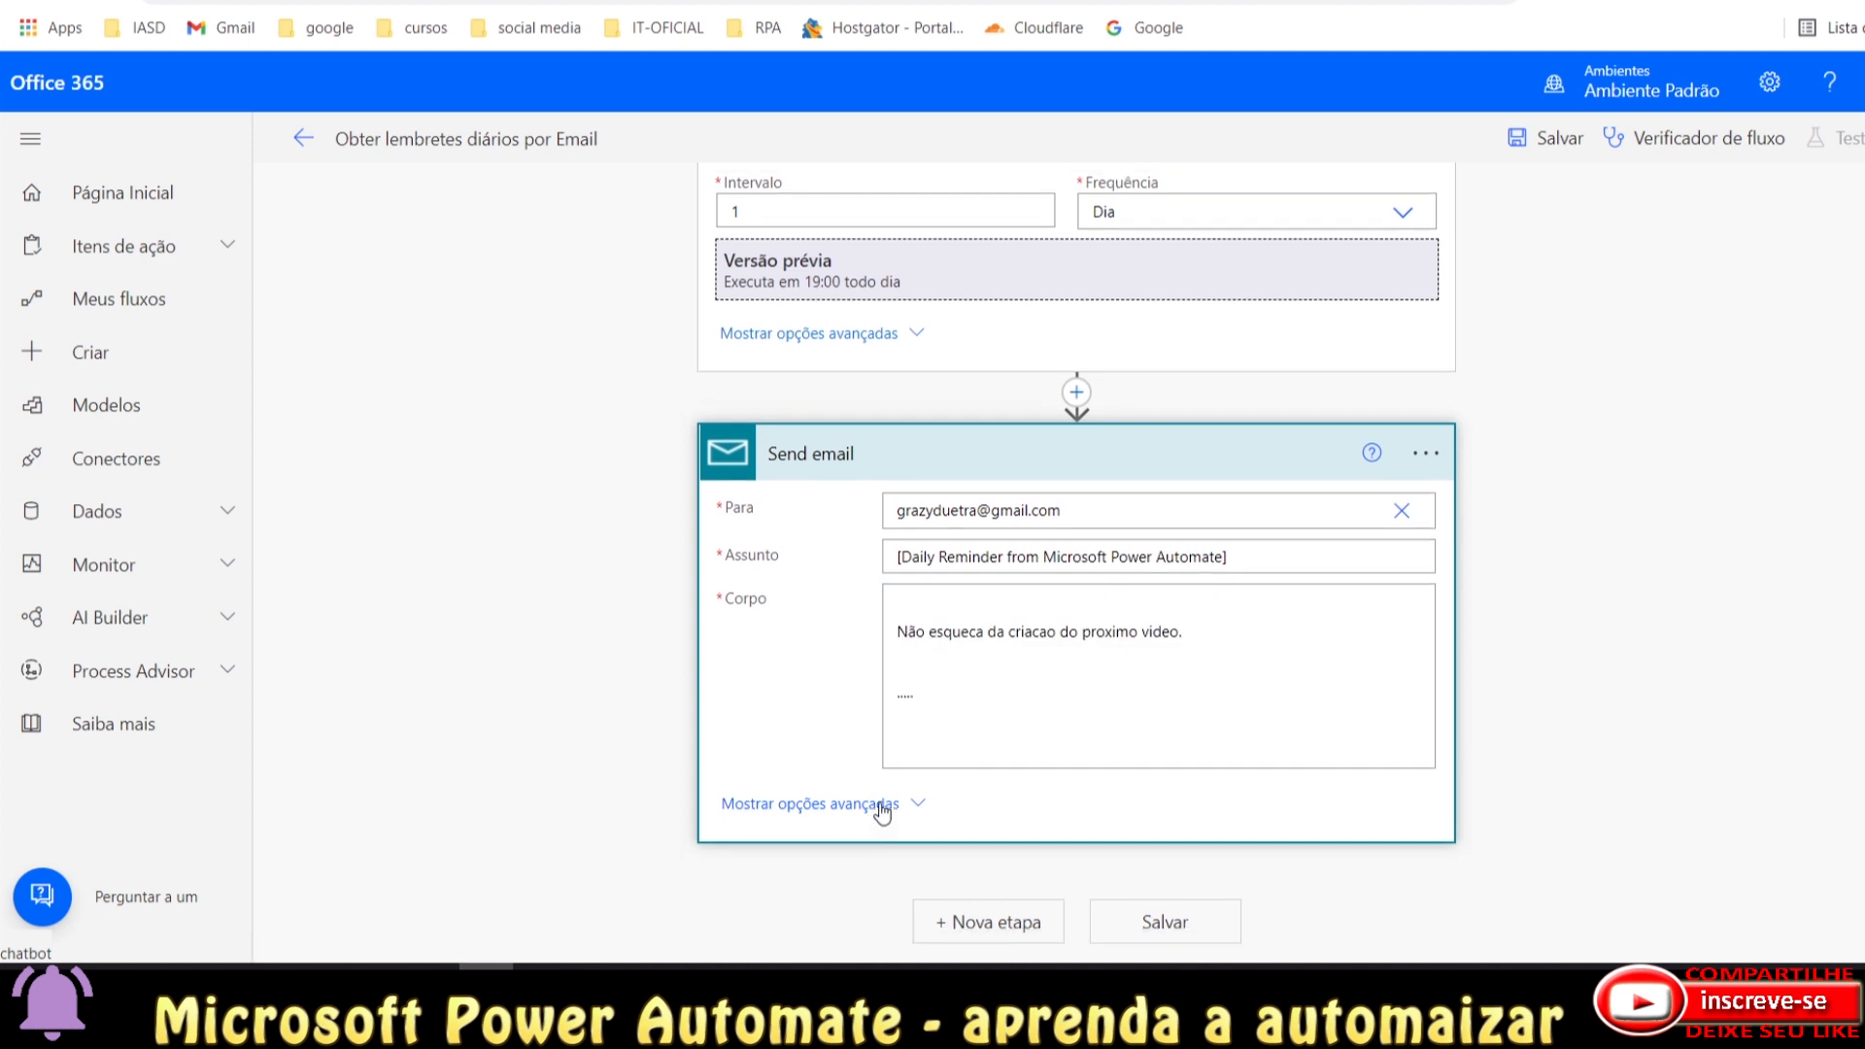
Review the advanced email fields, hide them again, and collapse the every day trigger.
scroll(826, 788, "down", 1)
scroll(824, 786, "down", 3)
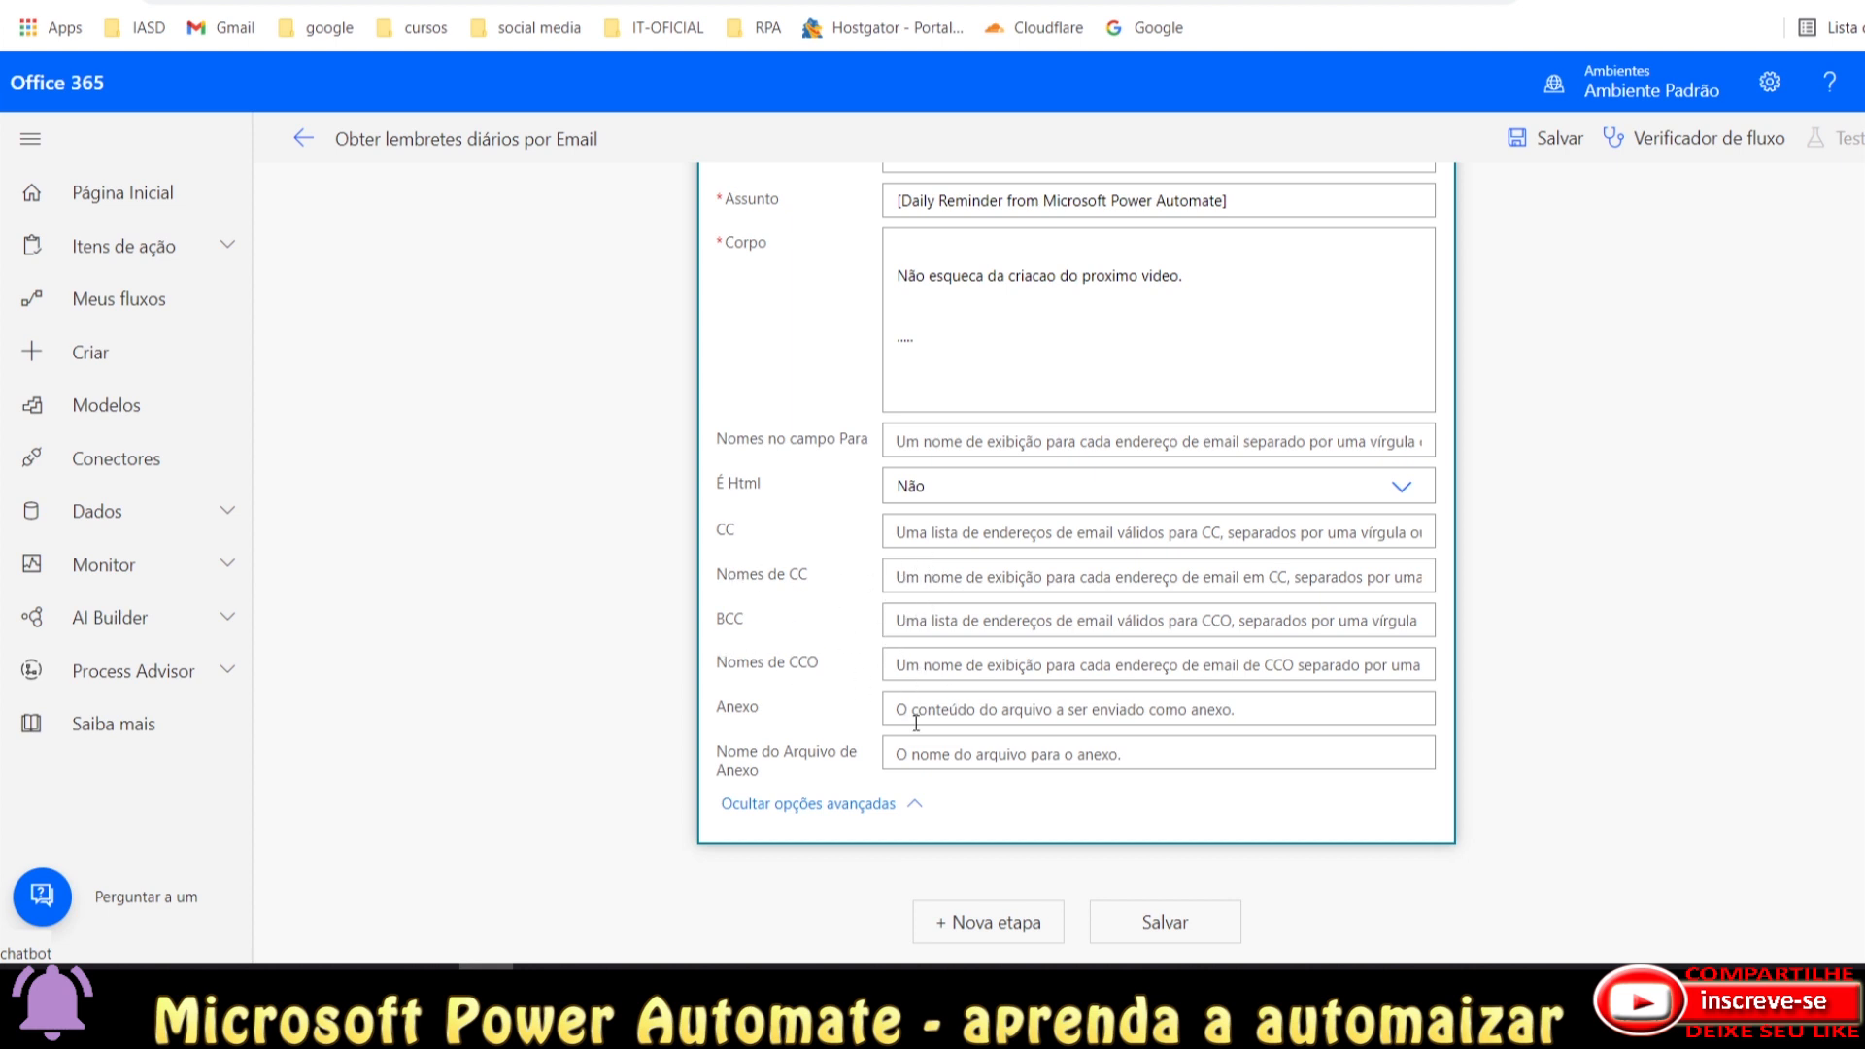
left_click(820, 806)
scroll(924, 744, "up", 1)
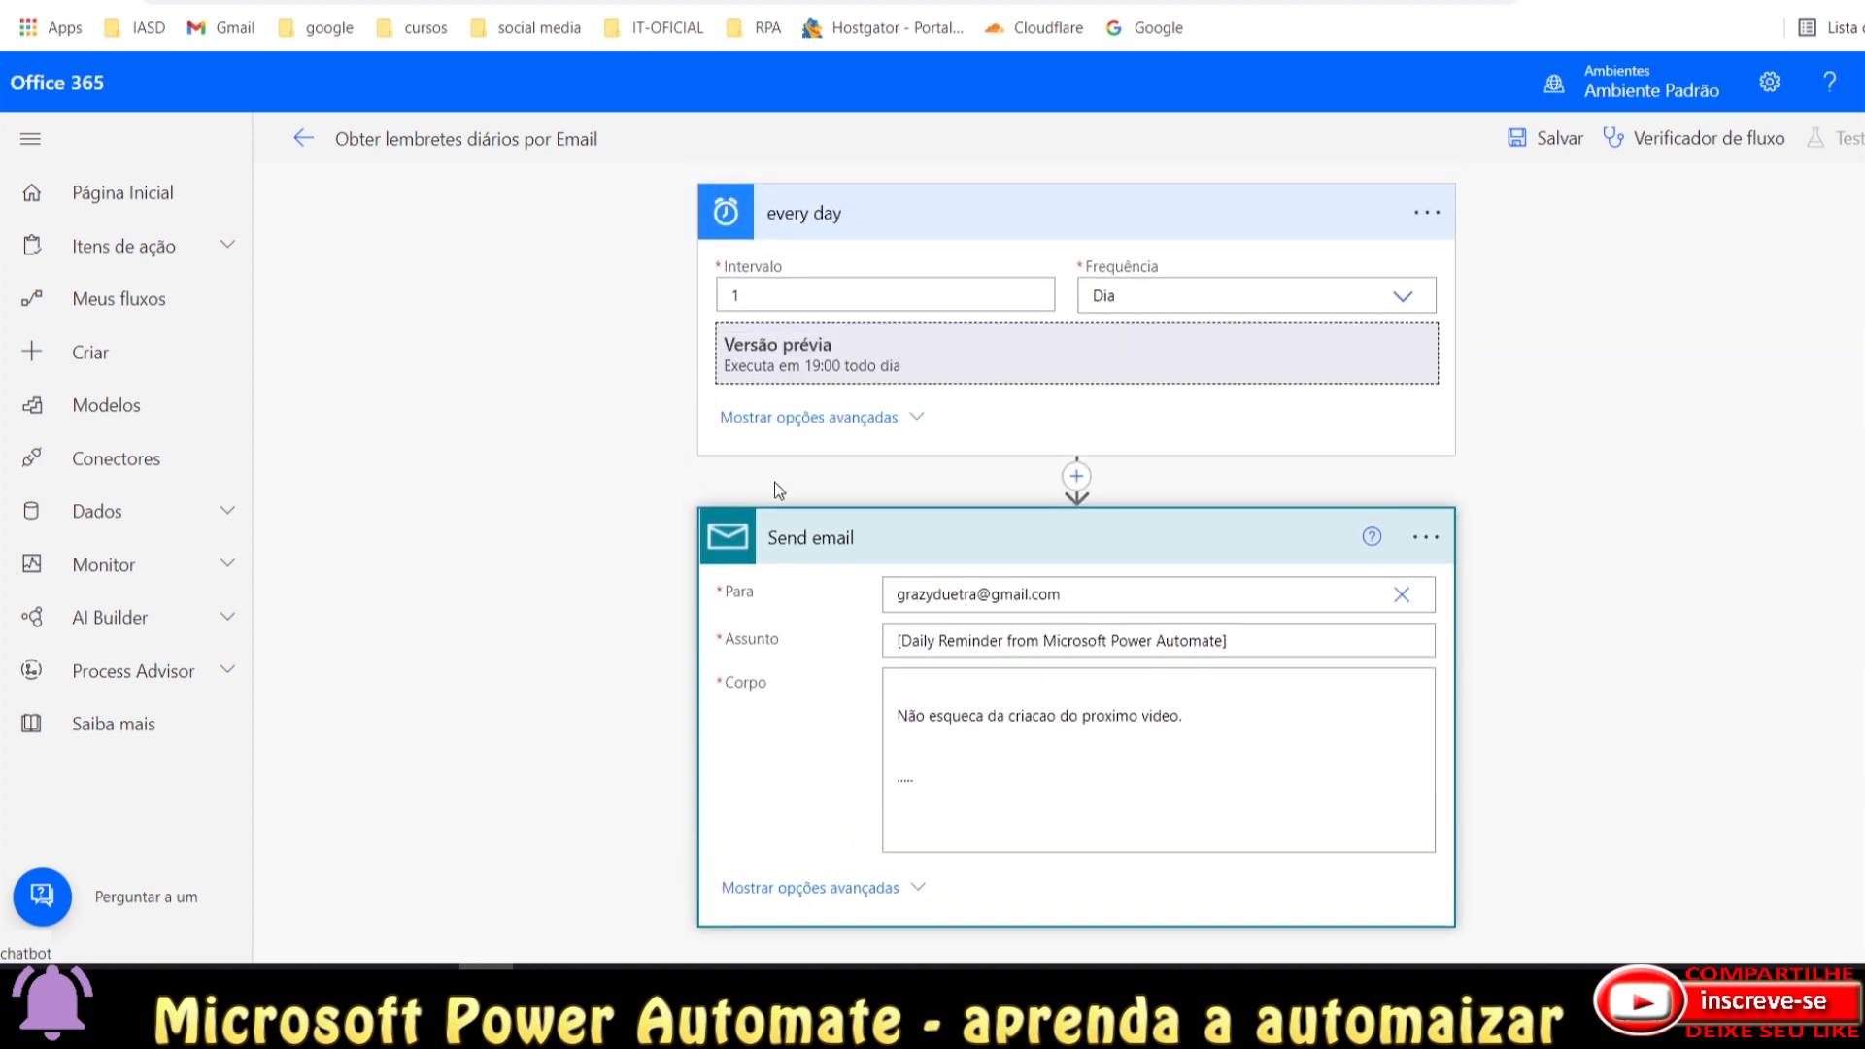
left_click(1010, 230)
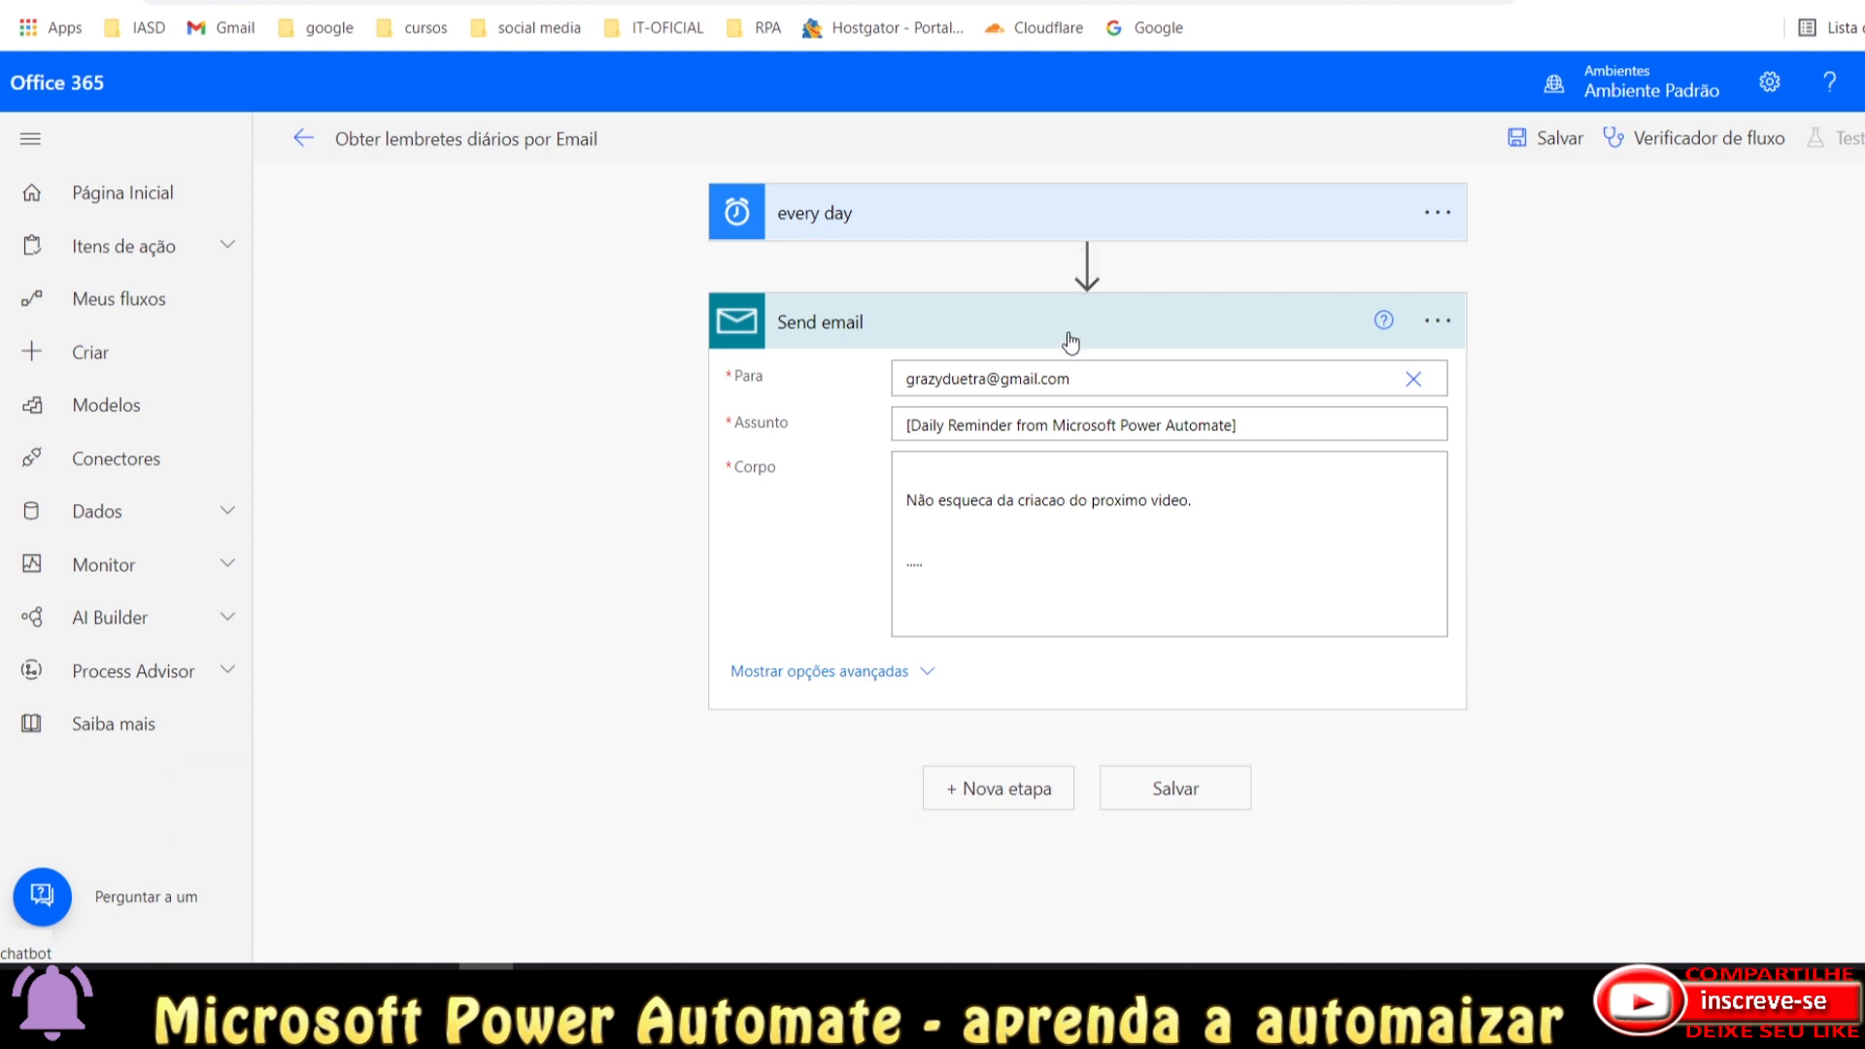
Collapse the Send email step and save the flow 'Obter lembretes diários por Email – 2'.
left_click(1066, 329)
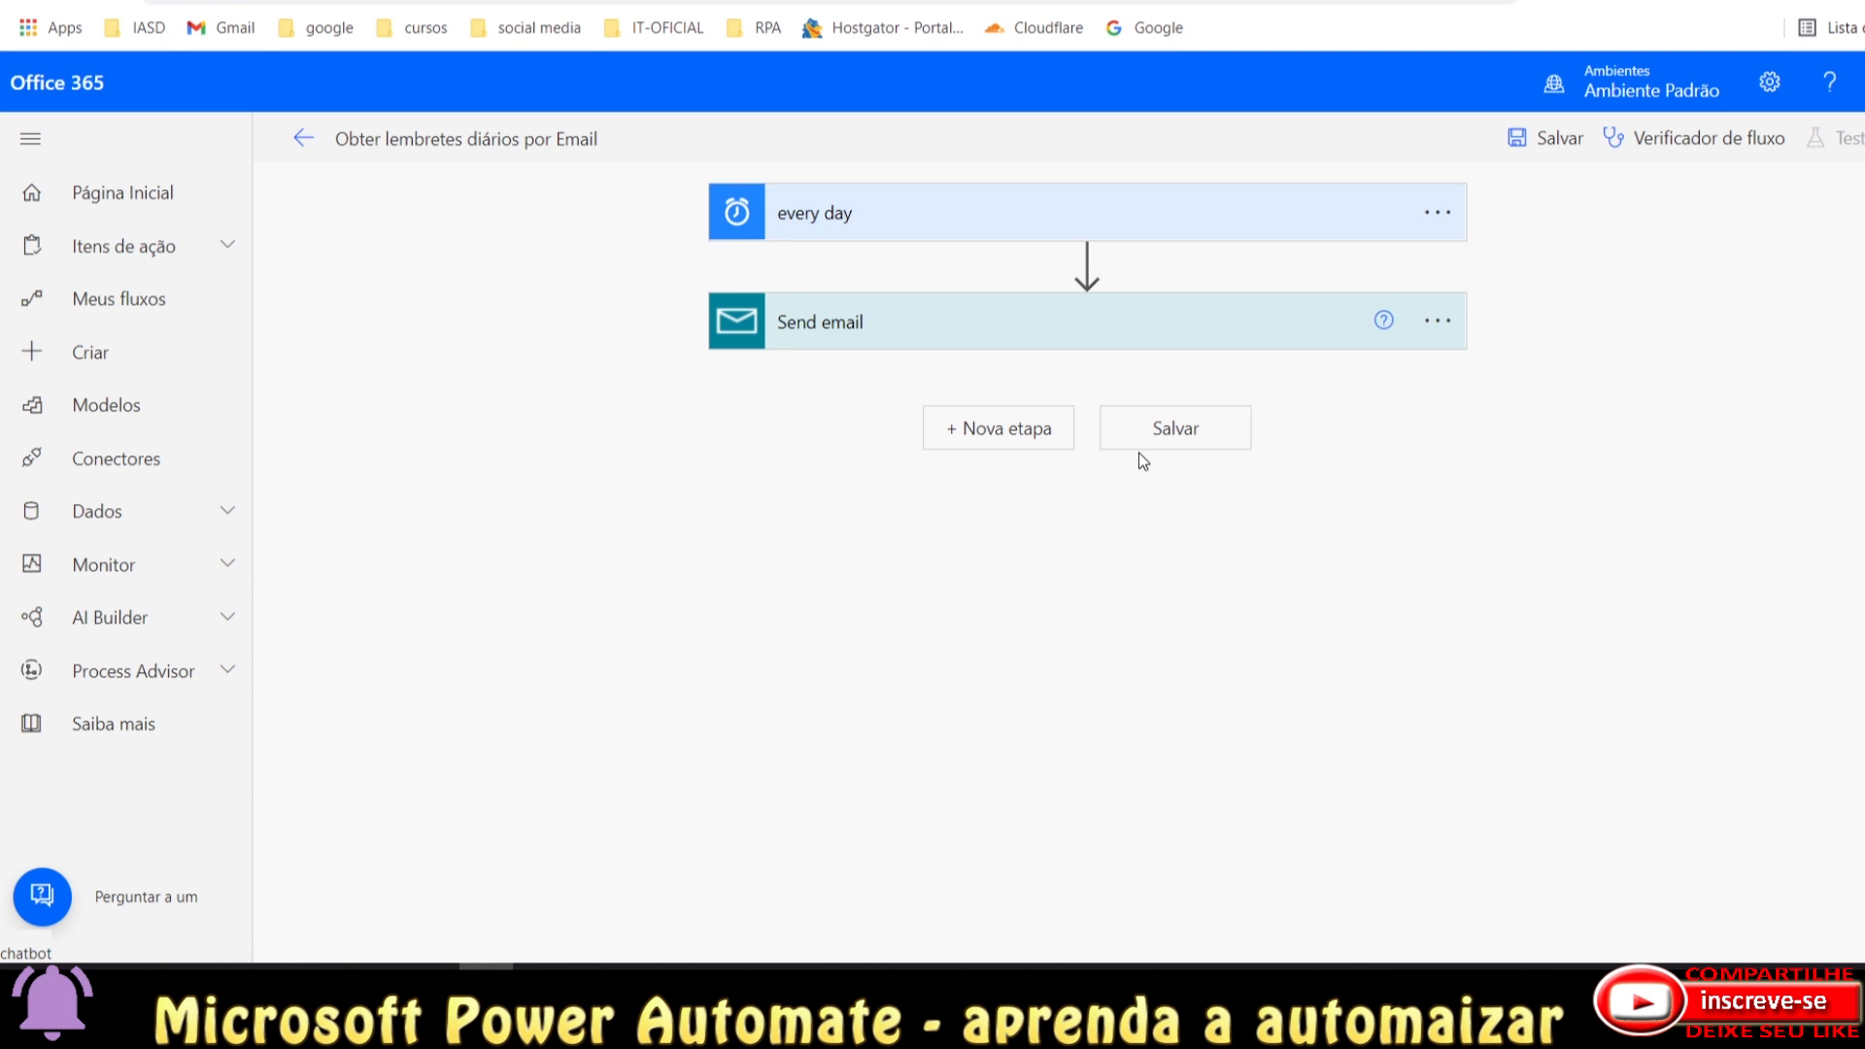
left_click(1172, 435)
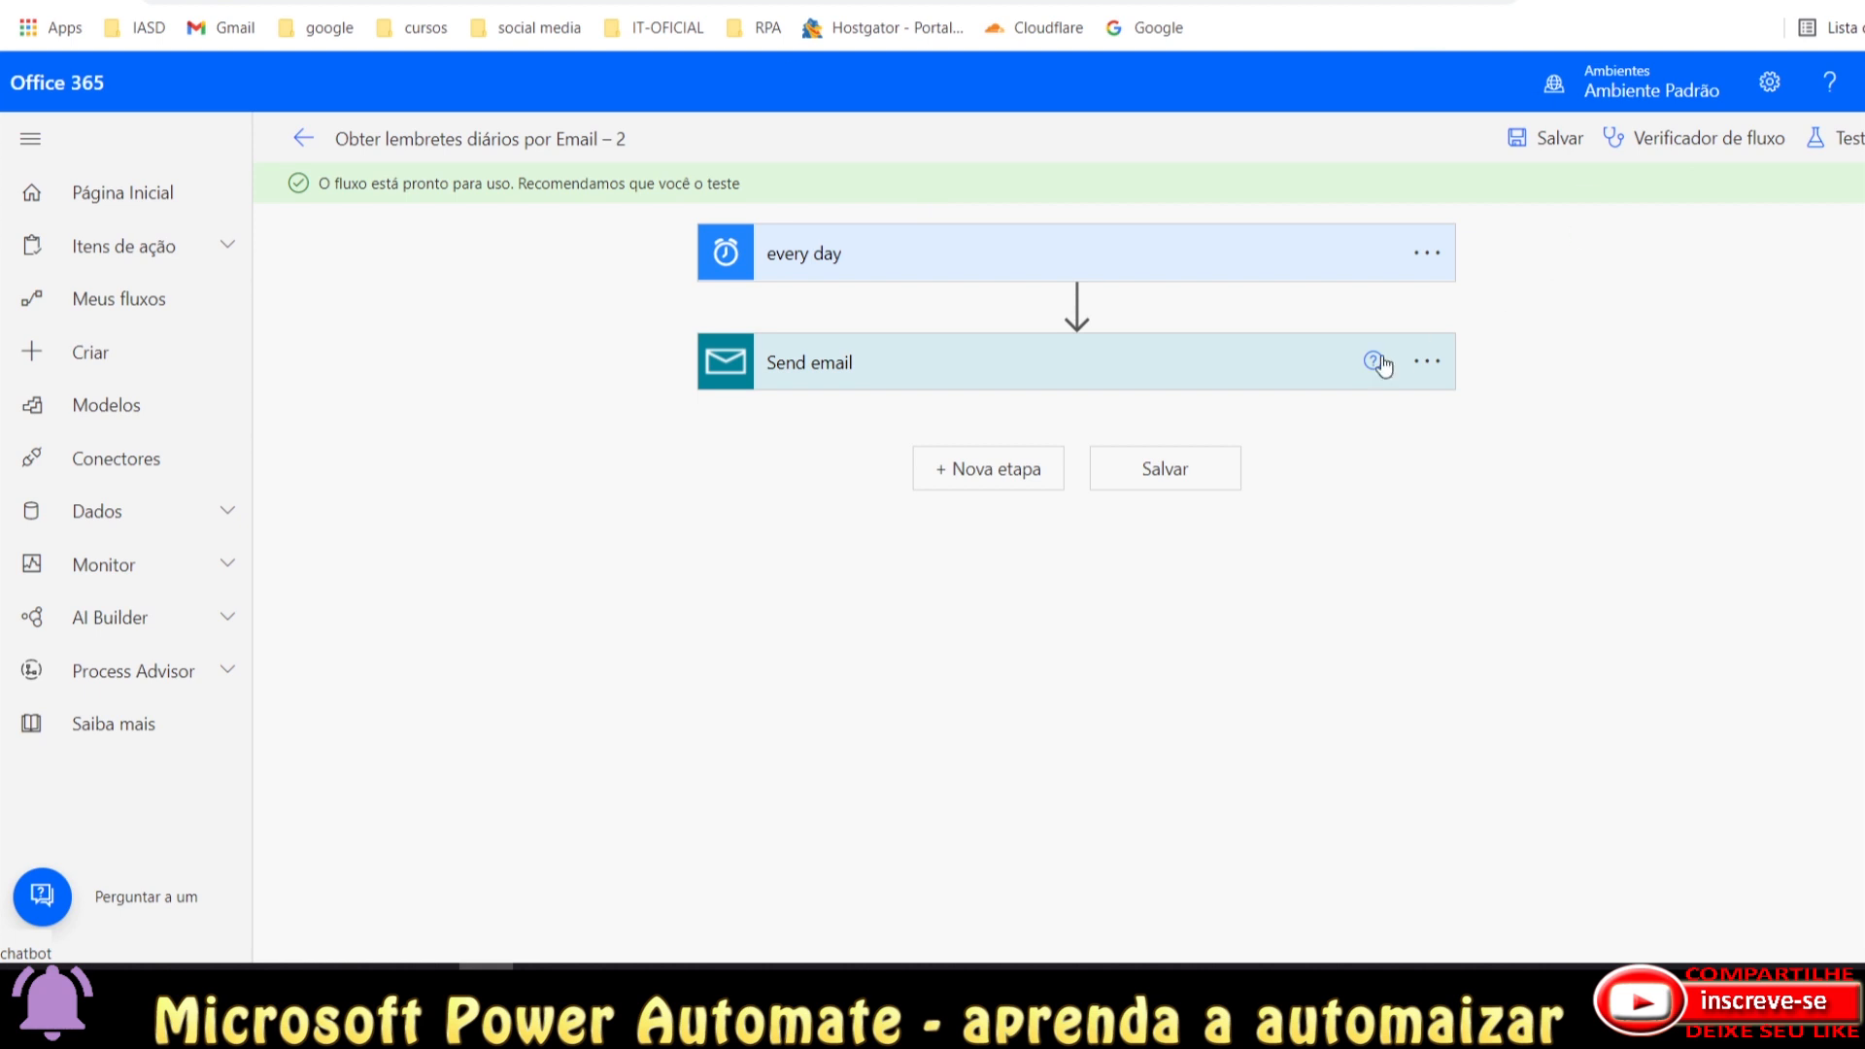
Run a manual test of the flow and close the confirmation once it starts.
left_click(1848, 159)
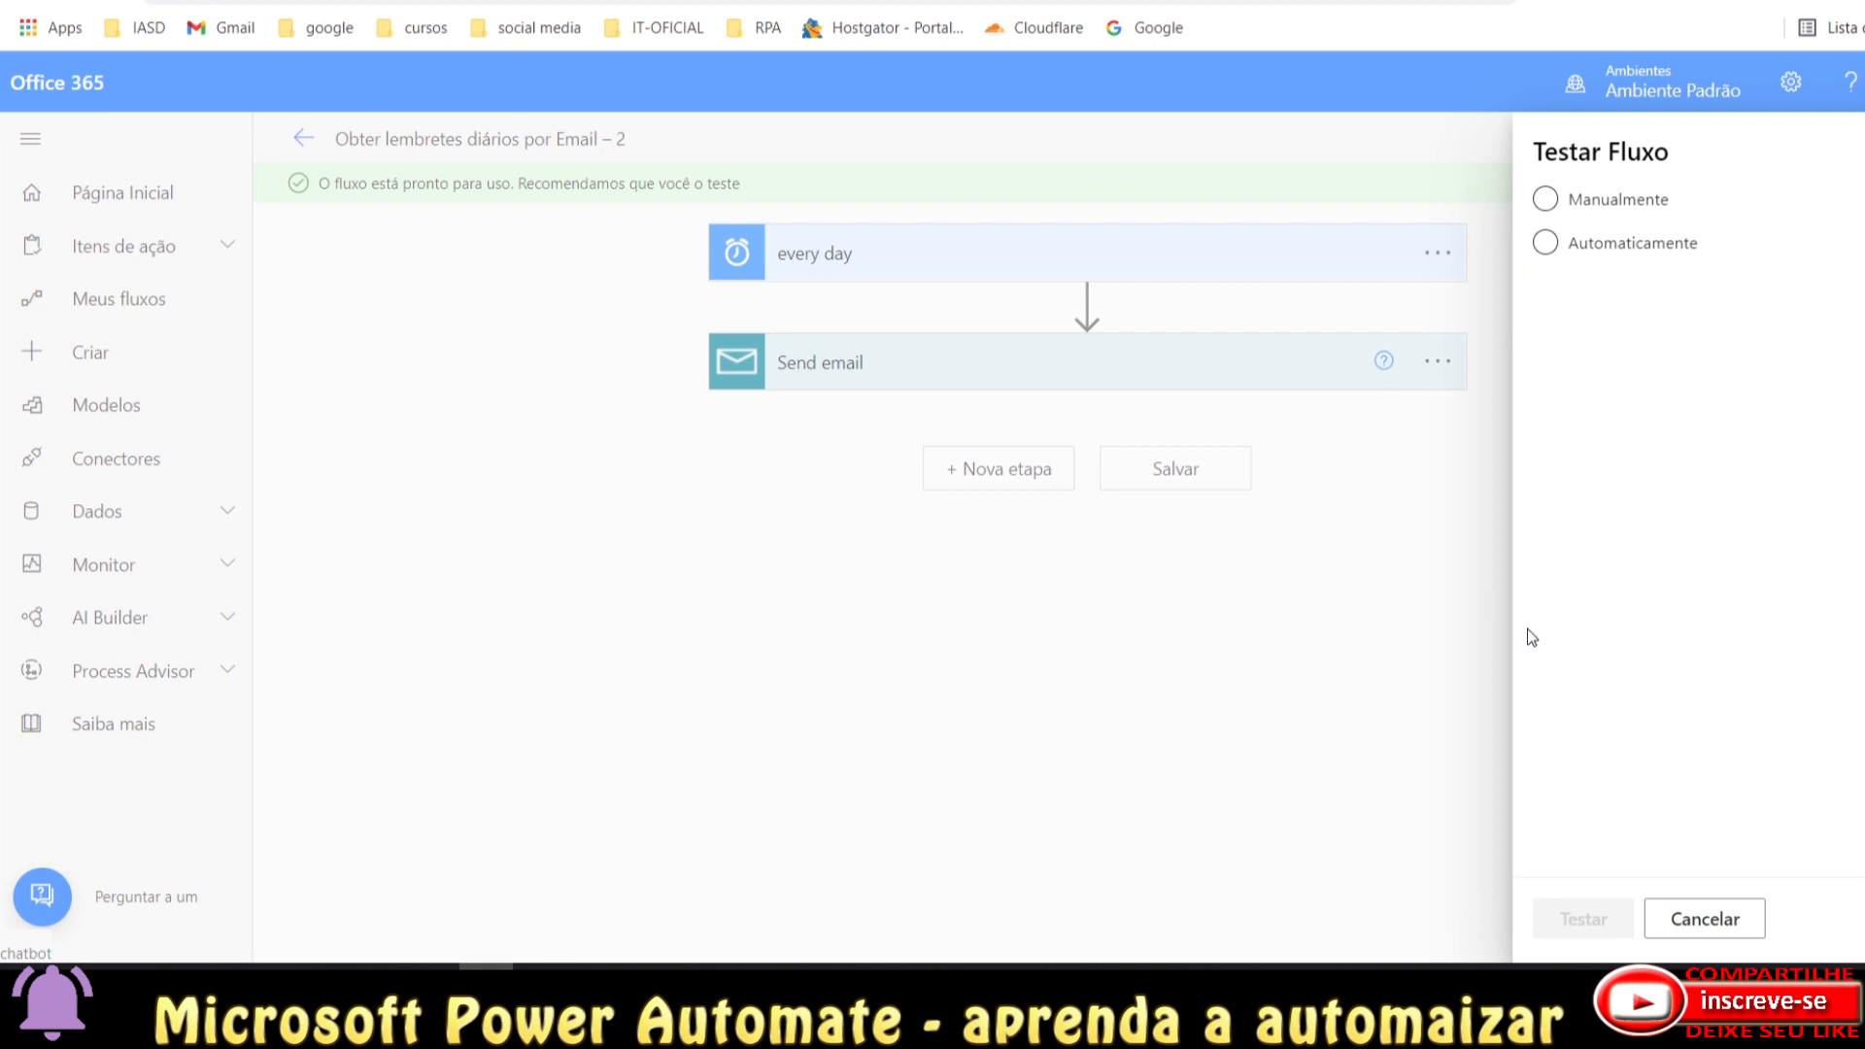
left_click(1545, 206)
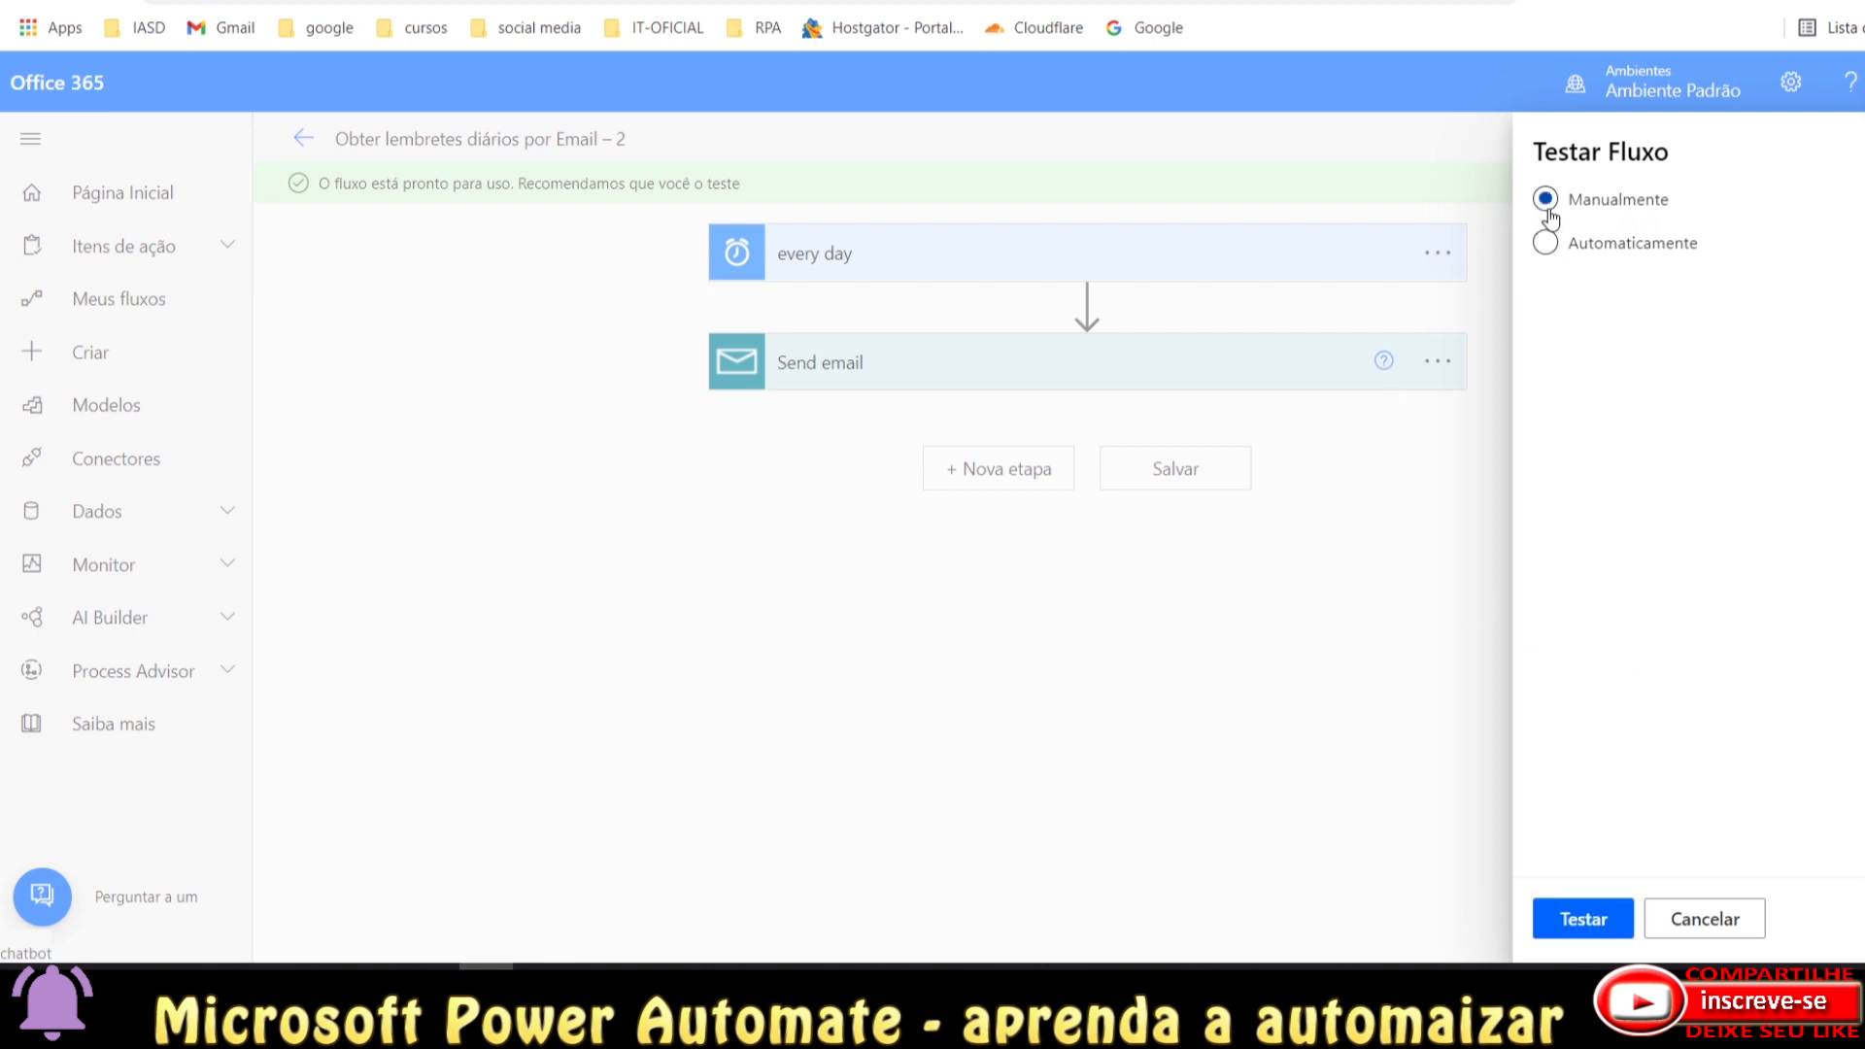
left_click(1545, 243)
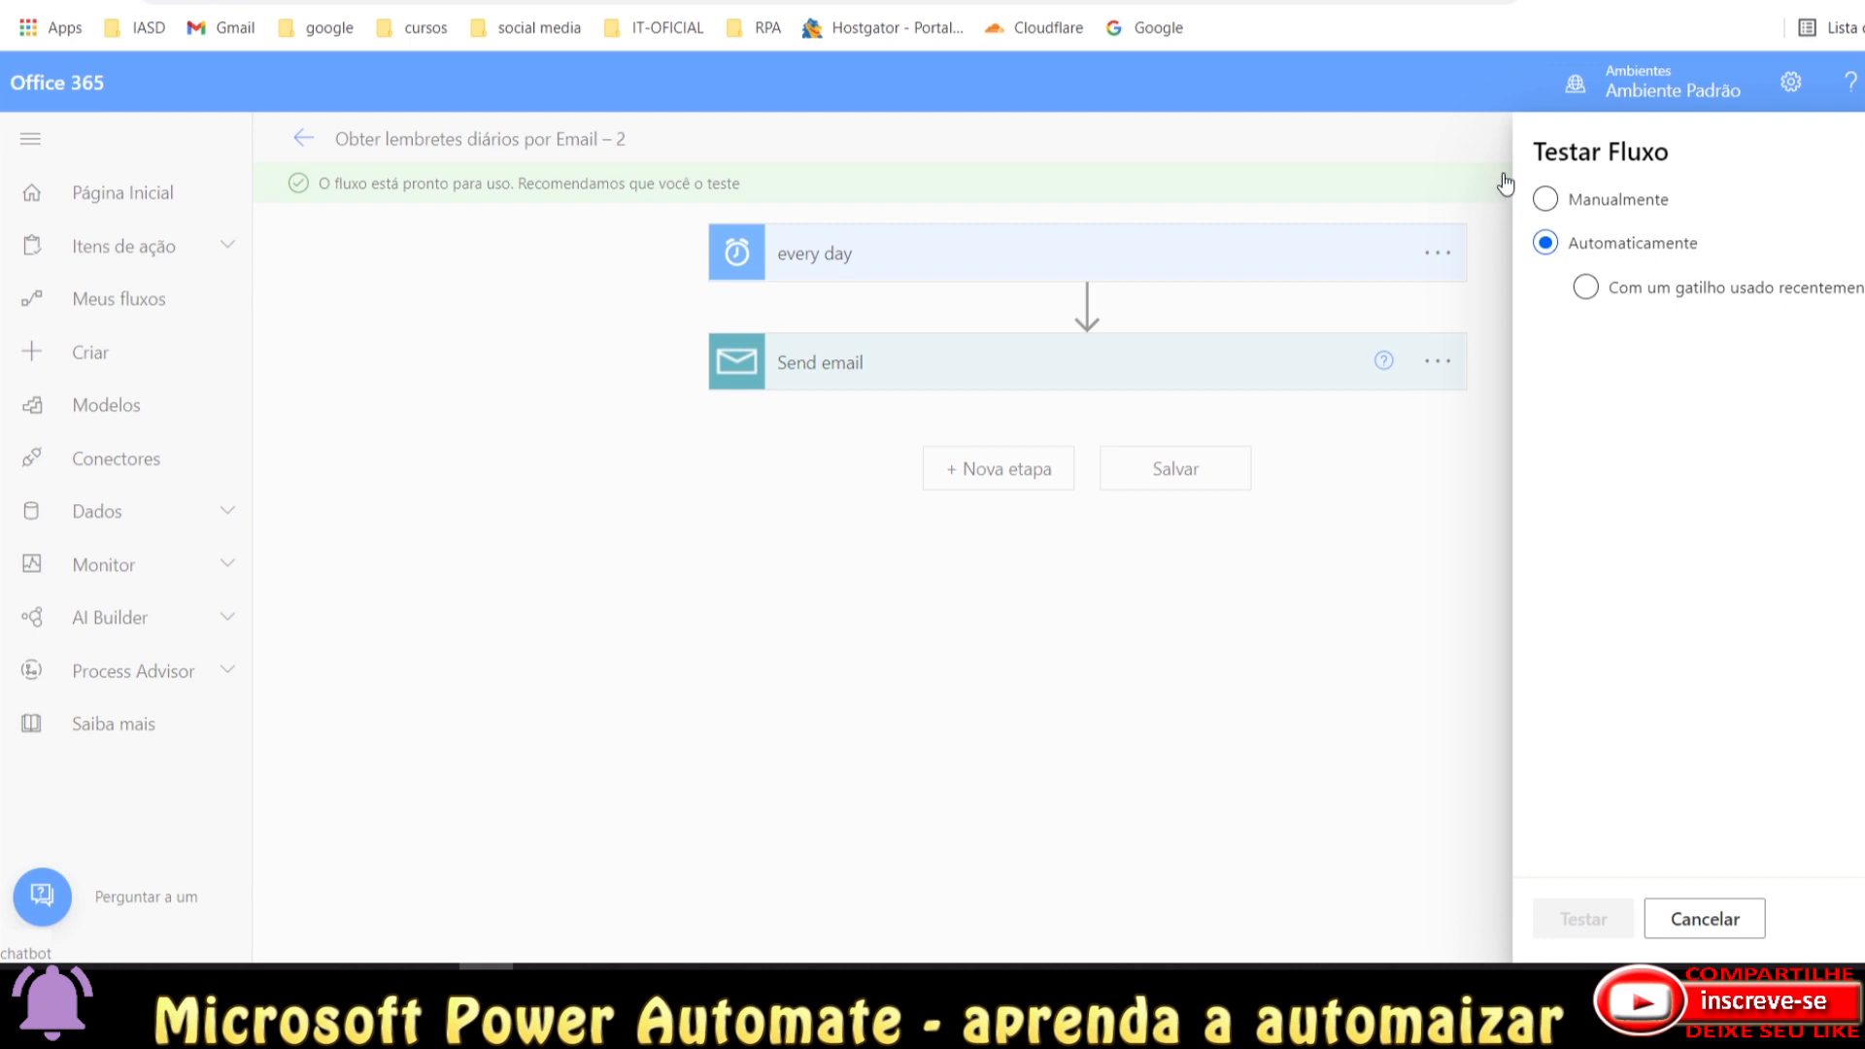
left_click(1551, 204)
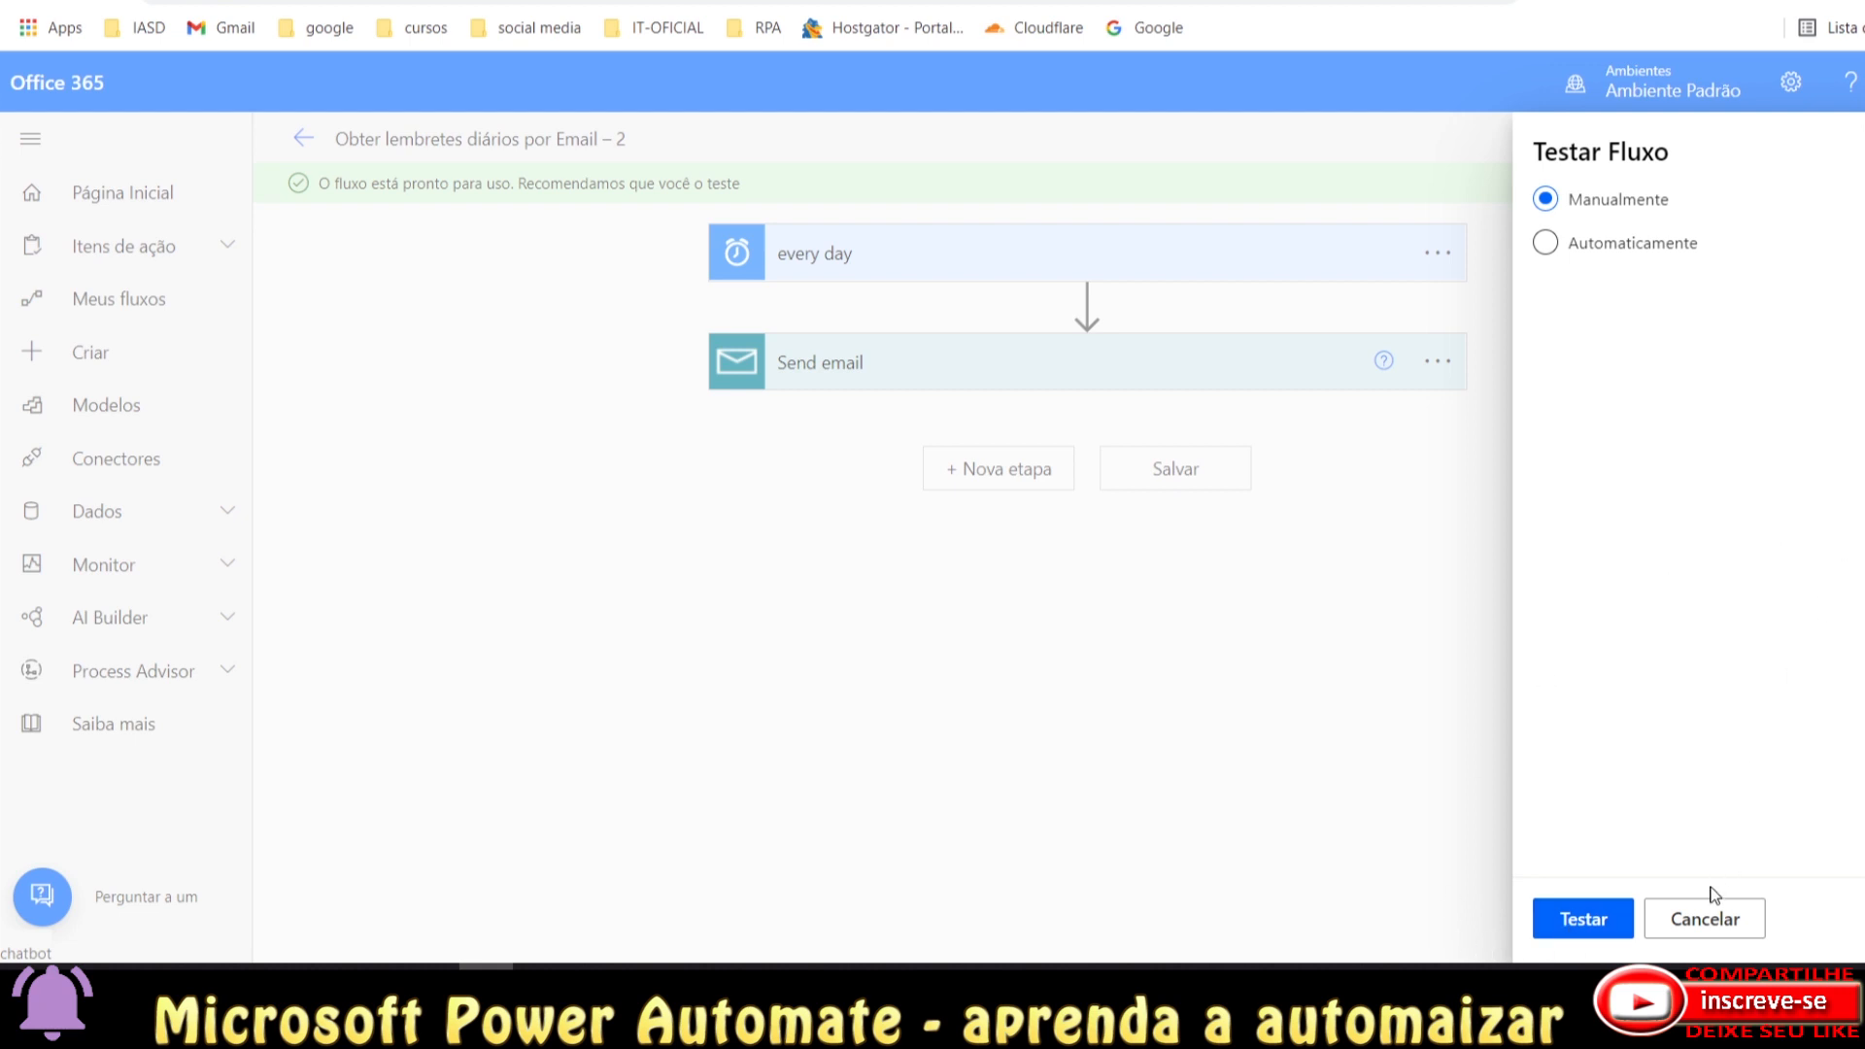
left_click(1581, 918)
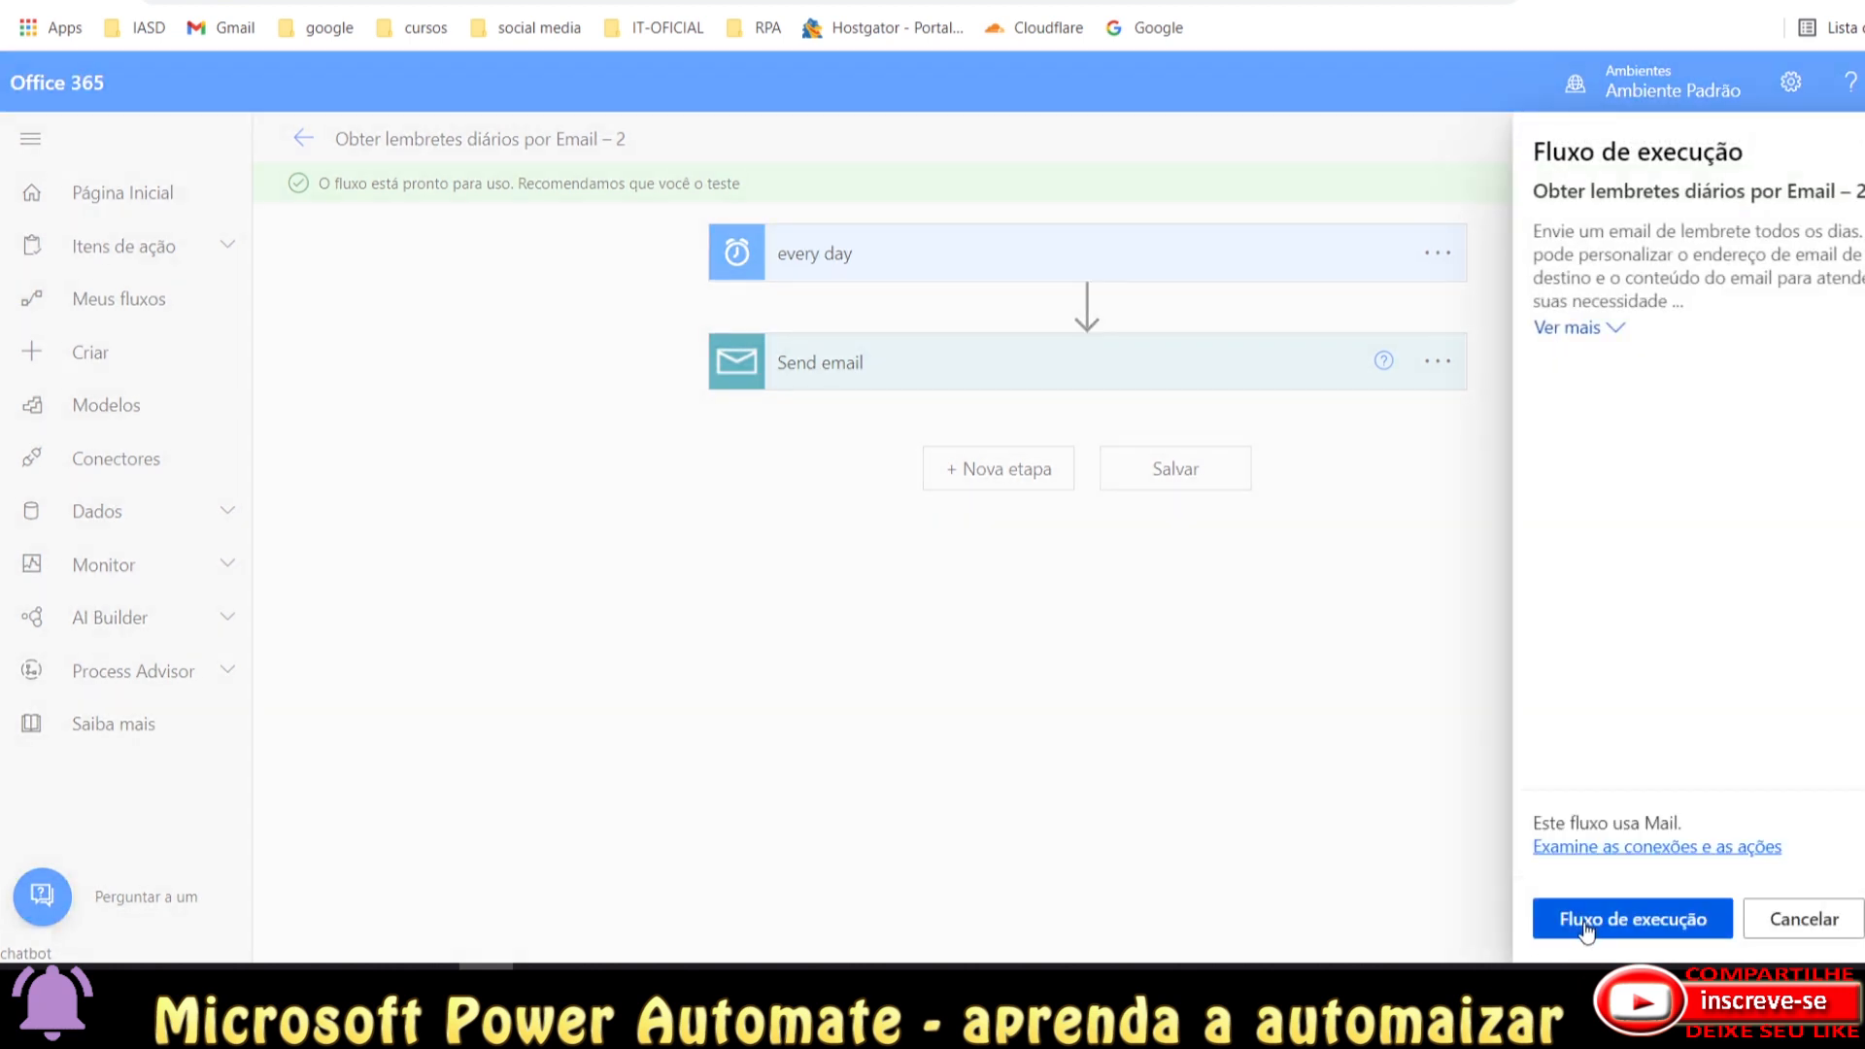
left_click(1585, 925)
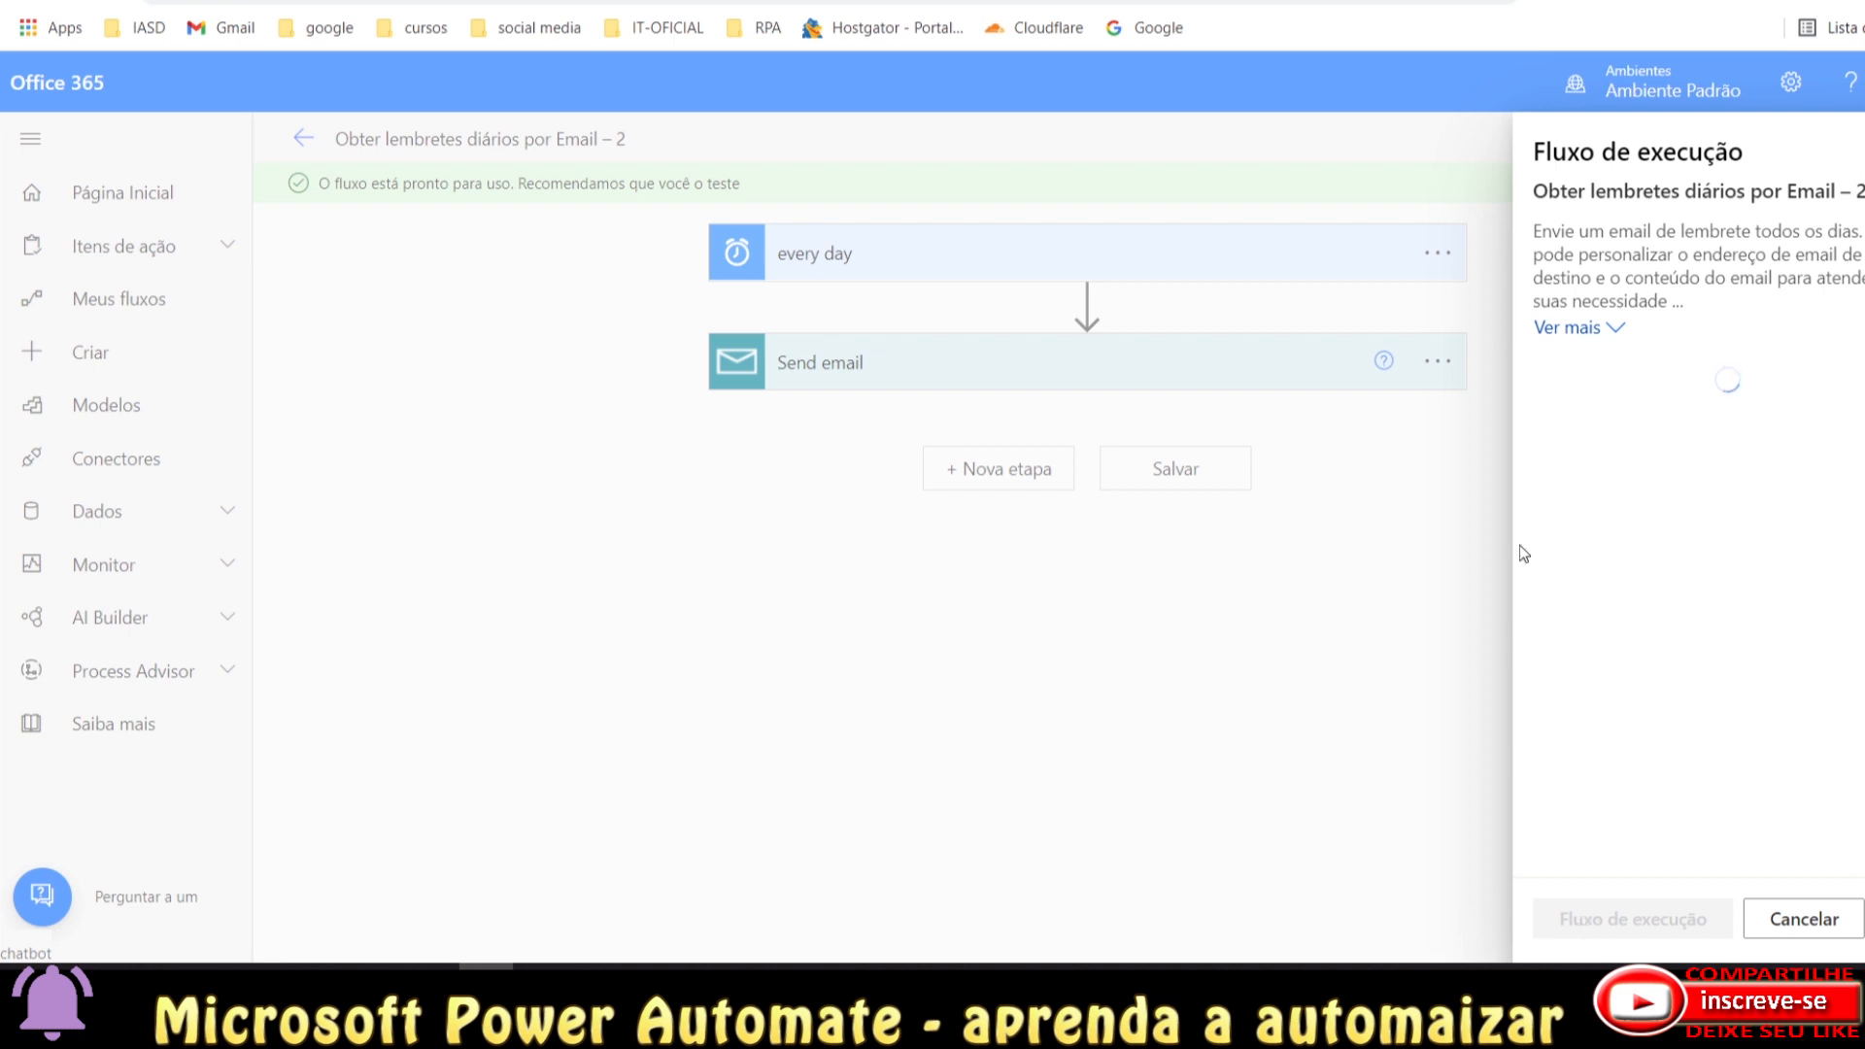
left_click_drag(1537, 154, 1741, 156)
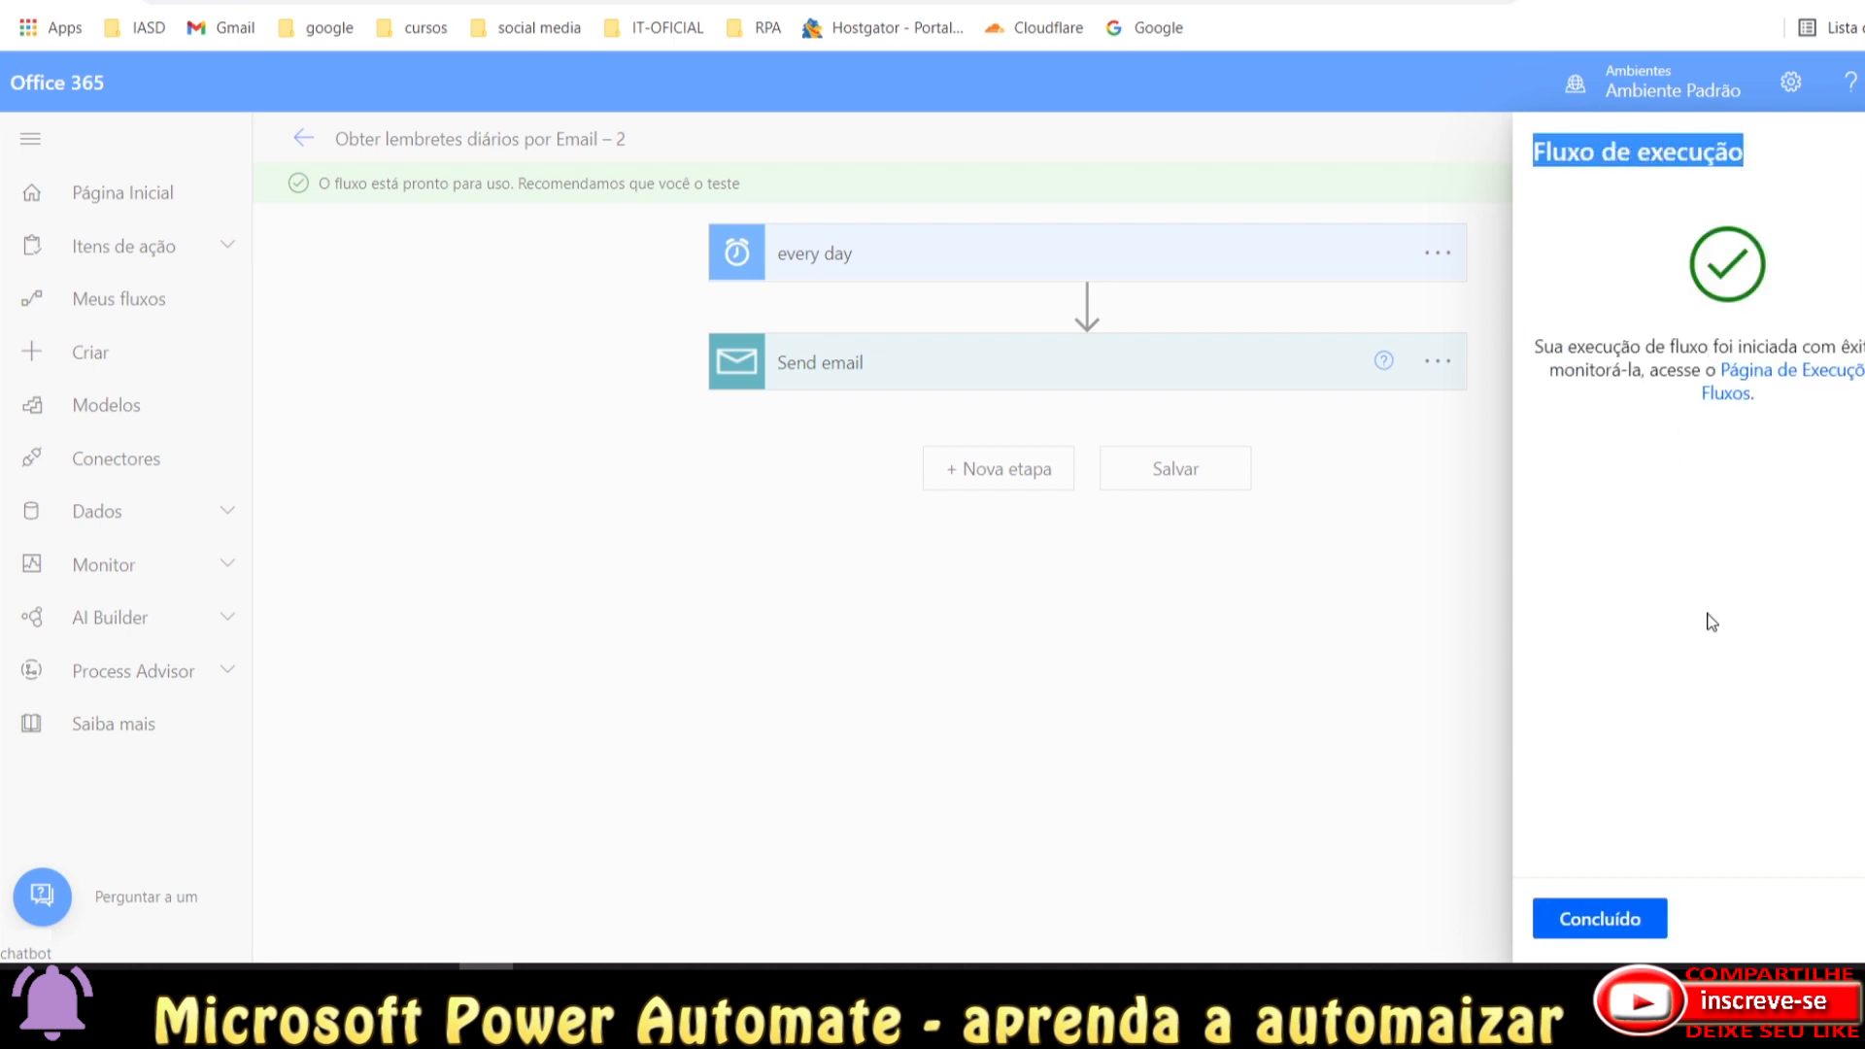
left_click(1612, 928)
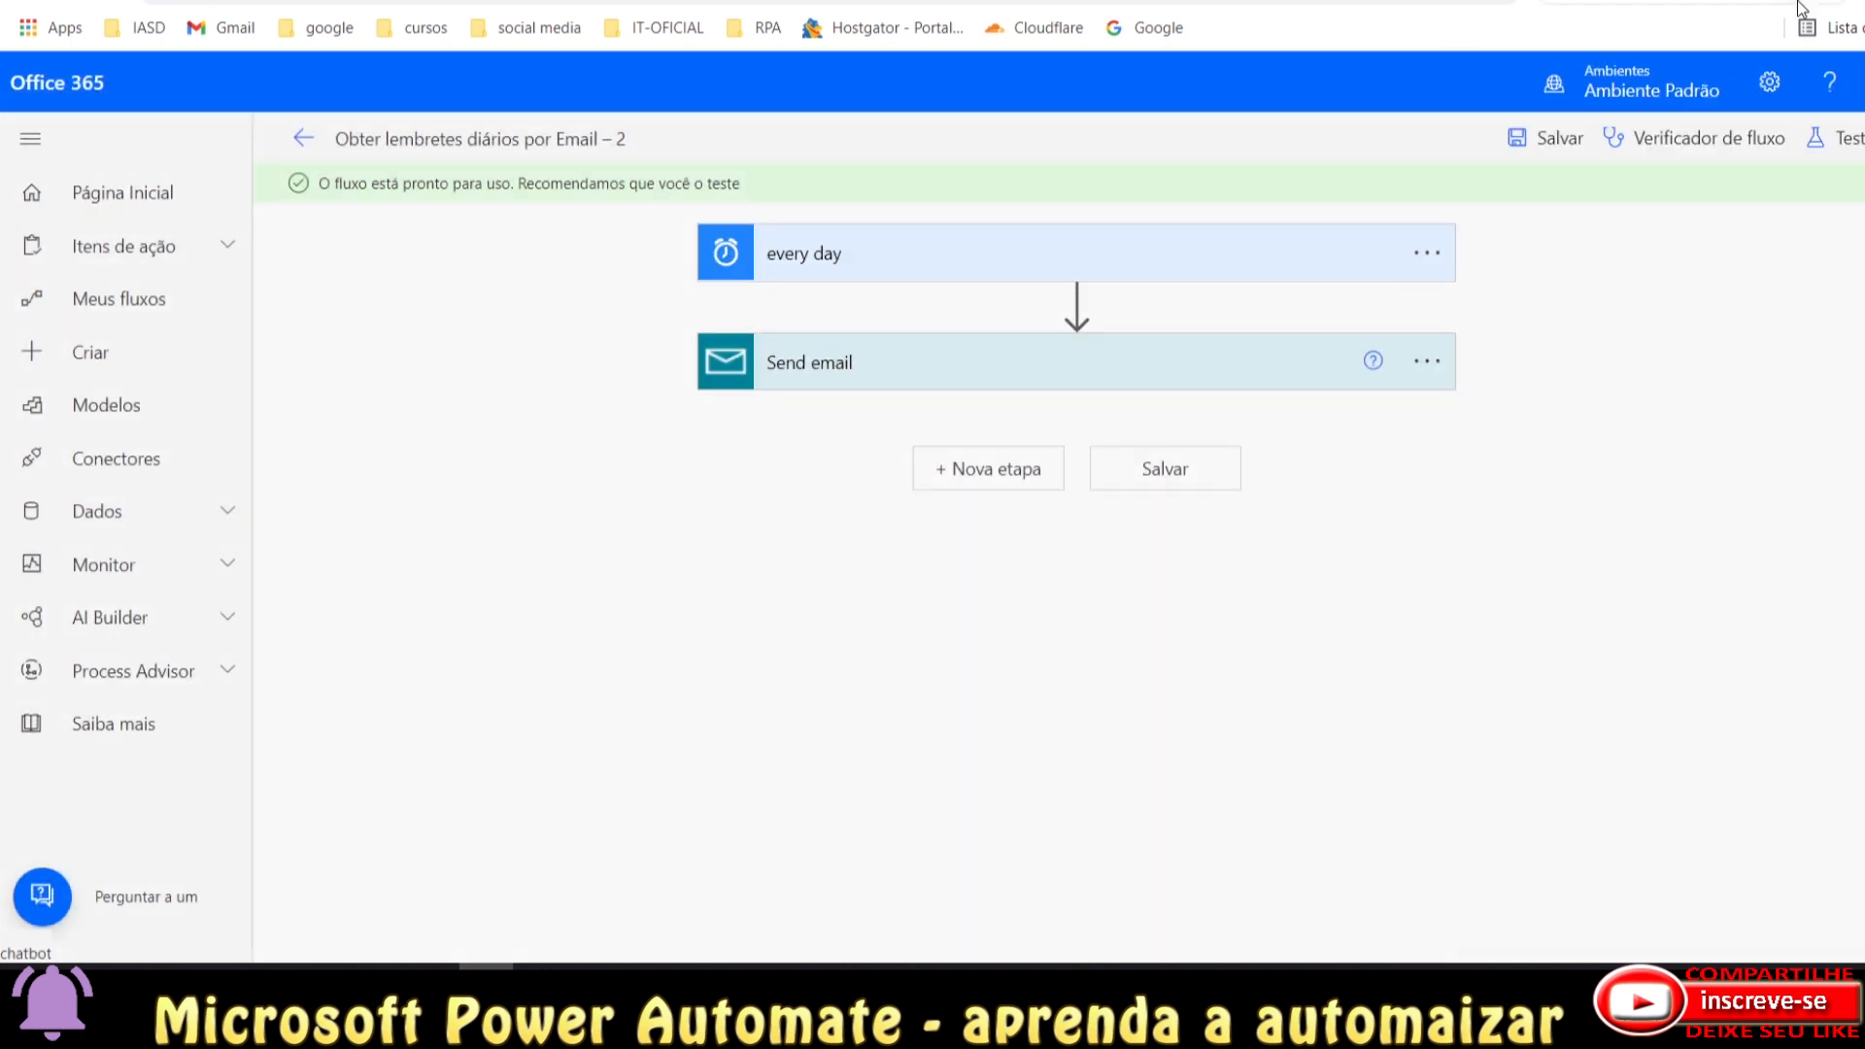
Open the Daily Reminder thread in Gmail and check the newest reminder sentence.
left_click(534, 964)
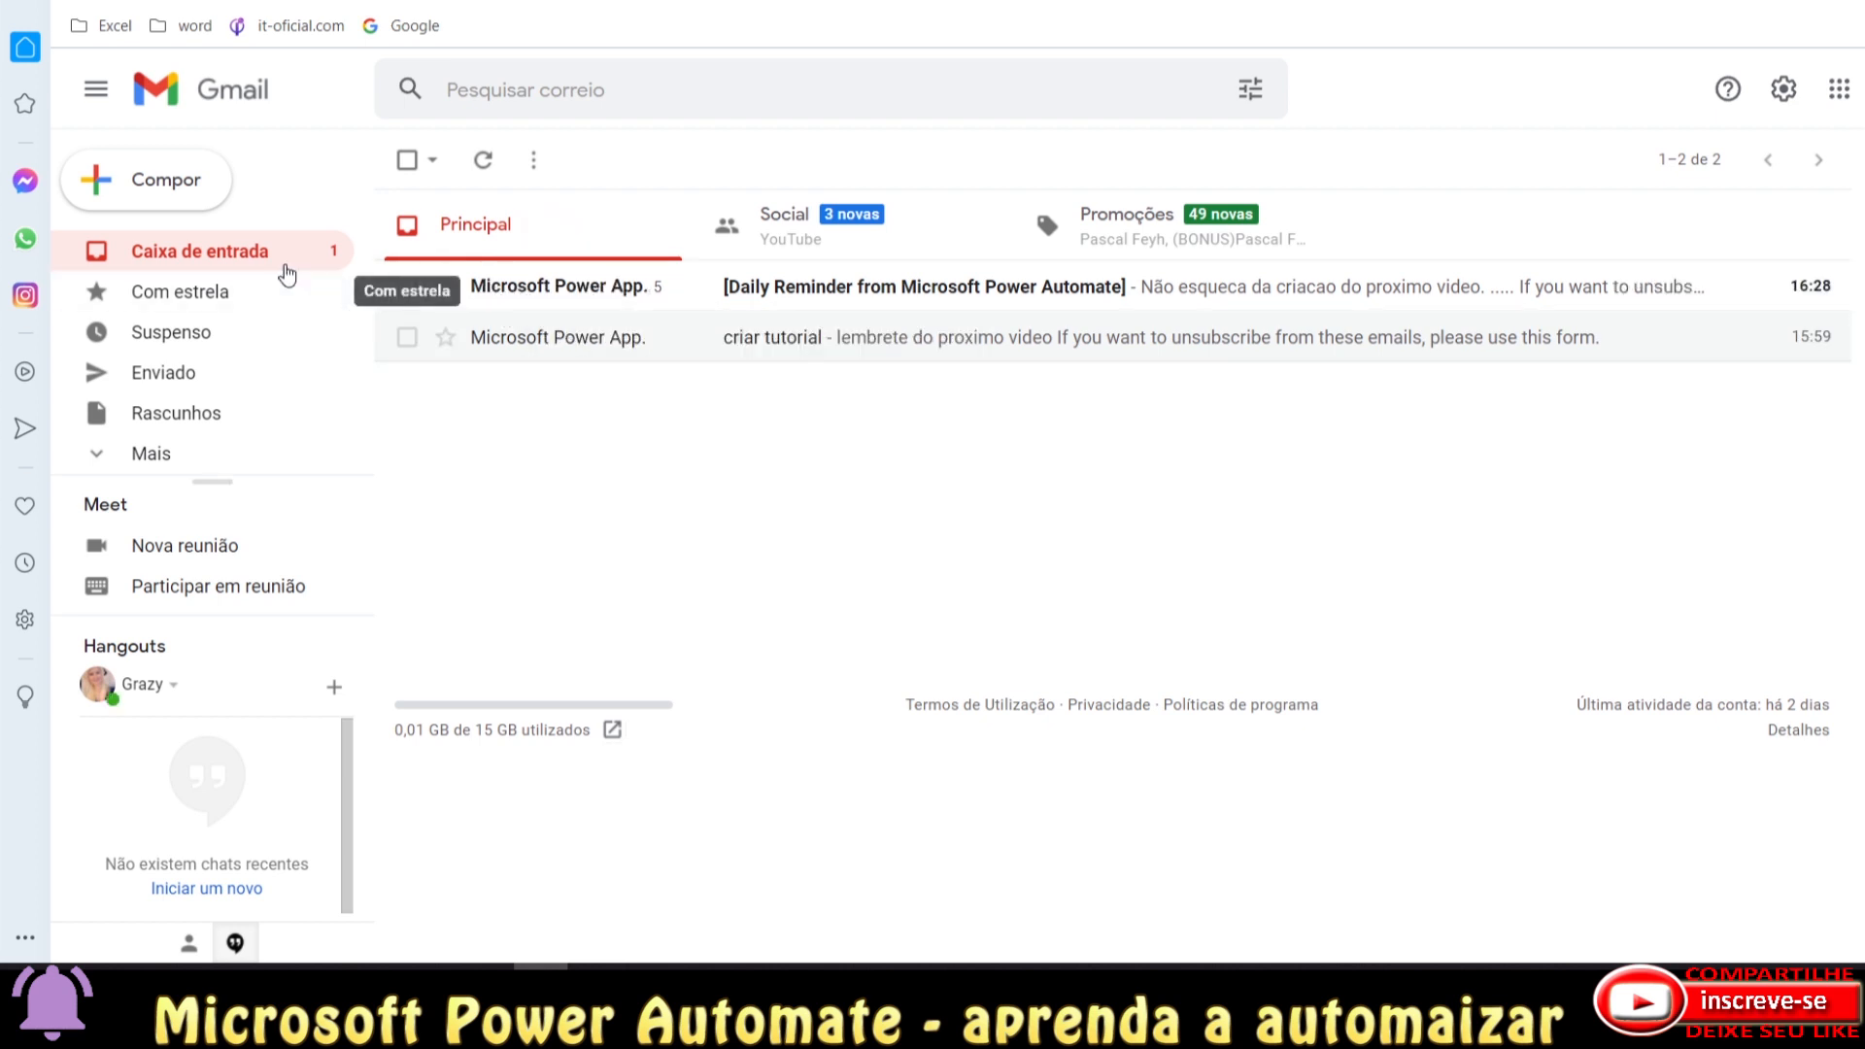
left_click(615, 296)
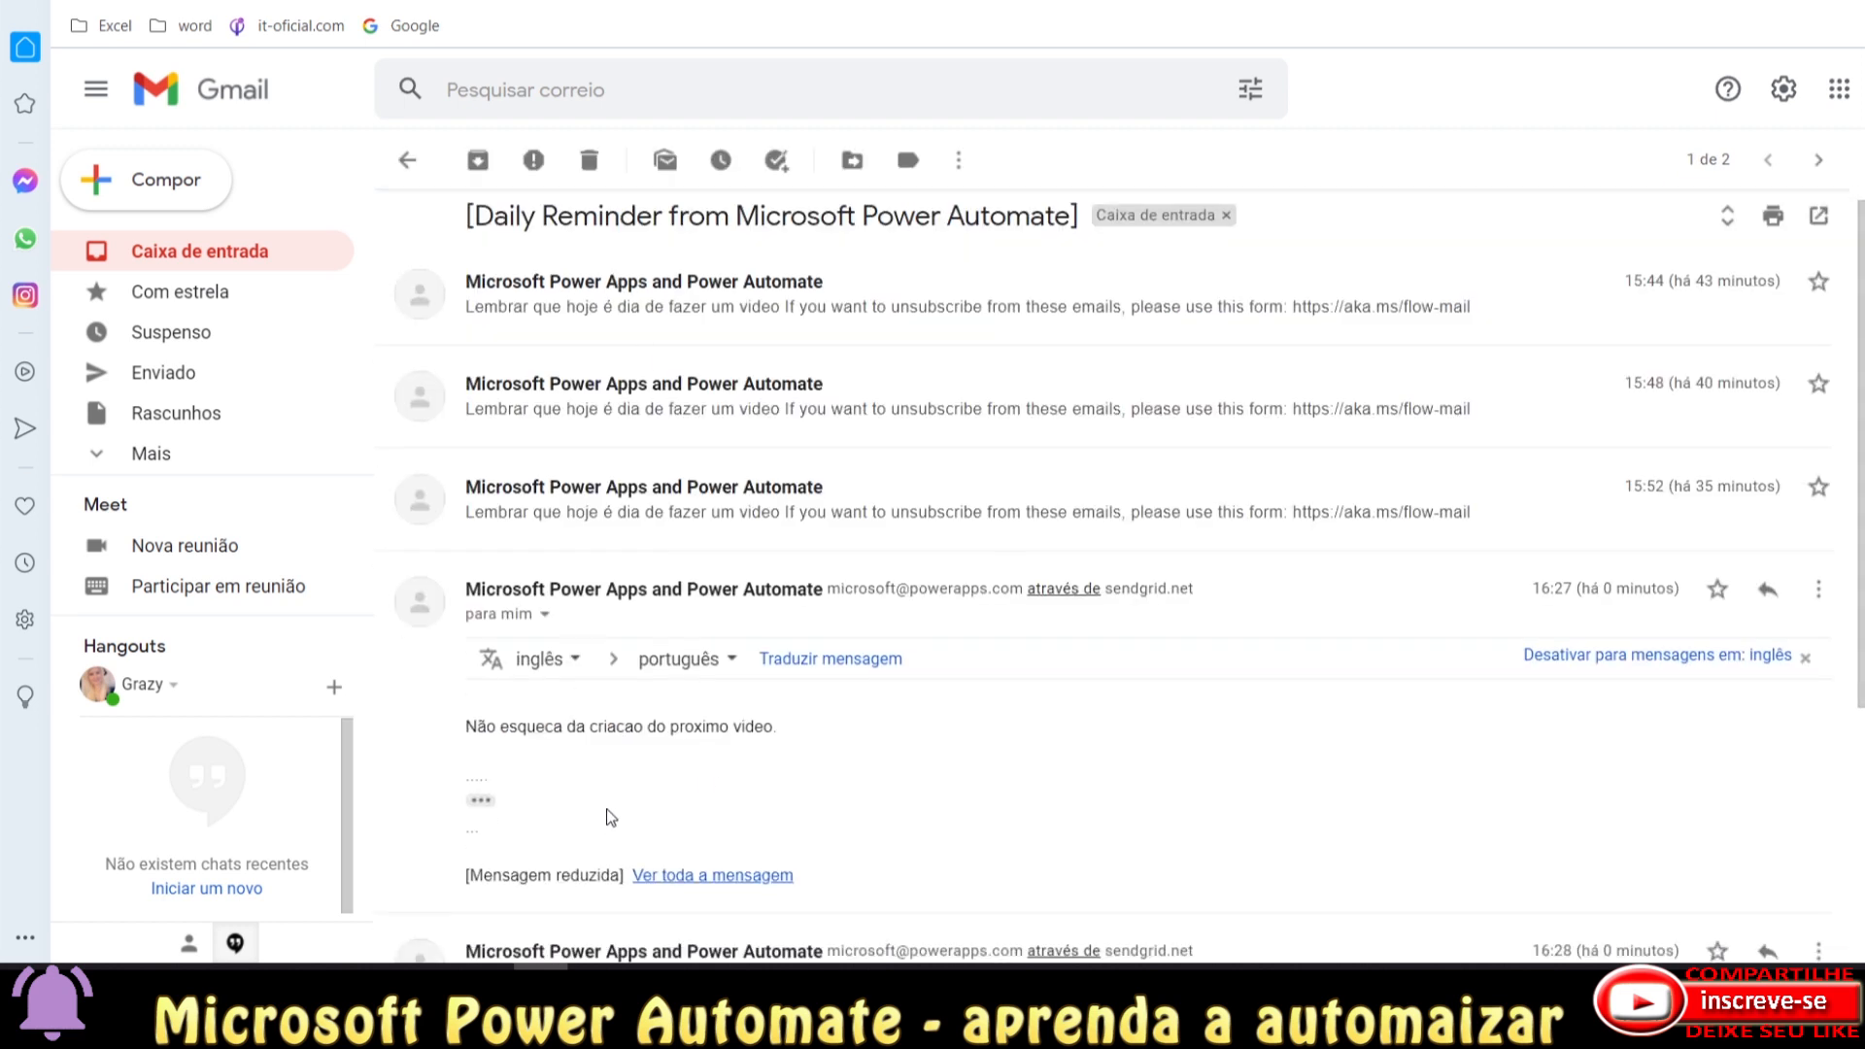
scroll(492, 592, "down", 2)
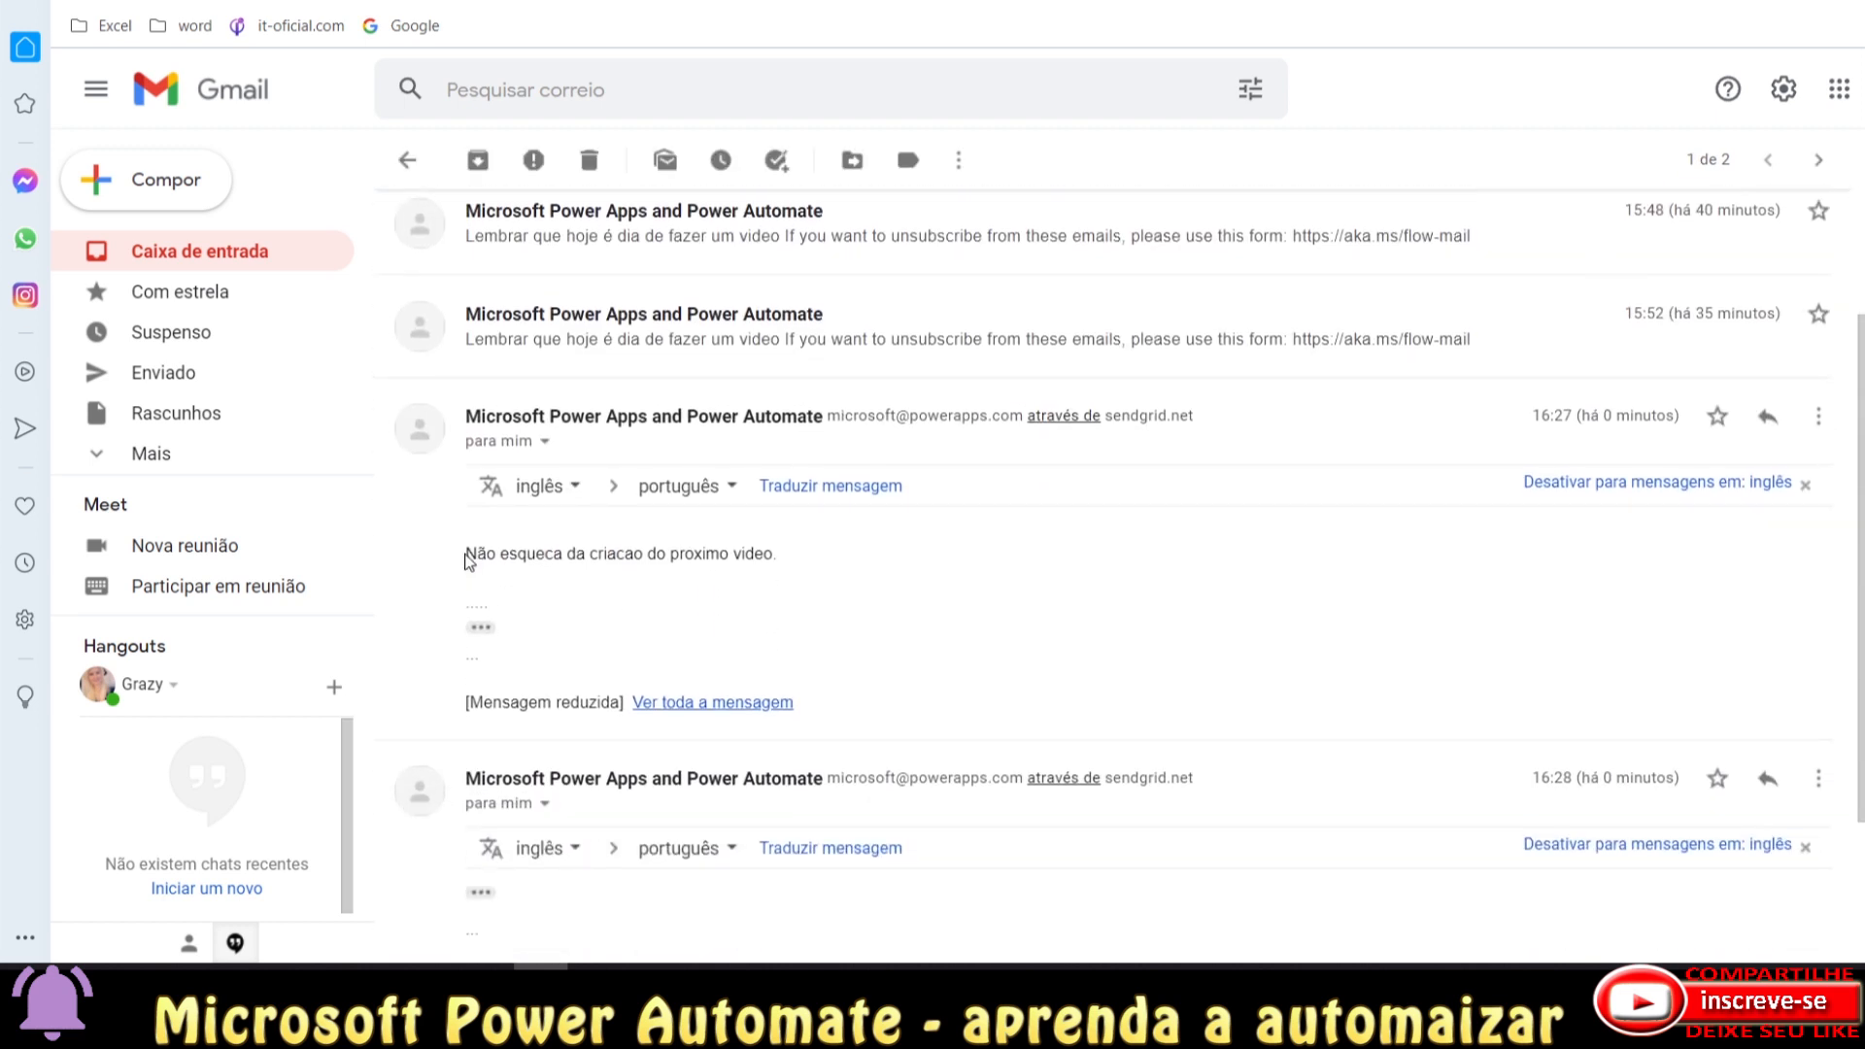
left_click_drag(470, 554, 509, 592)
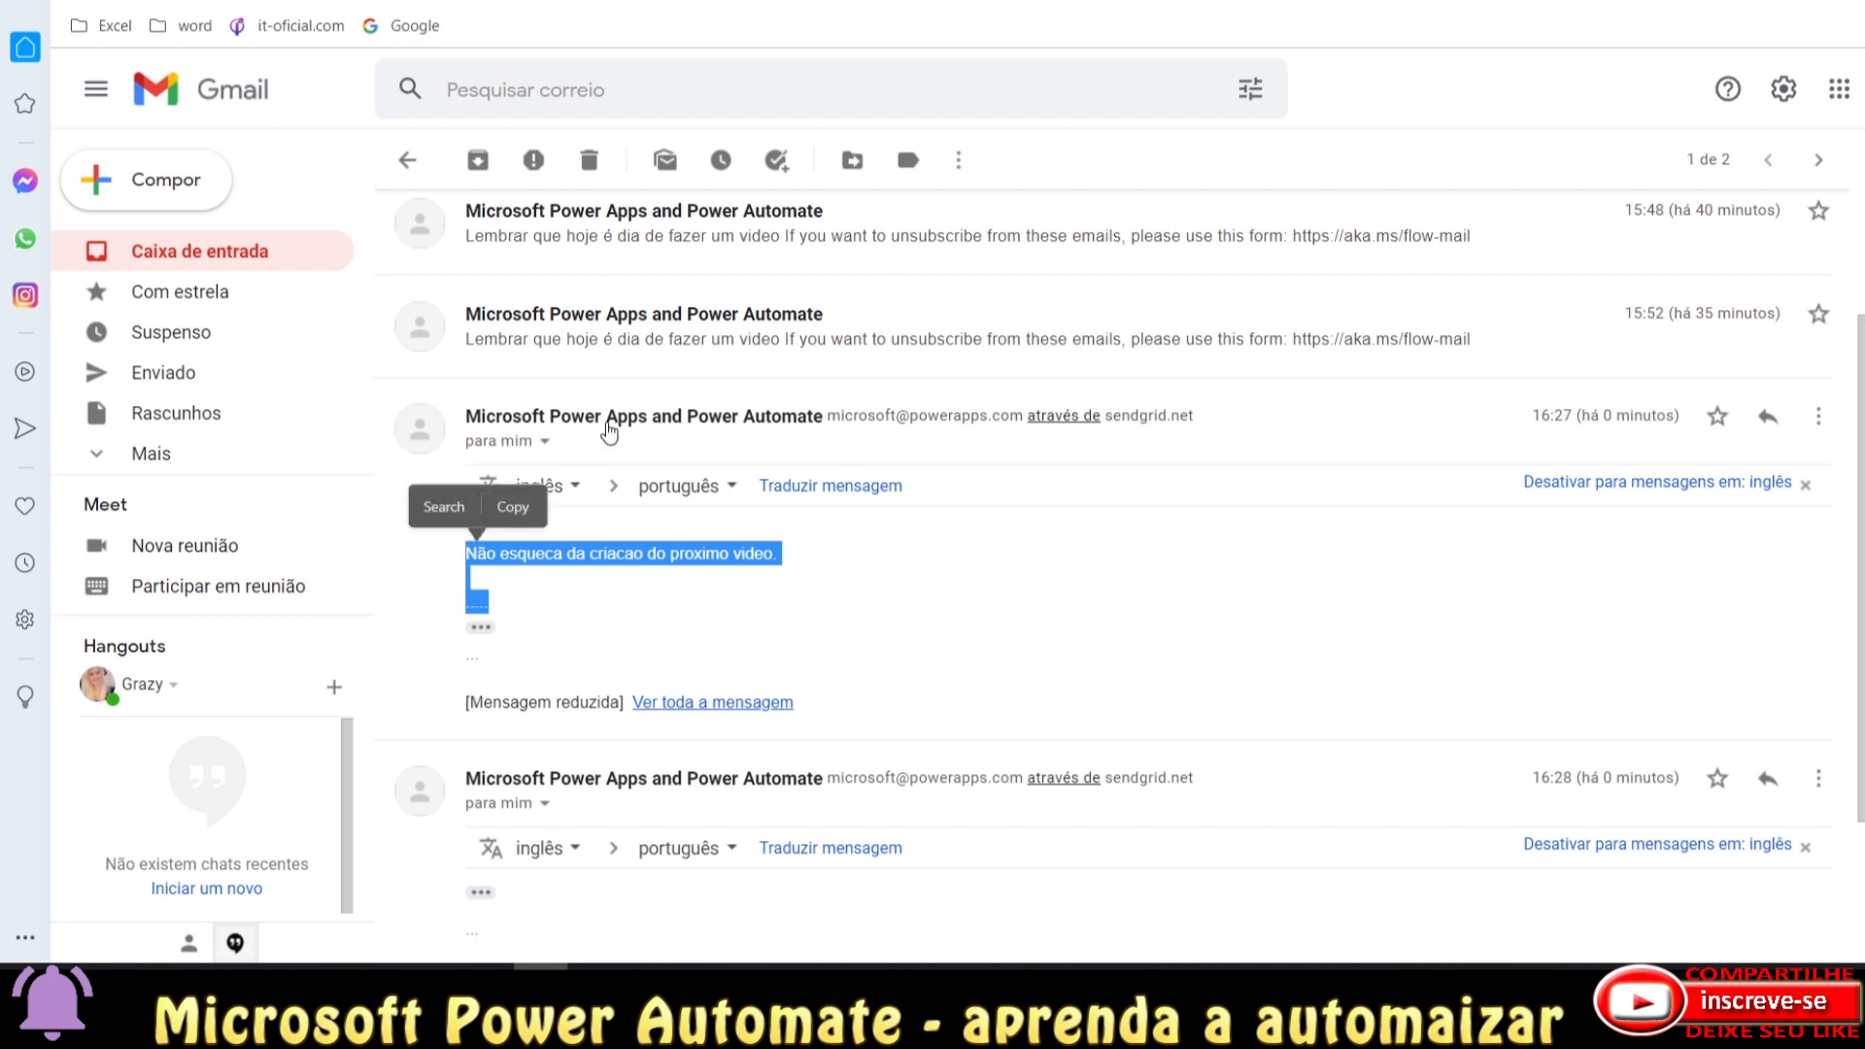
scroll(612, 427, "up", 2)
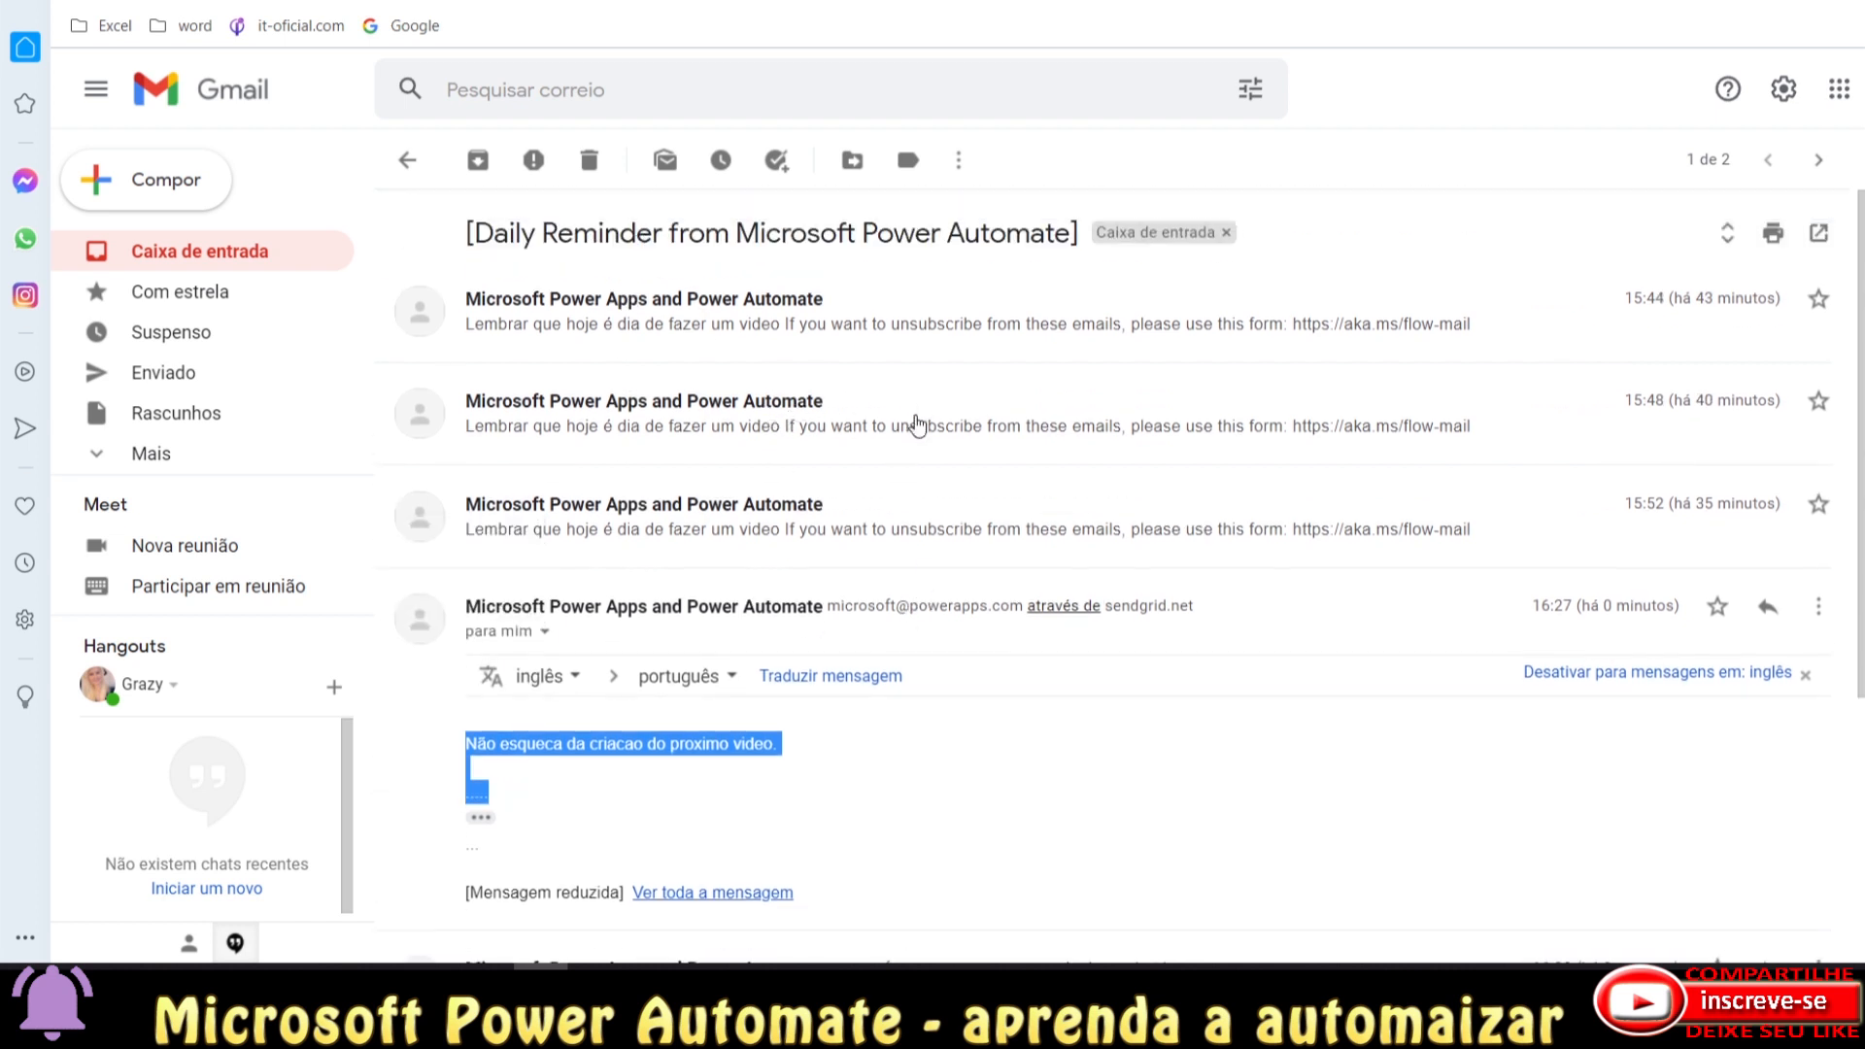
scroll(913, 515, "down", 4)
left_click(612, 799)
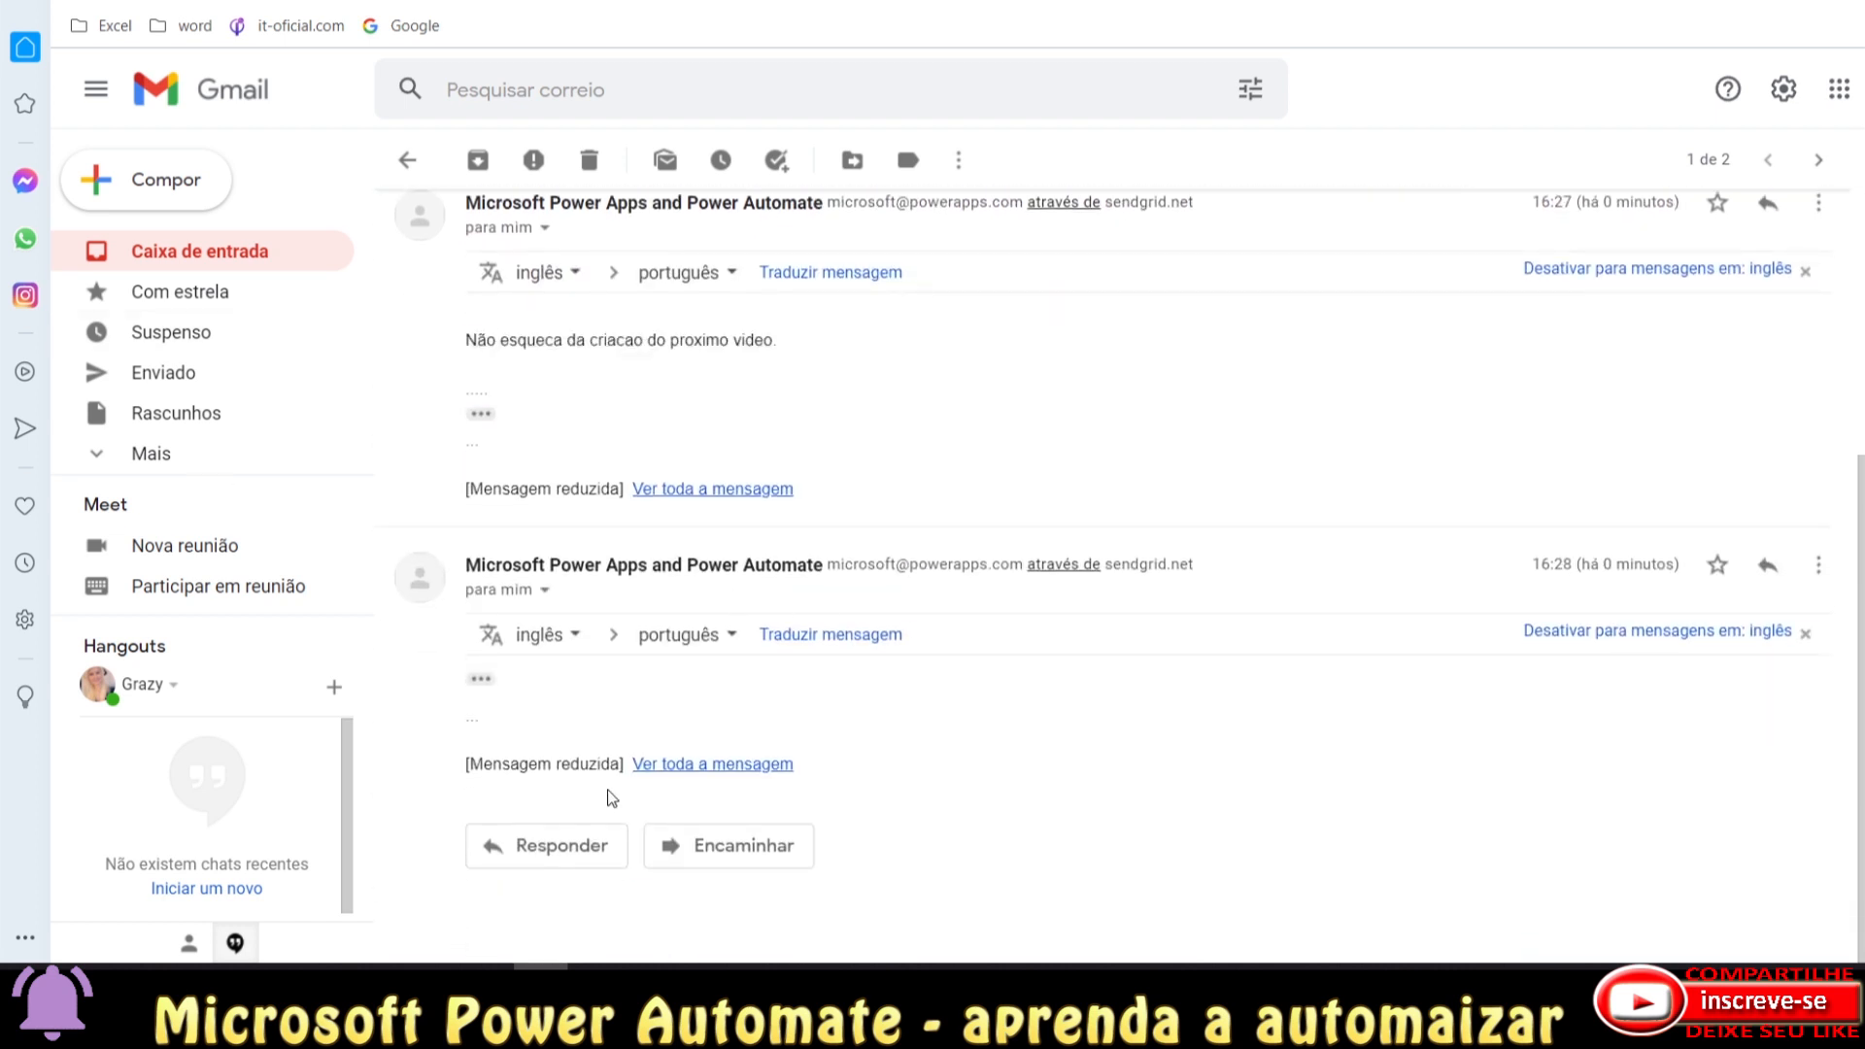
Expand the trimmed content of the 16:28 message and inspect its text.
left_click(483, 680)
scroll(646, 641, "down", 2)
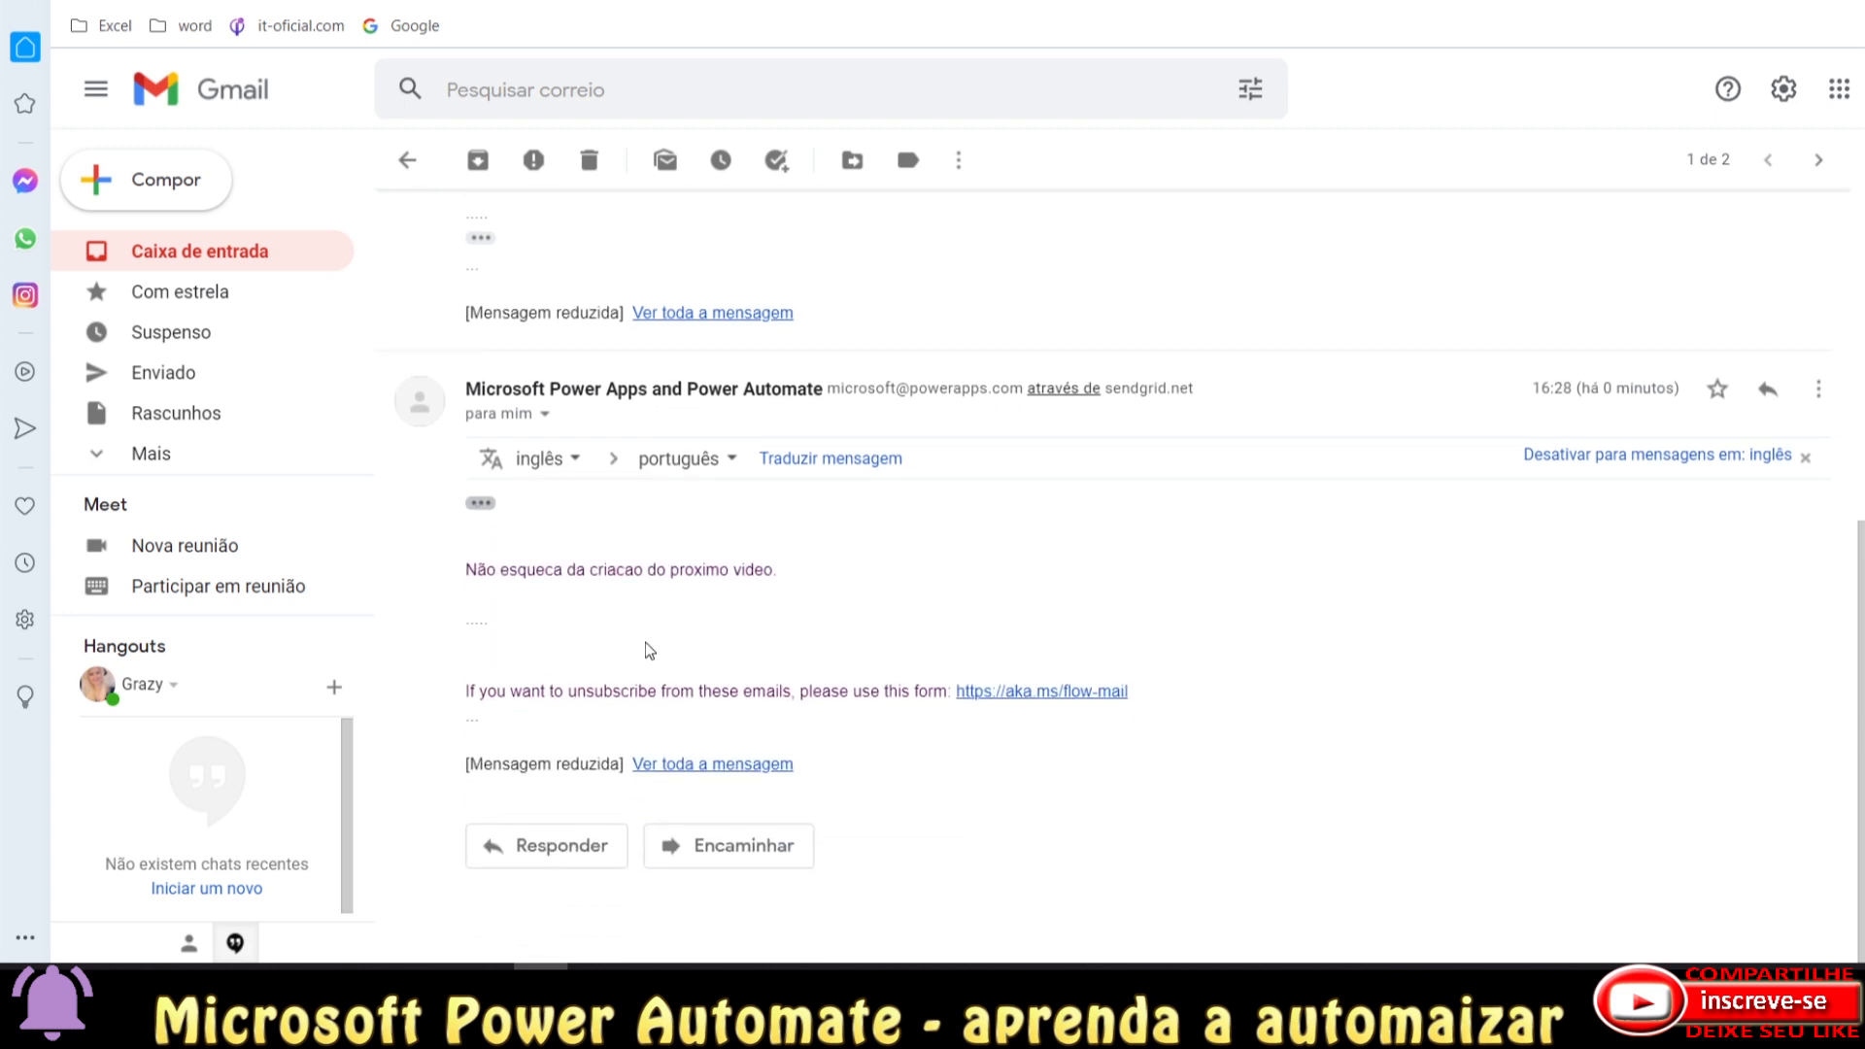
left_click_drag(472, 571, 787, 661)
scroll(788, 641, "up", 2)
scroll(802, 604, "up", 1)
scroll(821, 622, "down", 2)
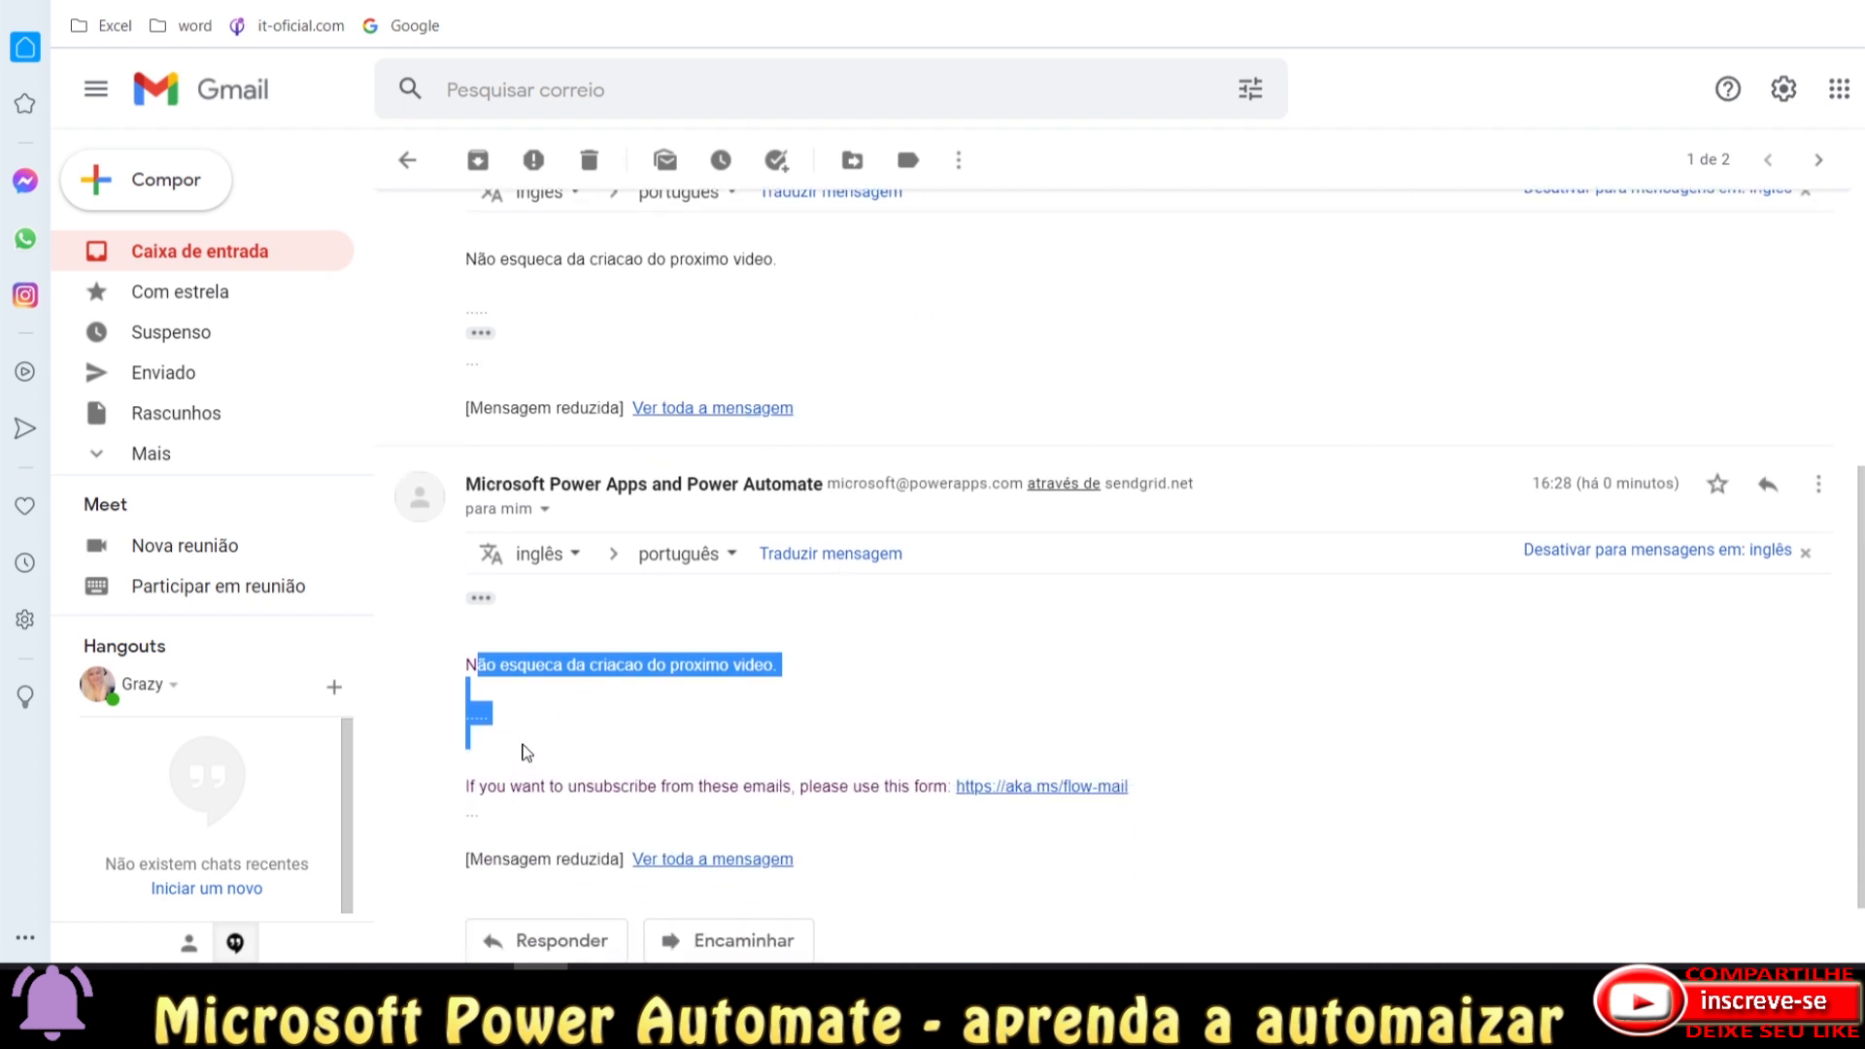
left_click(472, 670)
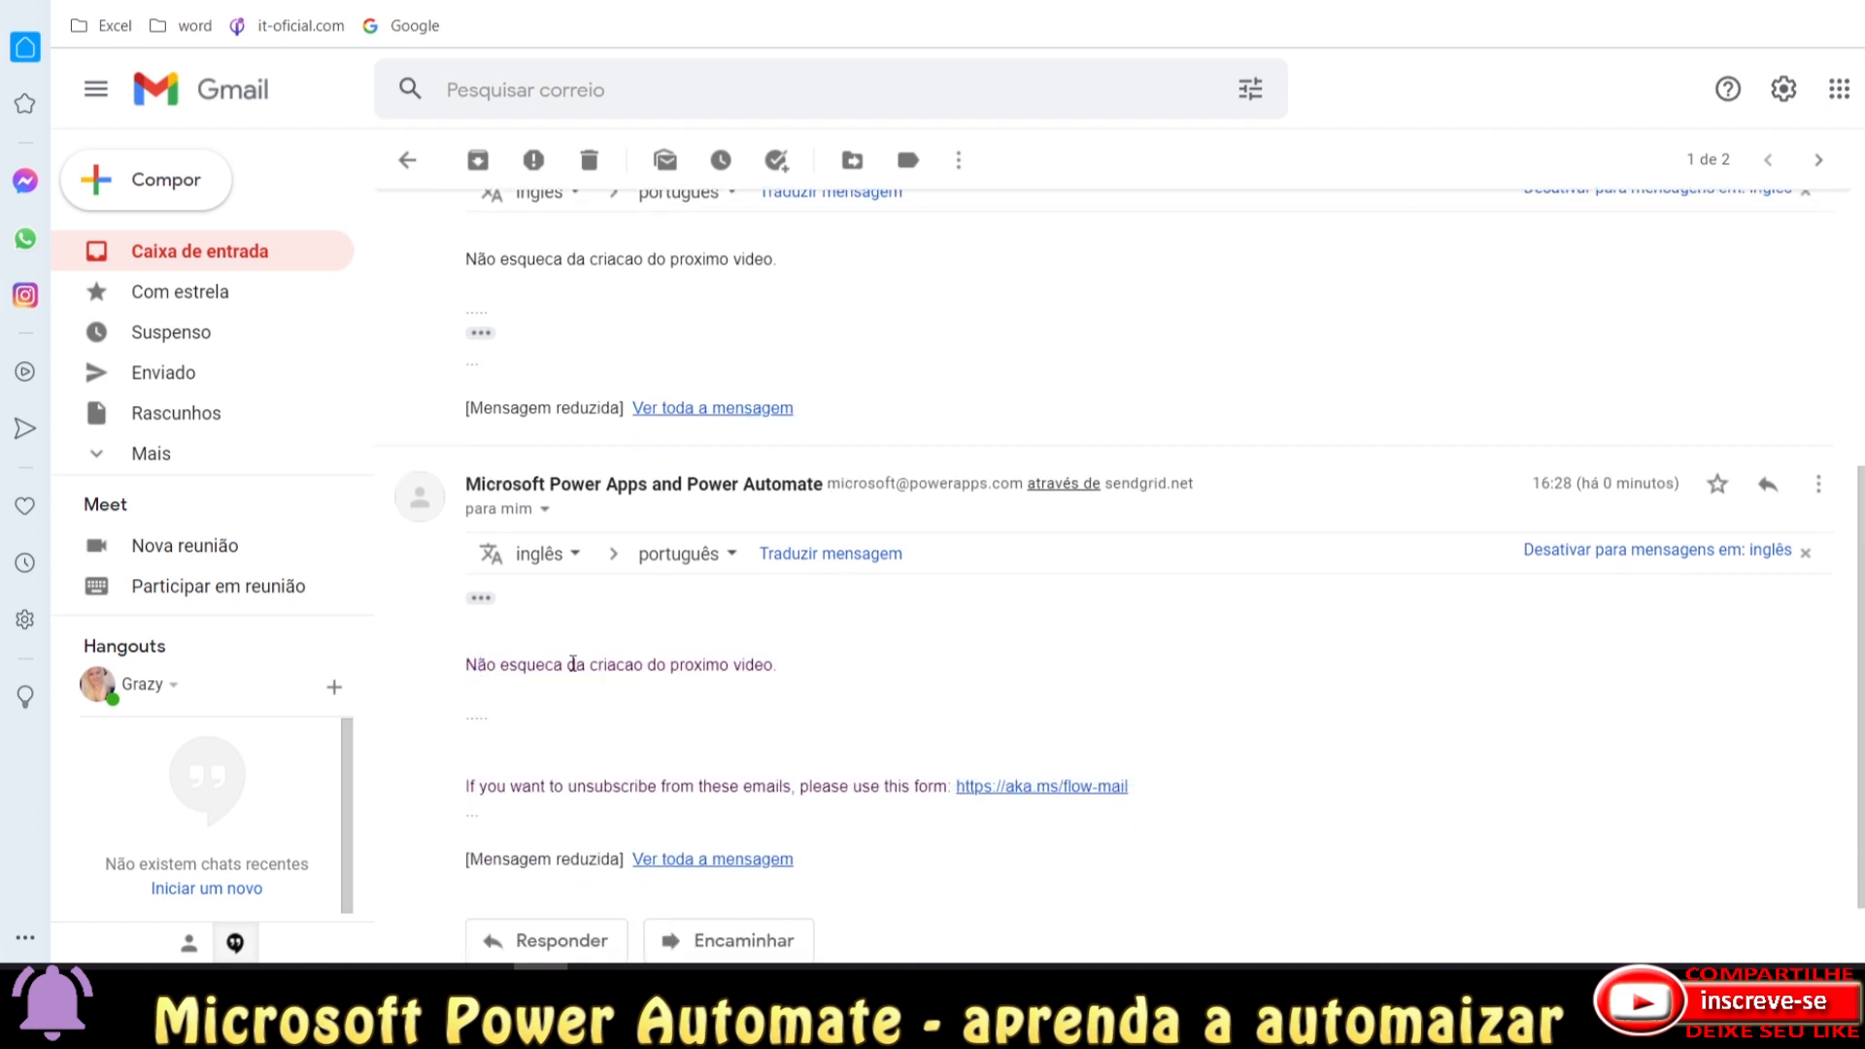
scroll(719, 713, "up", 3)
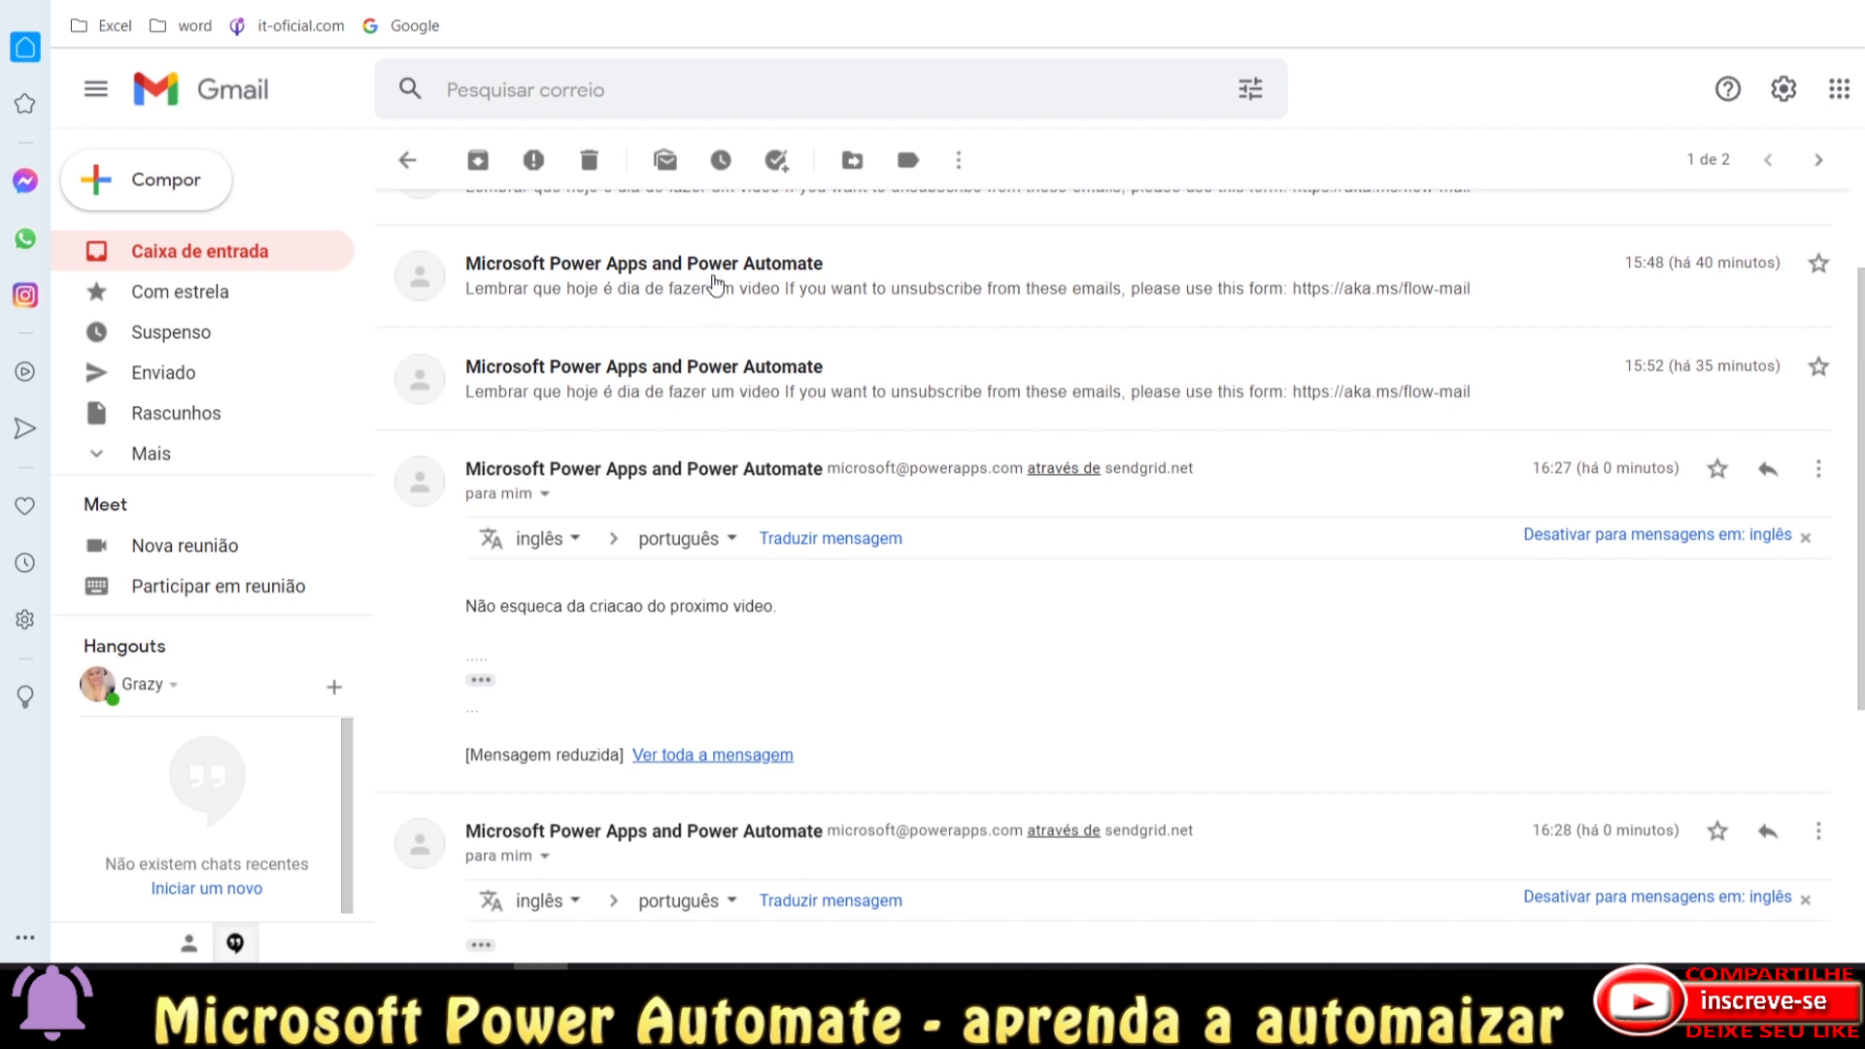
Expand the earlier 15:48 message and compare its reminder text with the newest one.
left_click(716, 283)
left_click(481, 314)
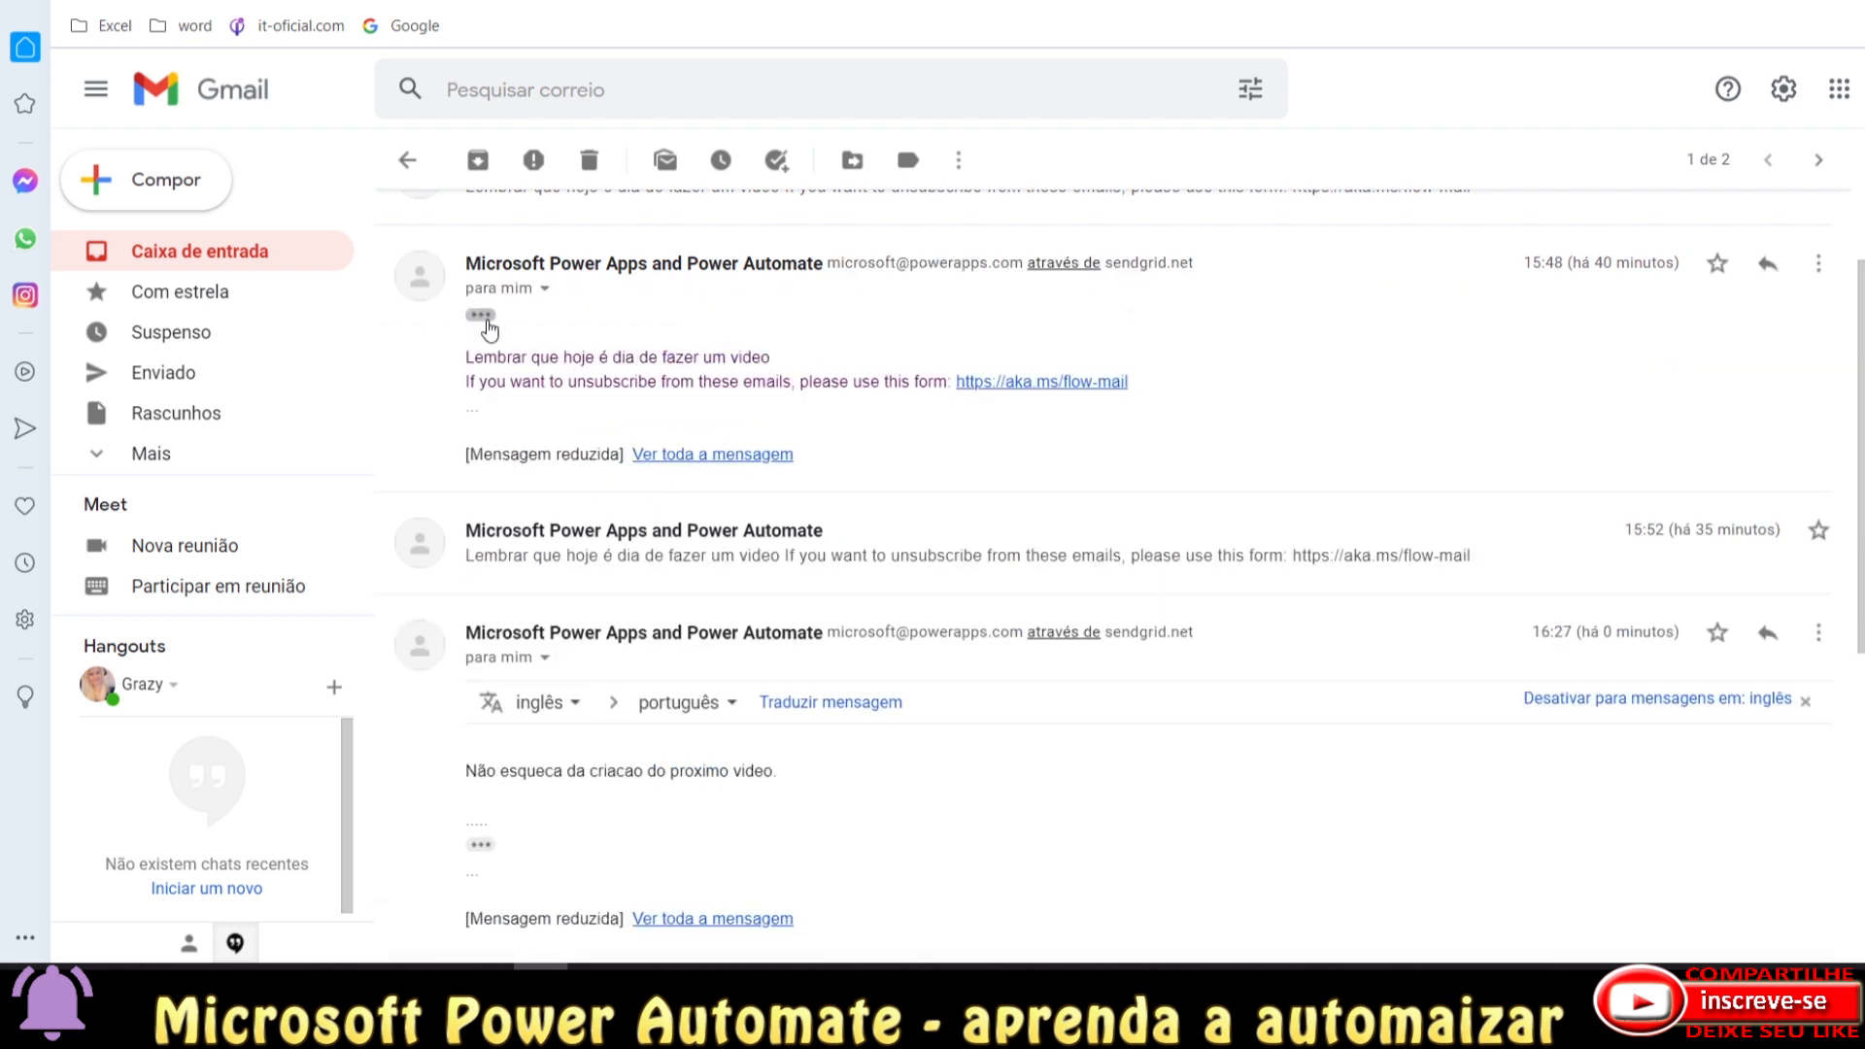
left_click_drag(466, 355, 761, 352)
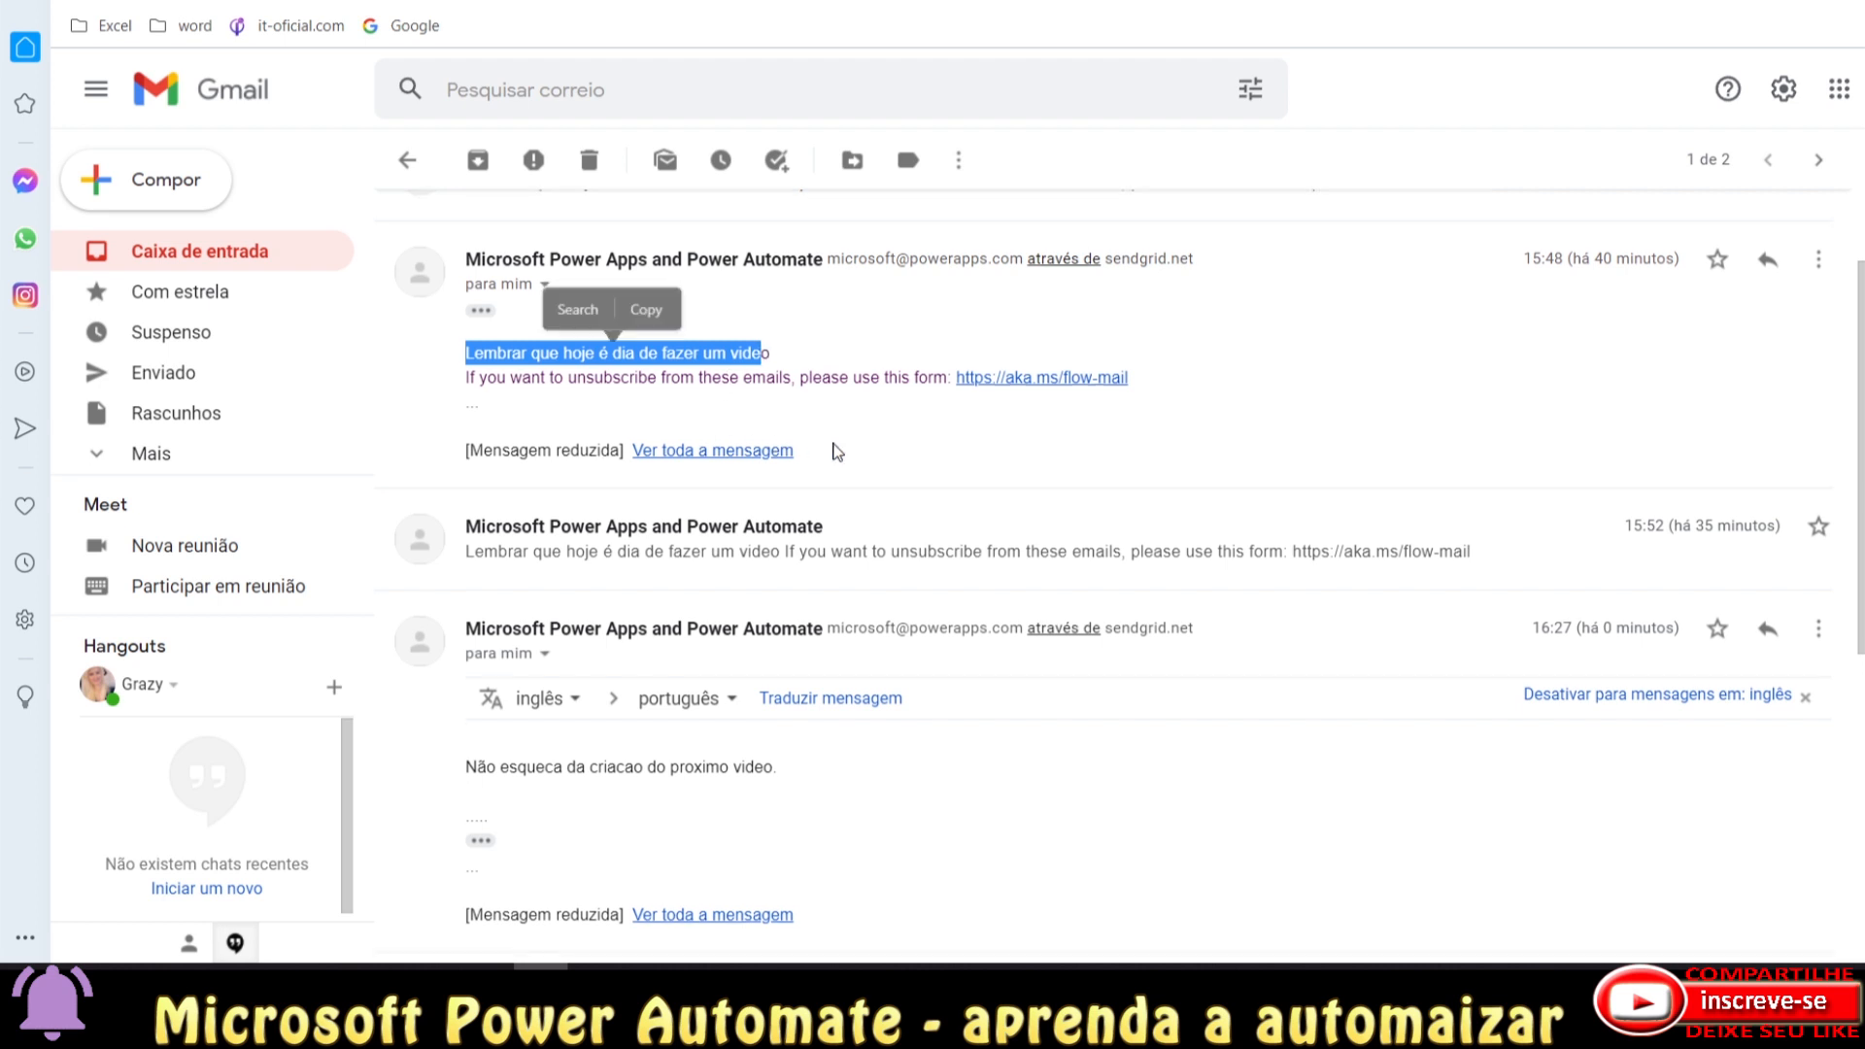
scroll(470, 573, "down", 6)
left_click_drag(464, 581, 541, 648)
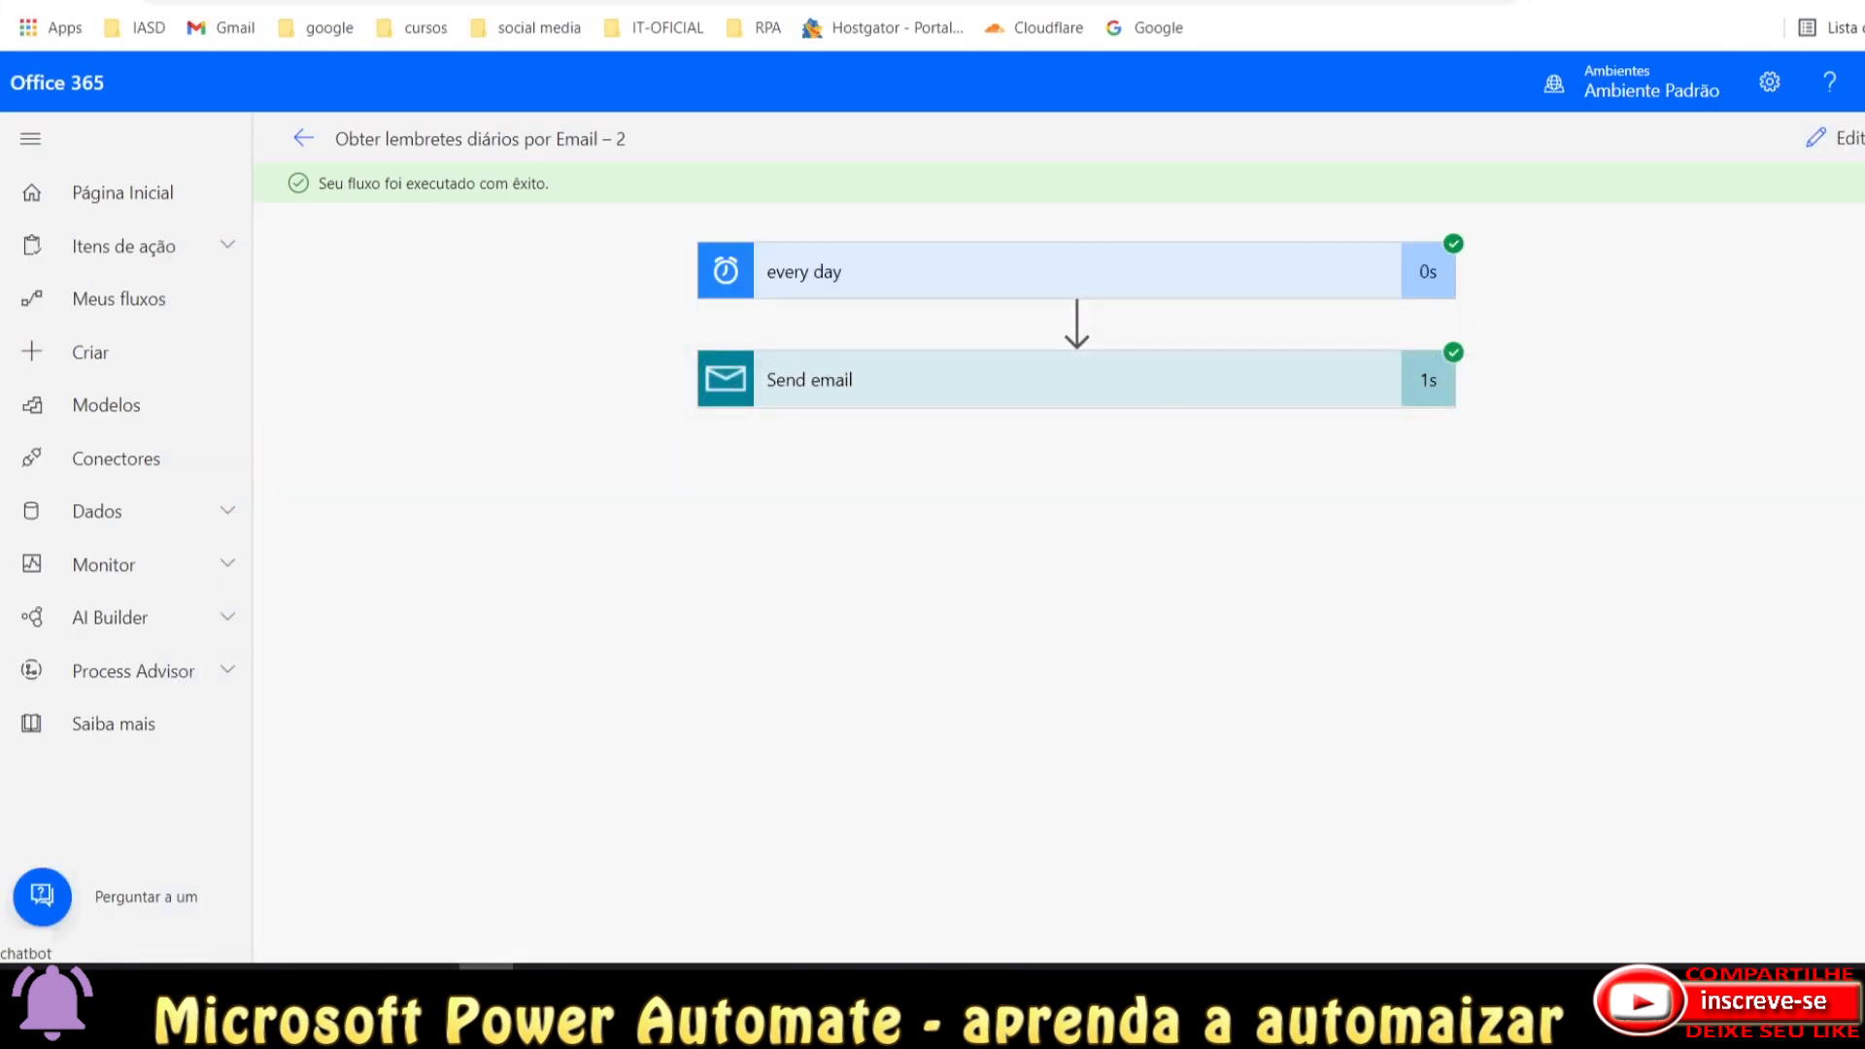
Return to Power Automate and open the Meus fluxos list.
key("ctrl+Tab")
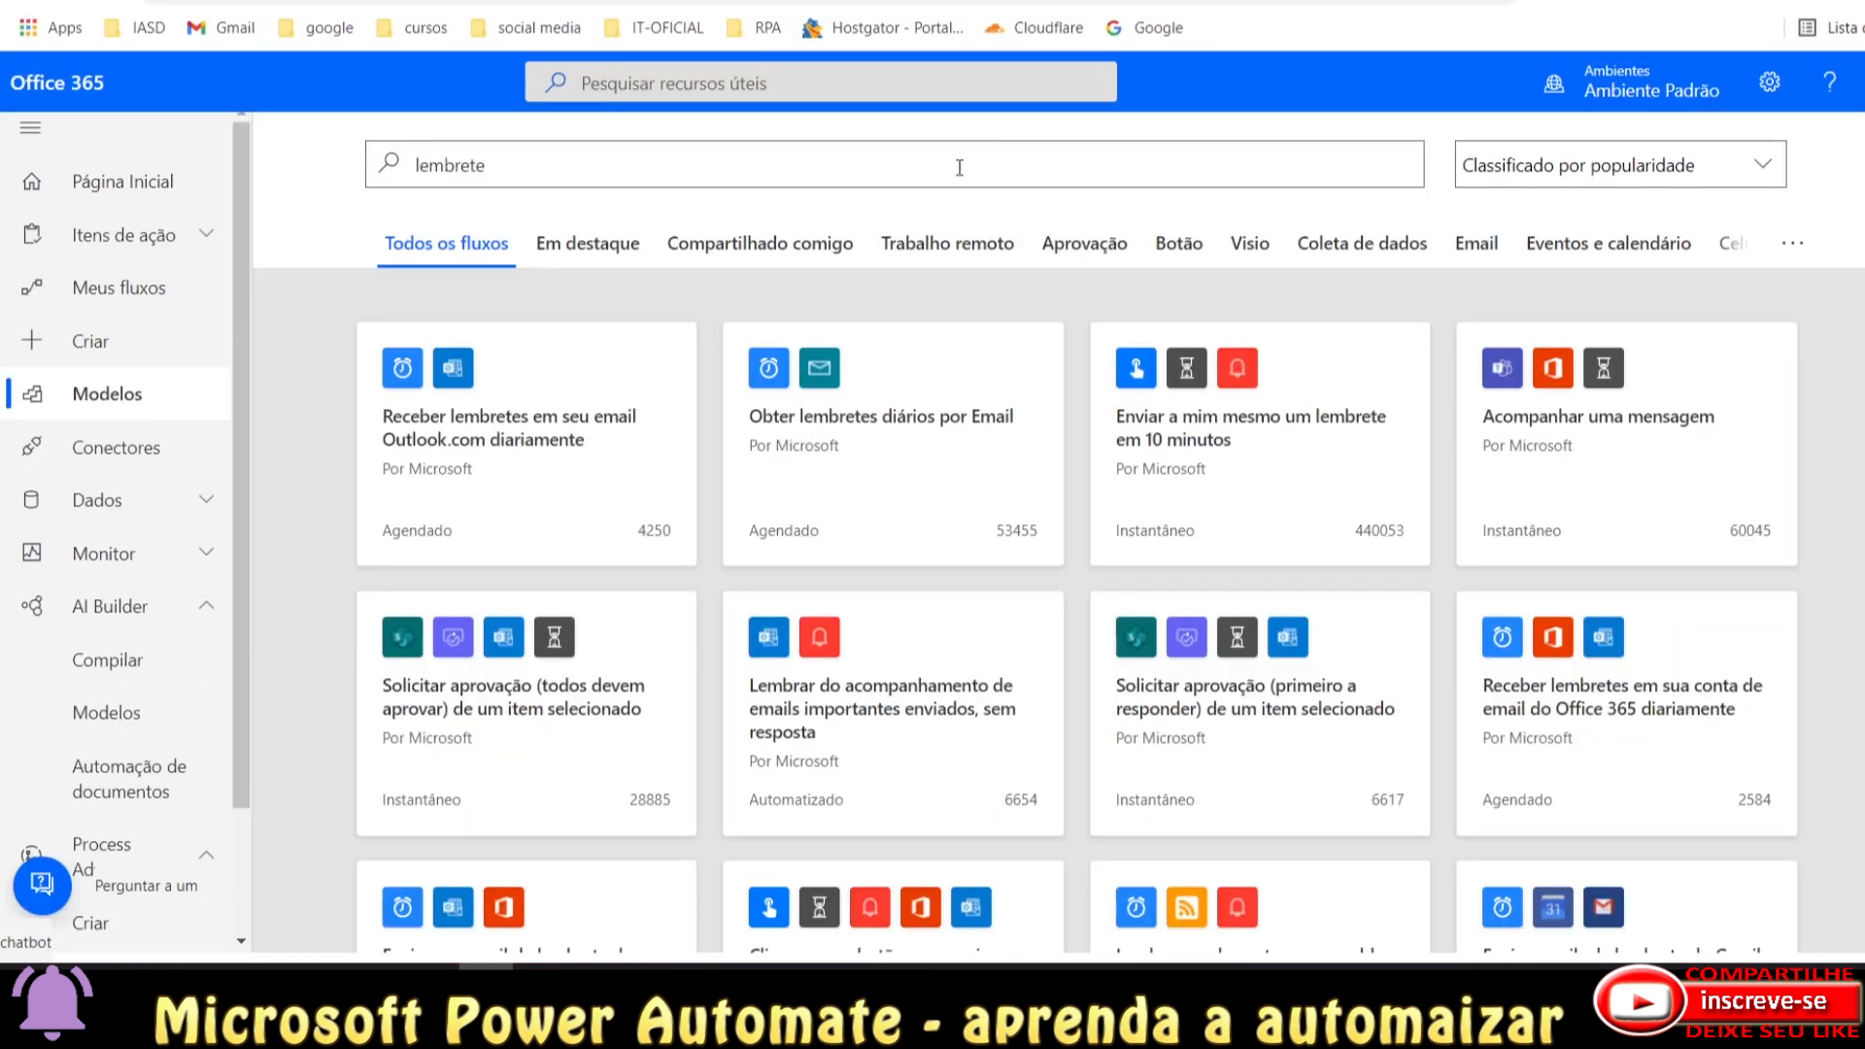
left_click(92, 295)
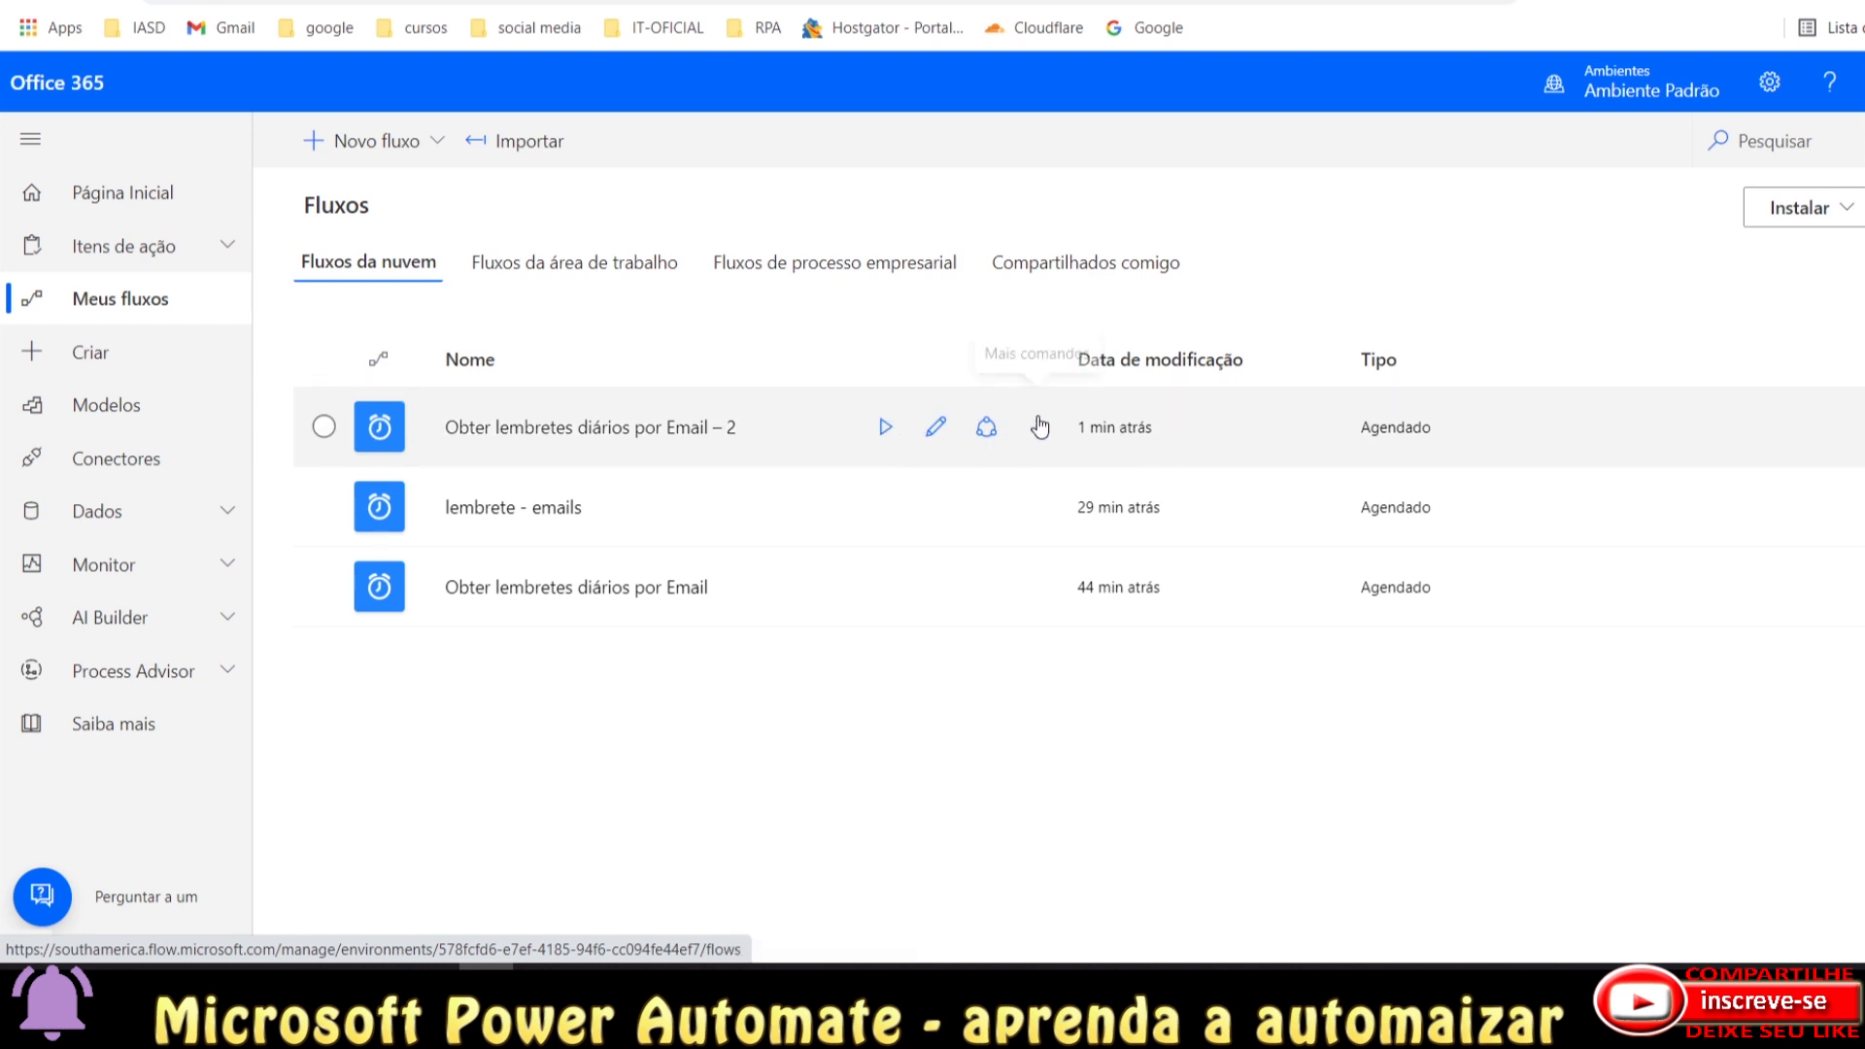
Open the reminder flow, inspect its every day trigger and Send email card, then go back.
left_click(935, 428)
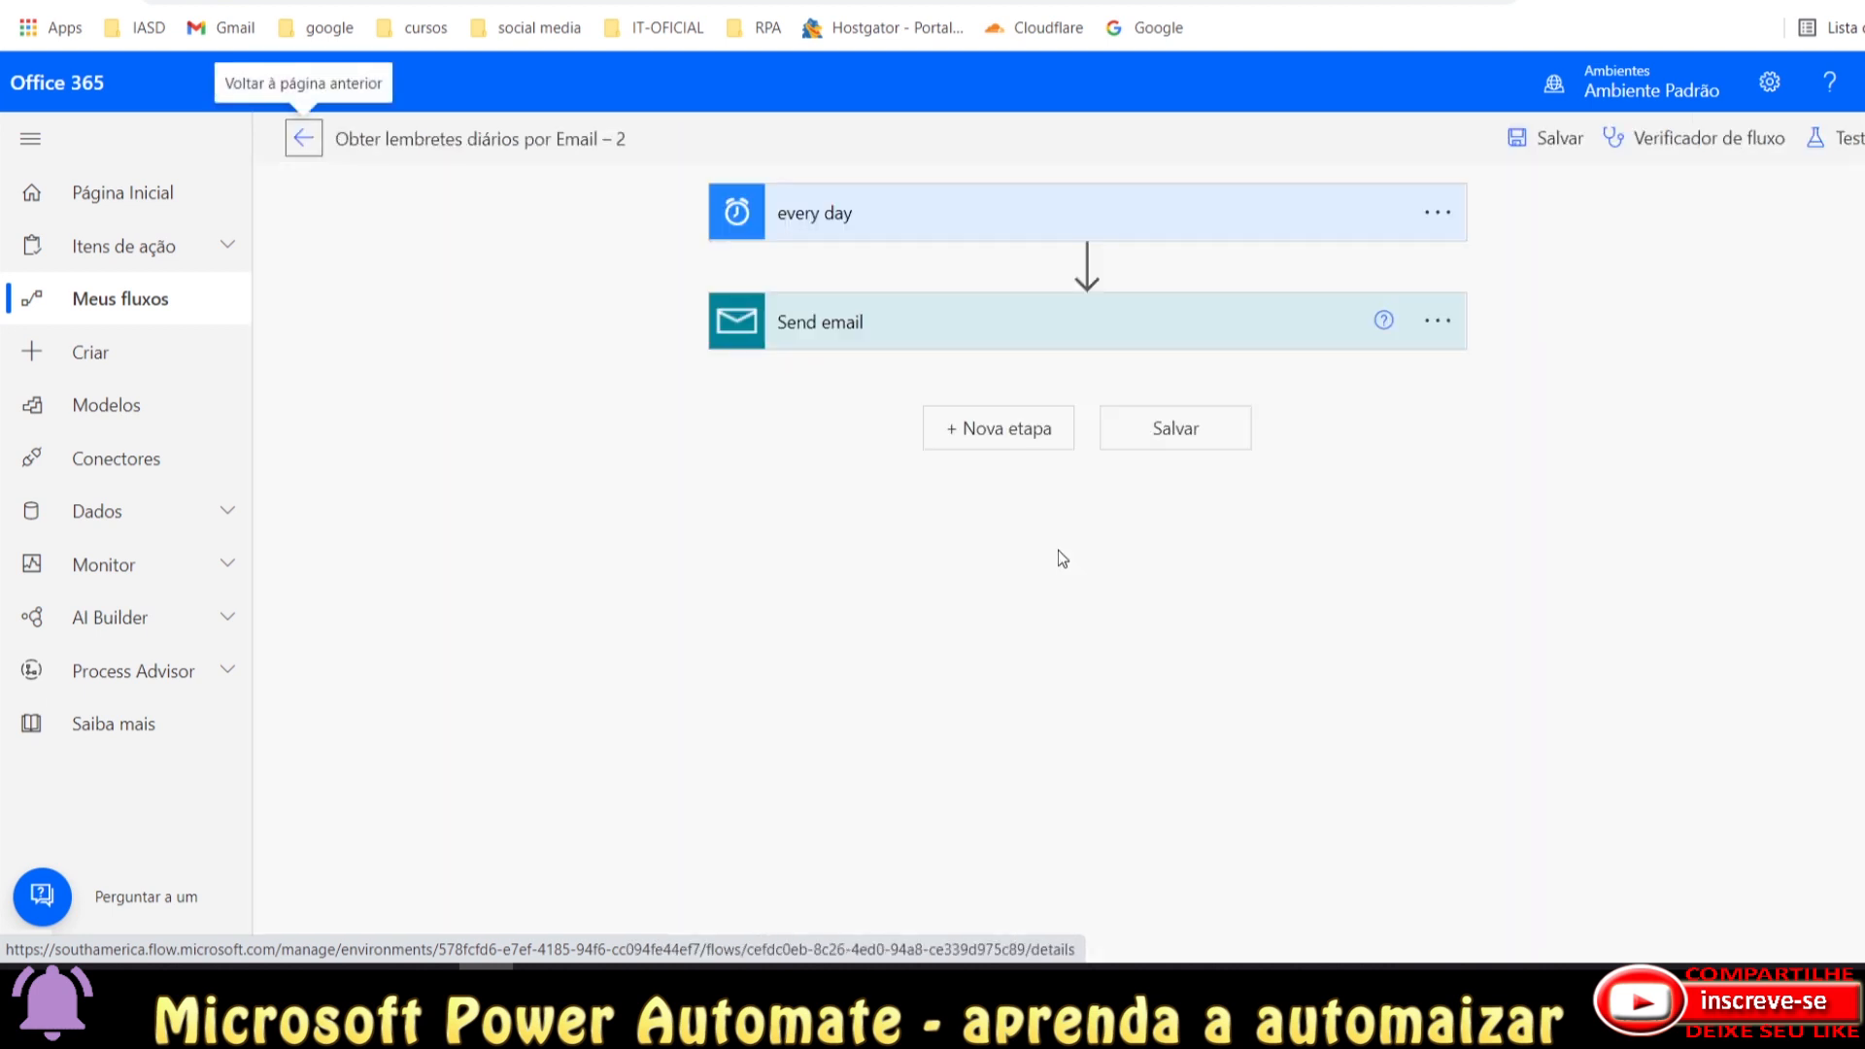
left_click(1270, 225)
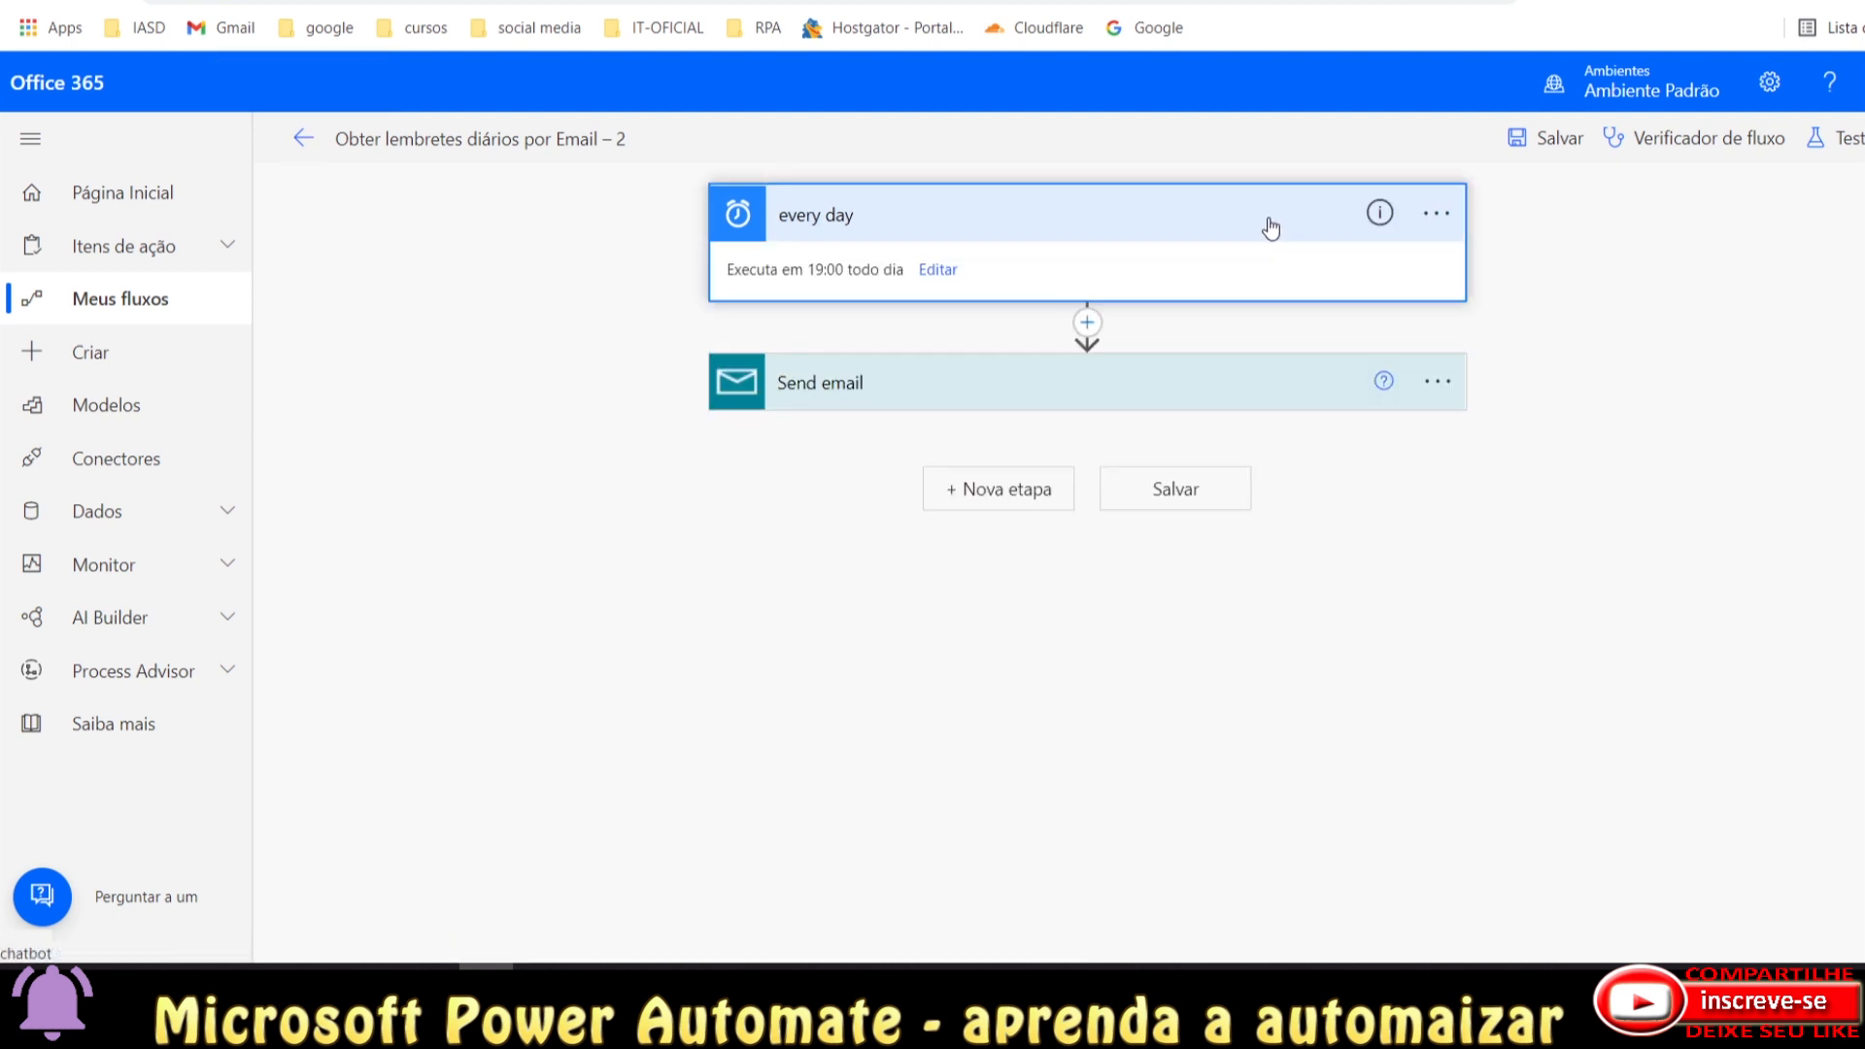
left_click(1259, 398)
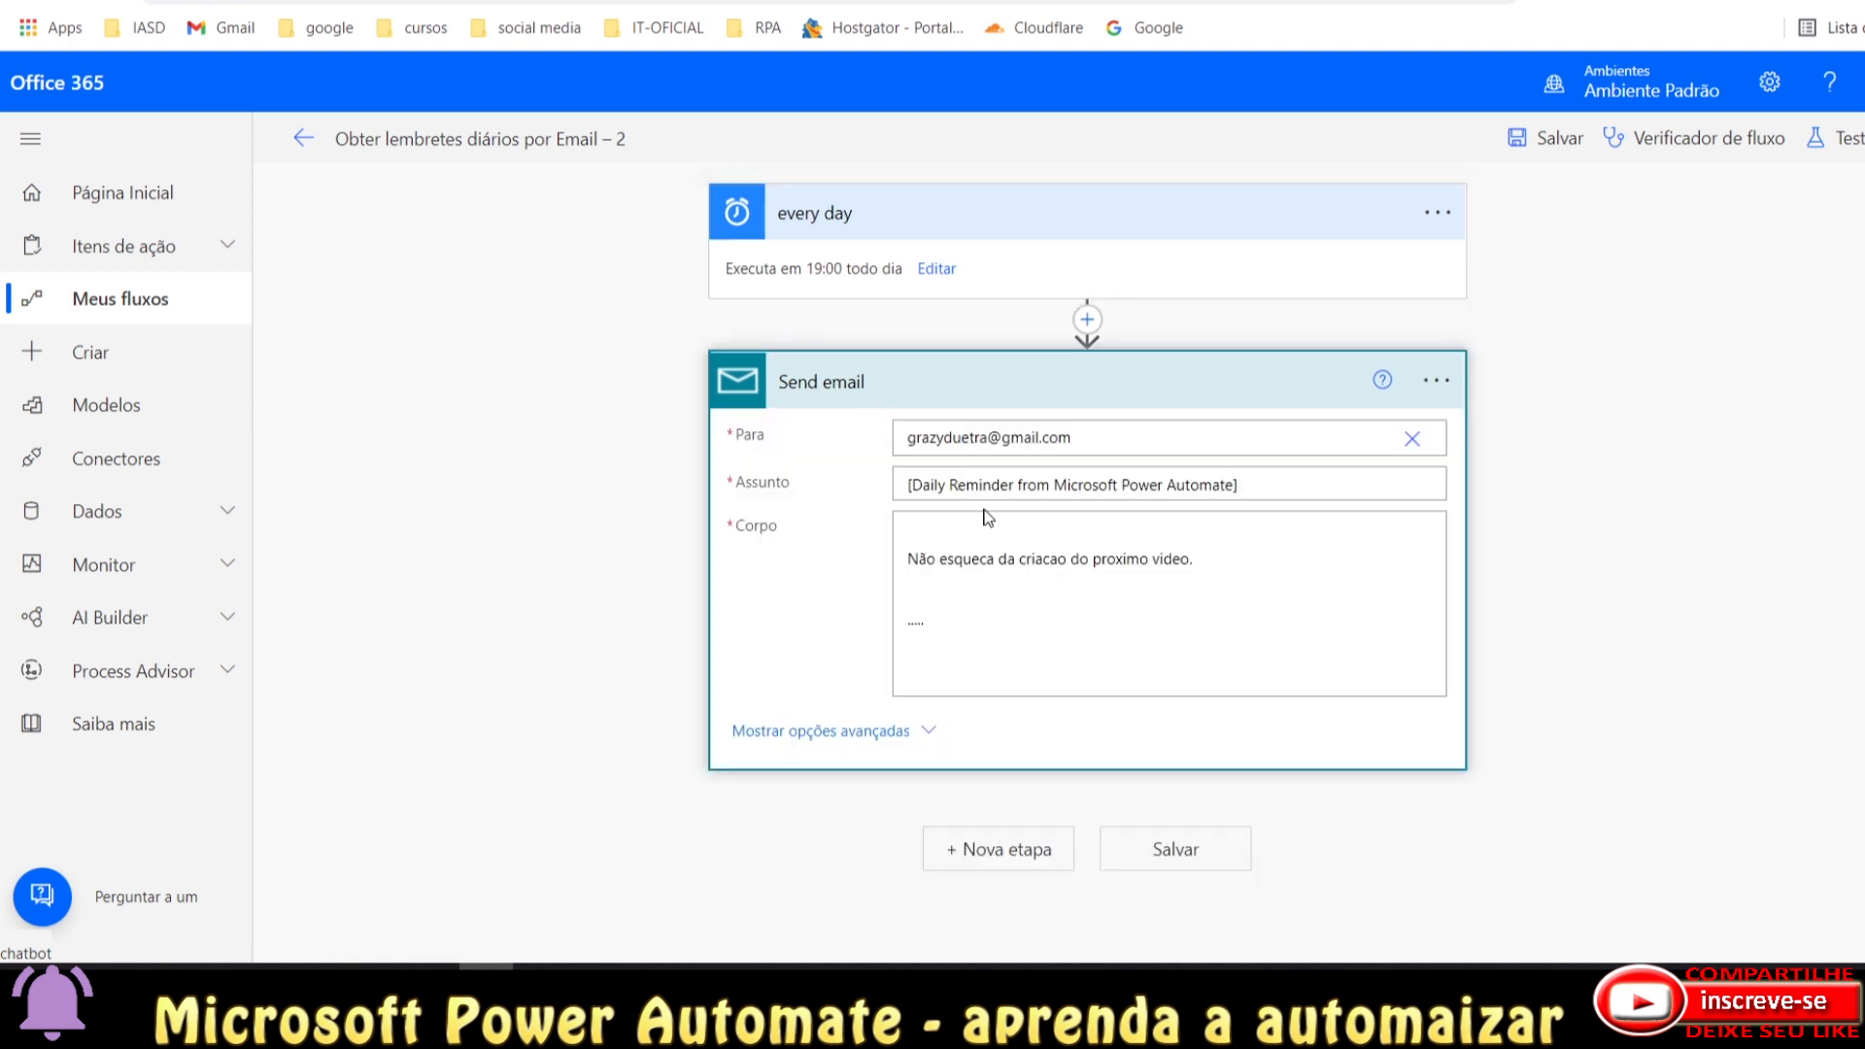
left_click(936, 269)
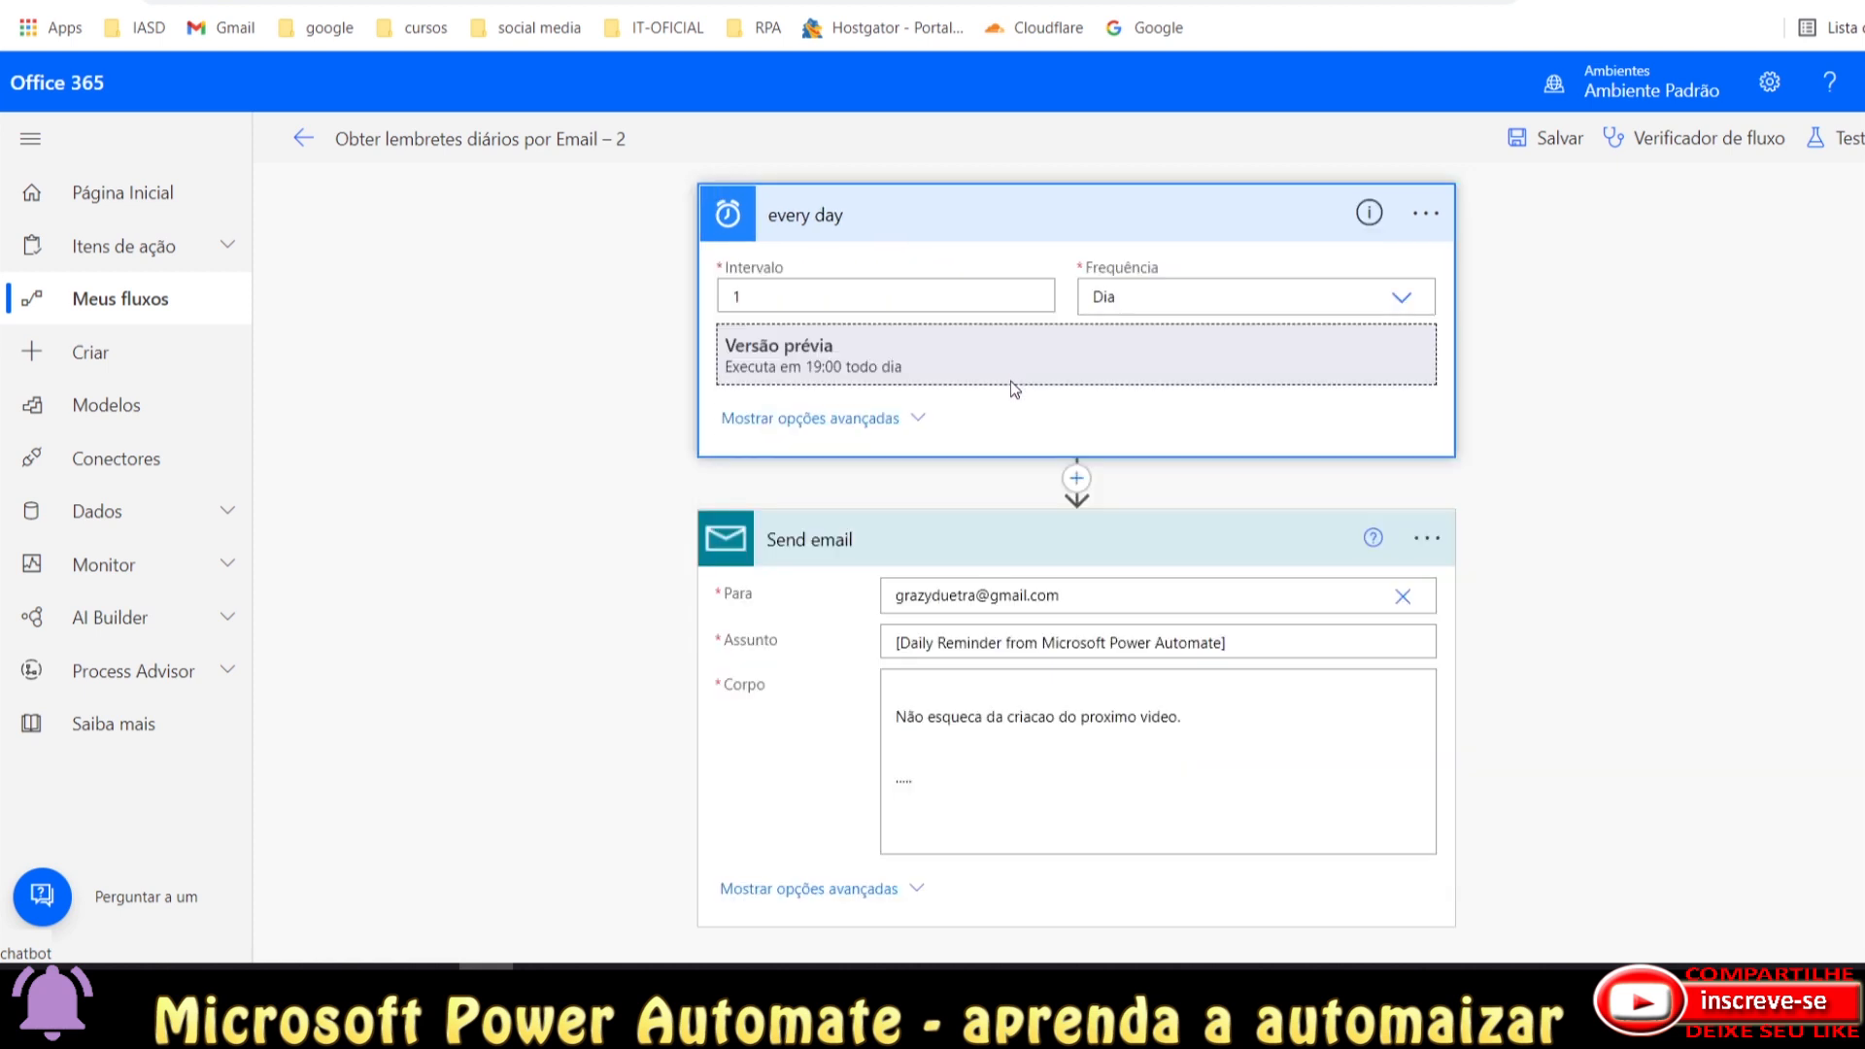
left_click(1267, 215)
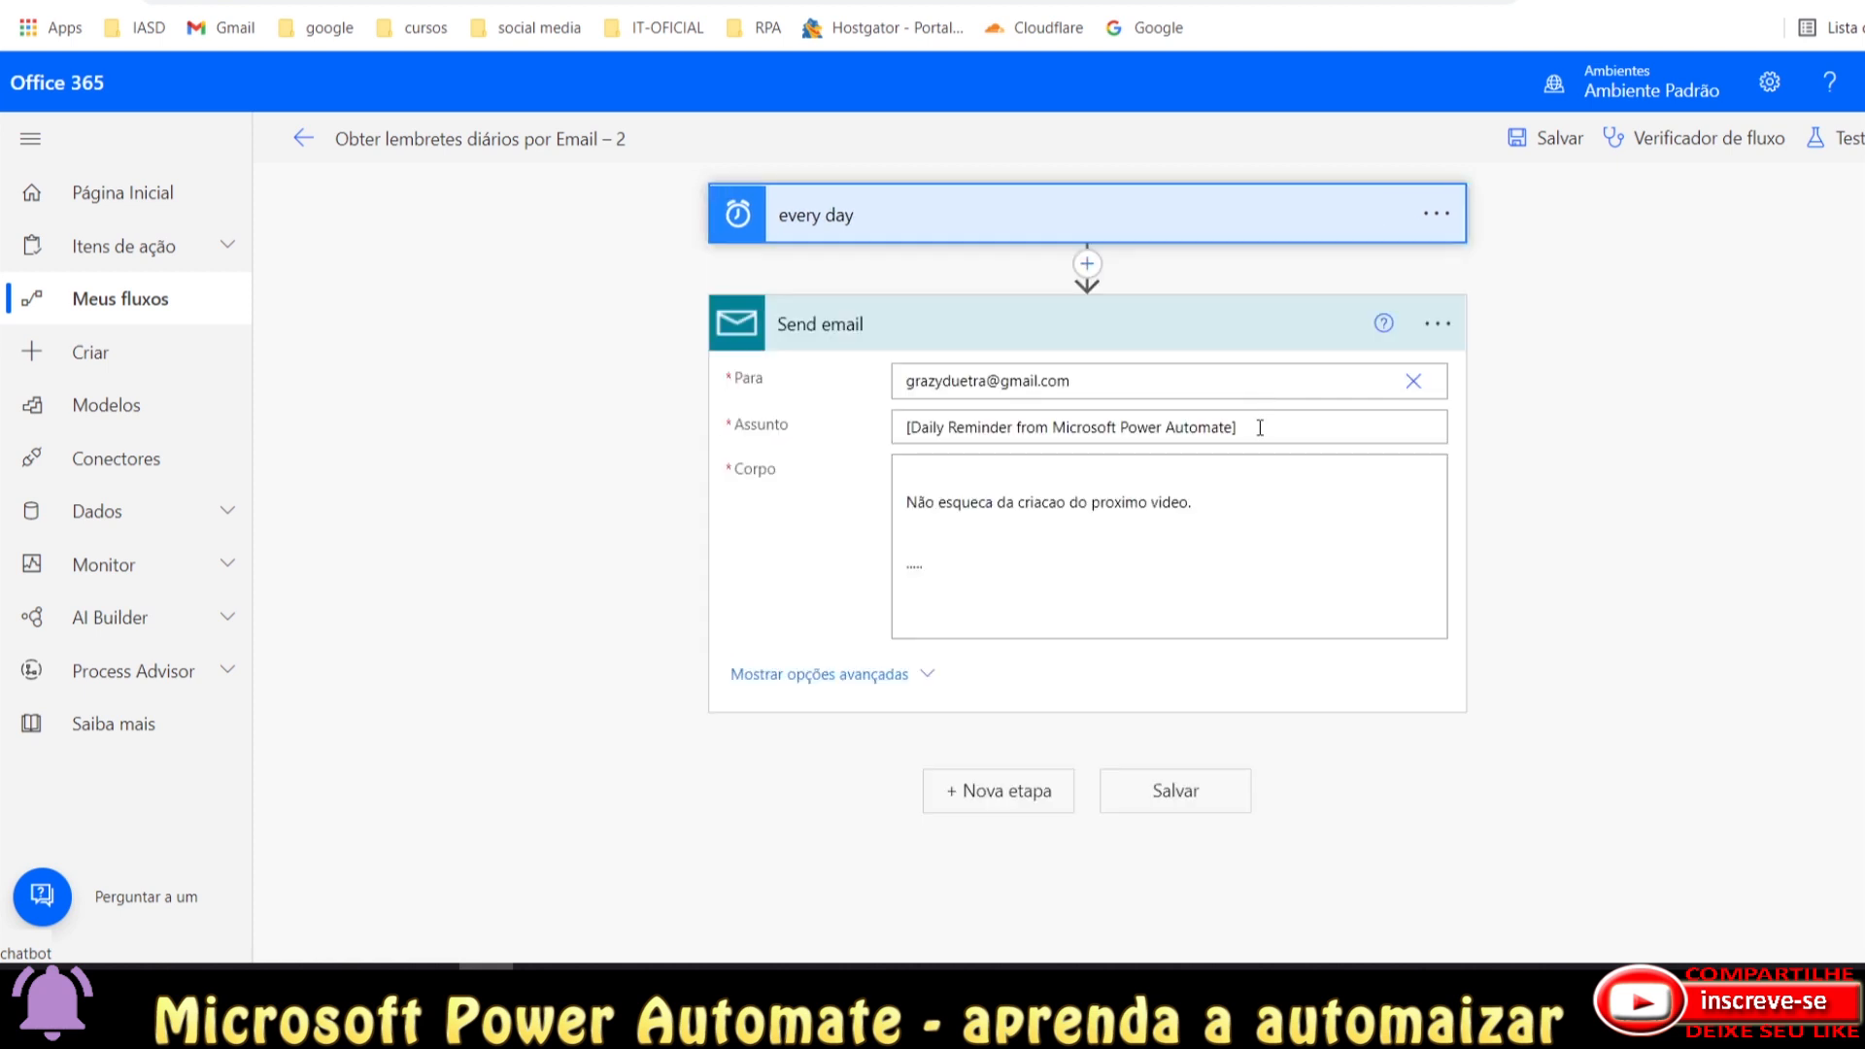
left_click(1260, 334)
left_click(302, 138)
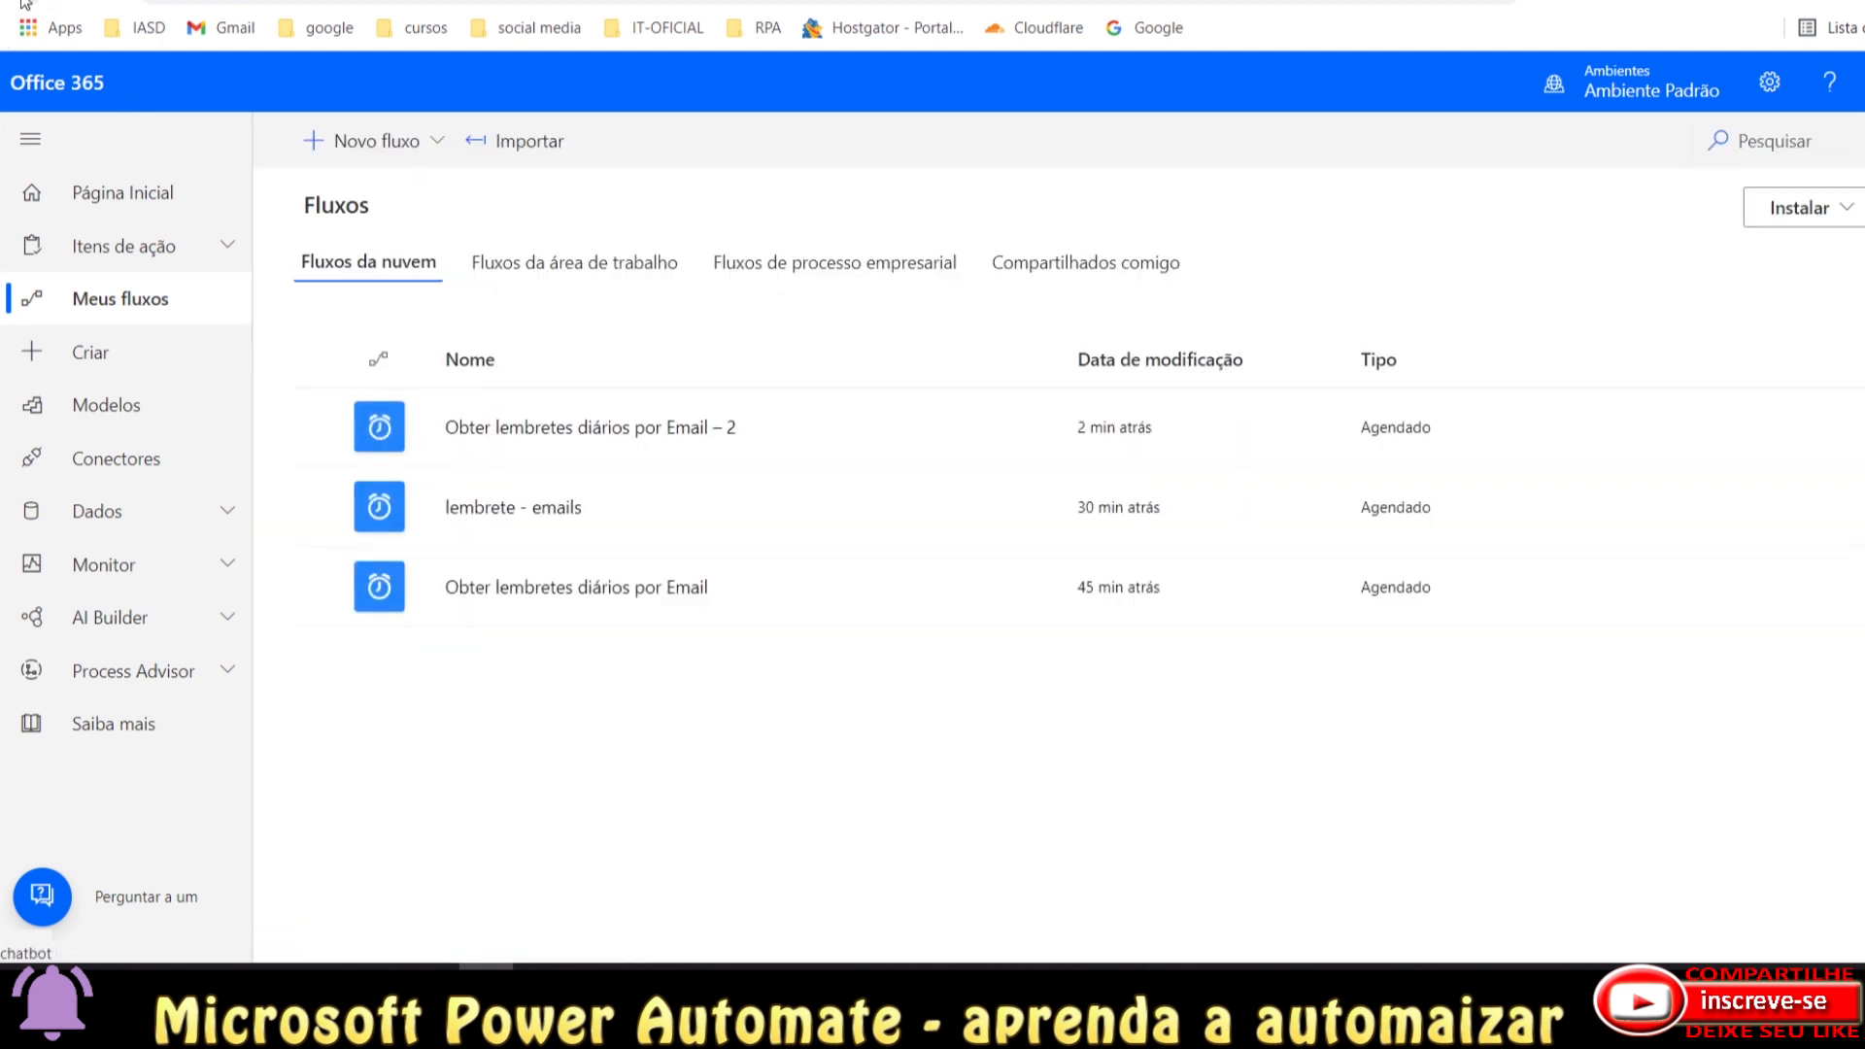
mouse_move(882, 428)
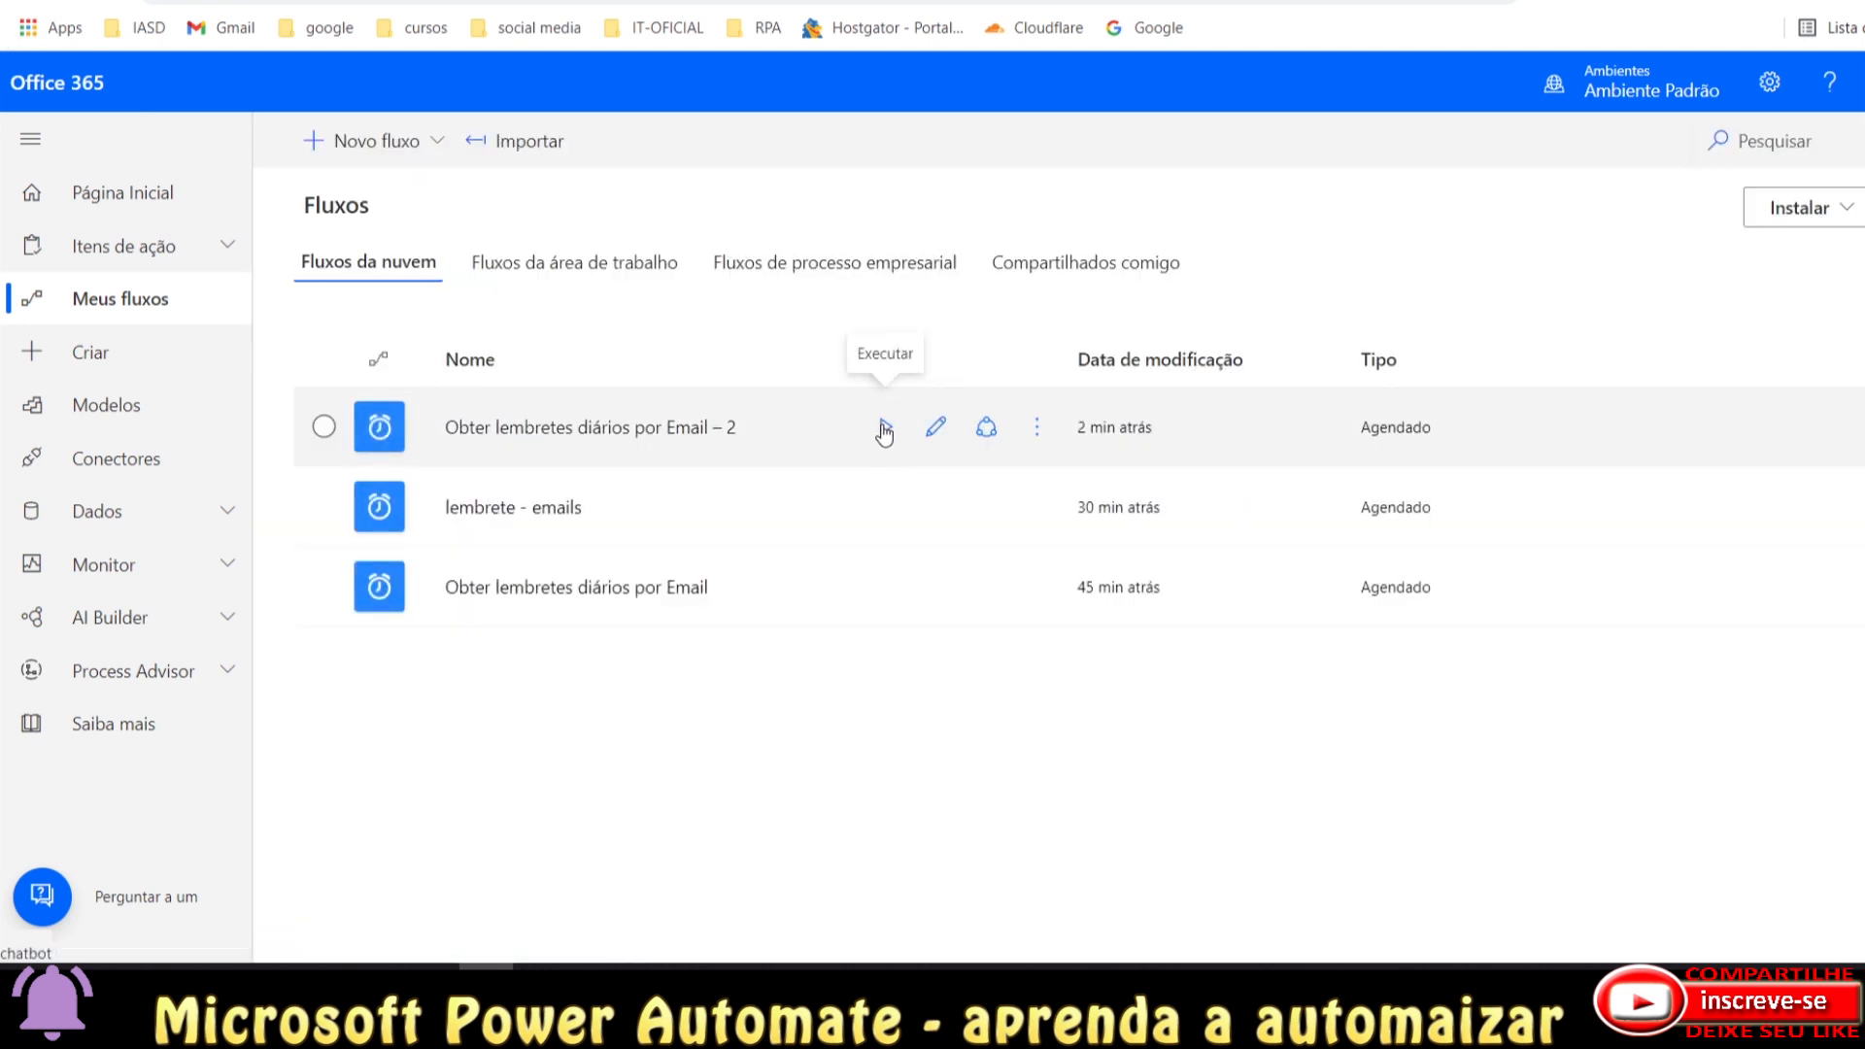
left_click(884, 427)
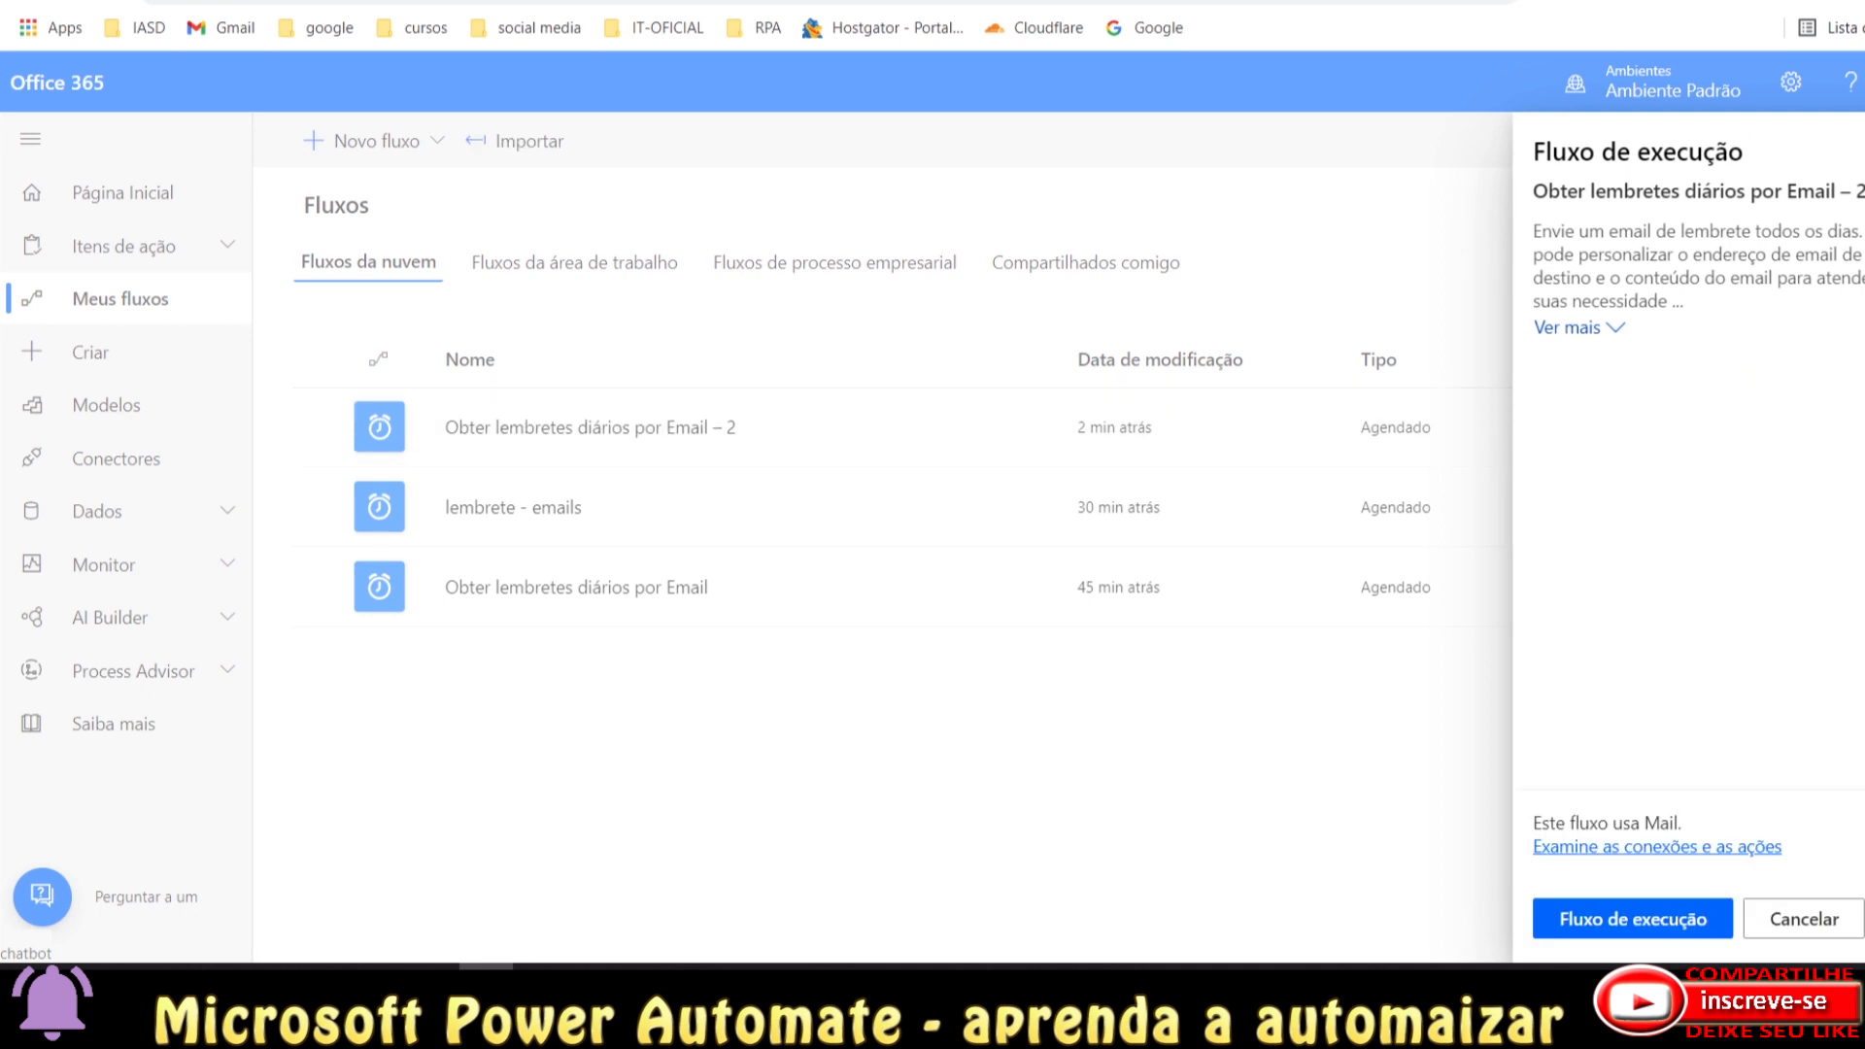
left_click(1632, 918)
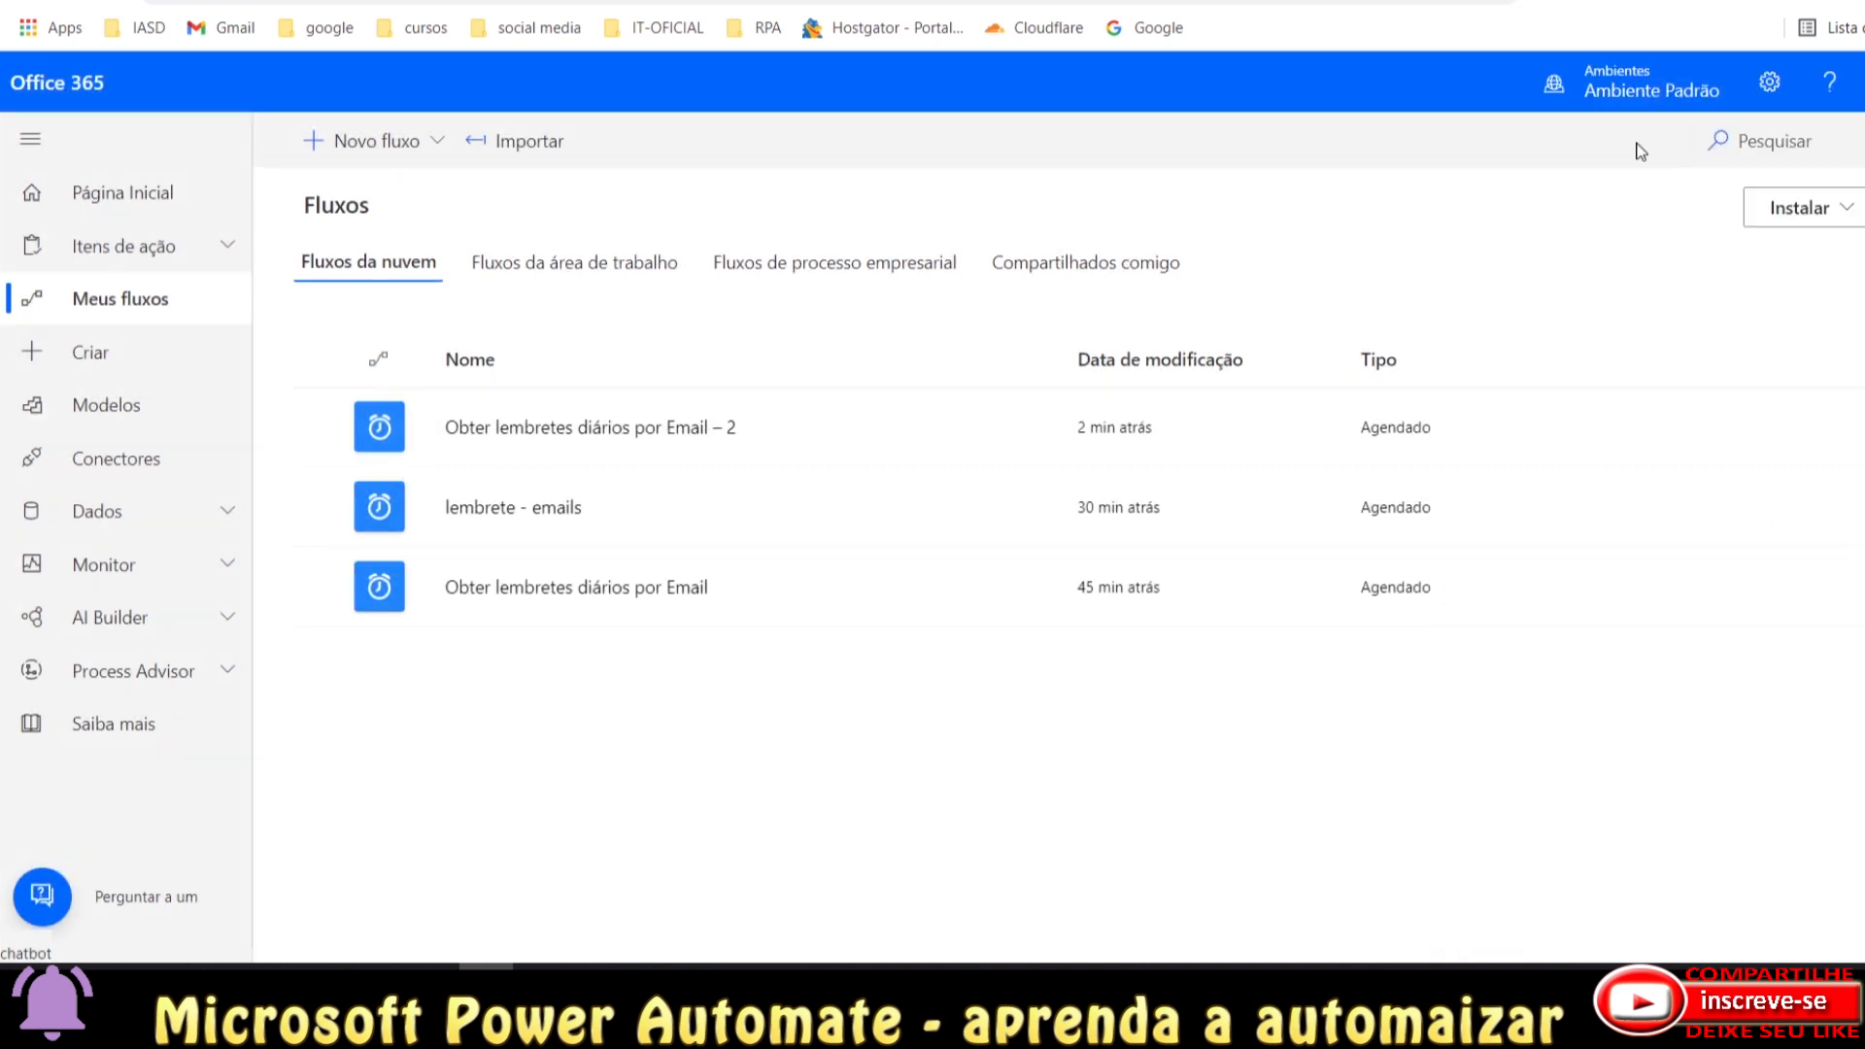
mouse_move(835, 447)
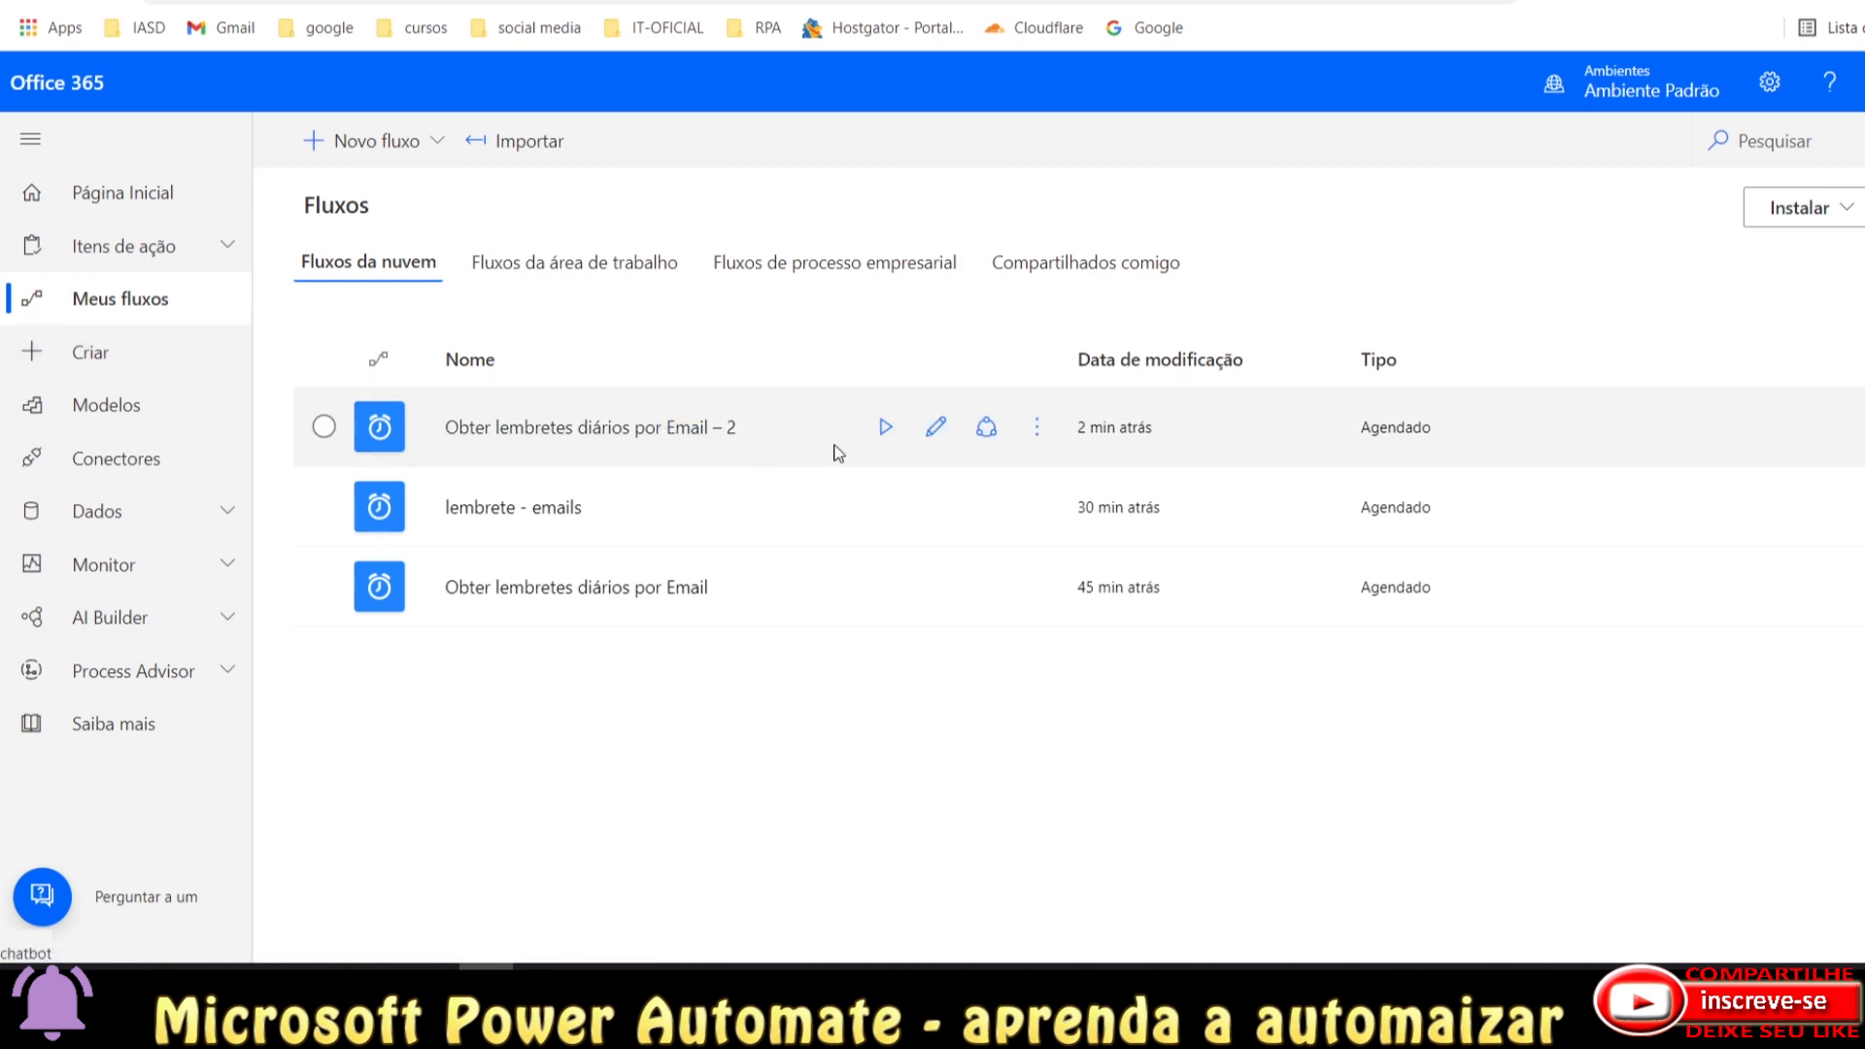
left_click(987, 437)
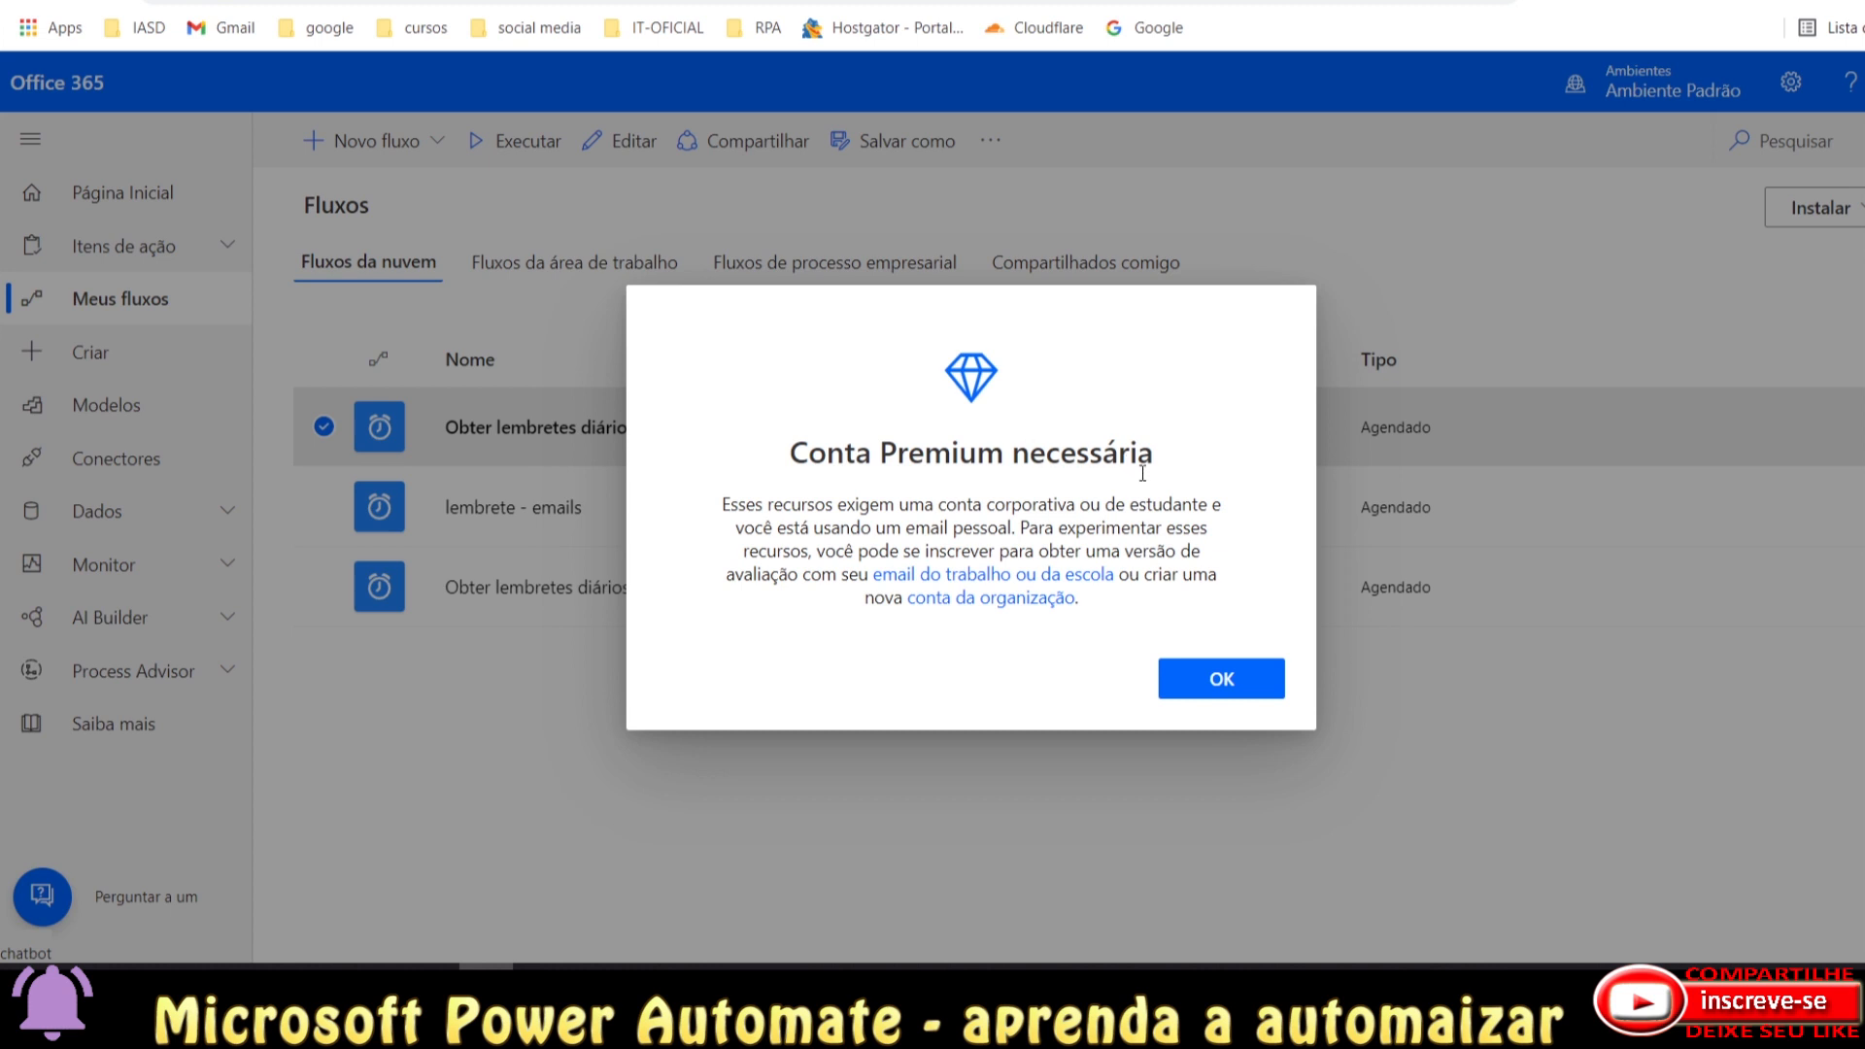
left_click(1170, 681)
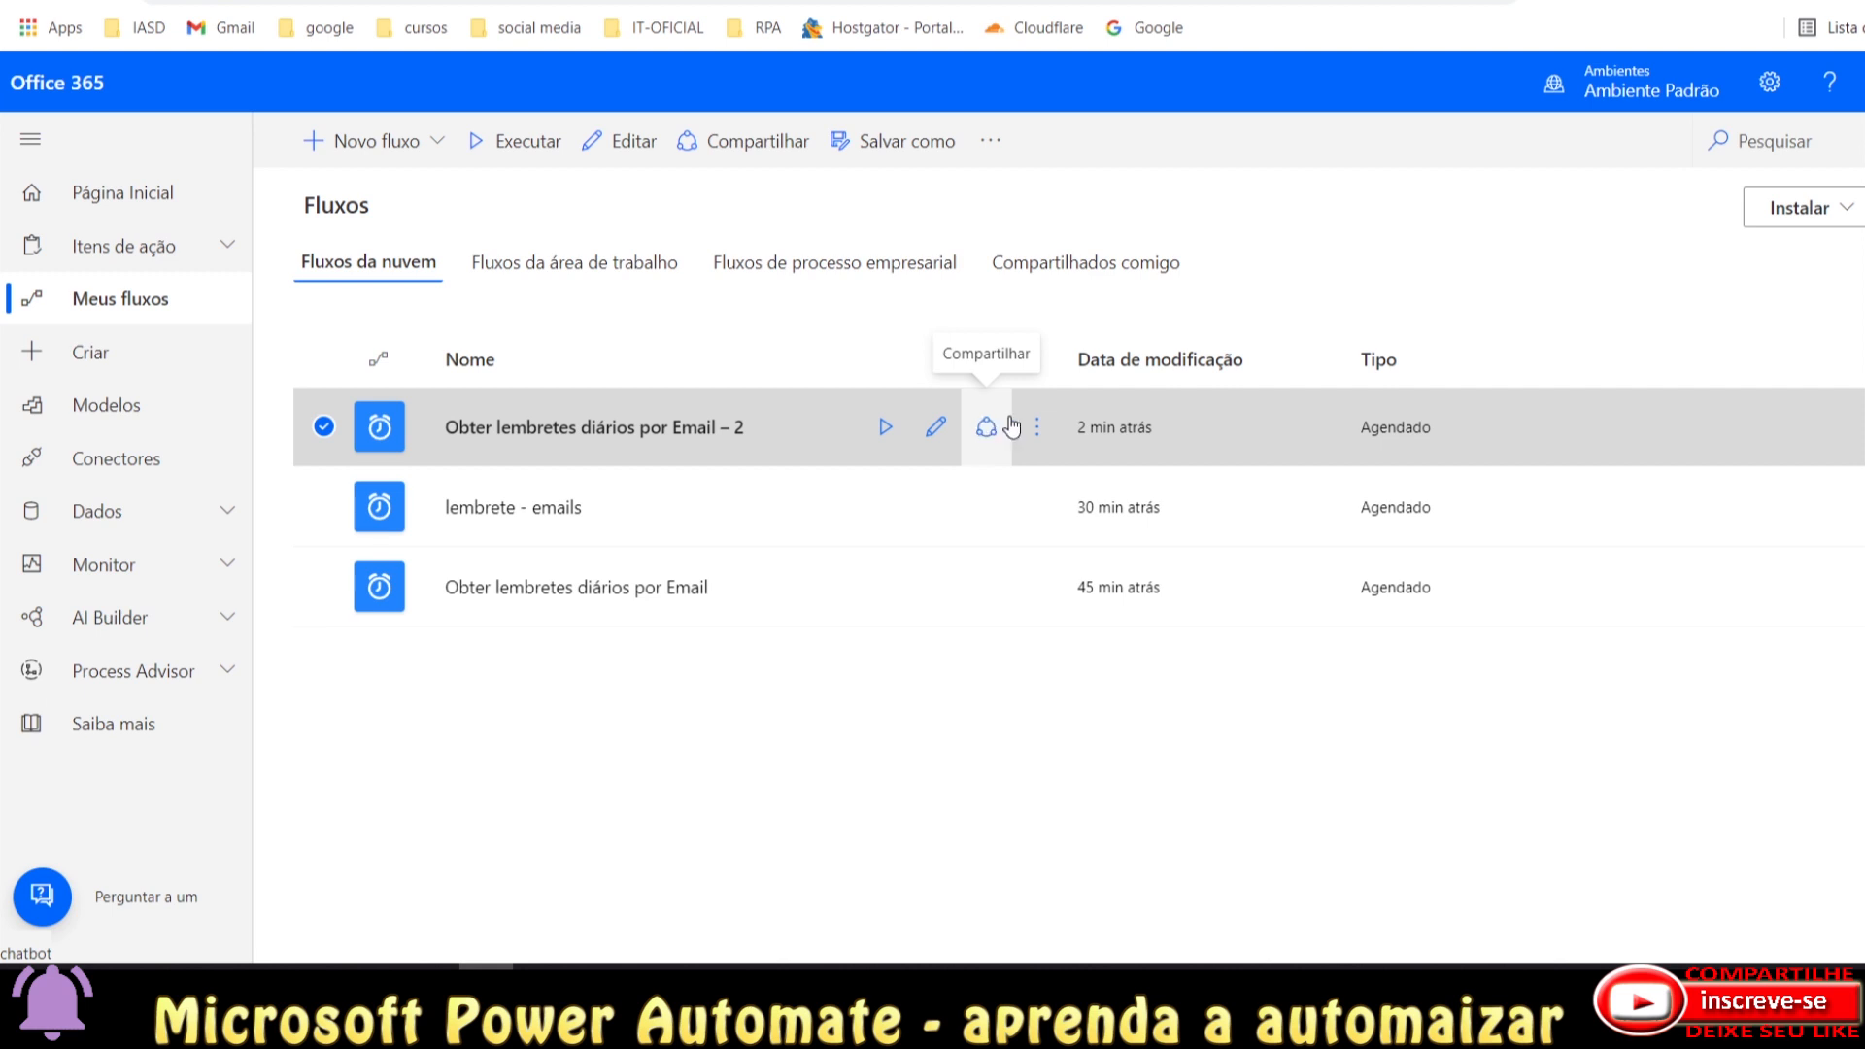
left_click(1035, 439)
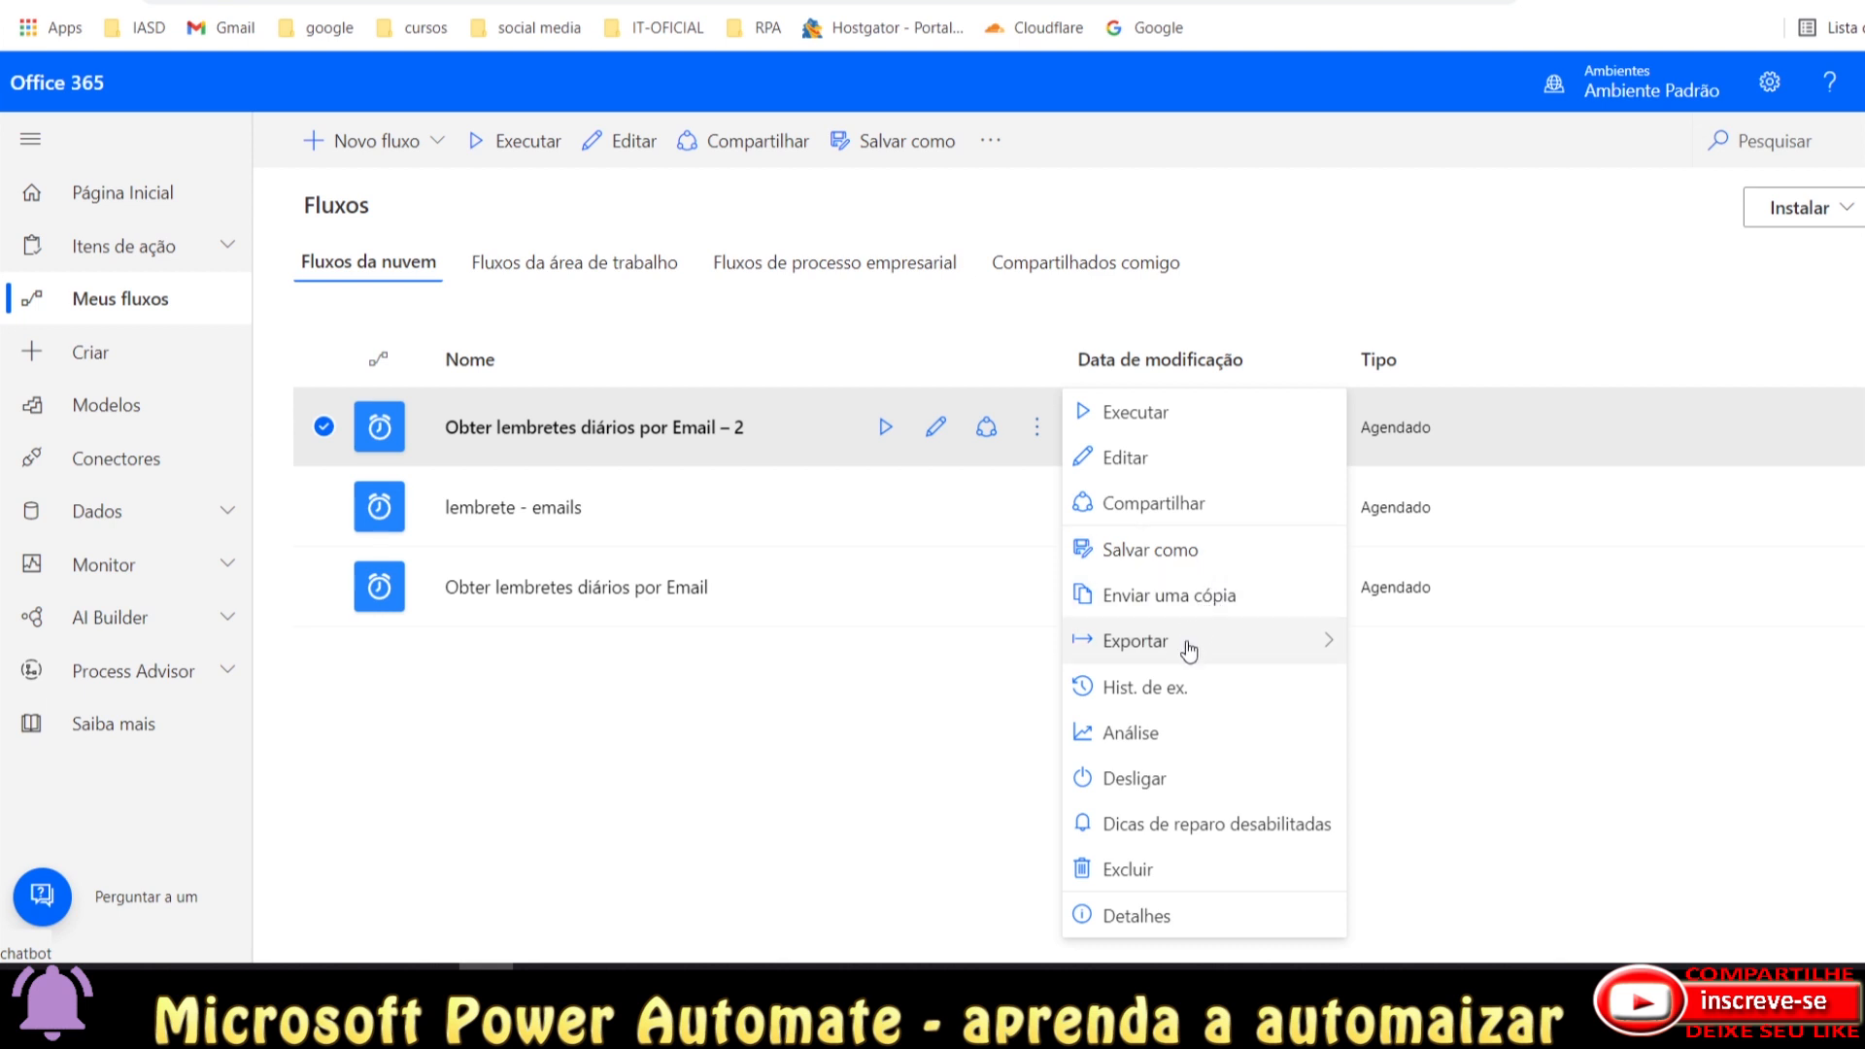
mouse_move(1187, 653)
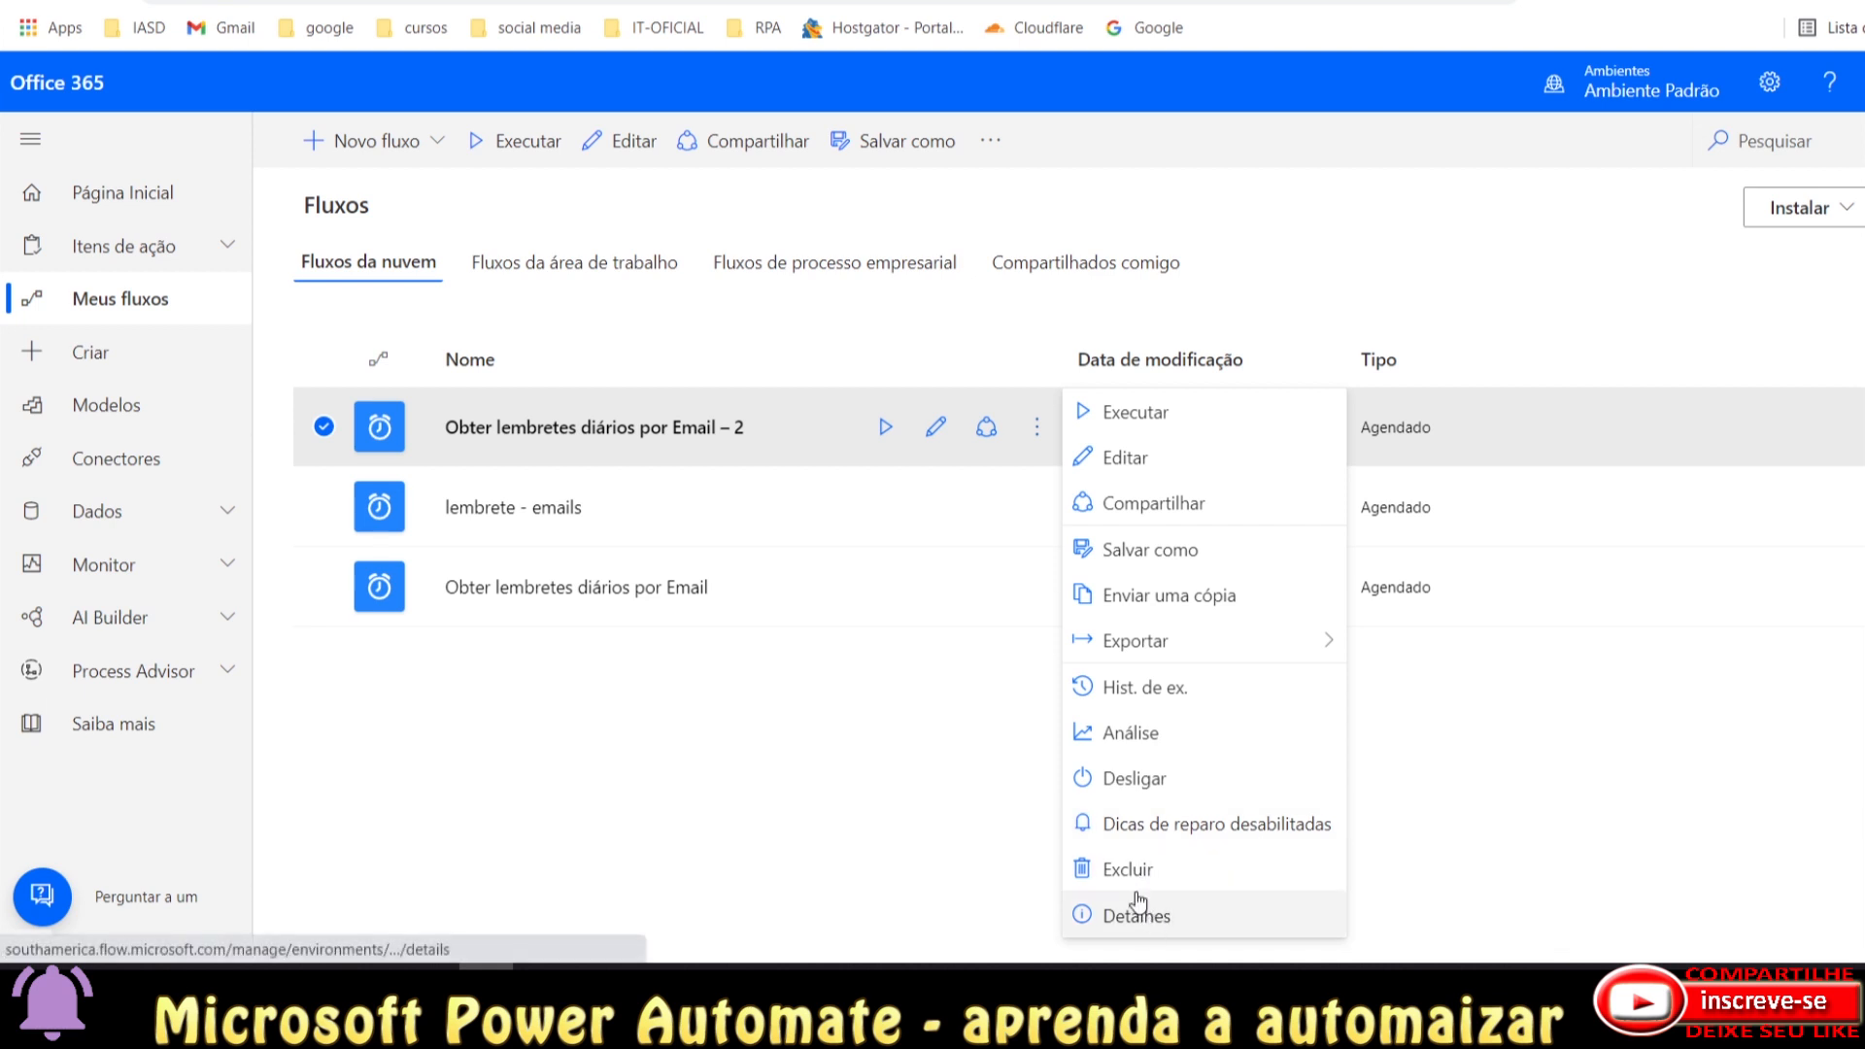
left_click(864, 801)
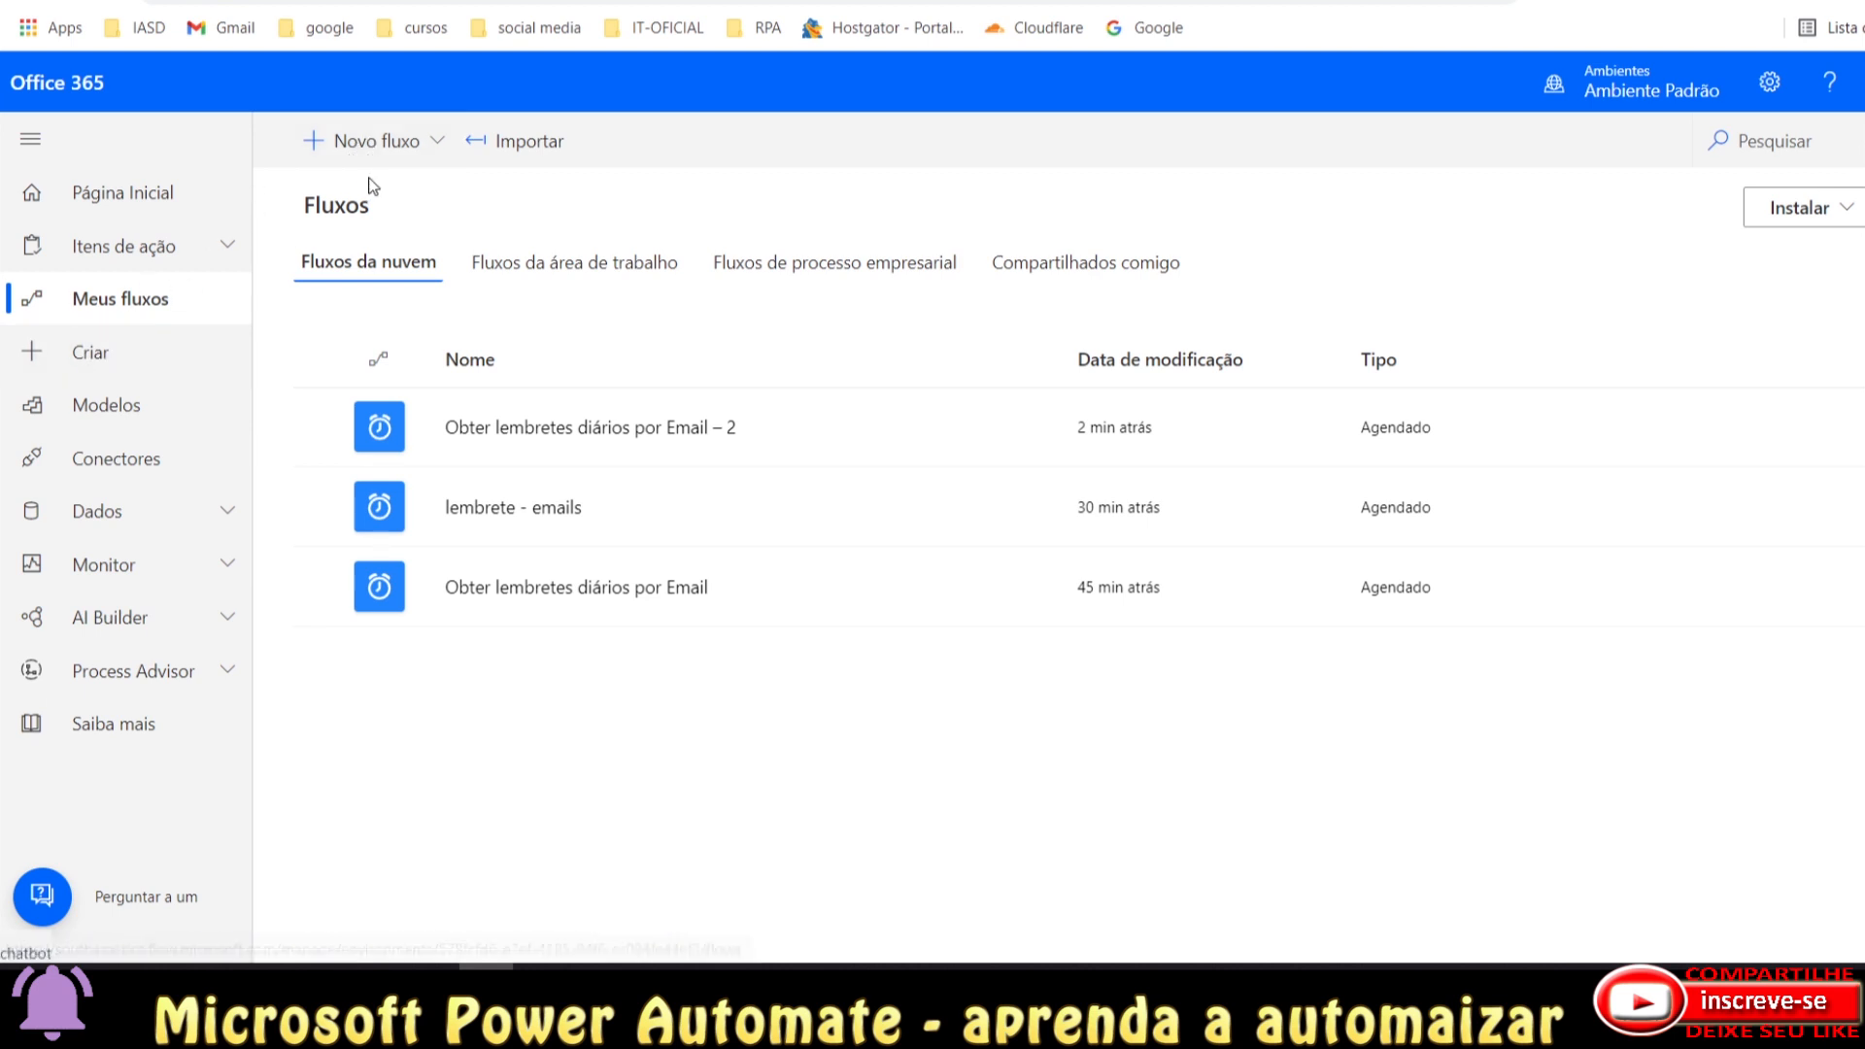
Browse the New flow options and Create page, then reopen the New flow dropdown from Meus fluxos.
left_click(317, 145)
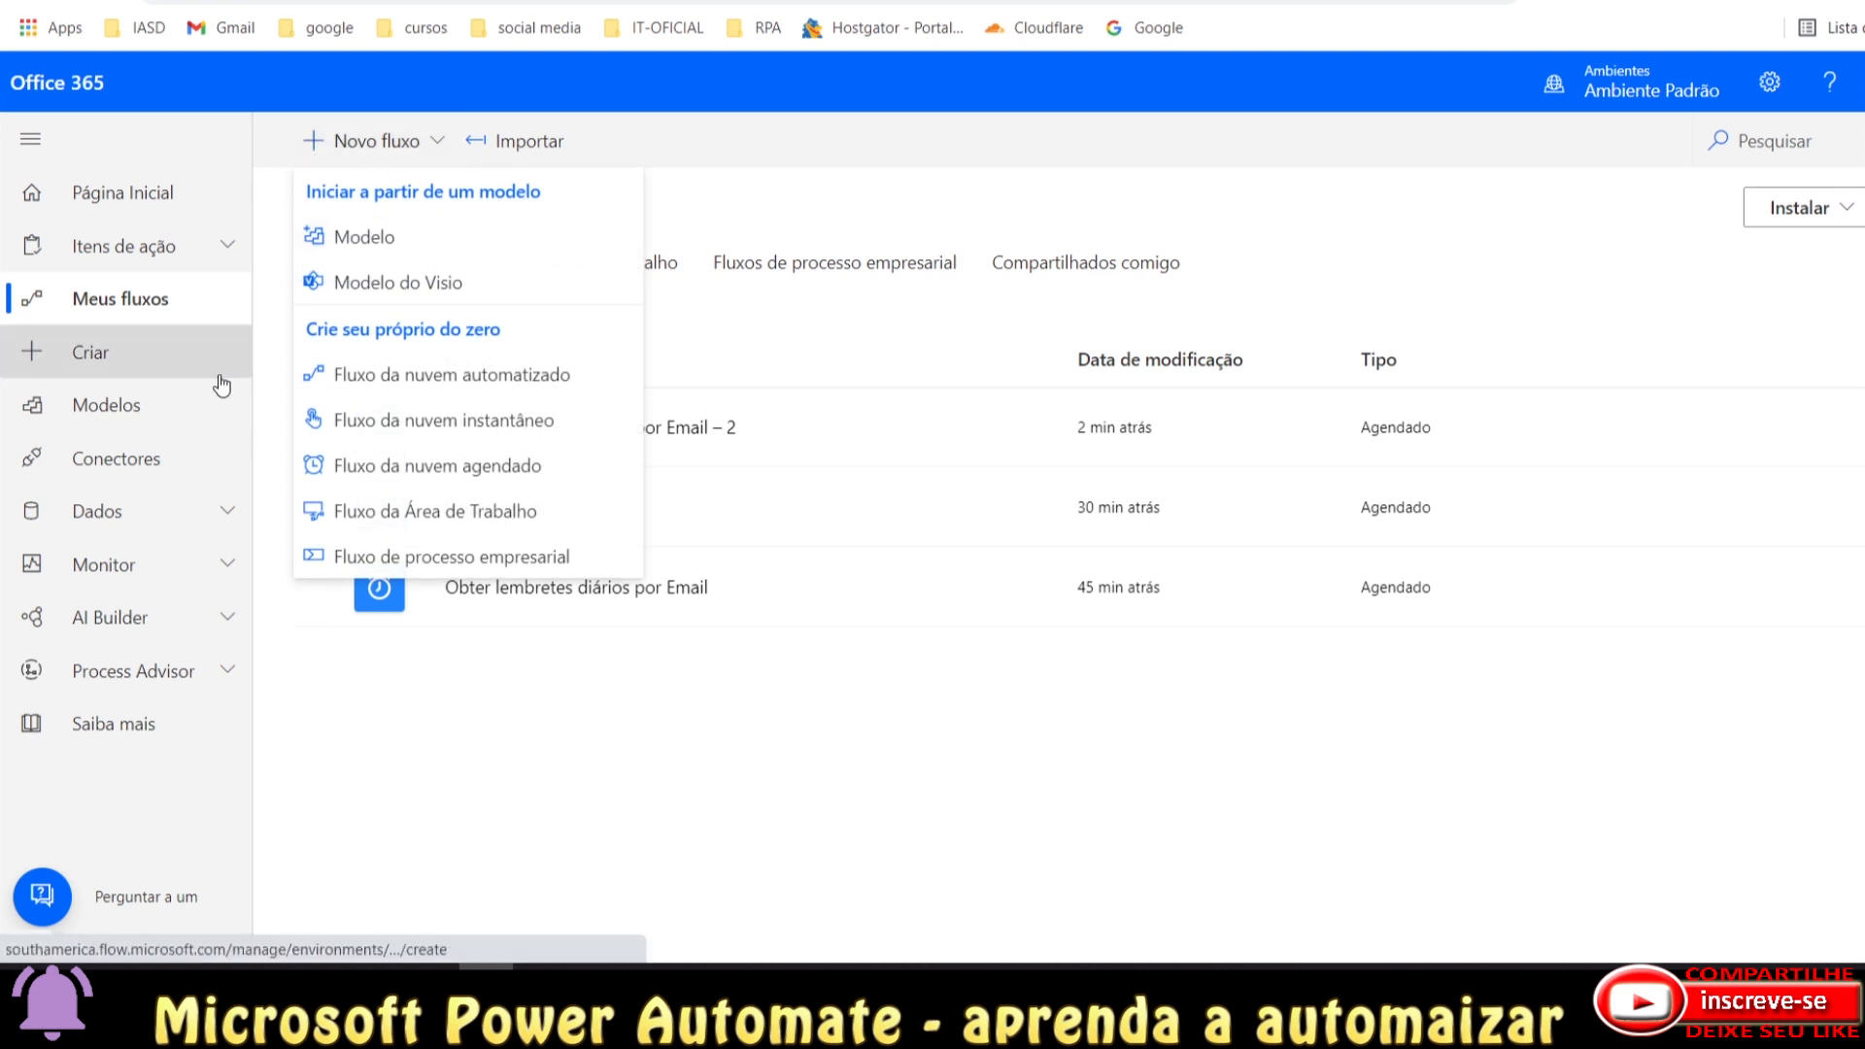
left_click(132, 368)
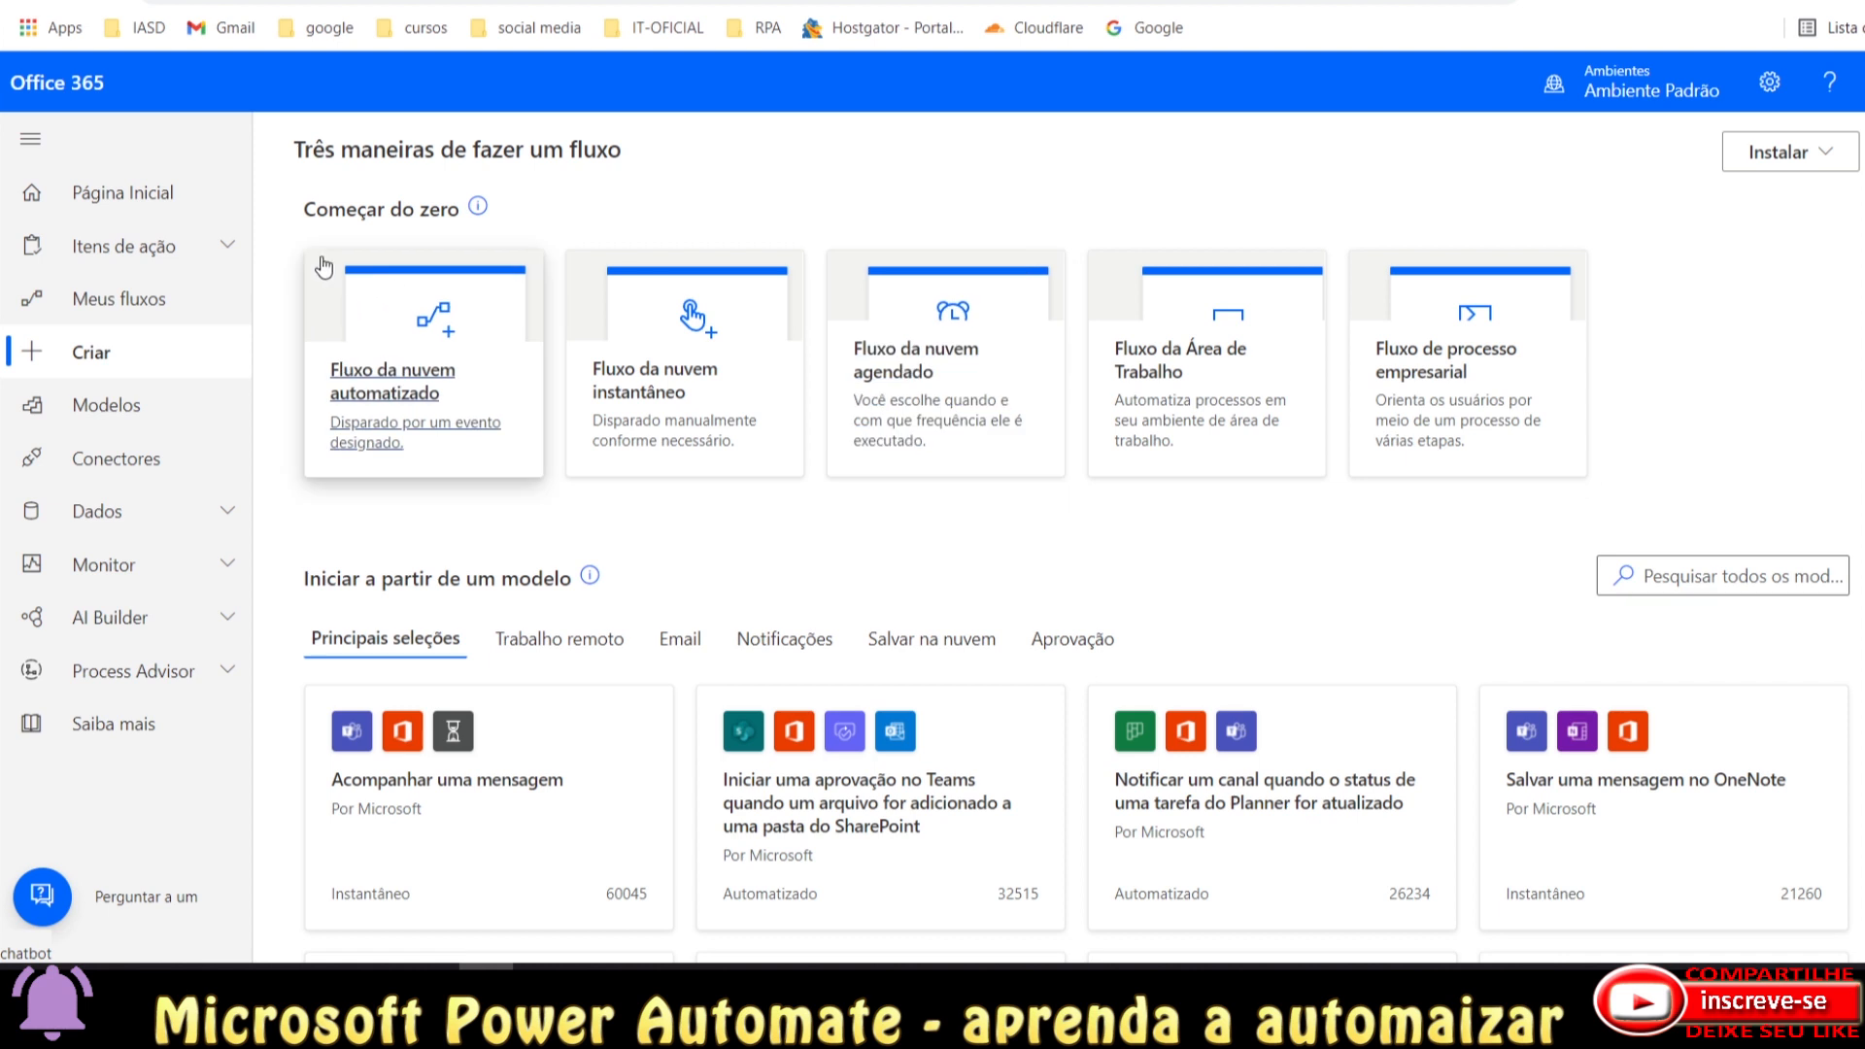
left_click(97, 307)
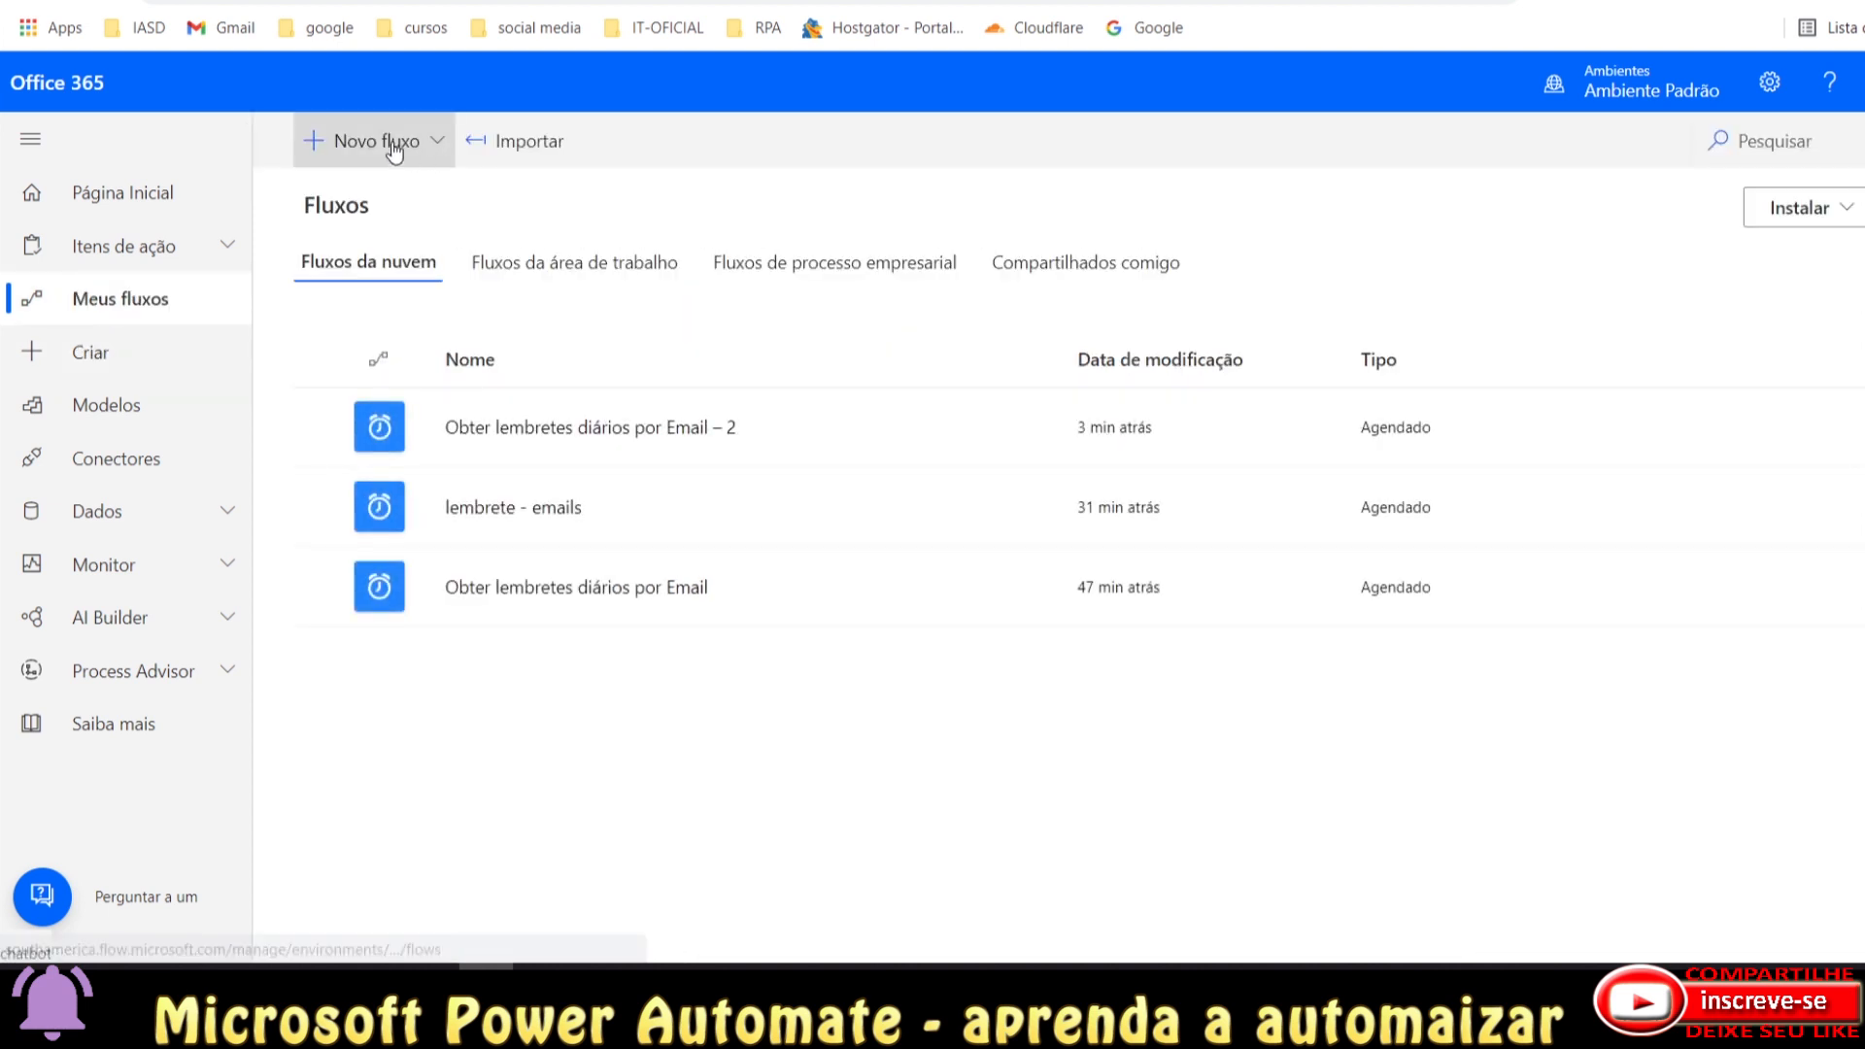
left_click(342, 153)
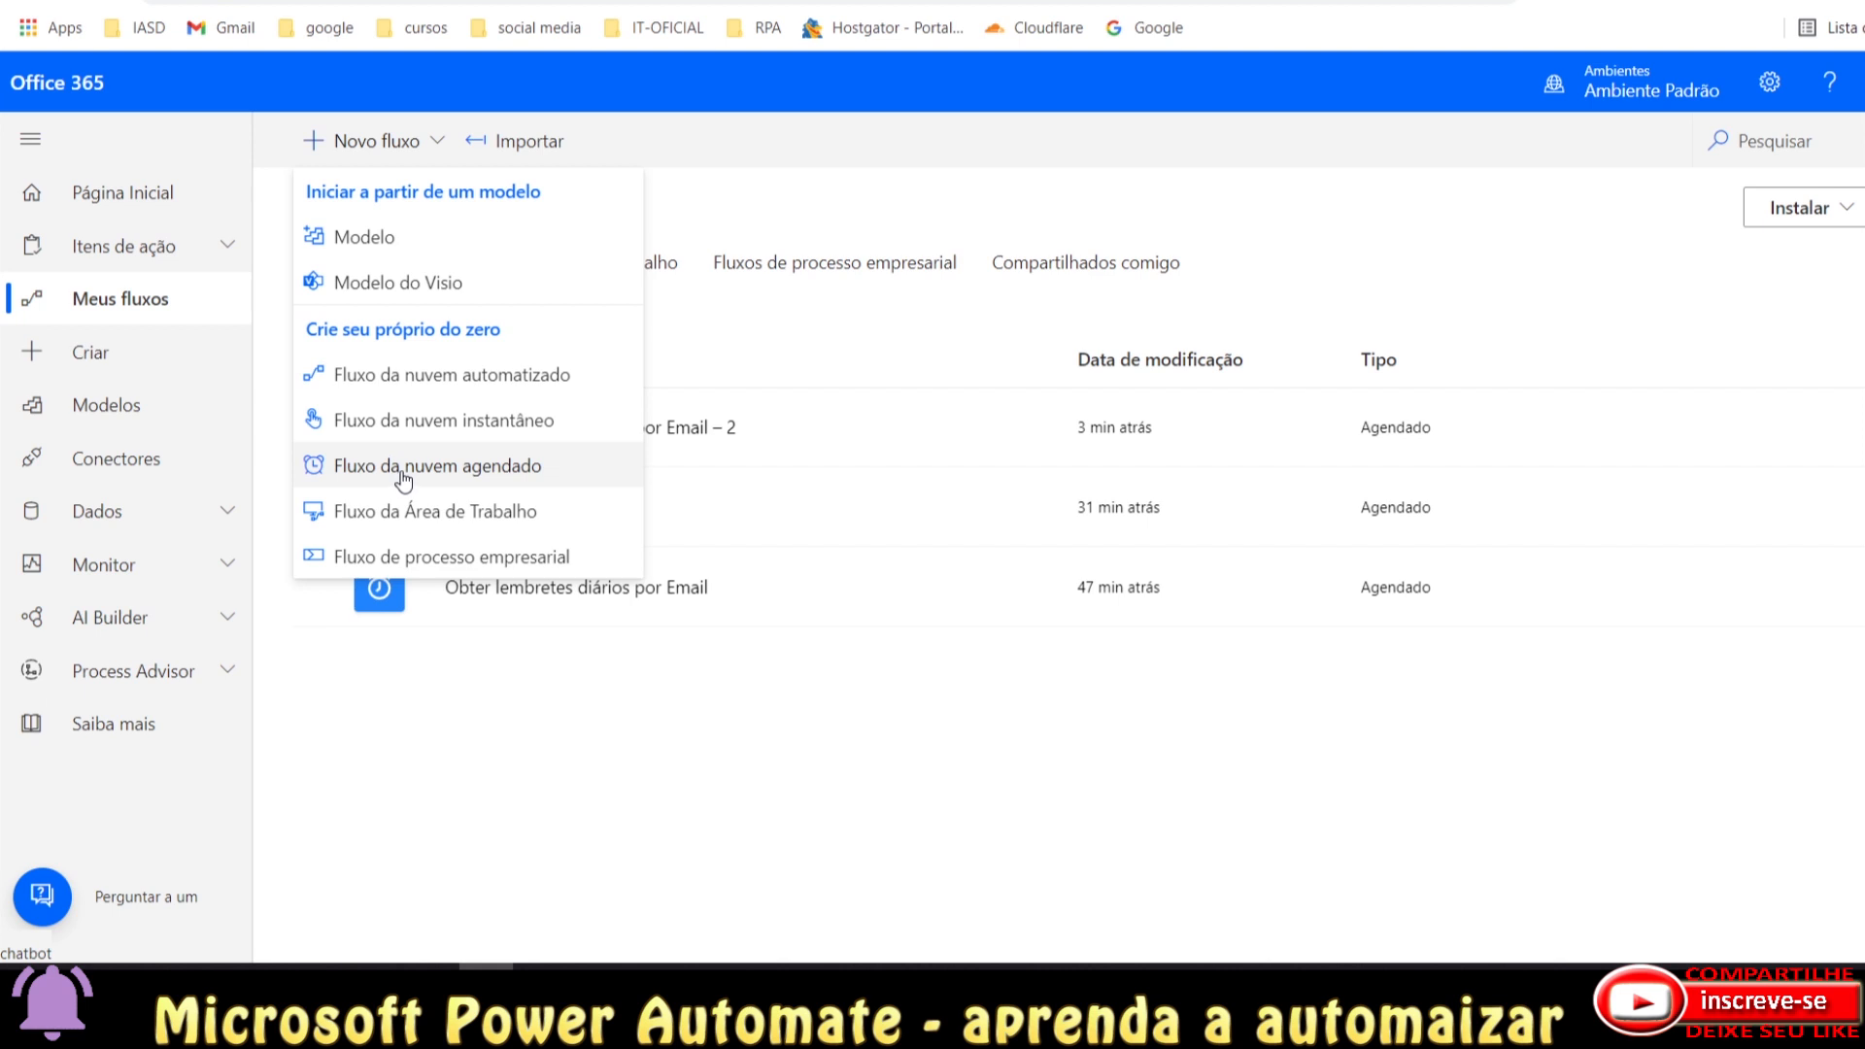
Start a scheduled cloud flow named 'lembrete do video - email' with a 07:00 PM start time.
left_click(447, 477)
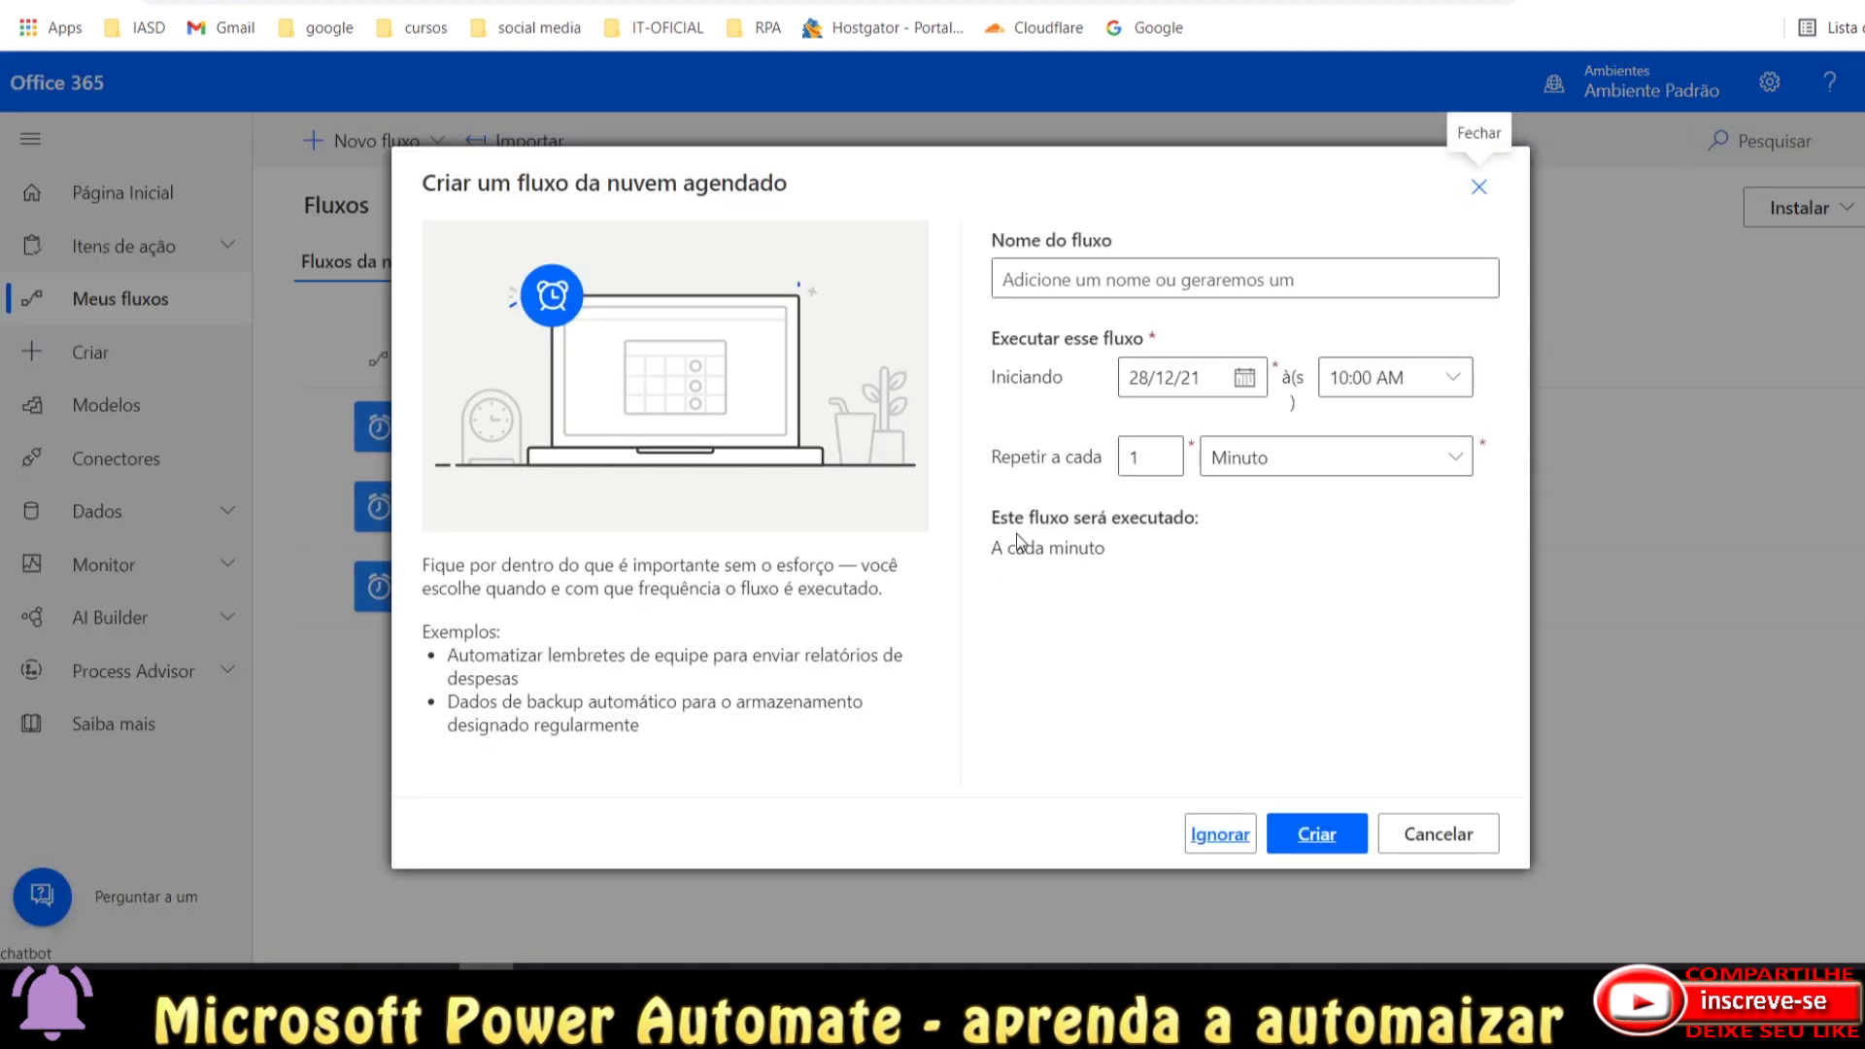
left_click(1134, 285)
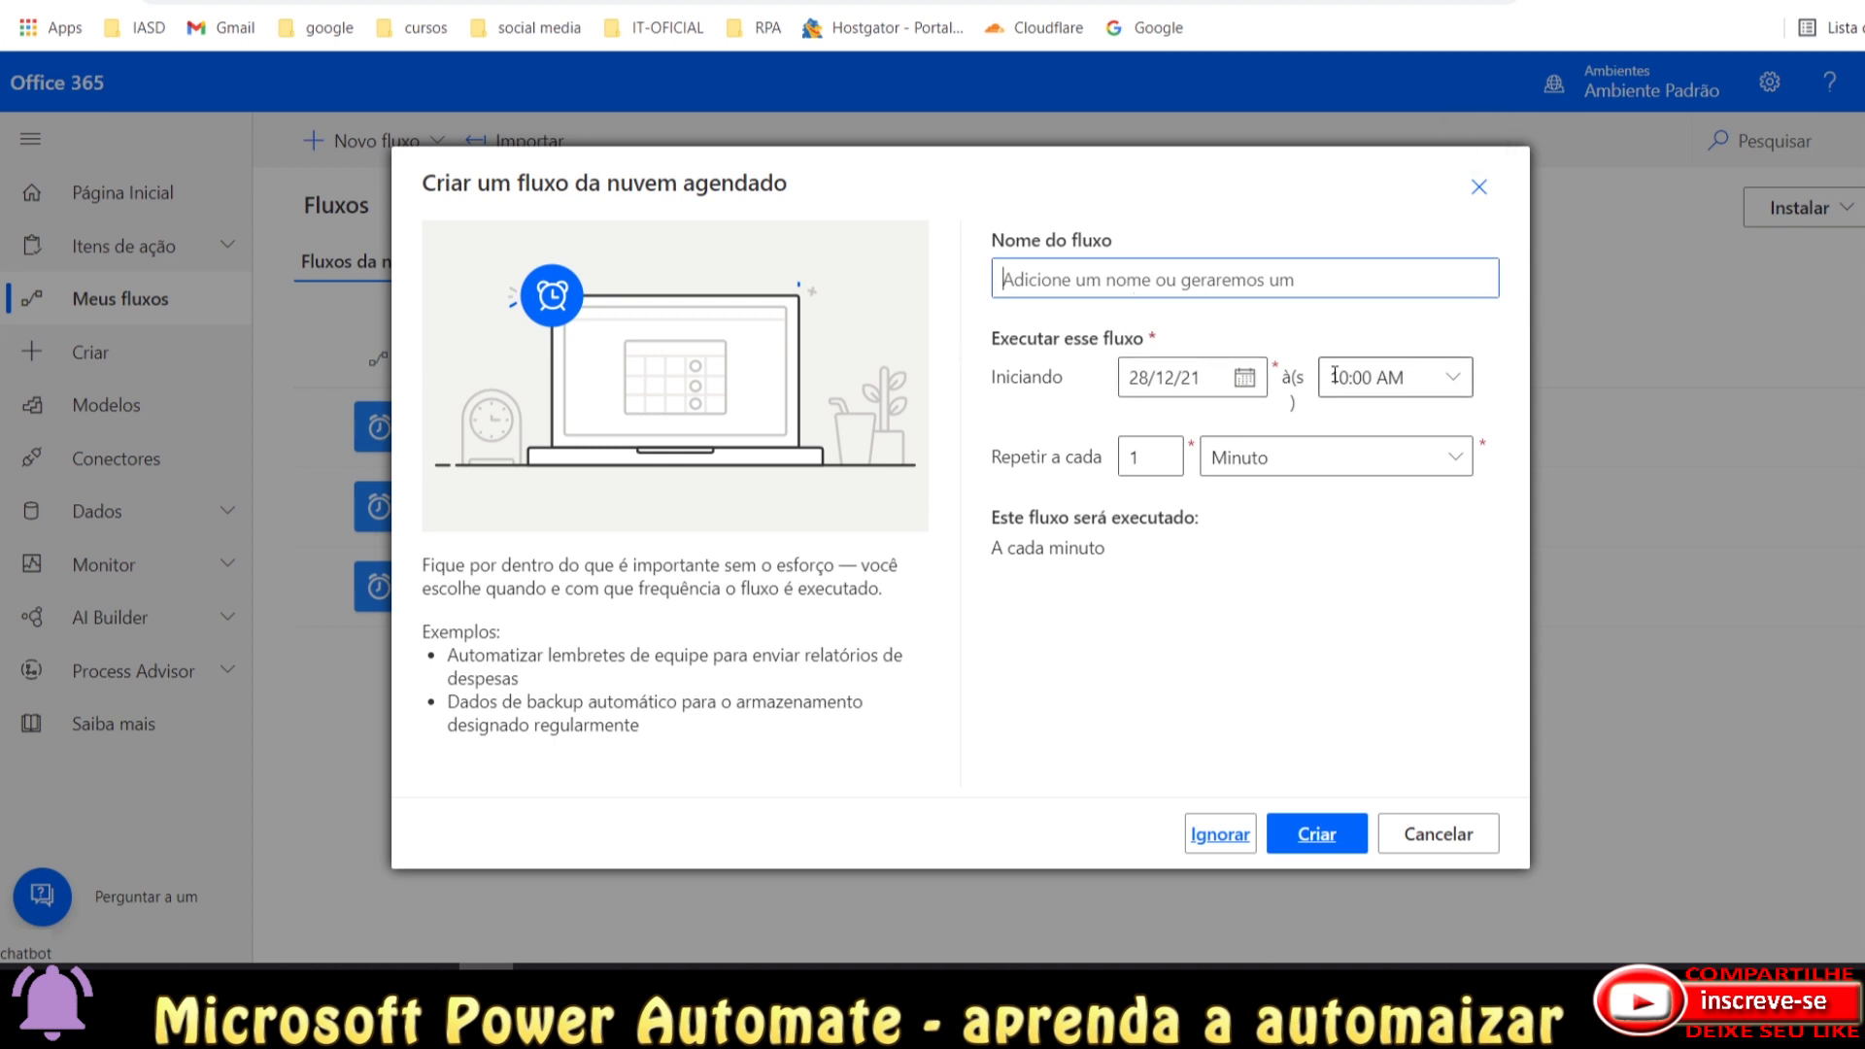
type("I")
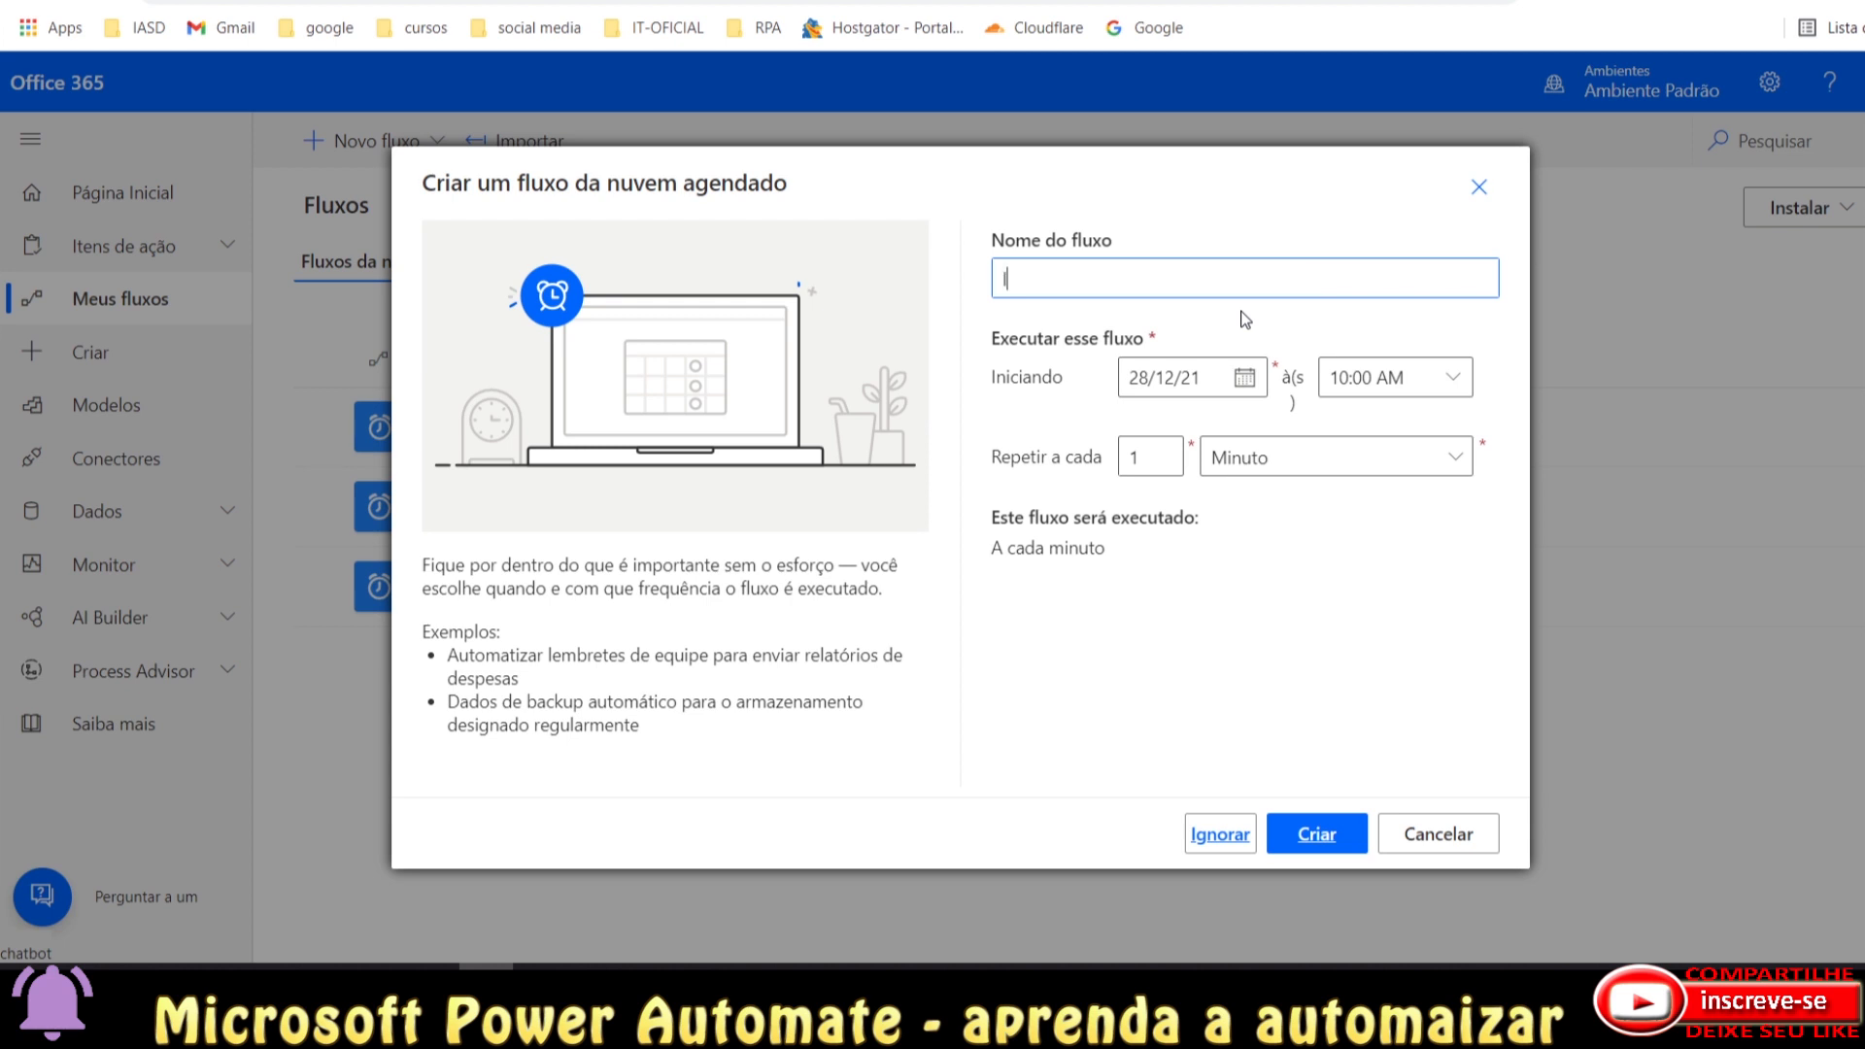
type("embrete do video - email")
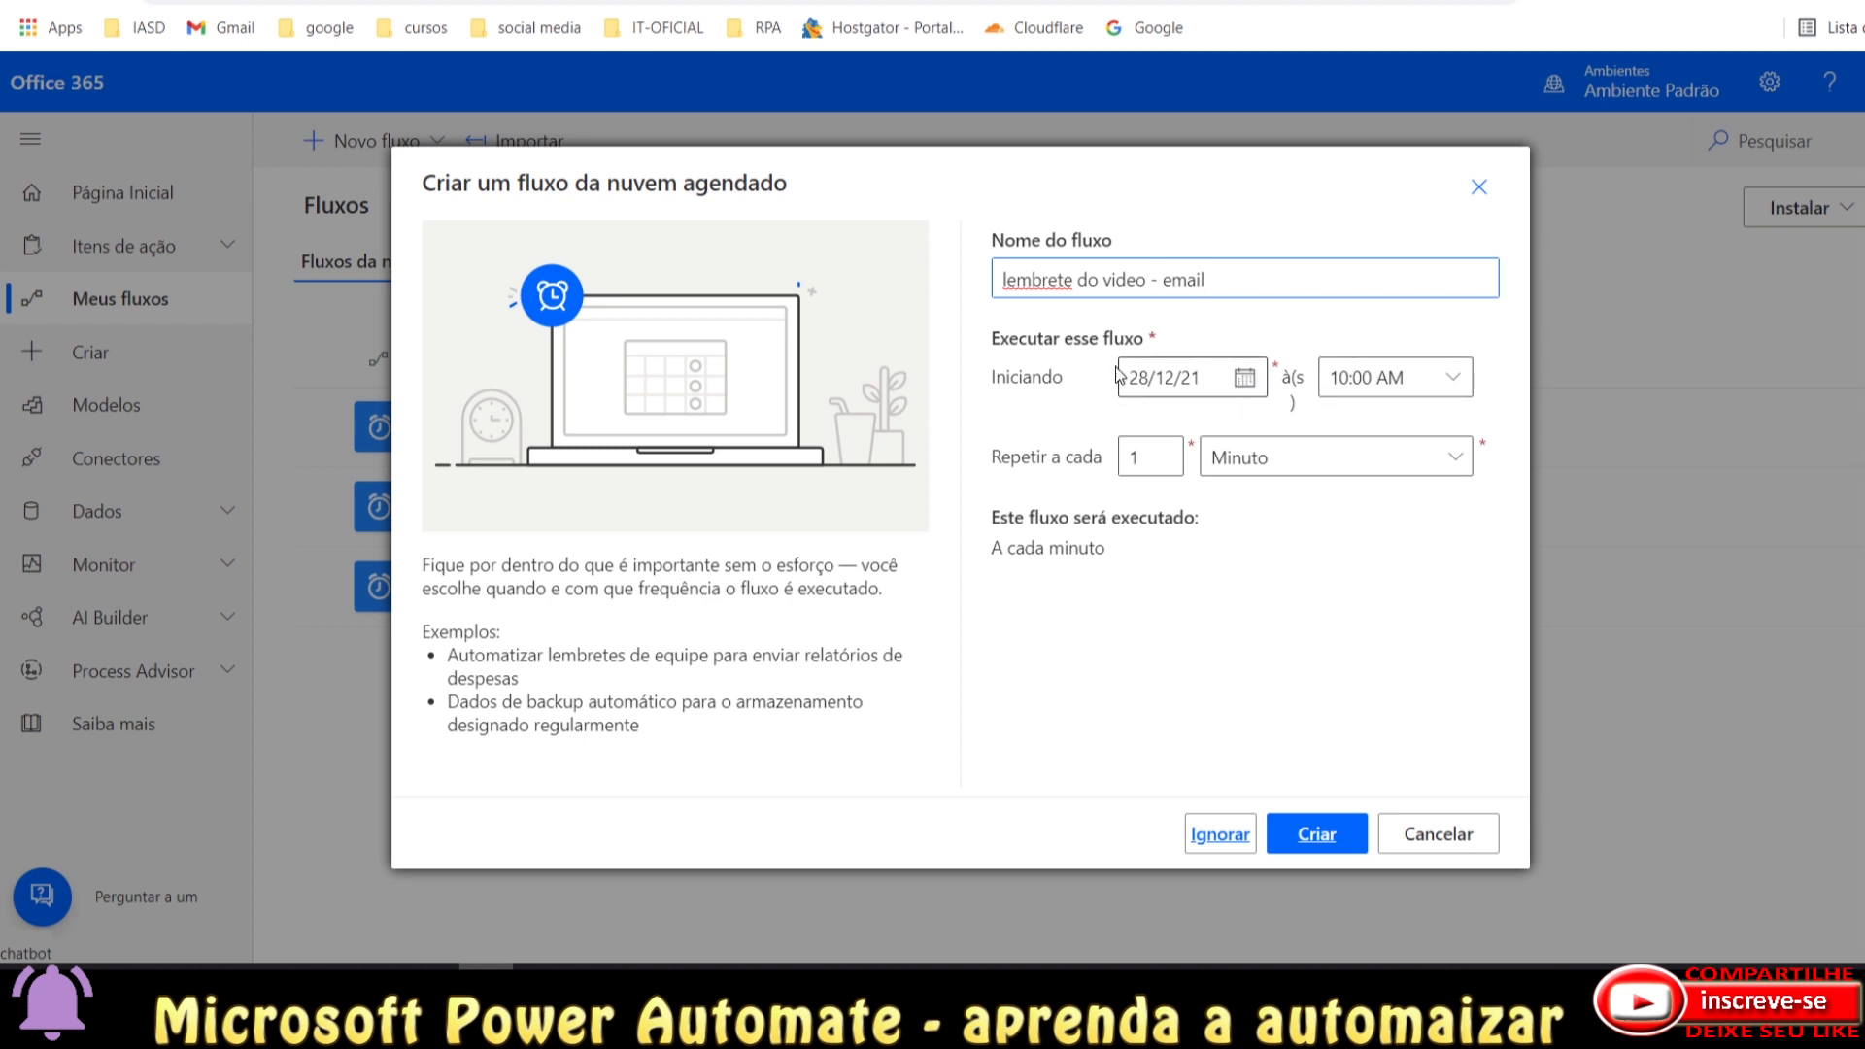
left_click(1452, 377)
scroll(1588, 422, "up", 1)
left_click_drag(1588, 422, 1587, 872)
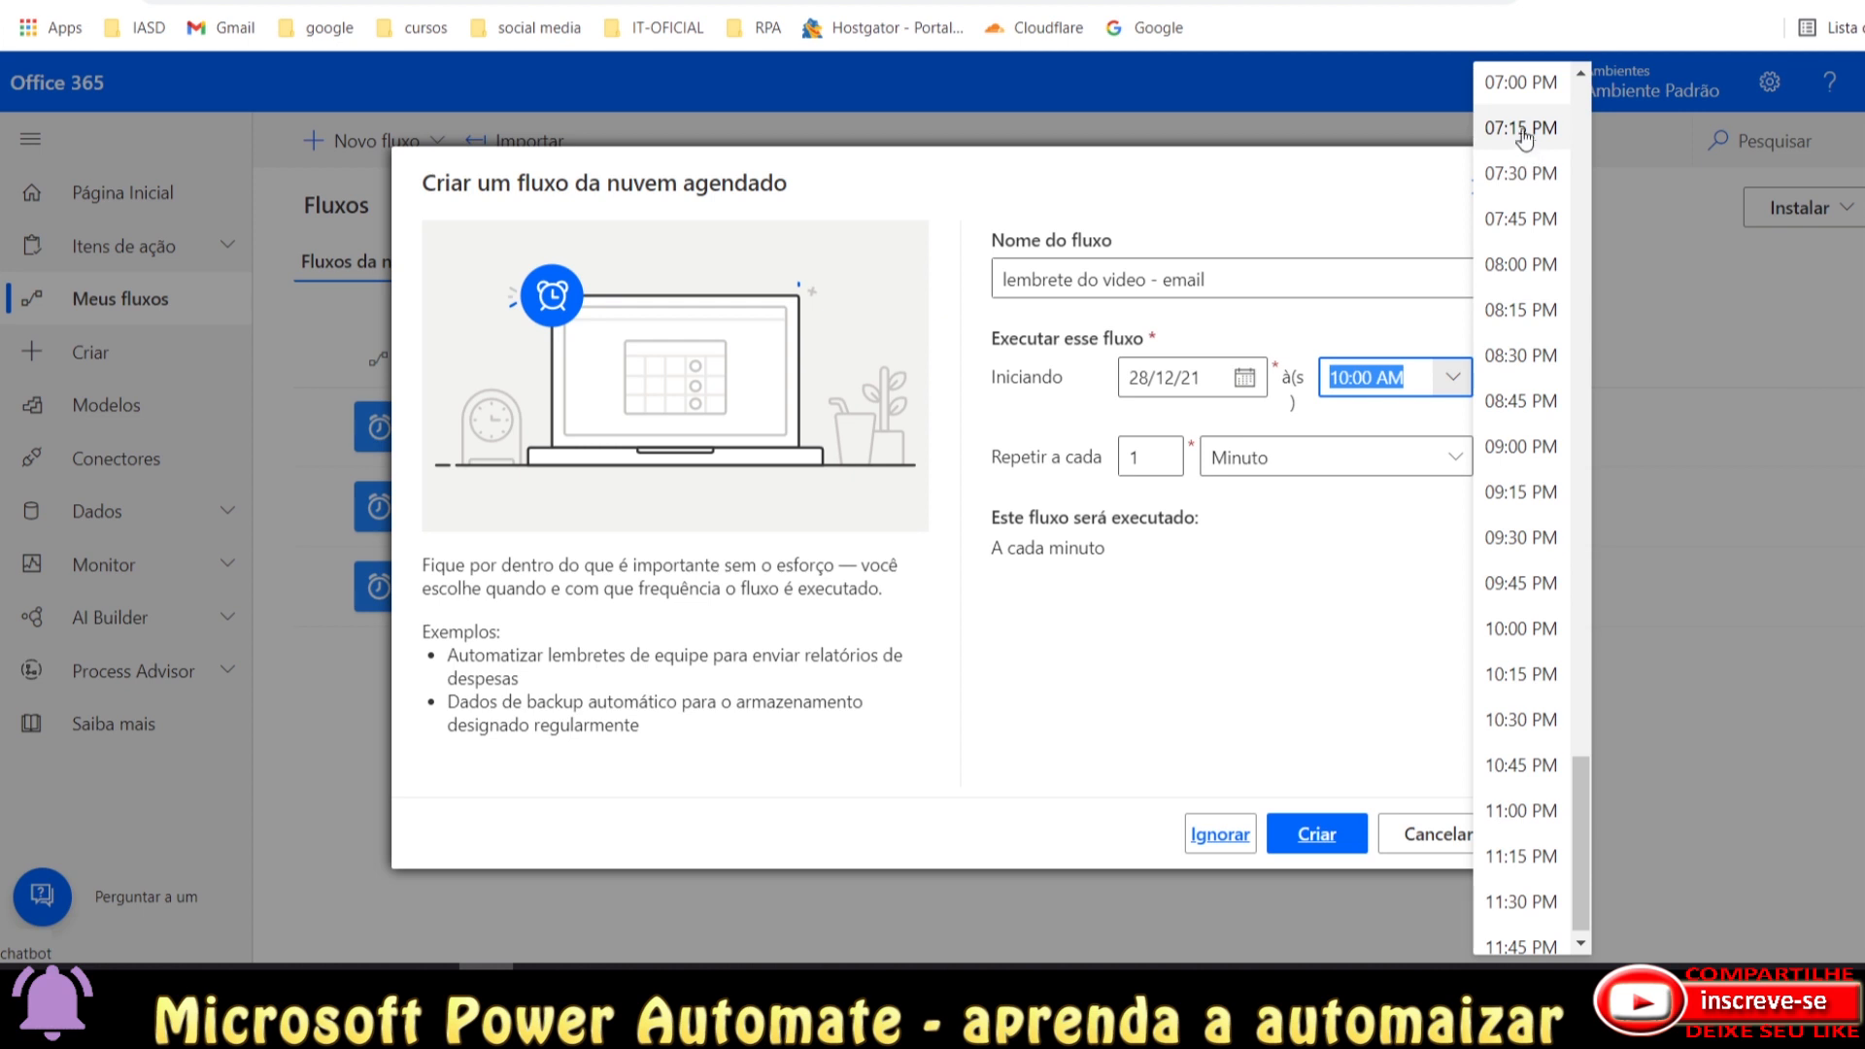
left_click(1522, 82)
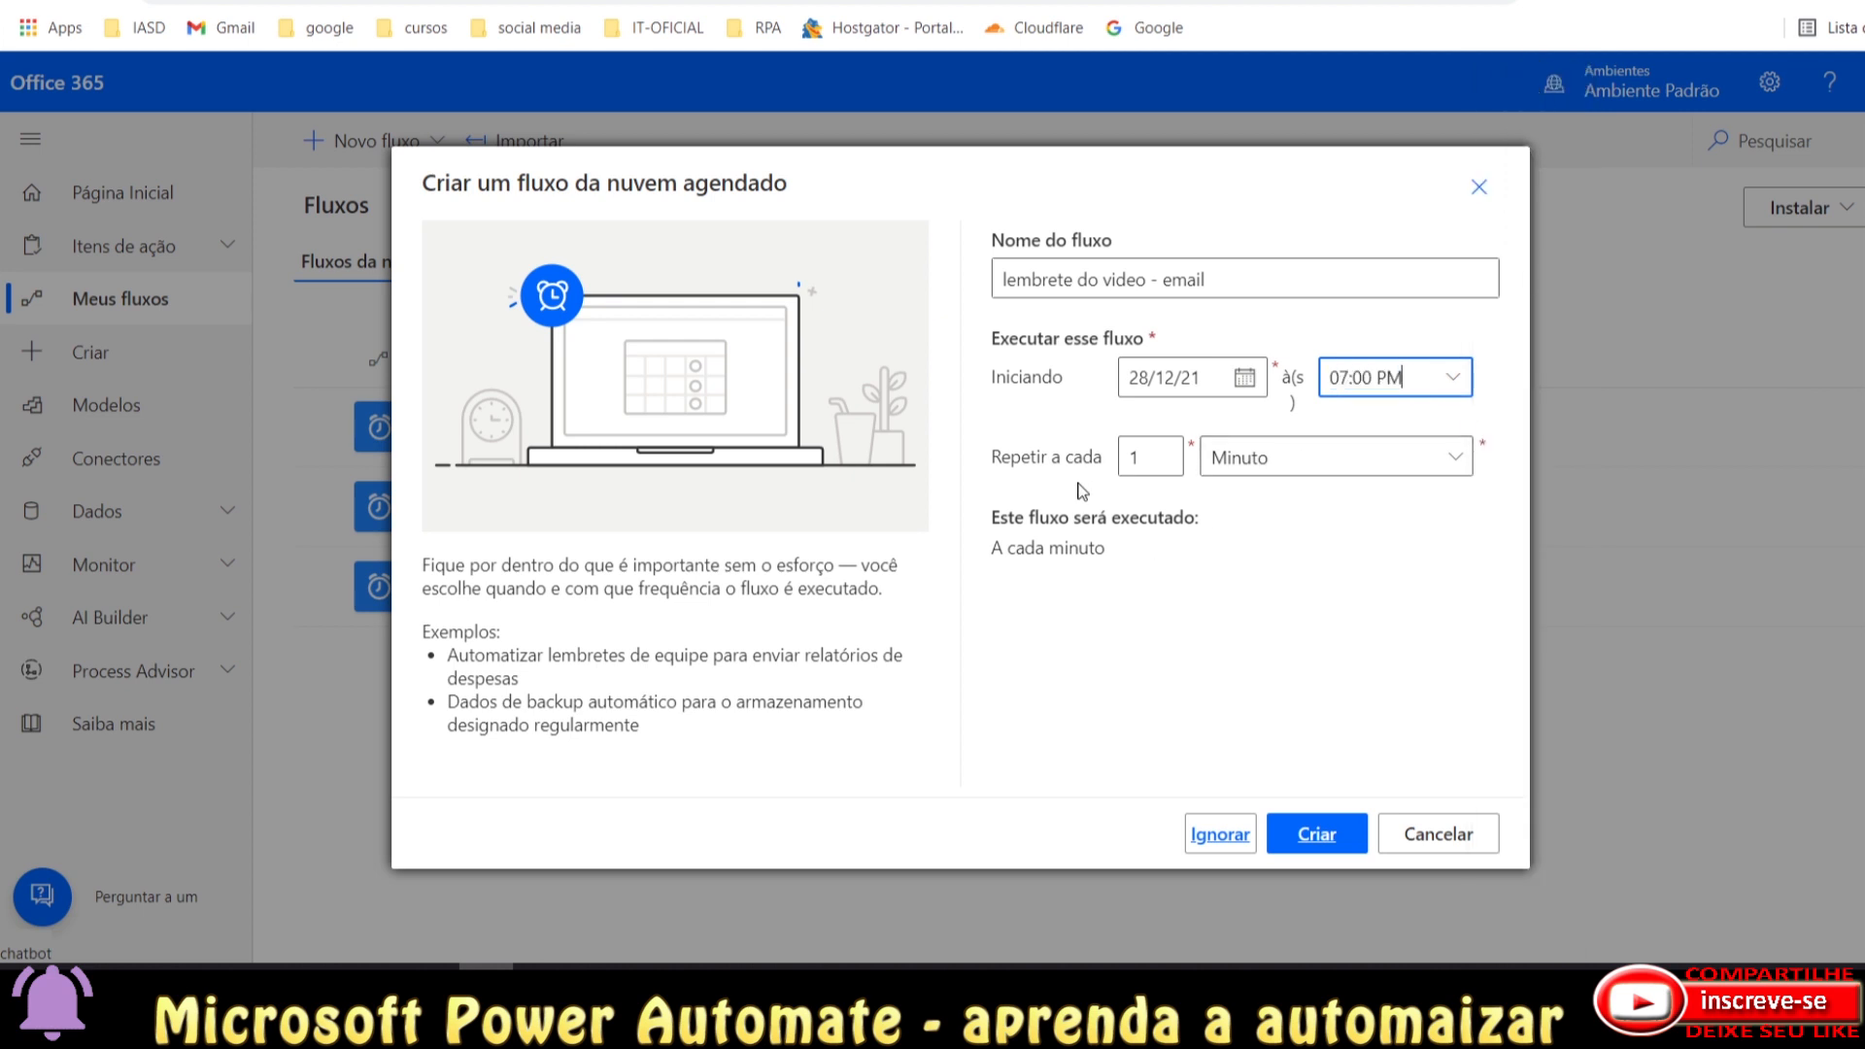
Set the flow to repeat every 48 hours.
left_click(1360, 465)
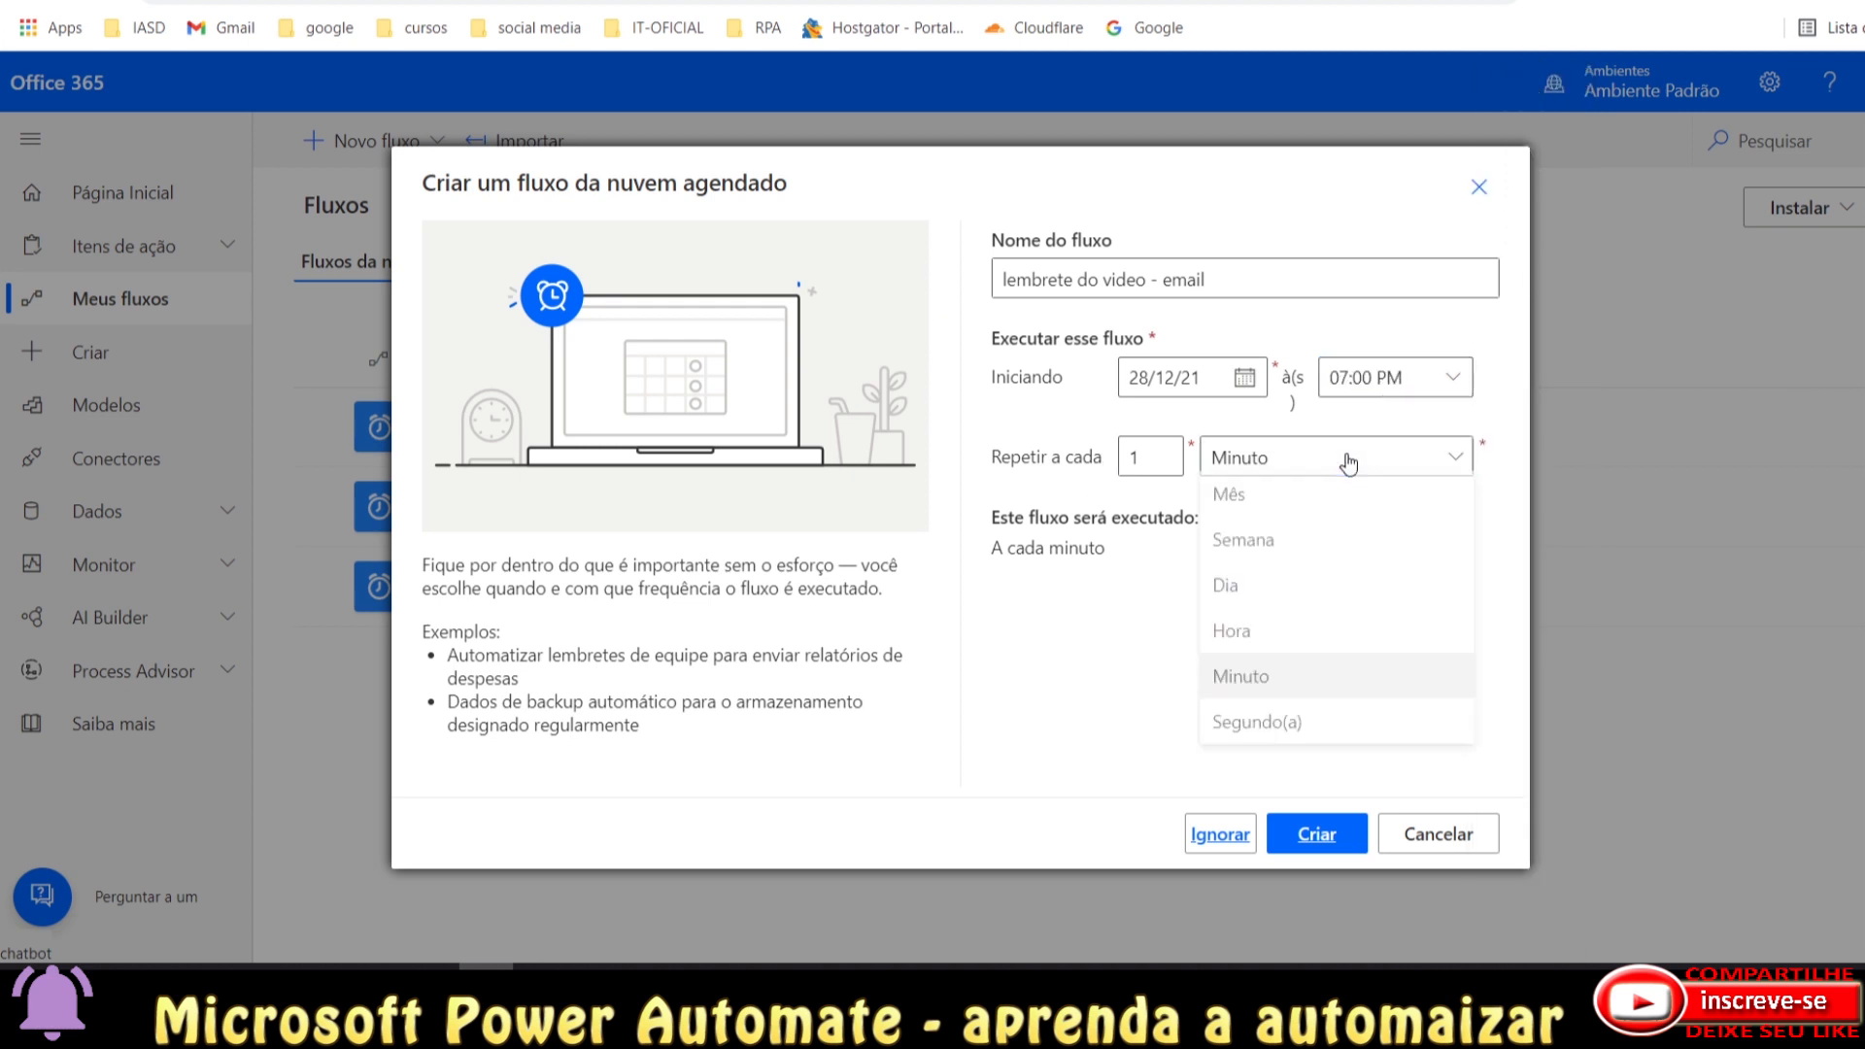
left_click(1255, 592)
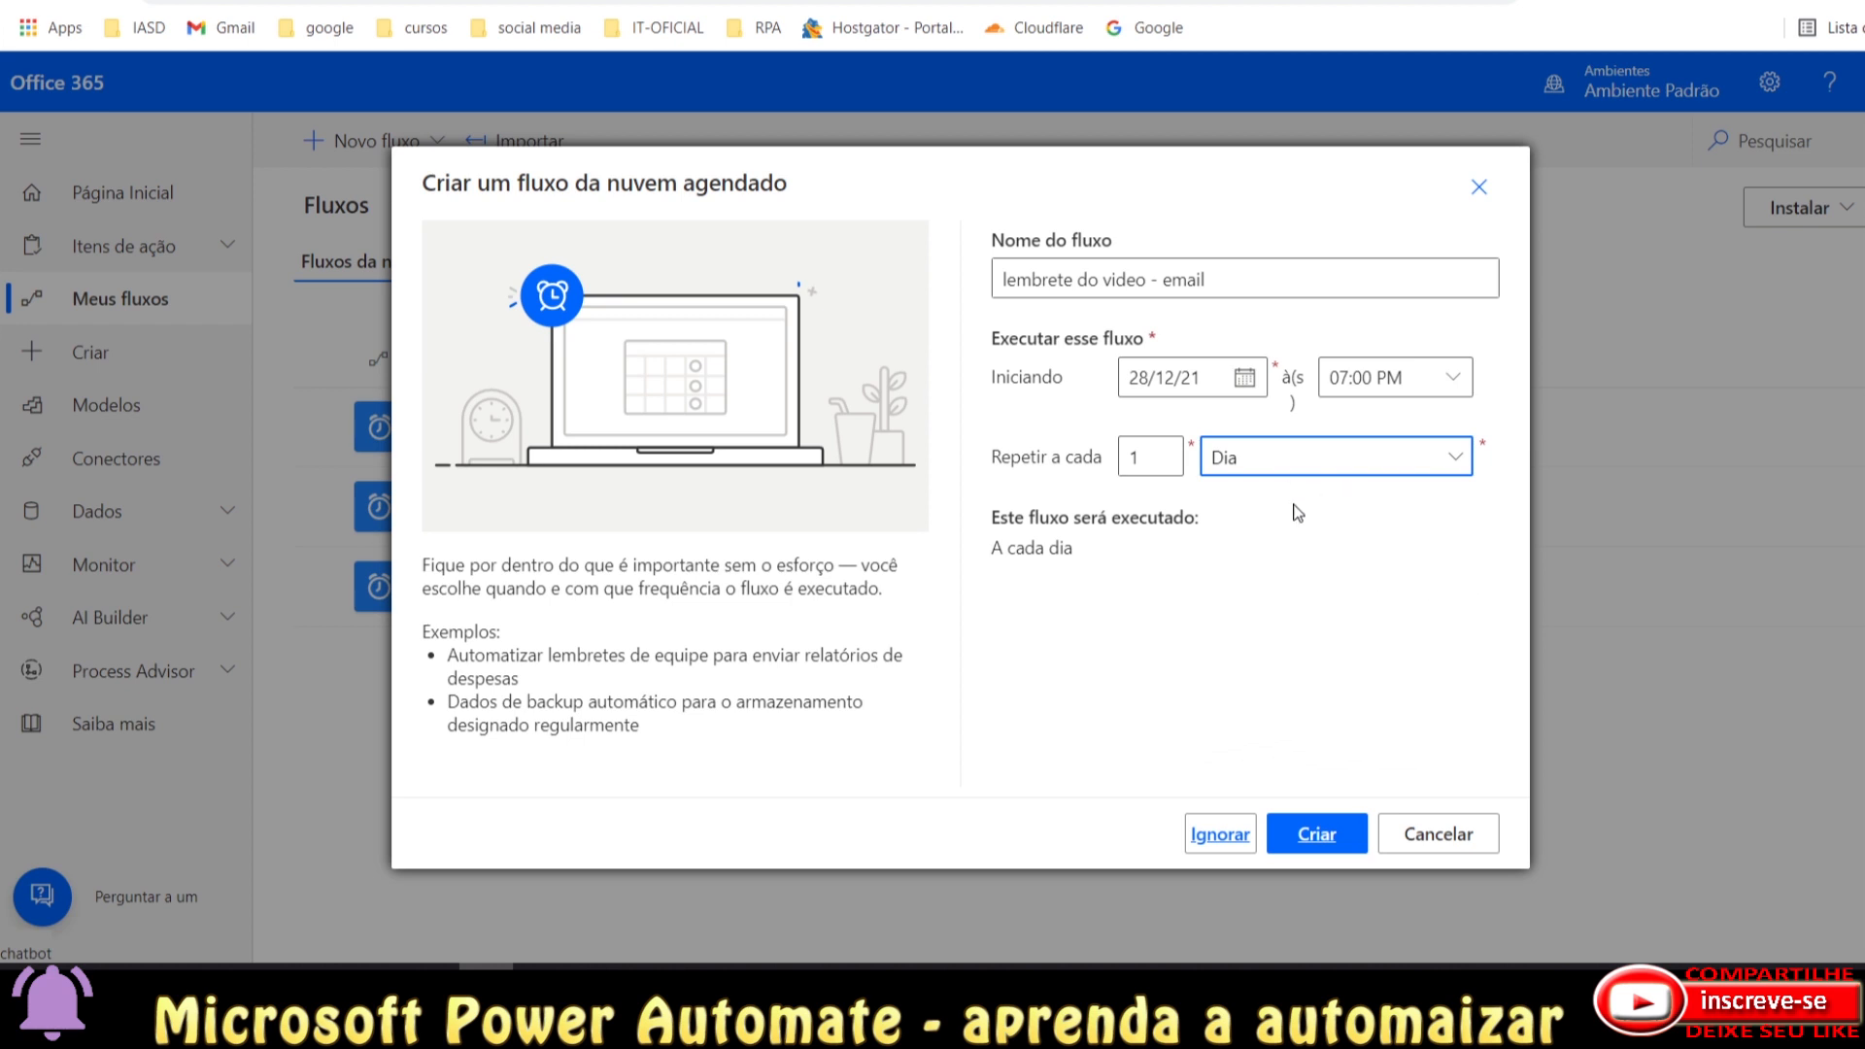
left_click(1273, 468)
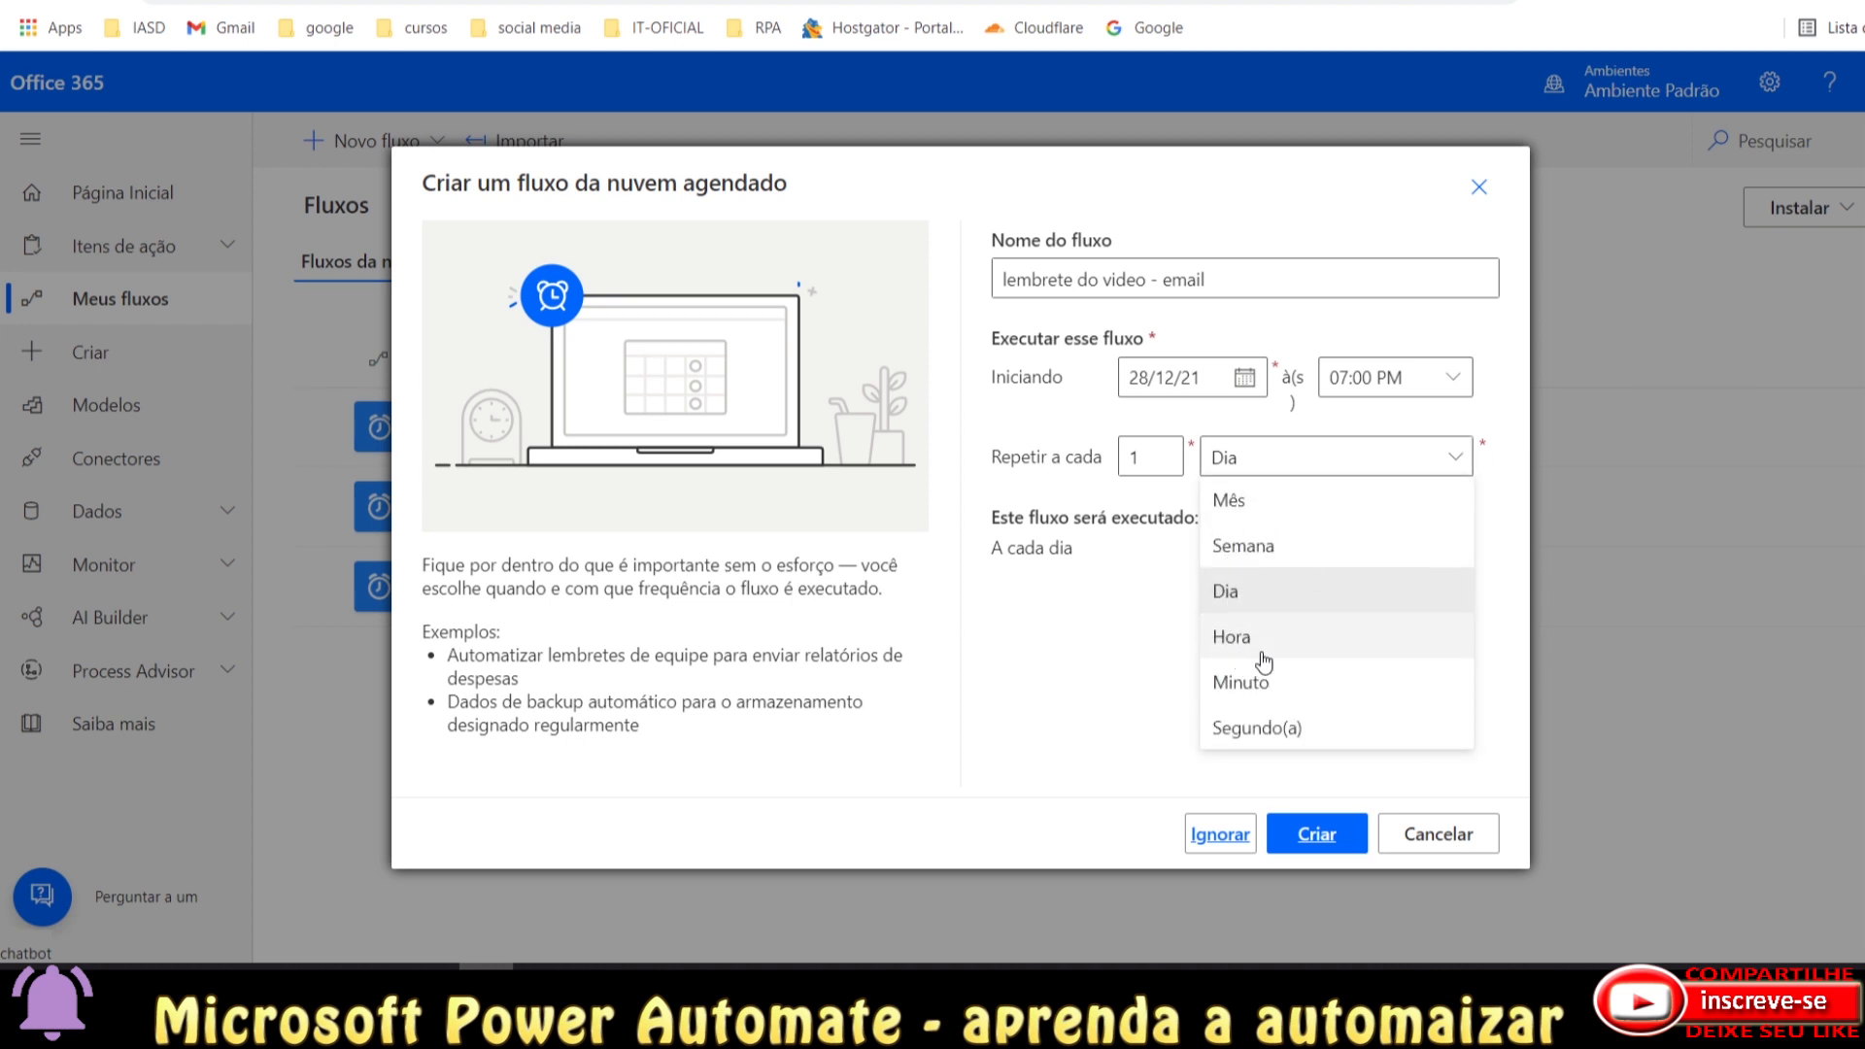
double_click(1135, 457)
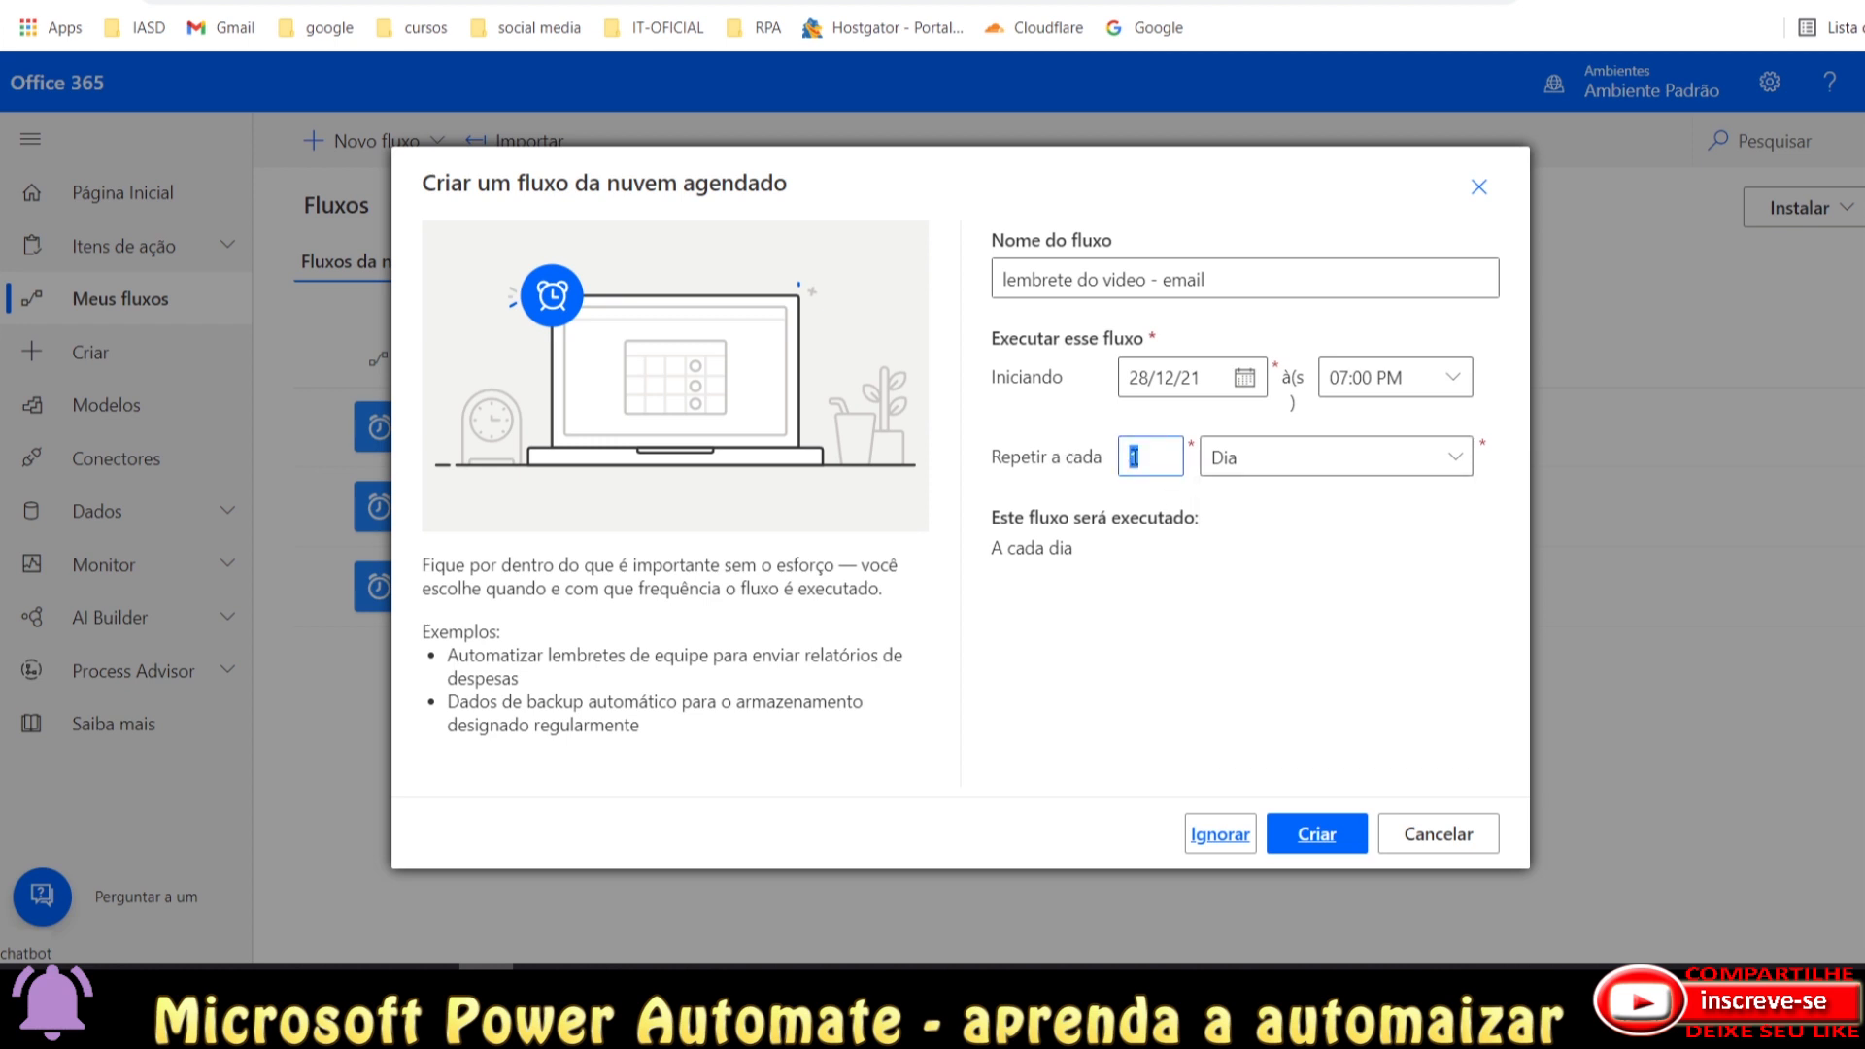
left_click(1282, 462)
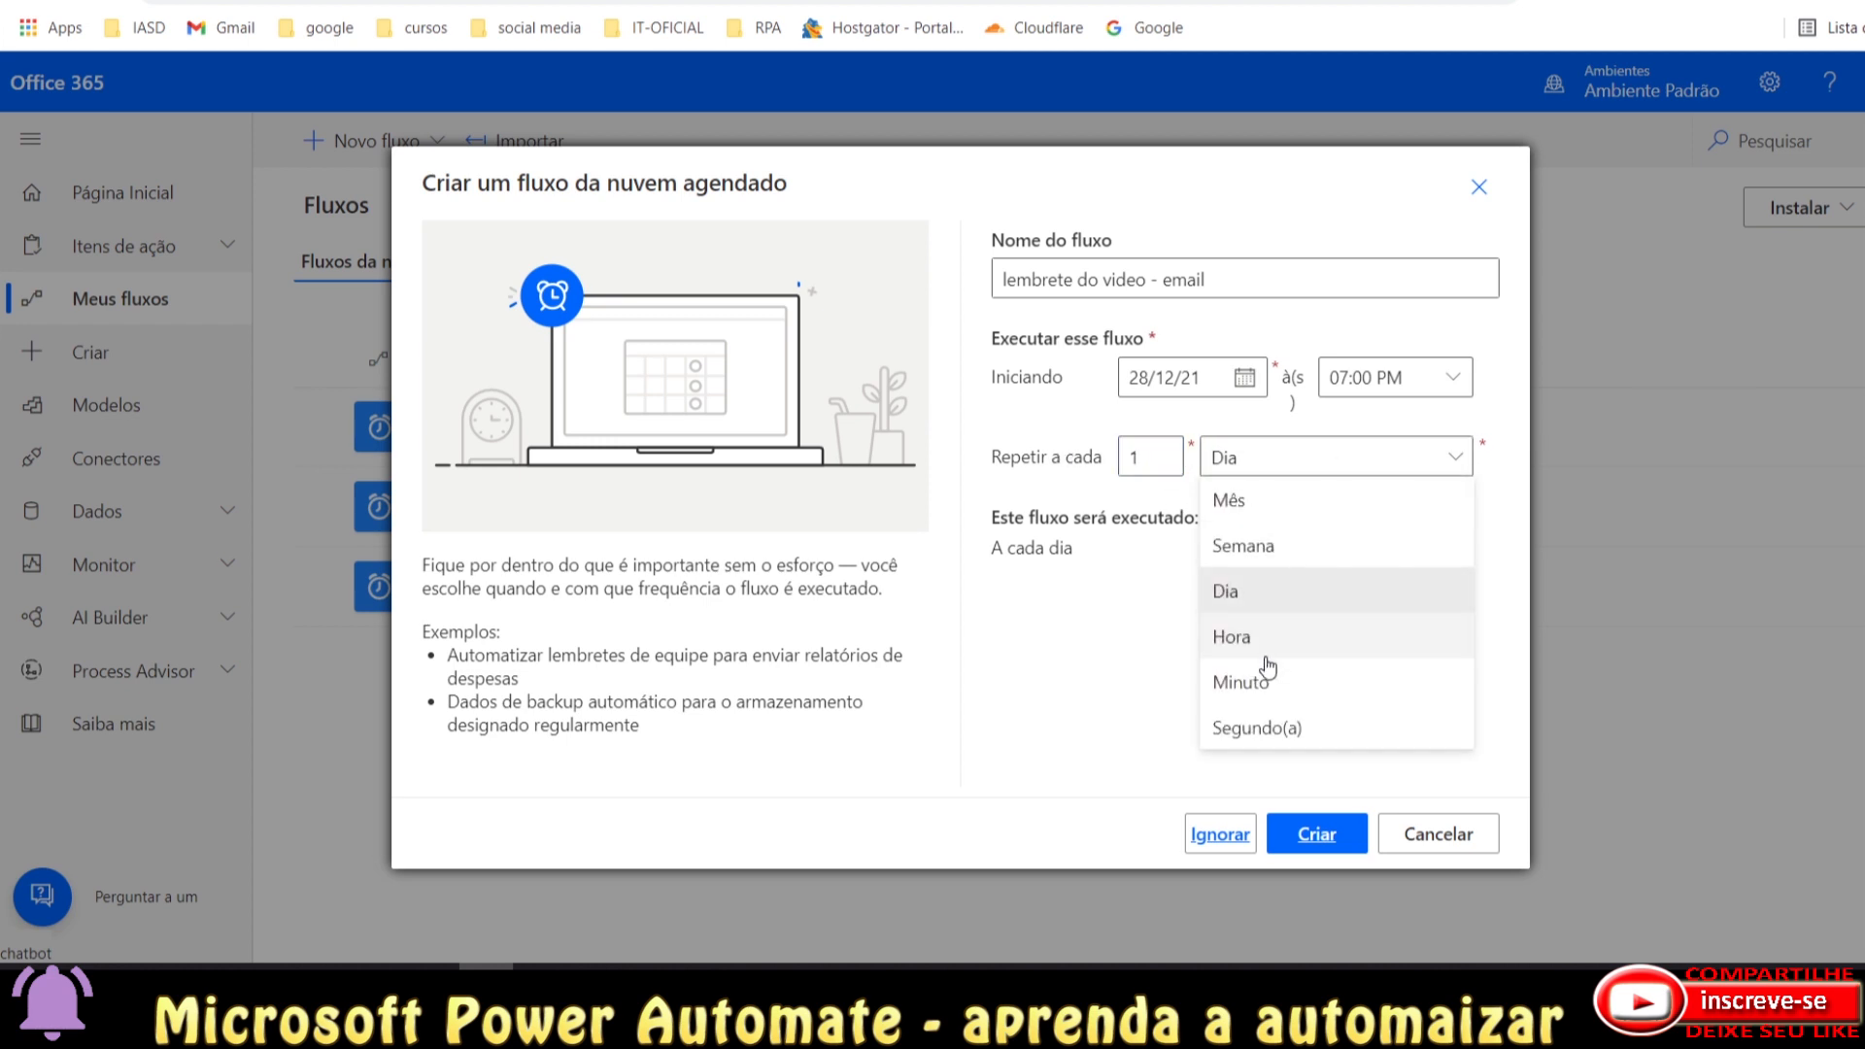
left_click(1261, 645)
double_click(1132, 458)
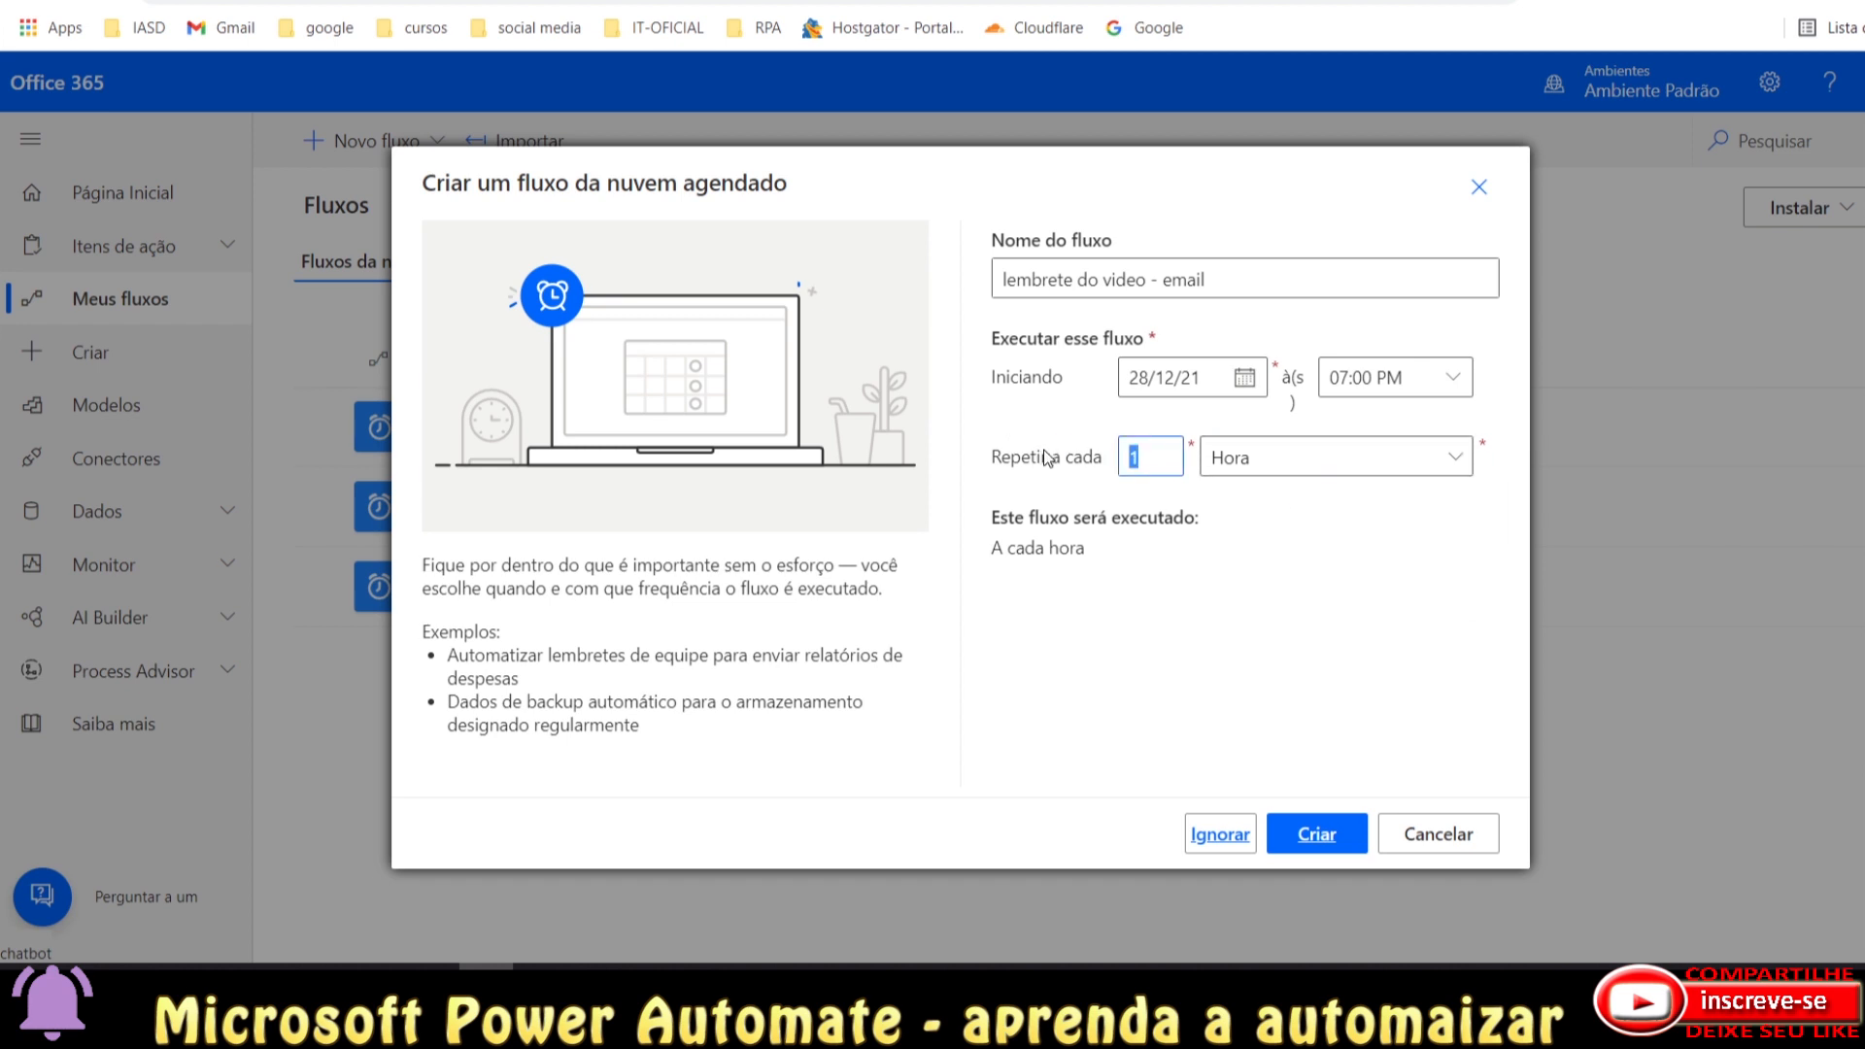
type("2")
key("BackSpace")
type("48")
left_click(1298, 834)
Create the flow, review the Recurrence trigger's advanced settings, and add a new step.
left_click(1301, 834)
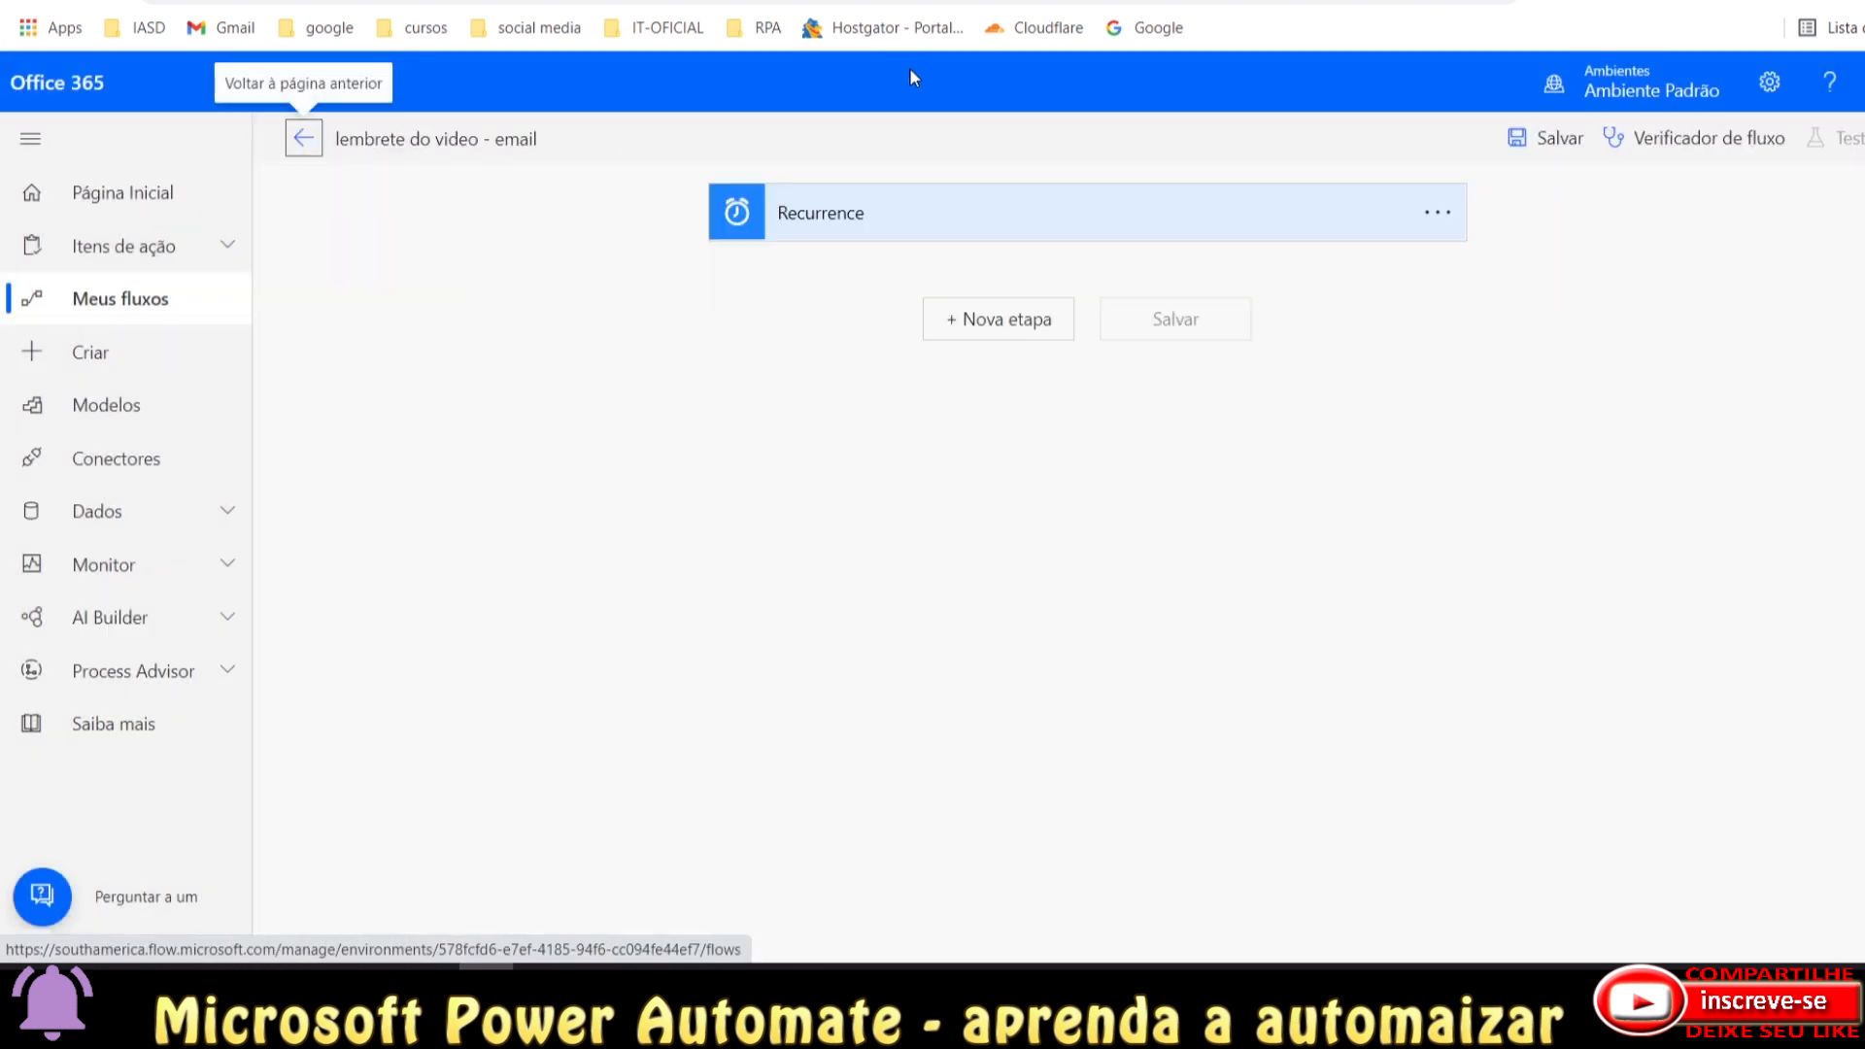
left_click(1076, 226)
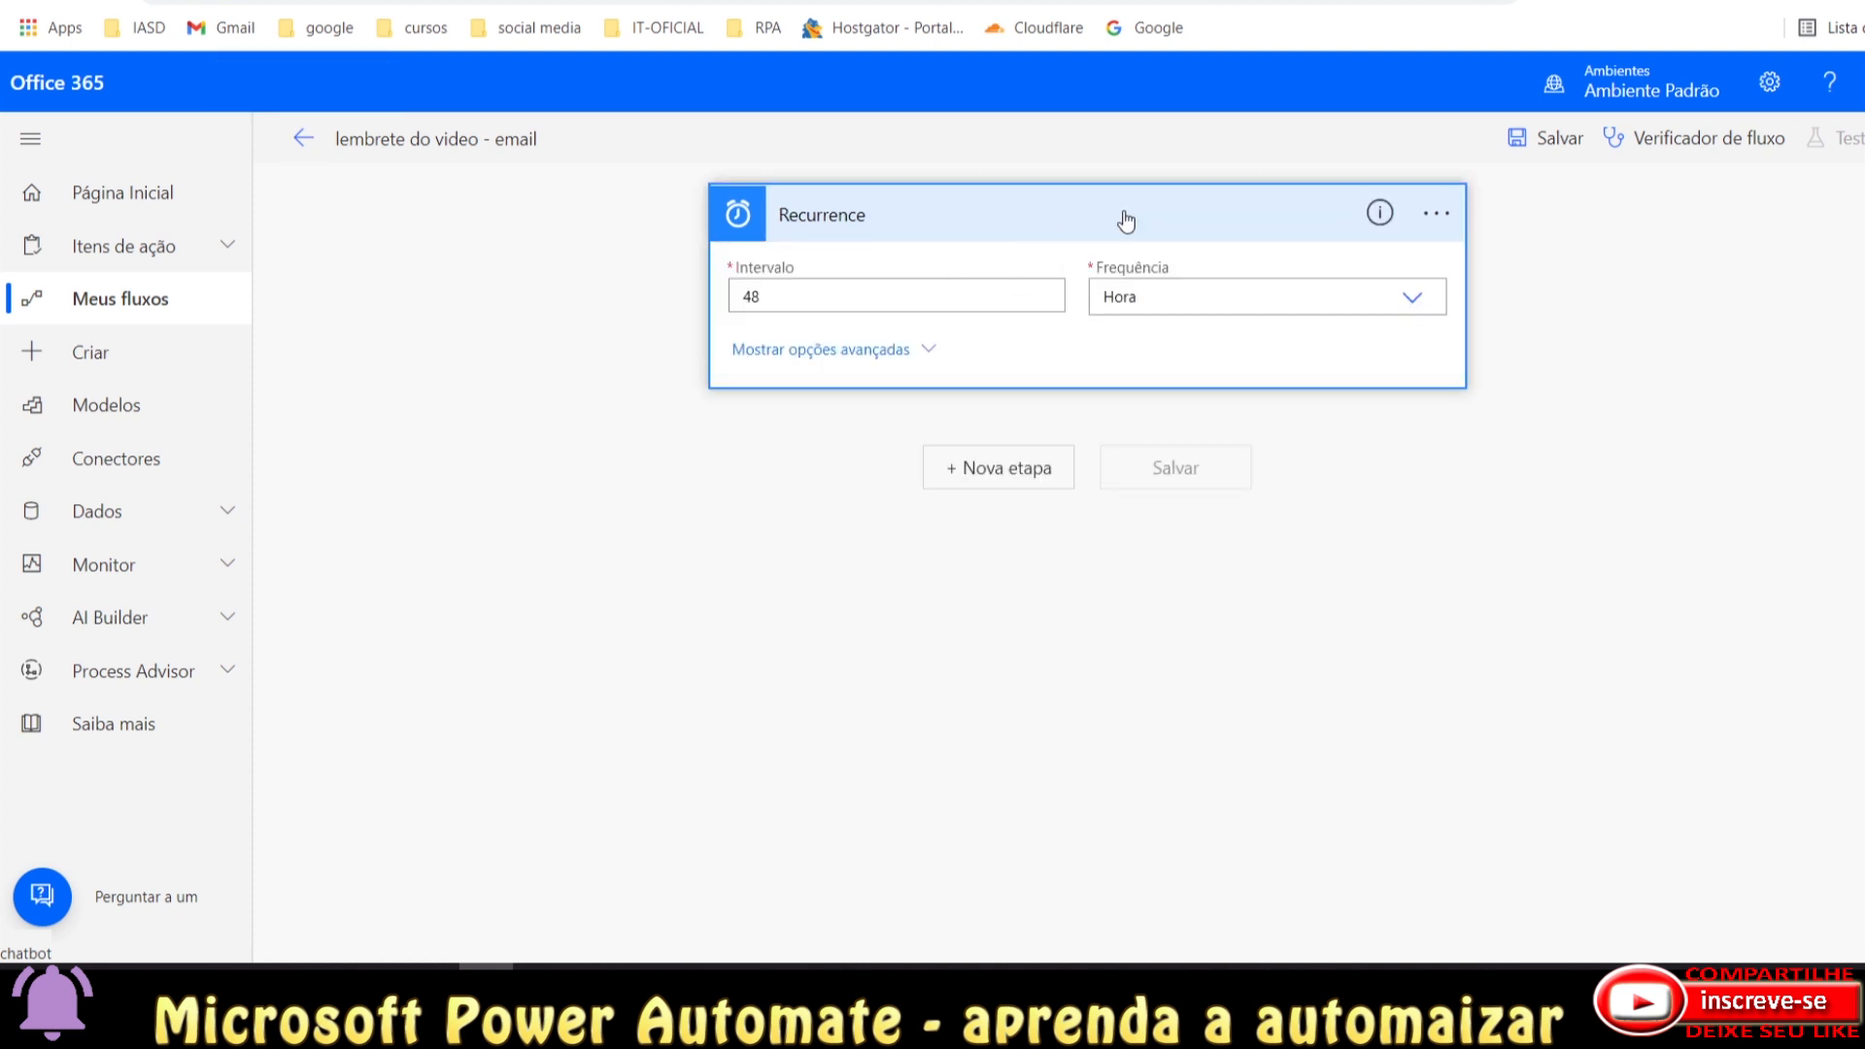
left_click(928, 357)
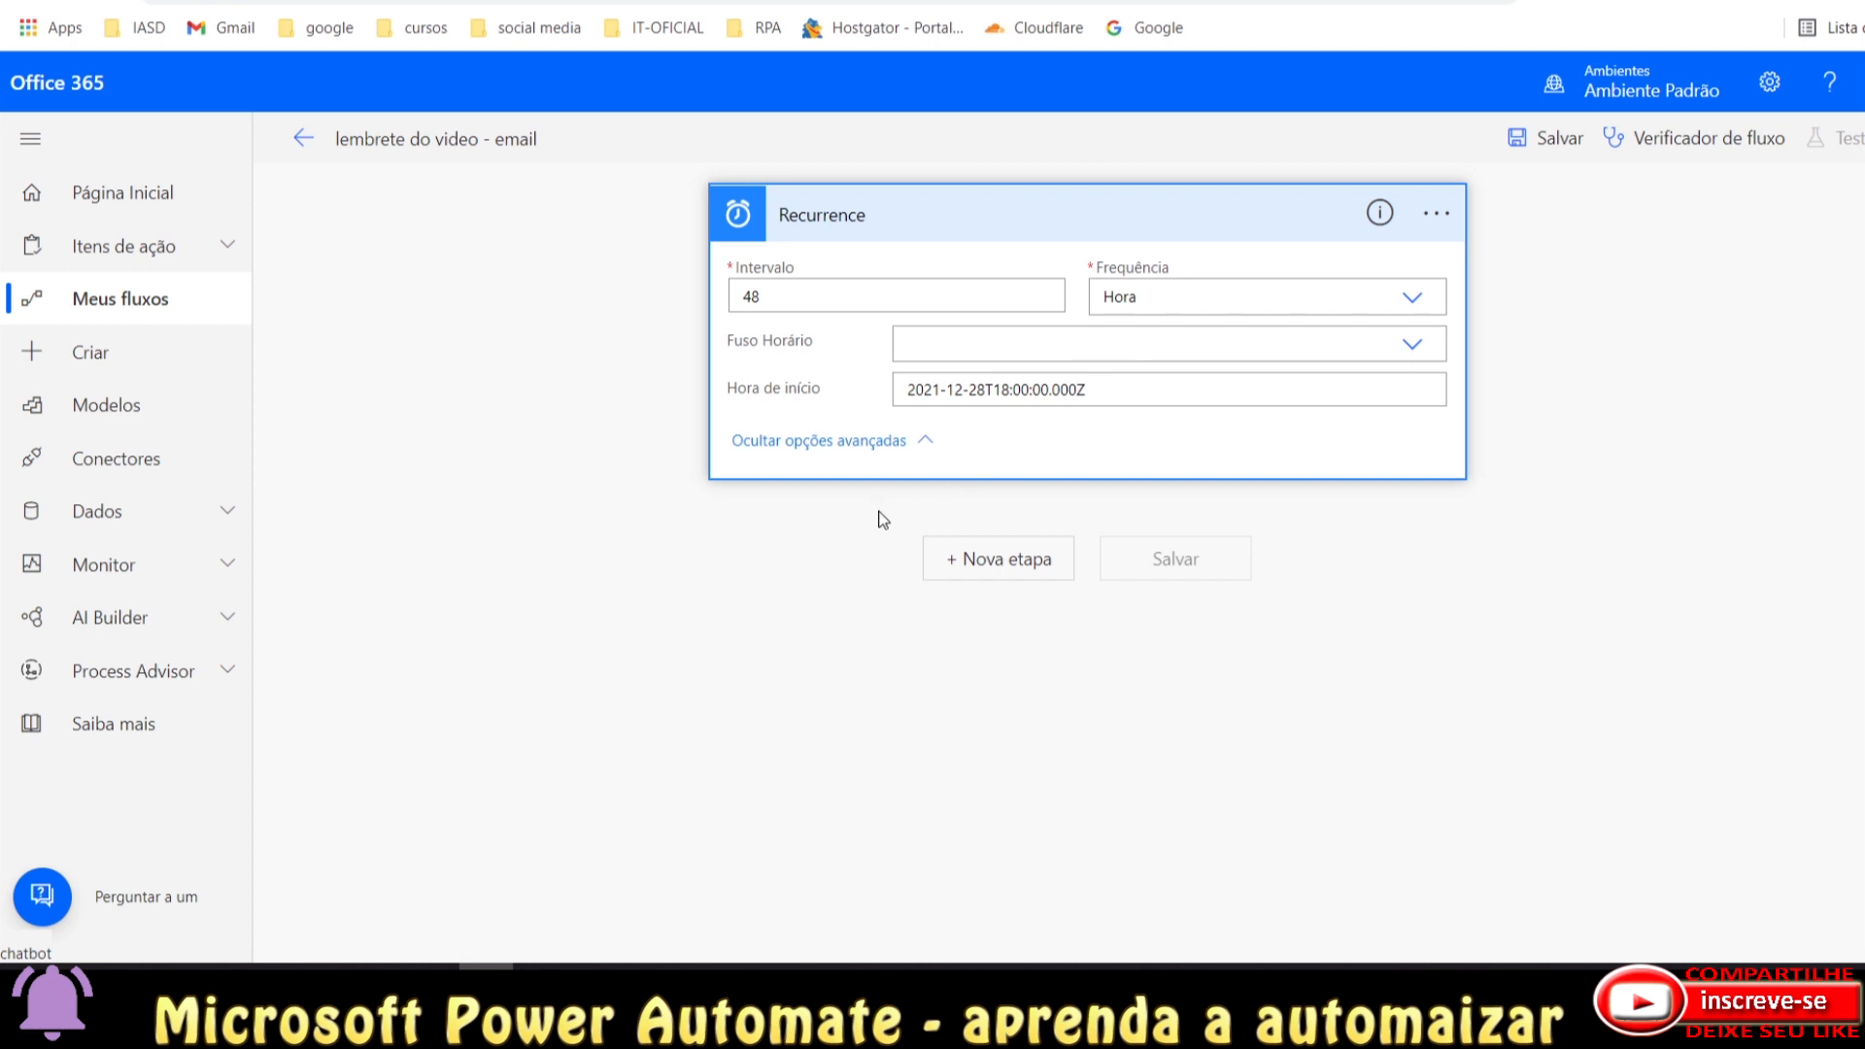
left_click(987, 573)
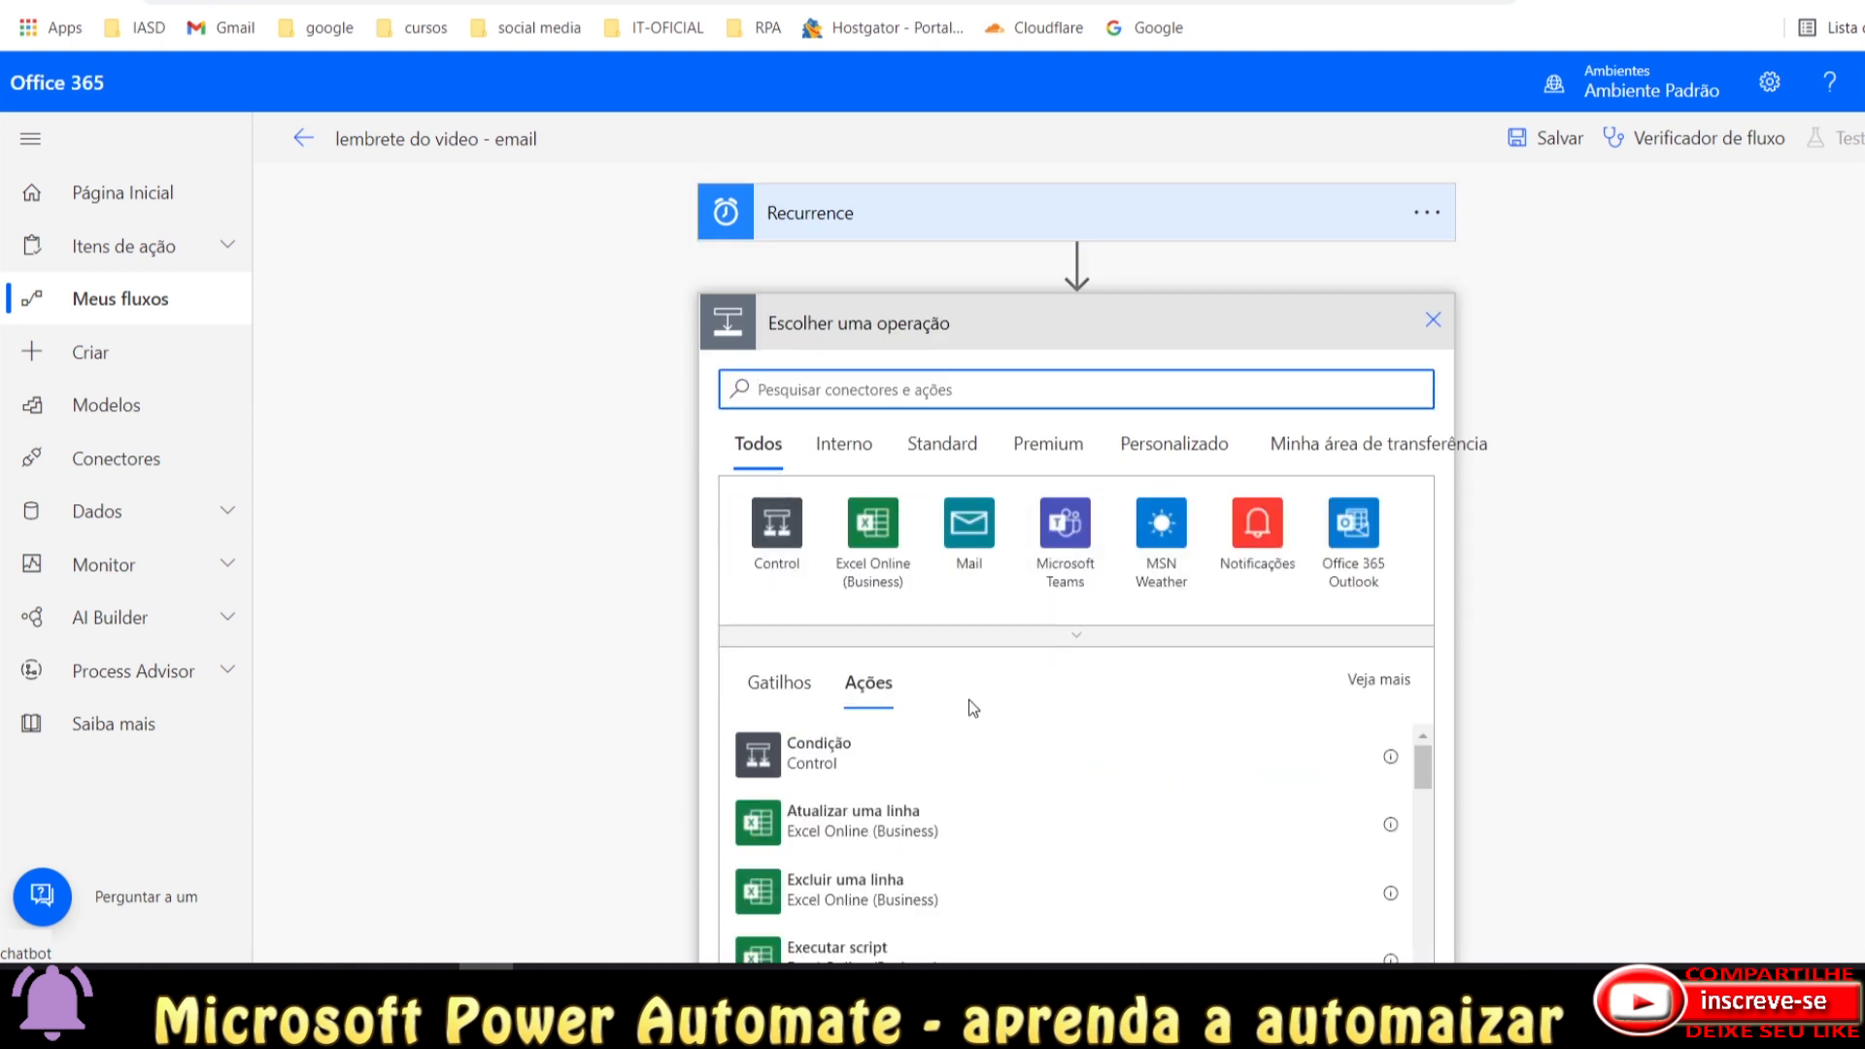
Add a Mail 'Enviar uma notificação por email (V3)' step addressed to the recipient's e-mail as a custom value.
left_click(972, 536)
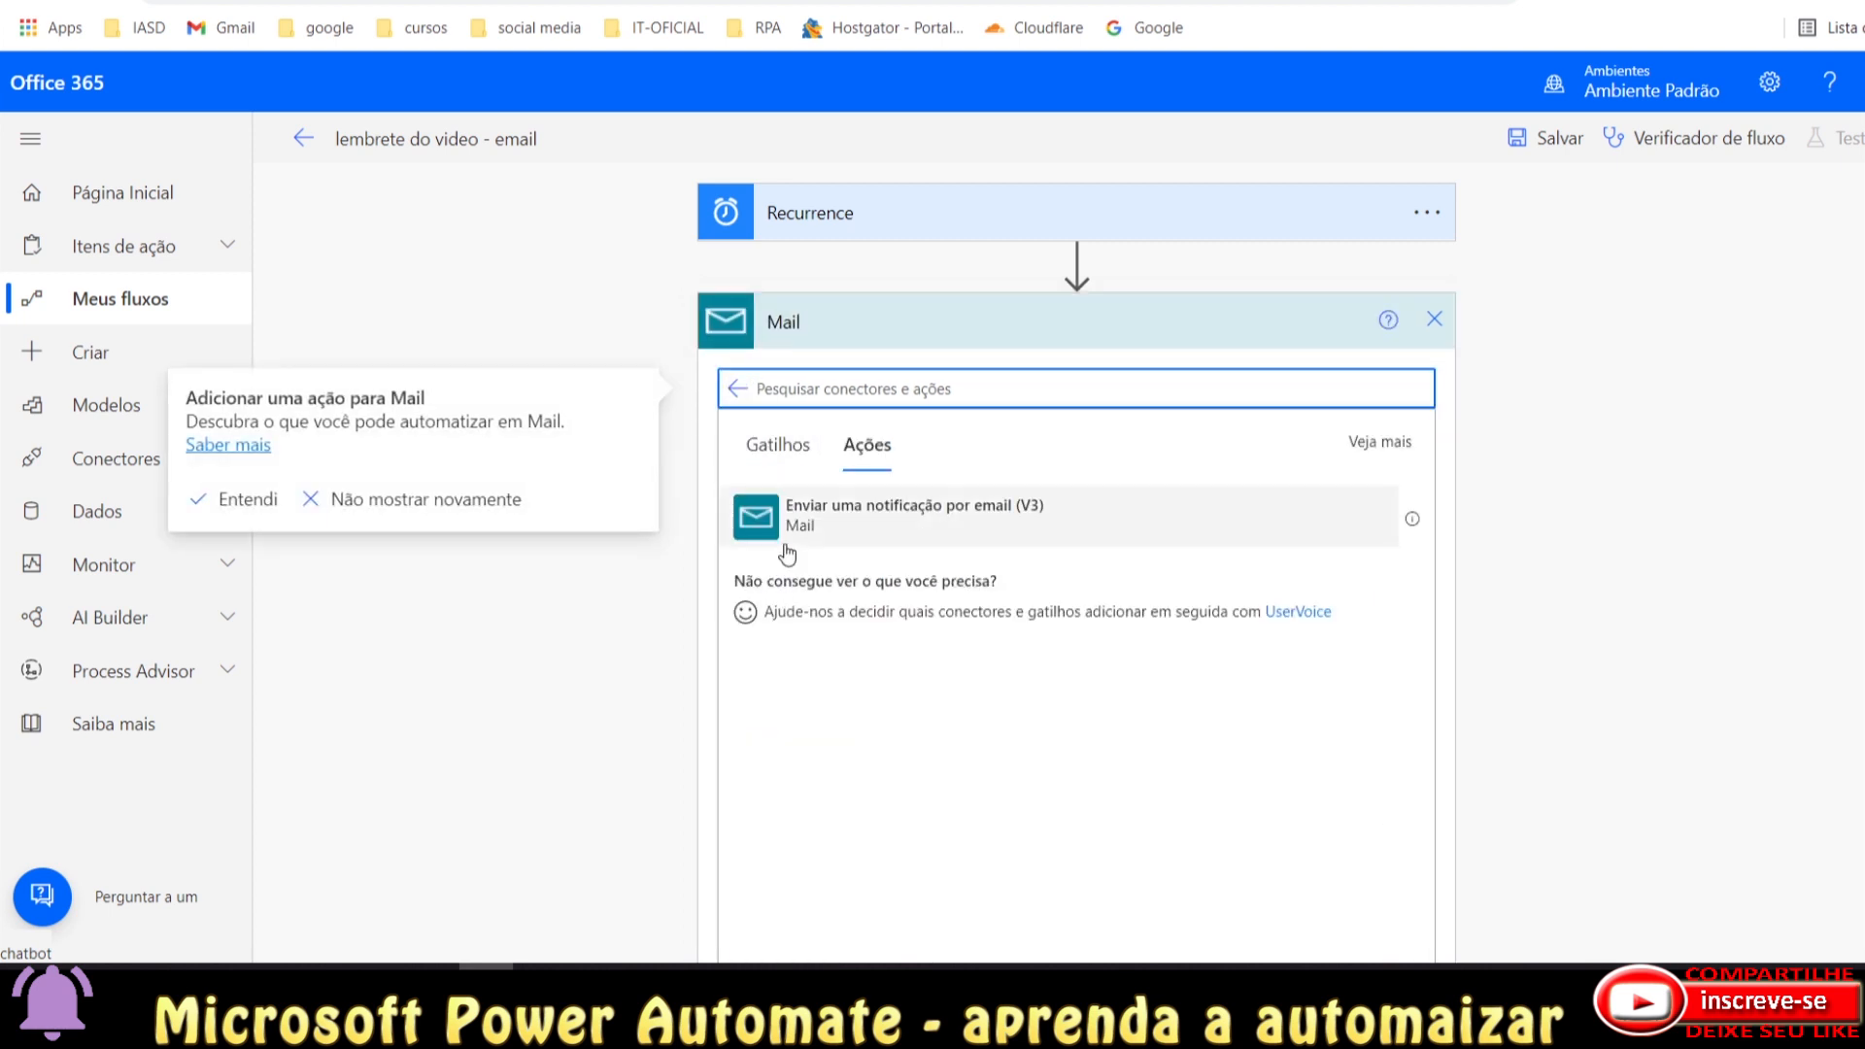
left_click(901, 532)
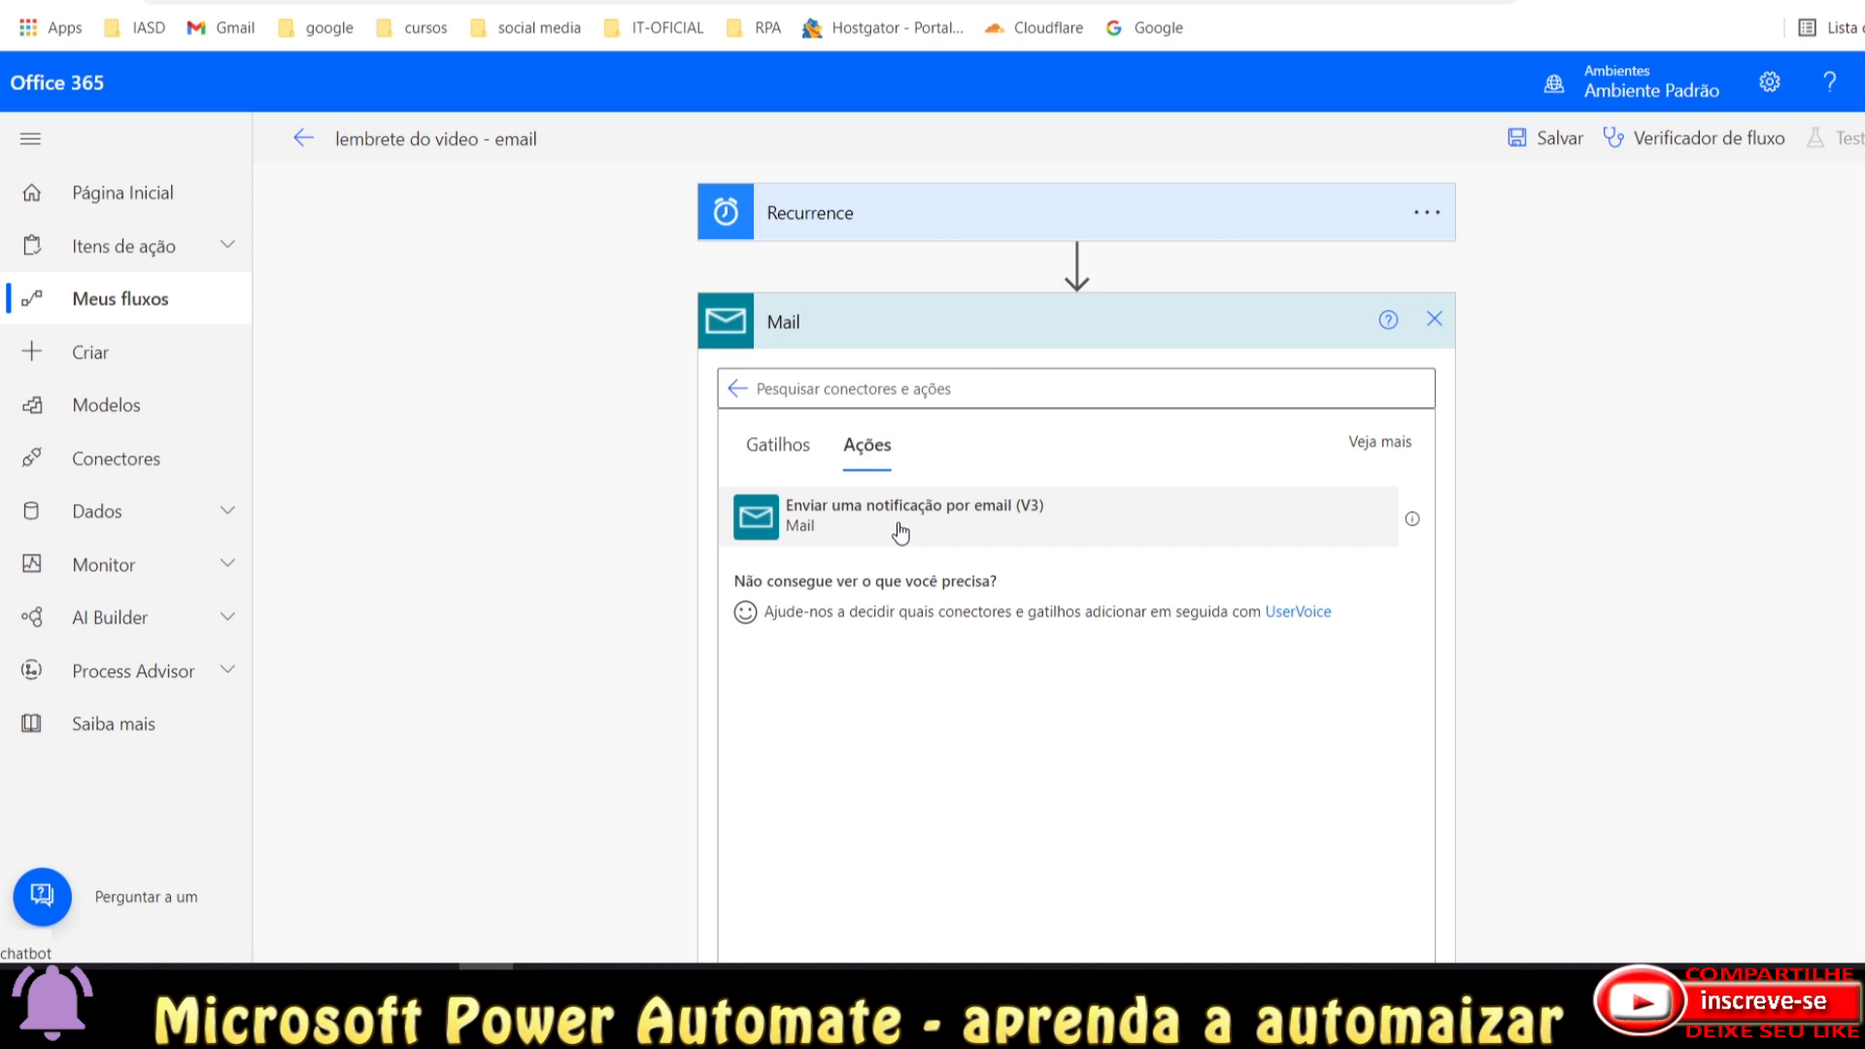
left_click(901, 533)
left_click(1018, 381)
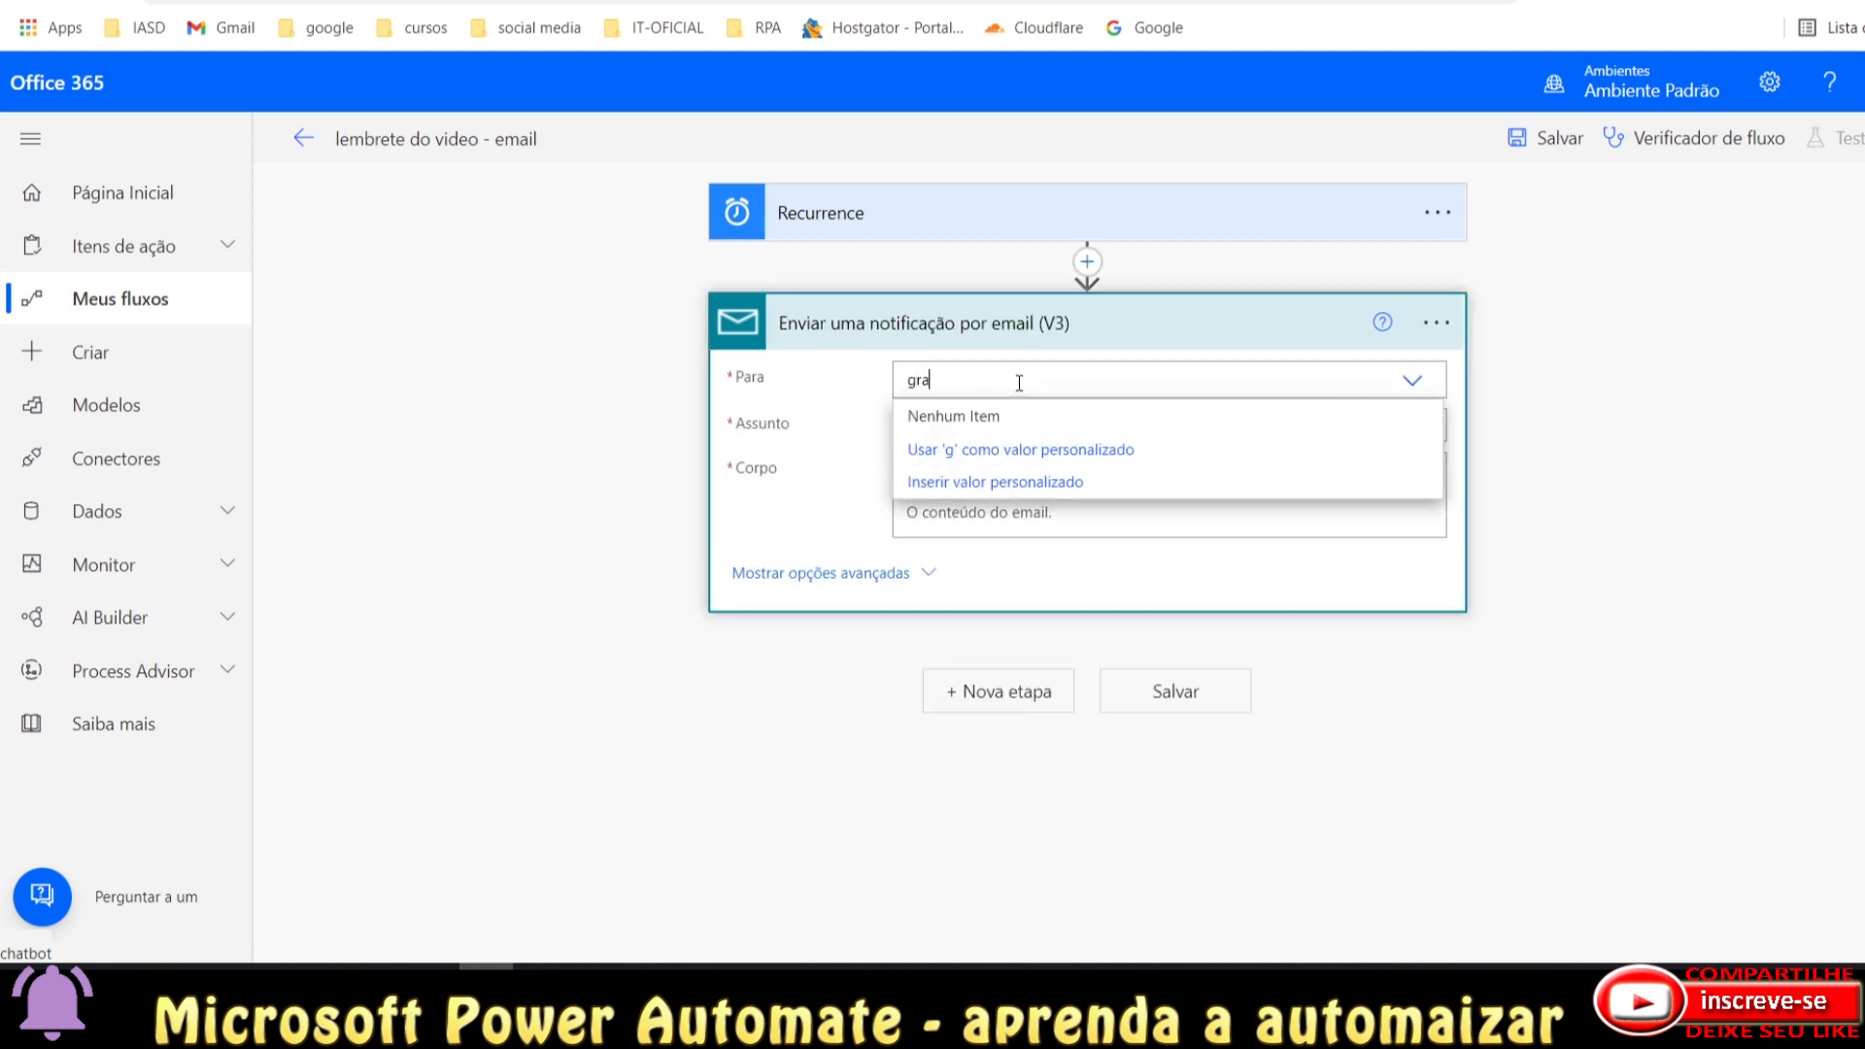
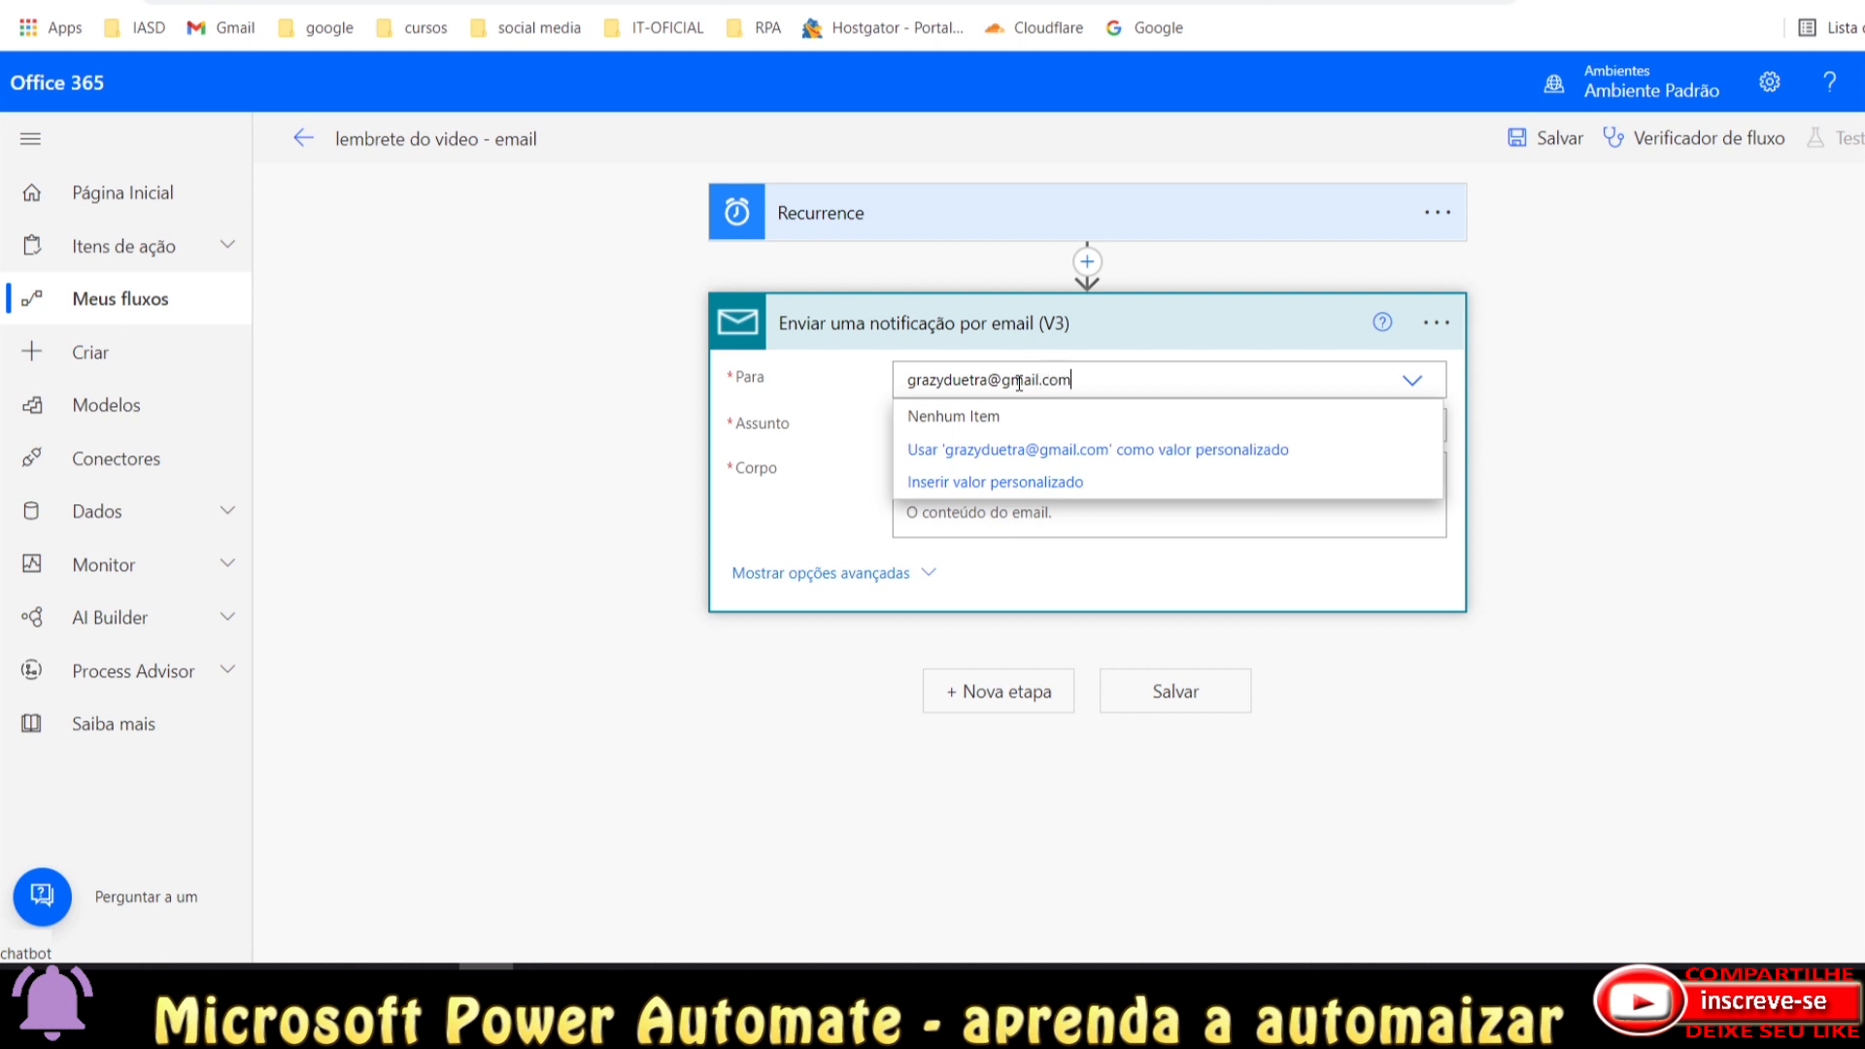
left_click(1074, 447)
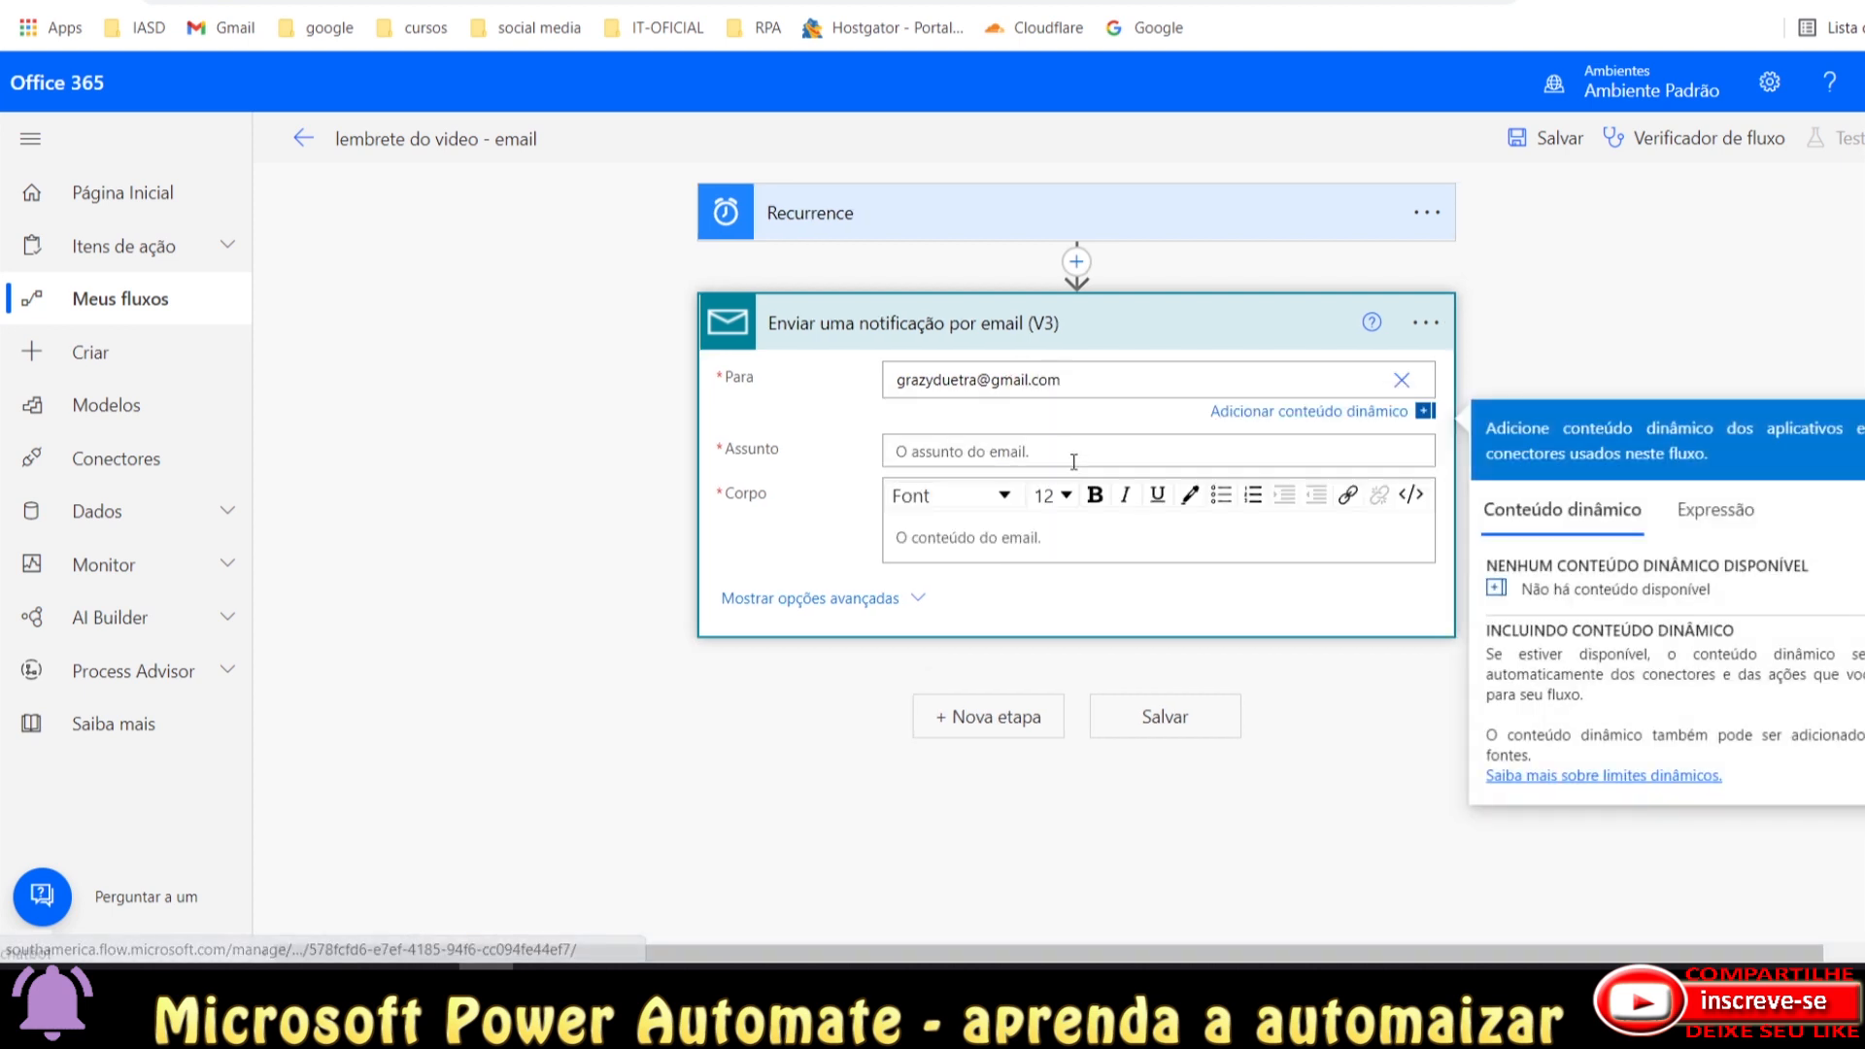
Set the email subject to 'lembrete video'.
left_click(955, 456)
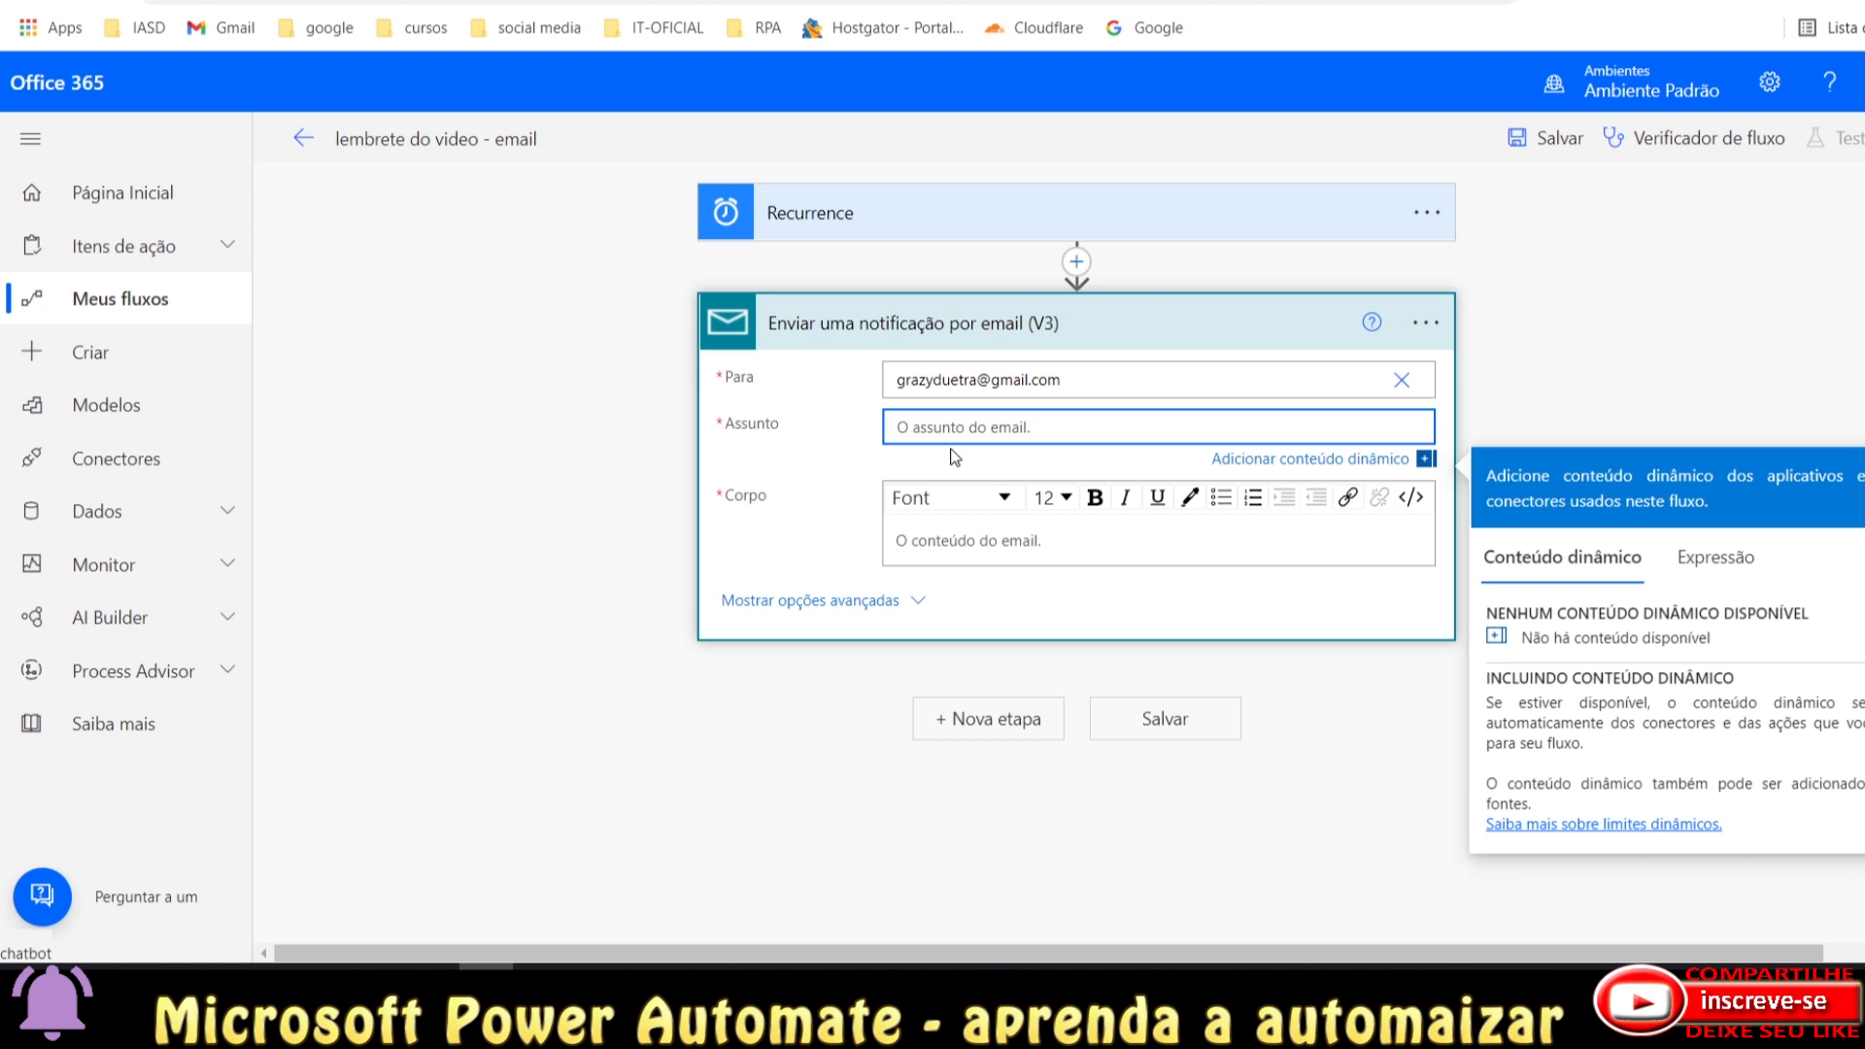
type("v")
key("BackSpace")
key("BackSpace")
type("lembrete video")
left_click(767, 556)
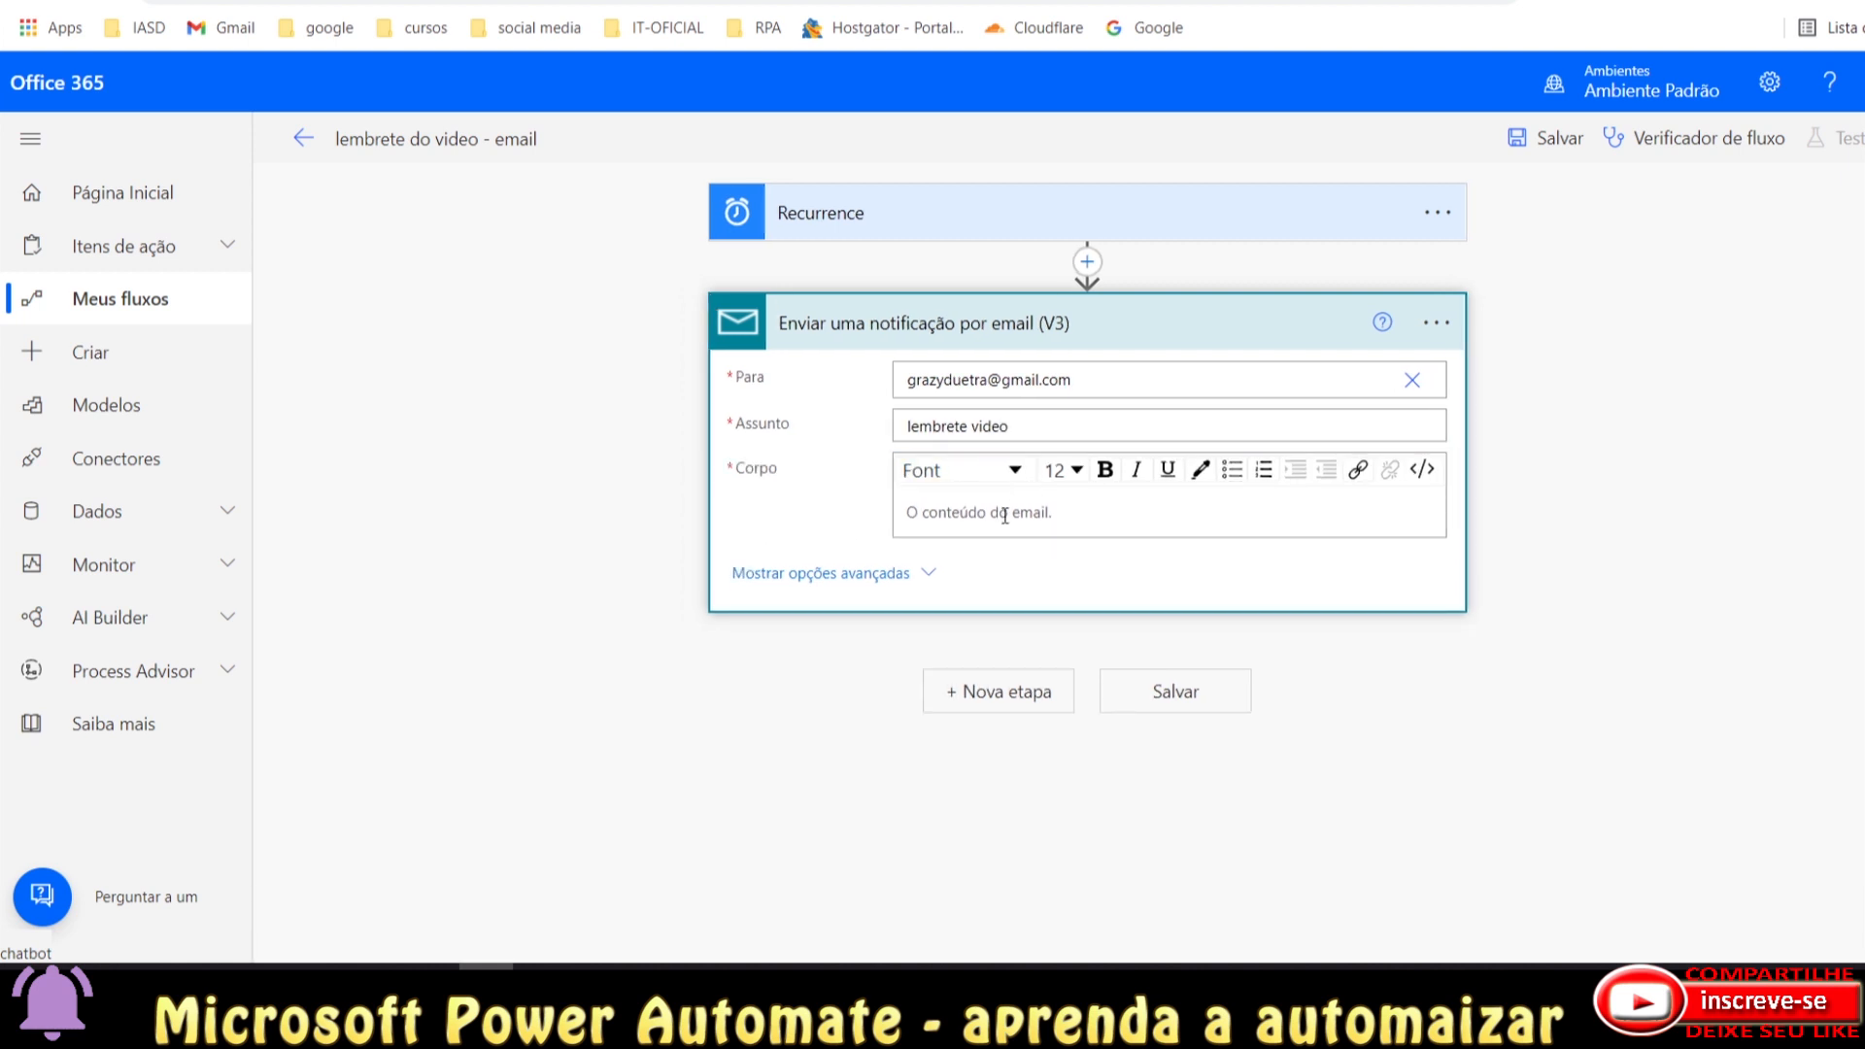
left_click(1044, 427)
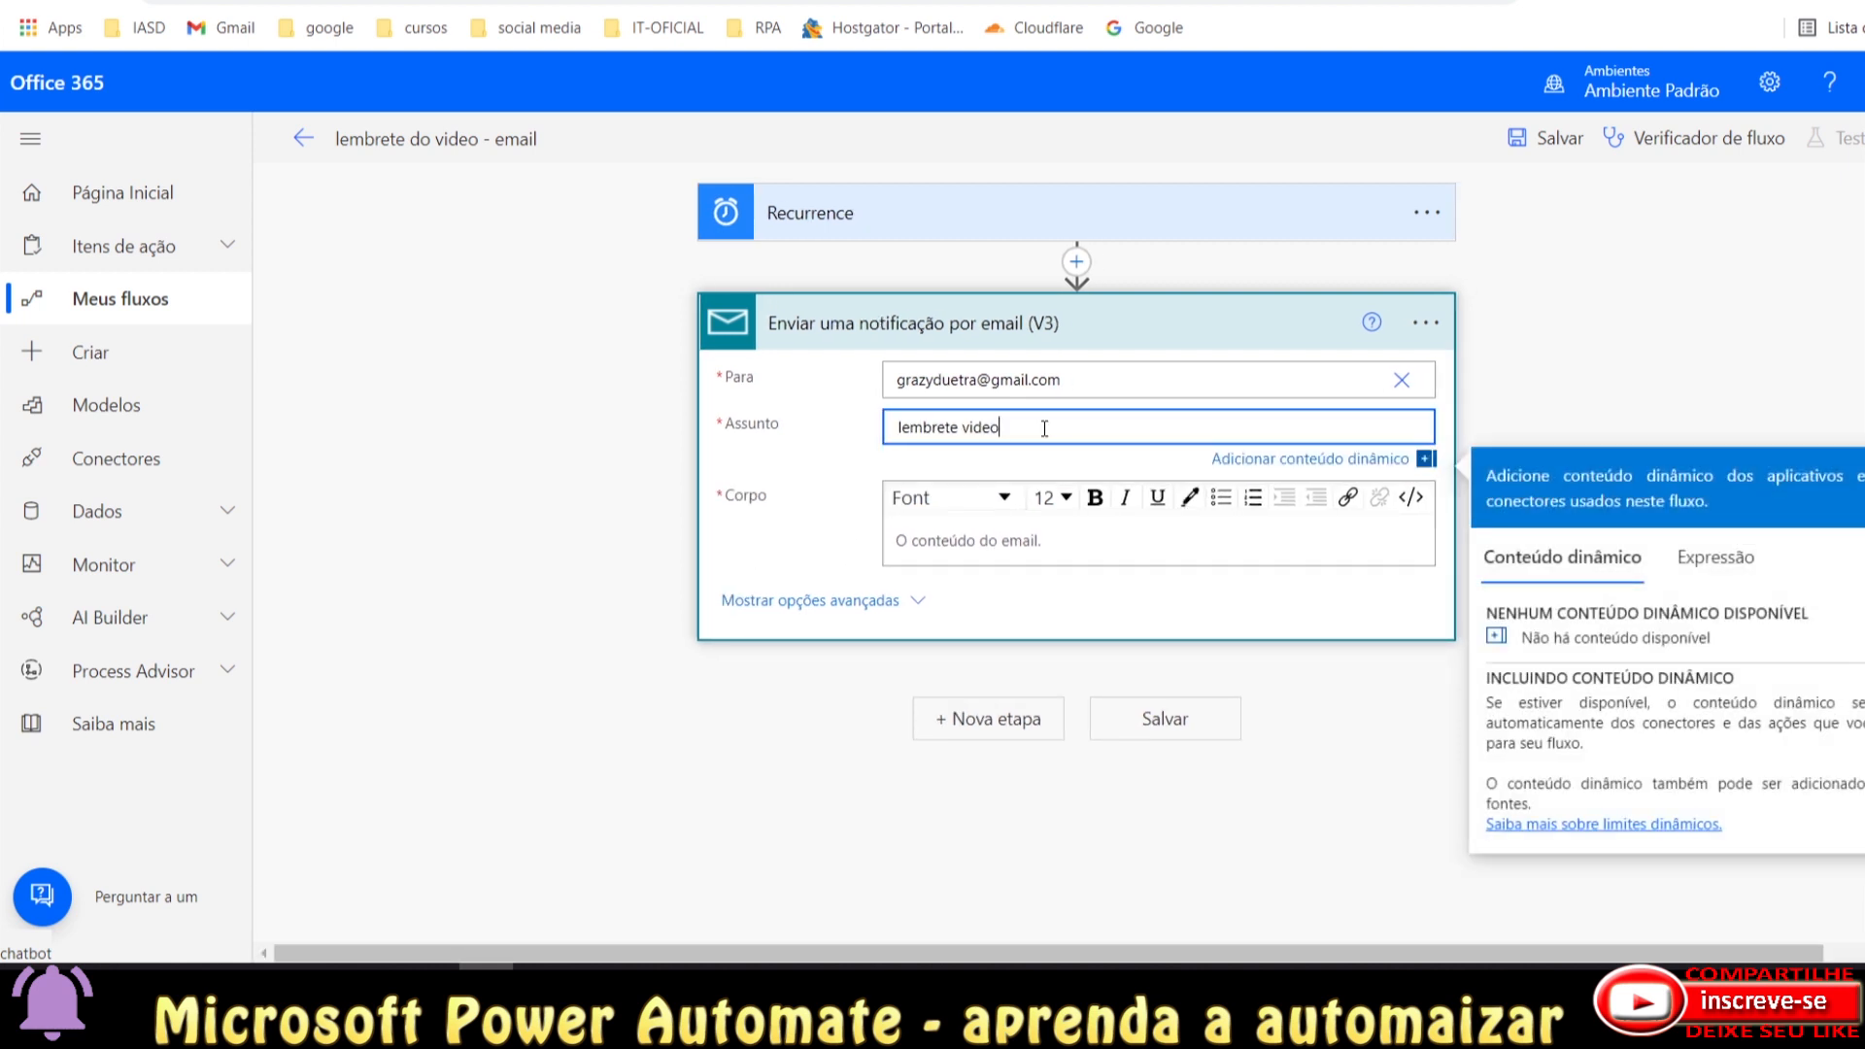
Change the subject to 'lembrete video 2' and write body 'Nao esquecer do proximo video 2' above '....' and '--------' lines.
type("2")
left_click(1027, 524)
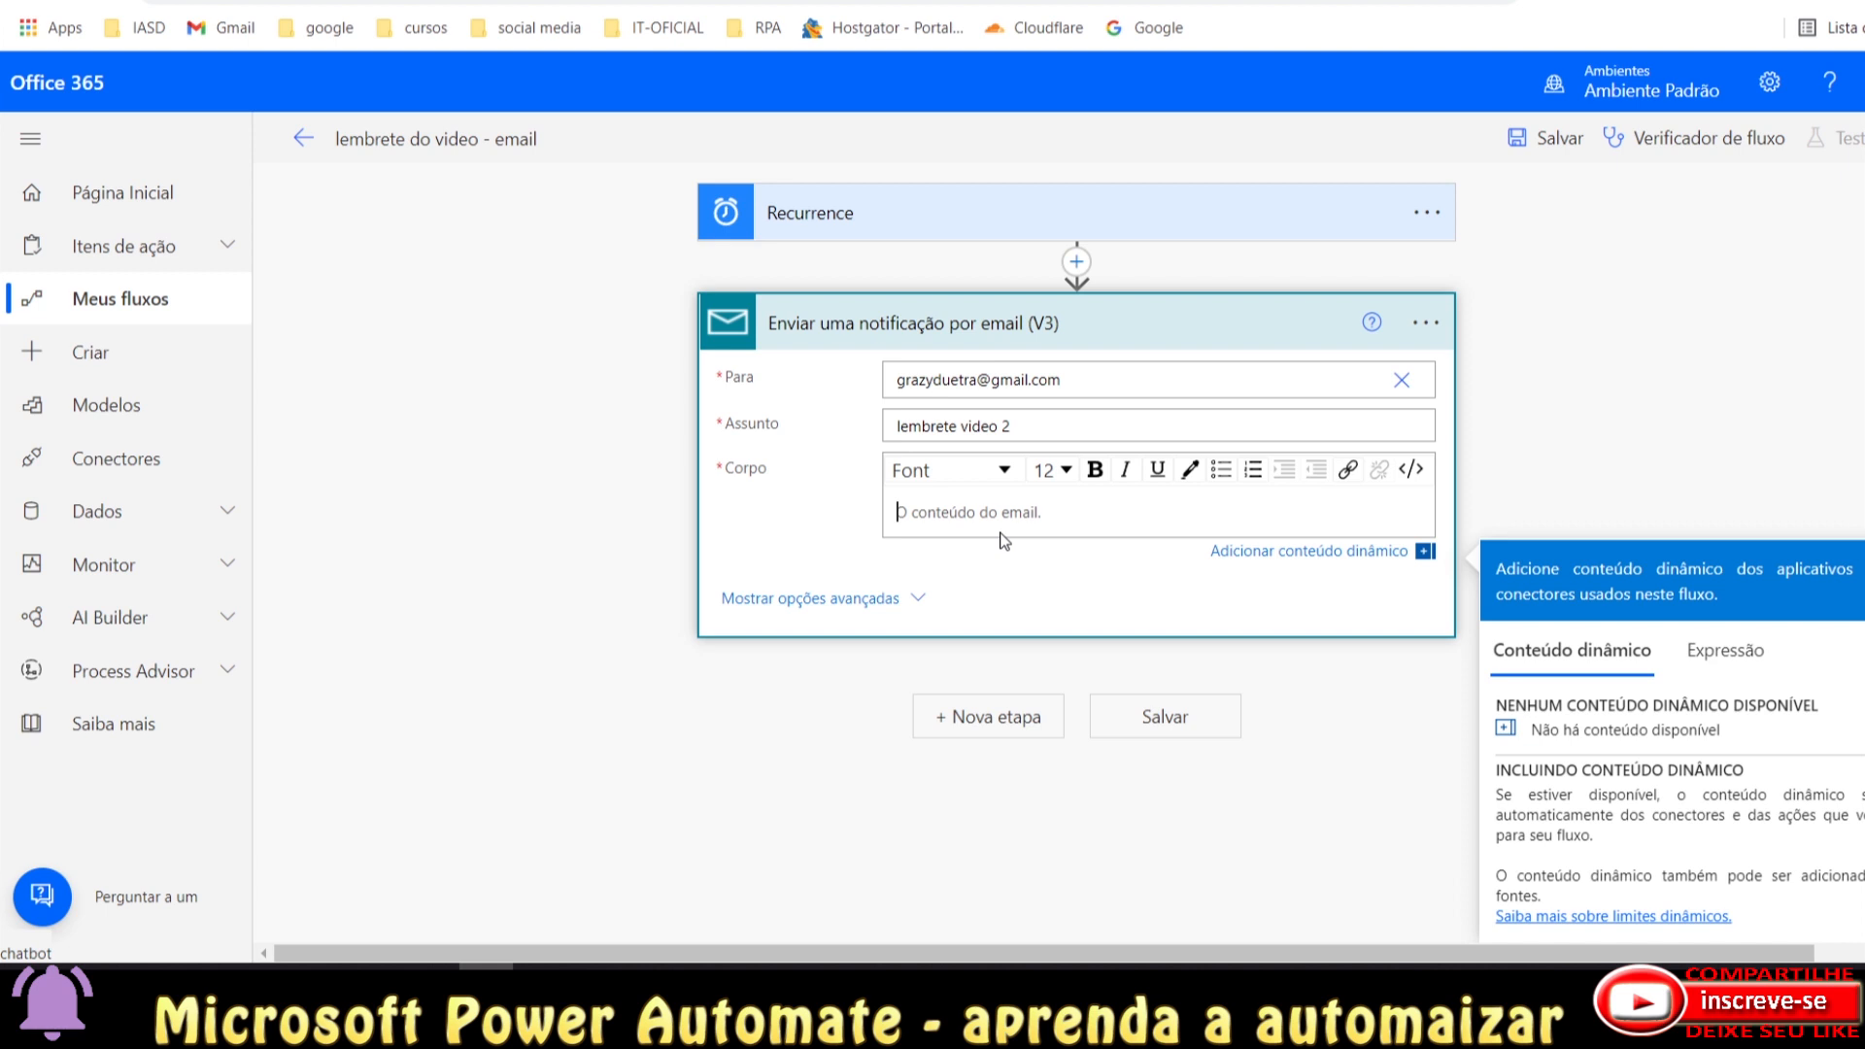
key("Return")
key("Return")
key("Return")
type("Nao")
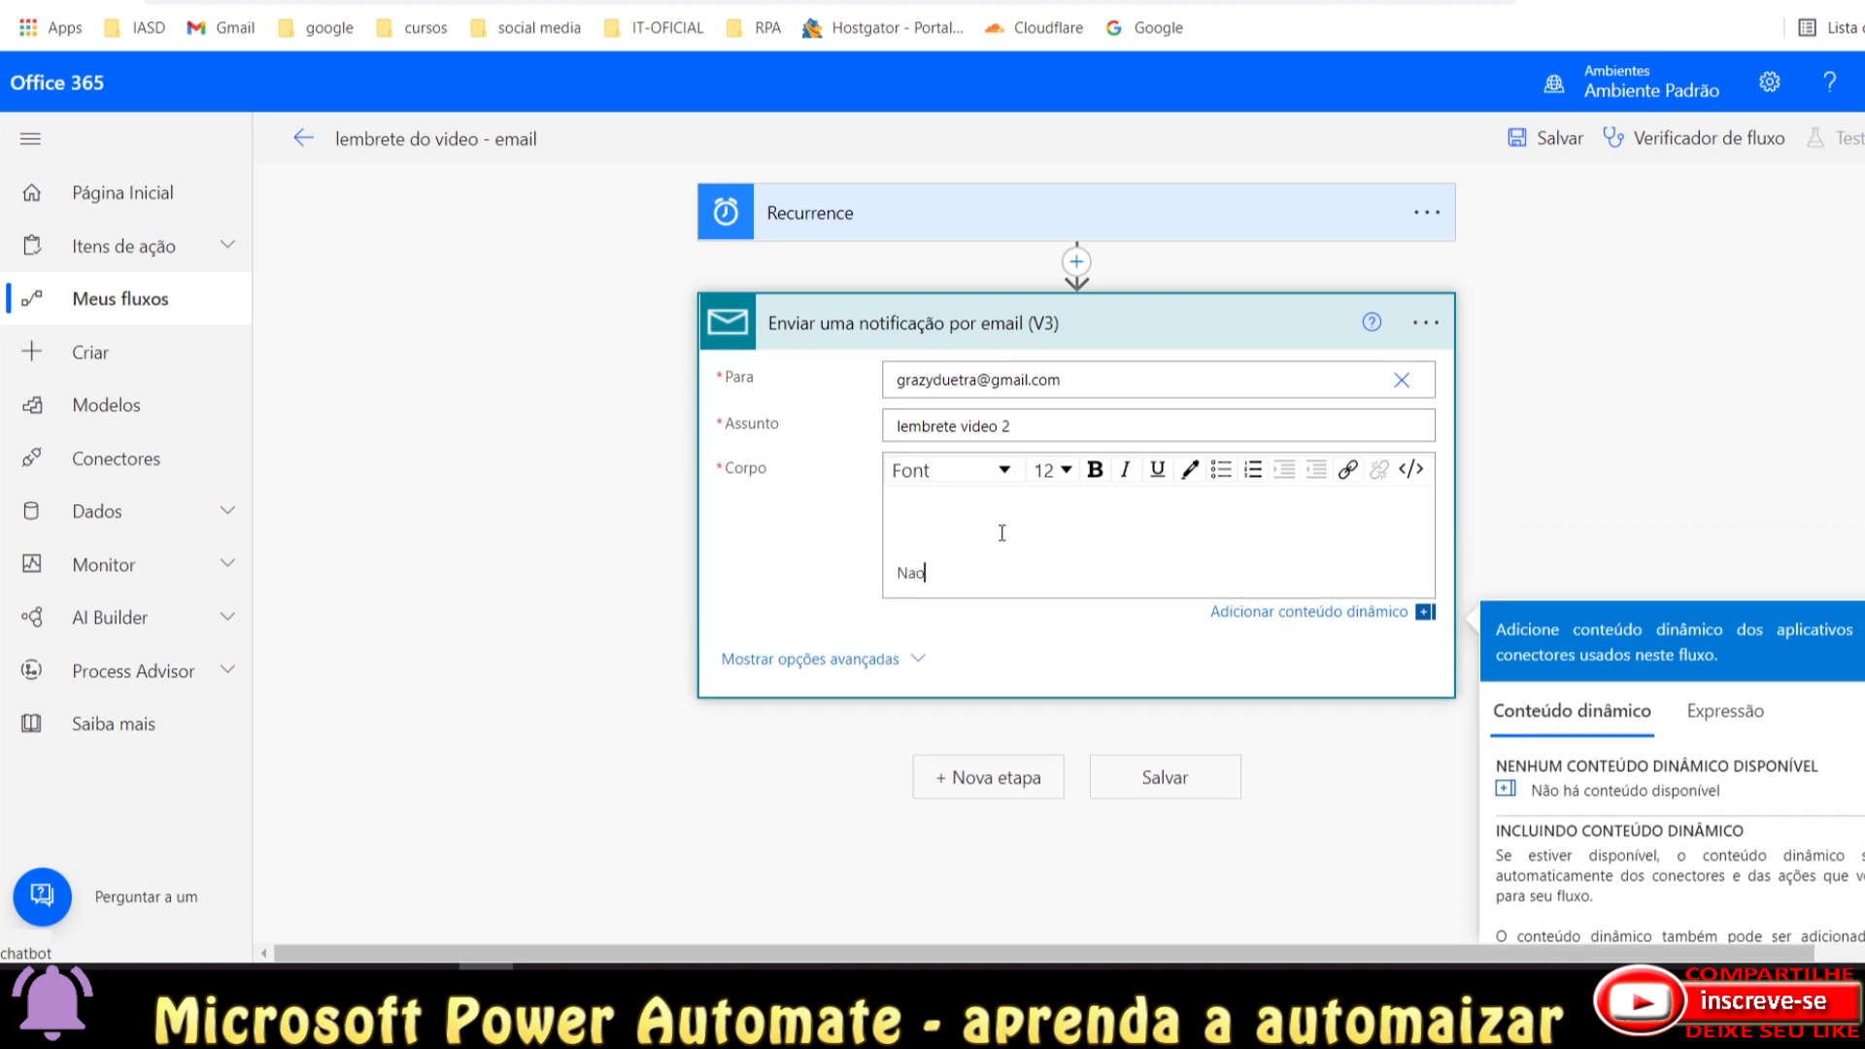
type(" esquecer do proximo video 2")
key("Return")
type("...")
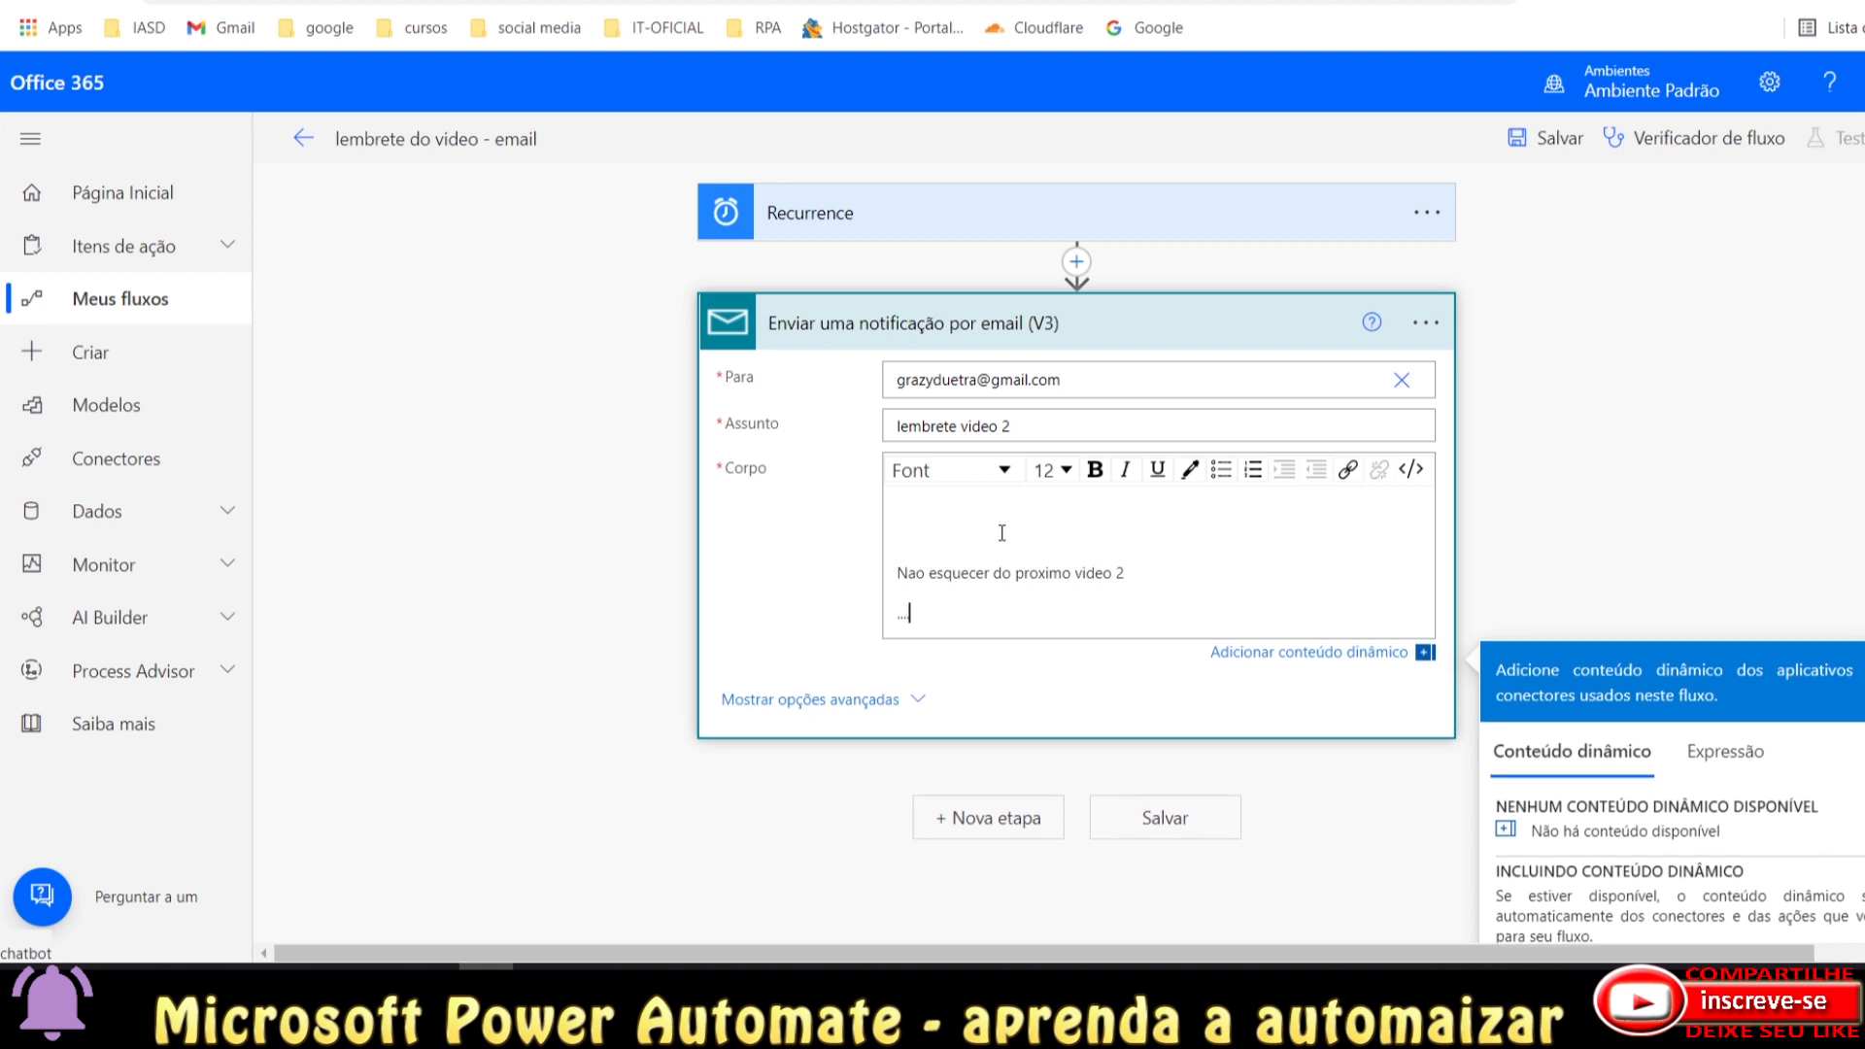
type(".")
key("Return")
type("--------")
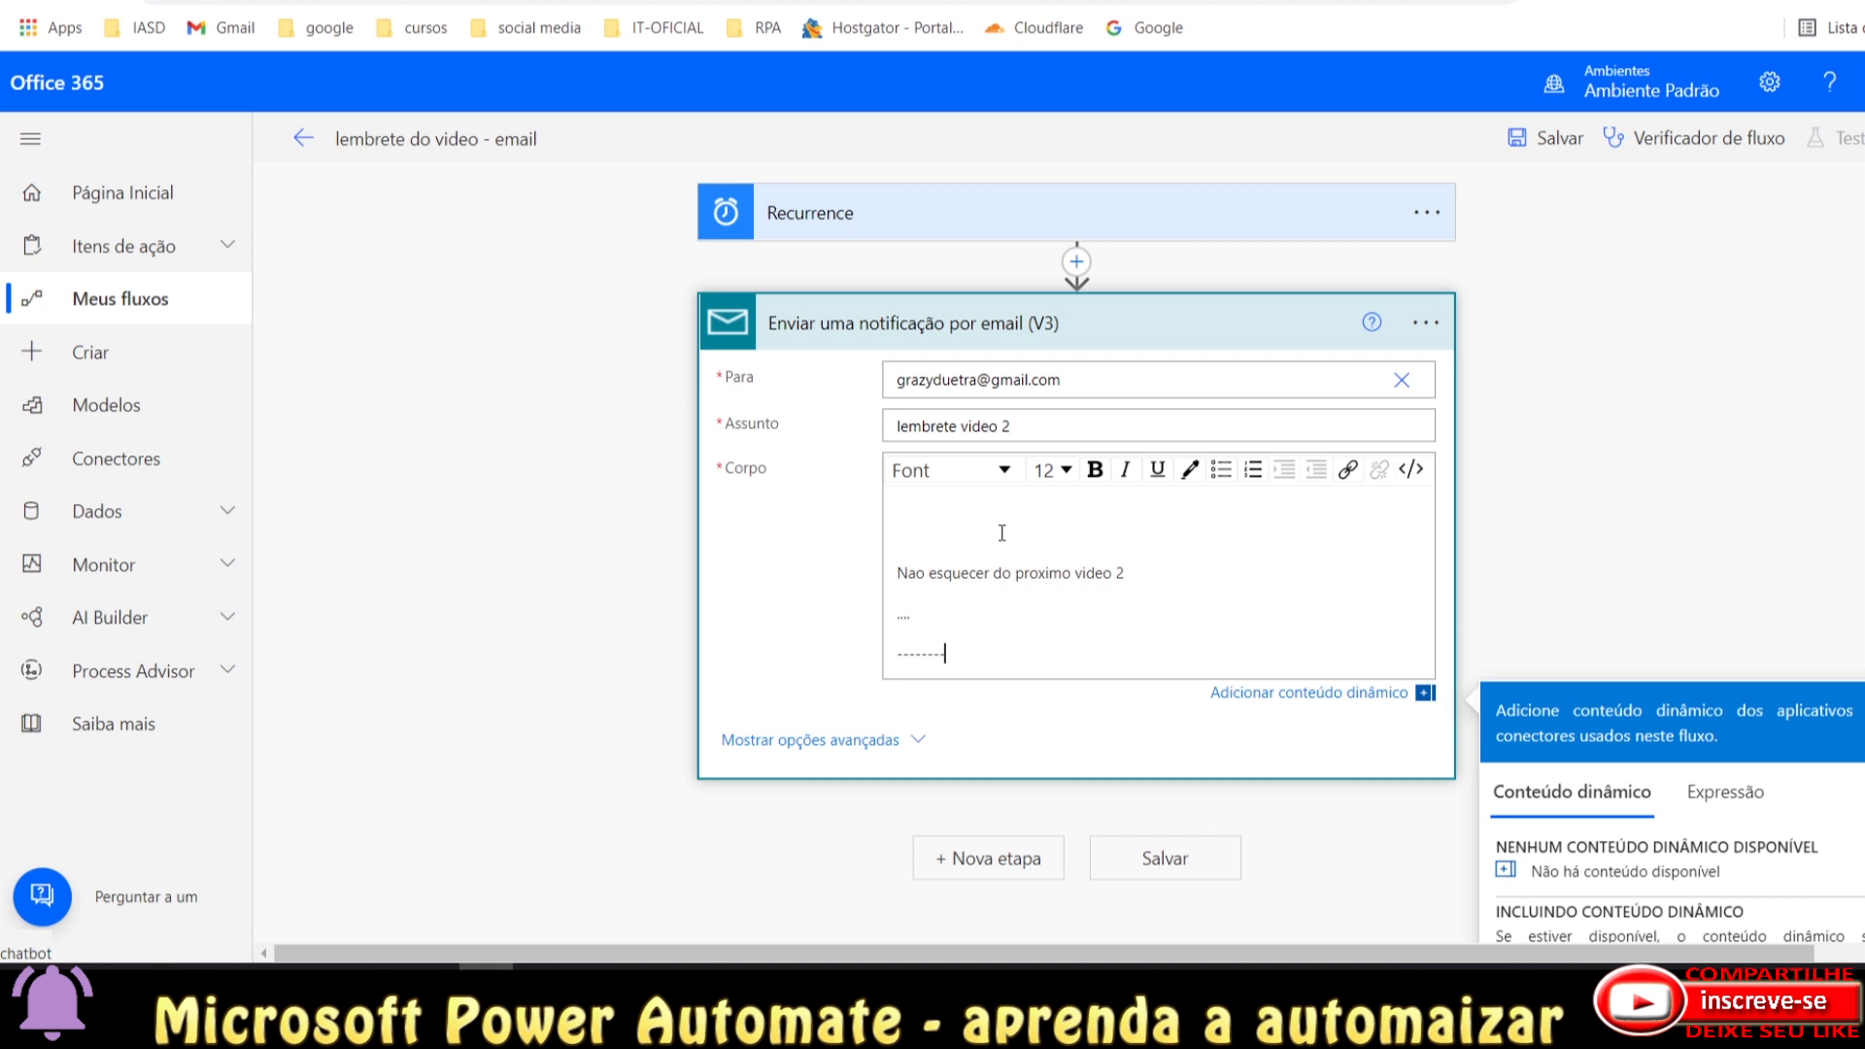
key("Return")
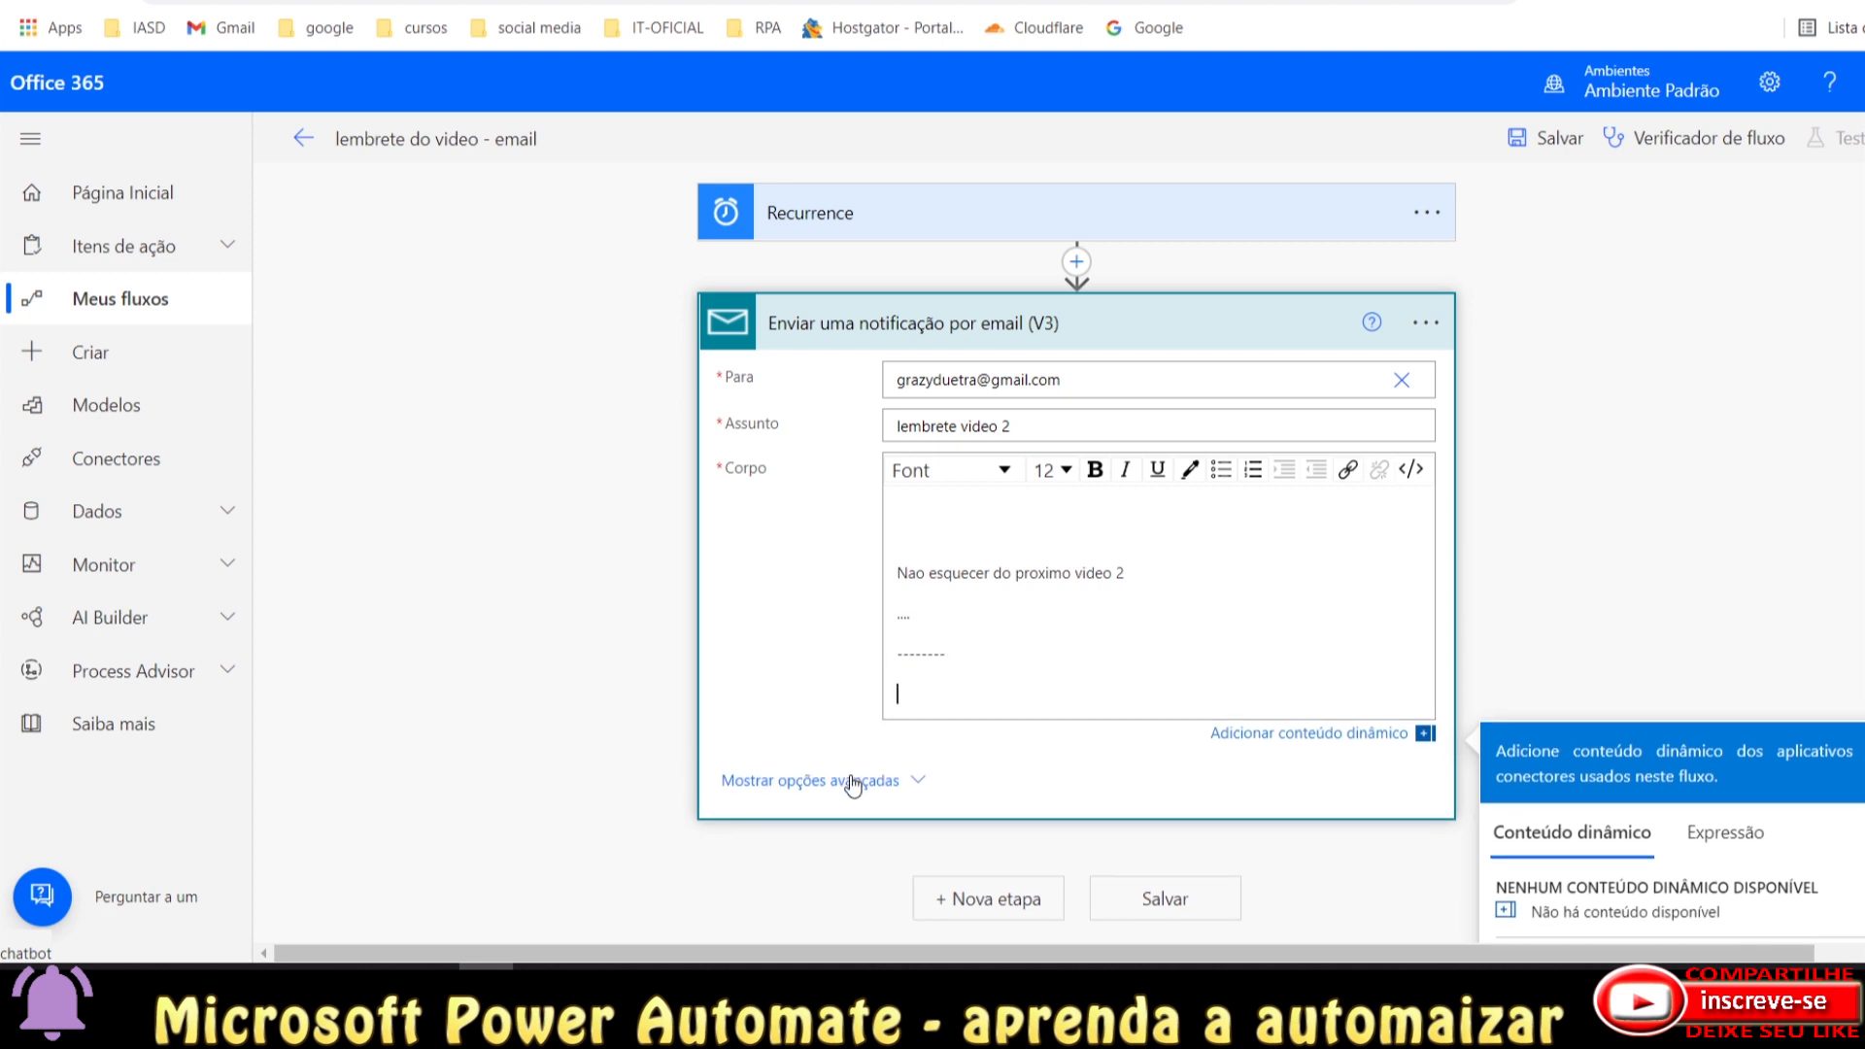
Show and hide the advanced email options, then collapse the email action and Recurrence trigger.
left_click(849, 780)
scroll(1029, 703, "down", 1)
scroll(1029, 703, "down", 2)
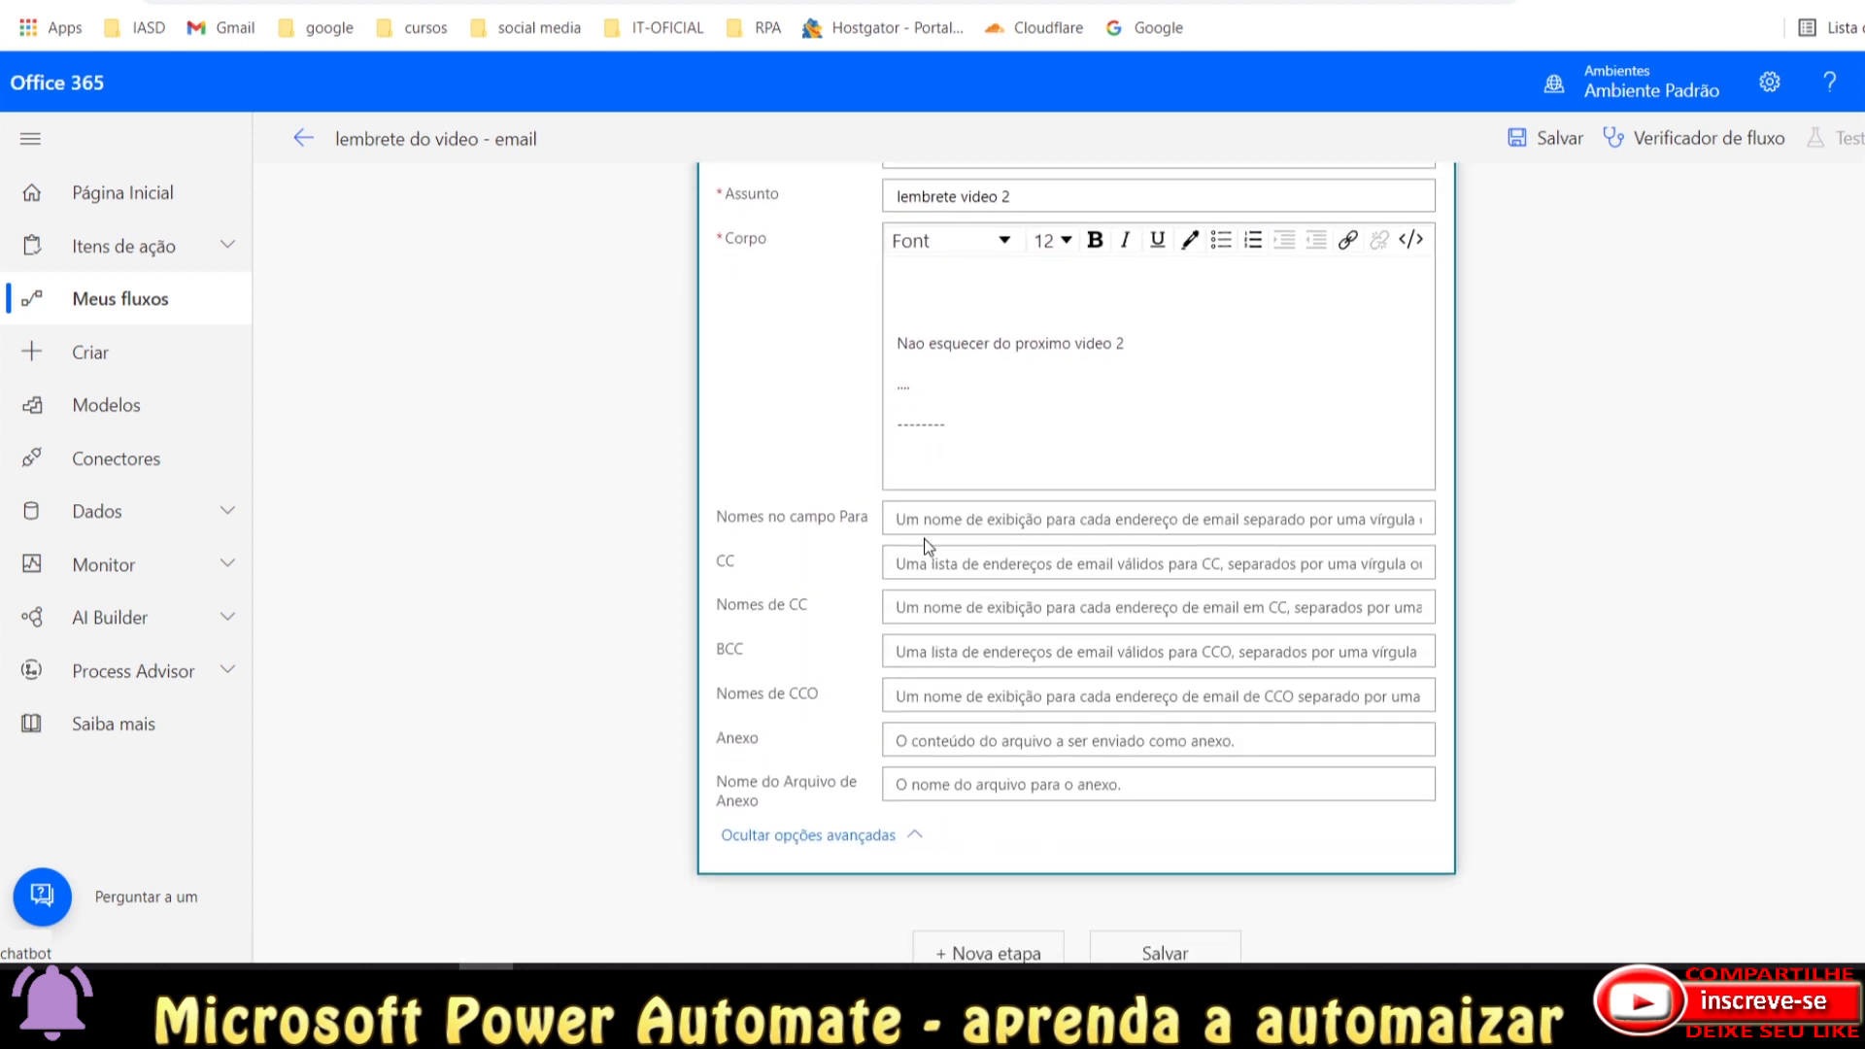
scroll(927, 546, "up", 2)
left_click(825, 931)
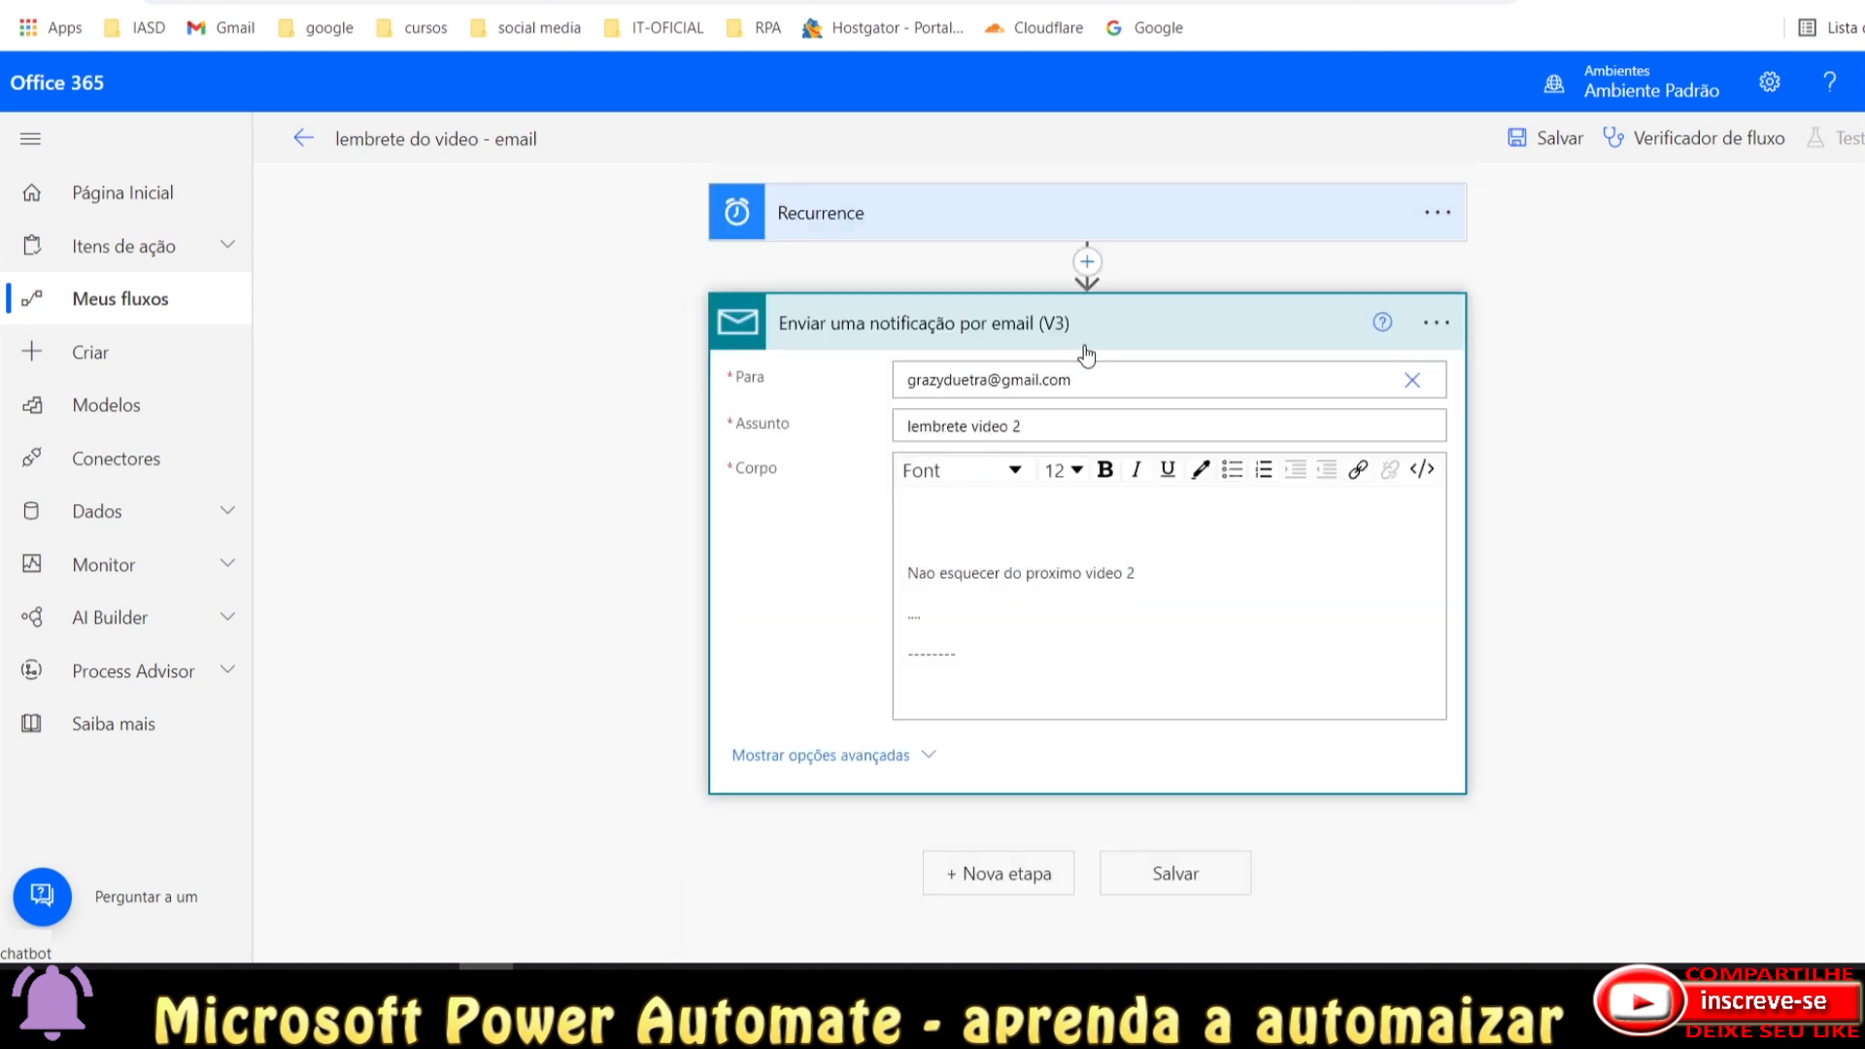
left_click(1138, 309)
left_click(1147, 216)
left_click(1149, 218)
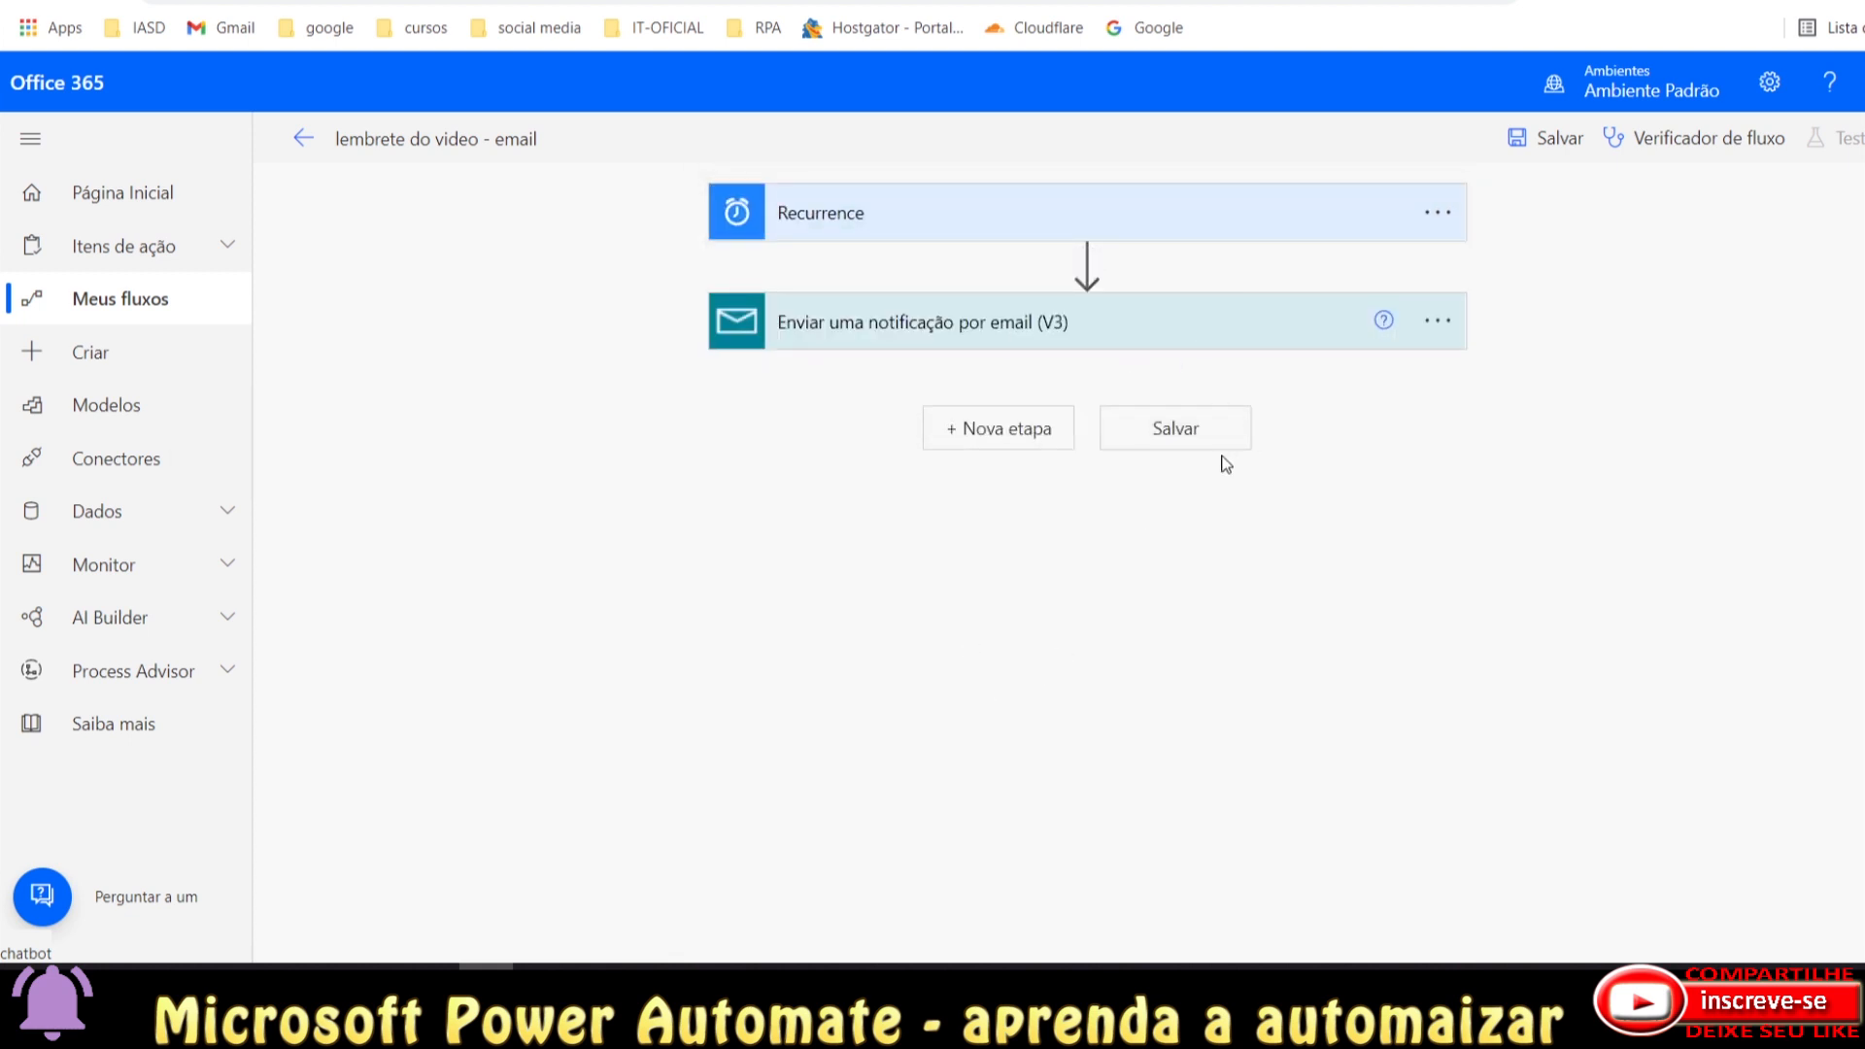
Save the flow and start a manual test run, closing the confirmation when it succeeds.
left_click(1178, 428)
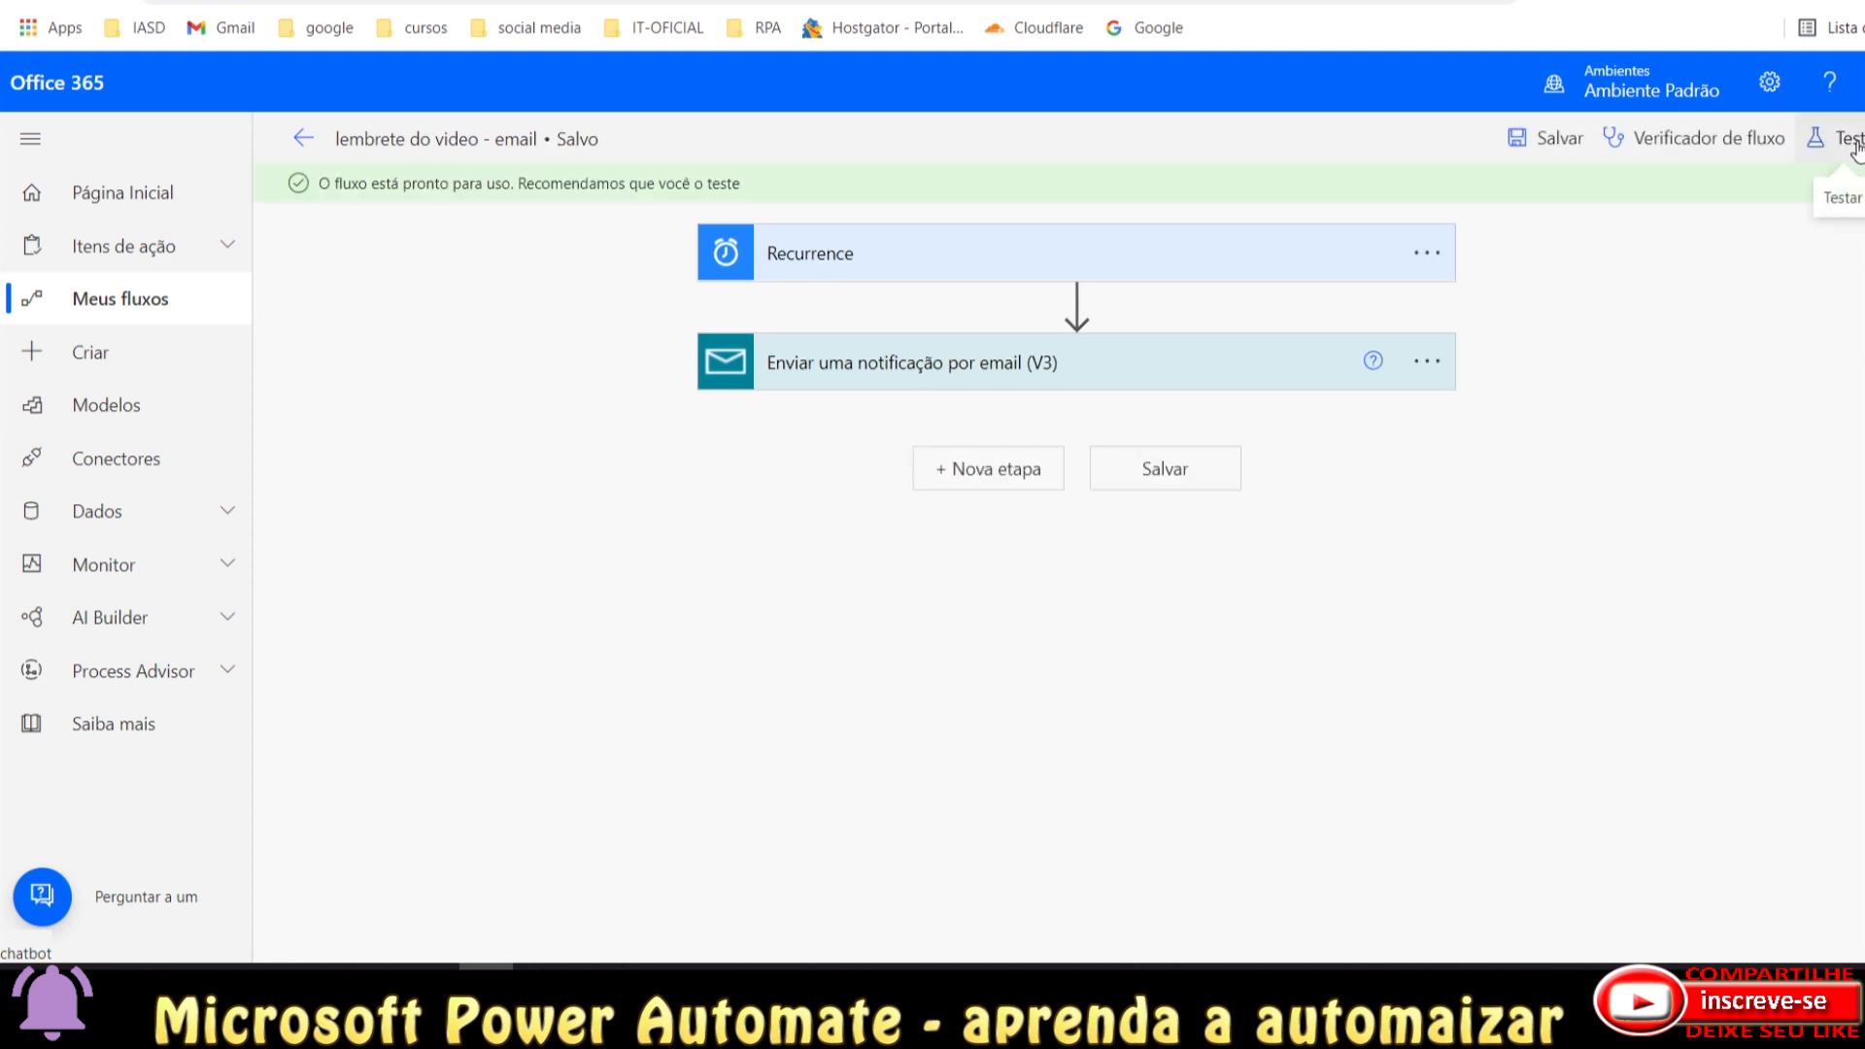
left_click(1847, 138)
left_click(1545, 198)
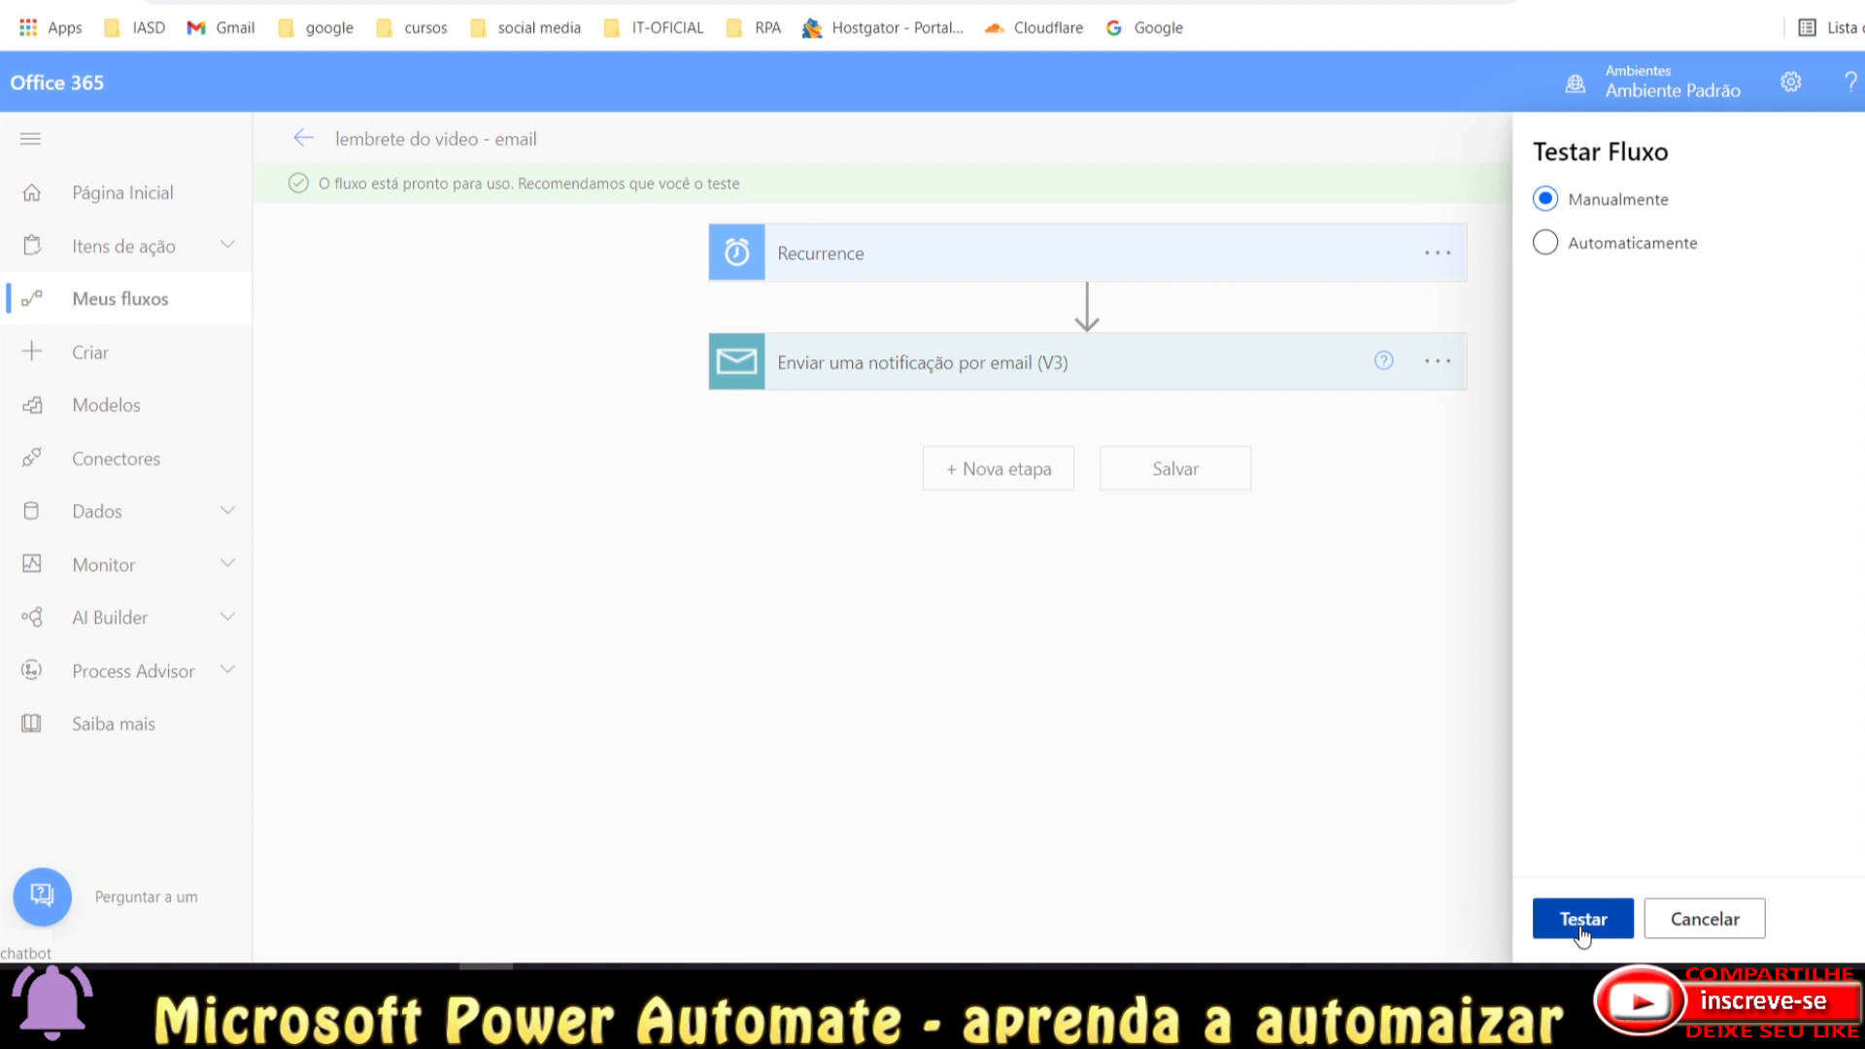
left_click(1581, 912)
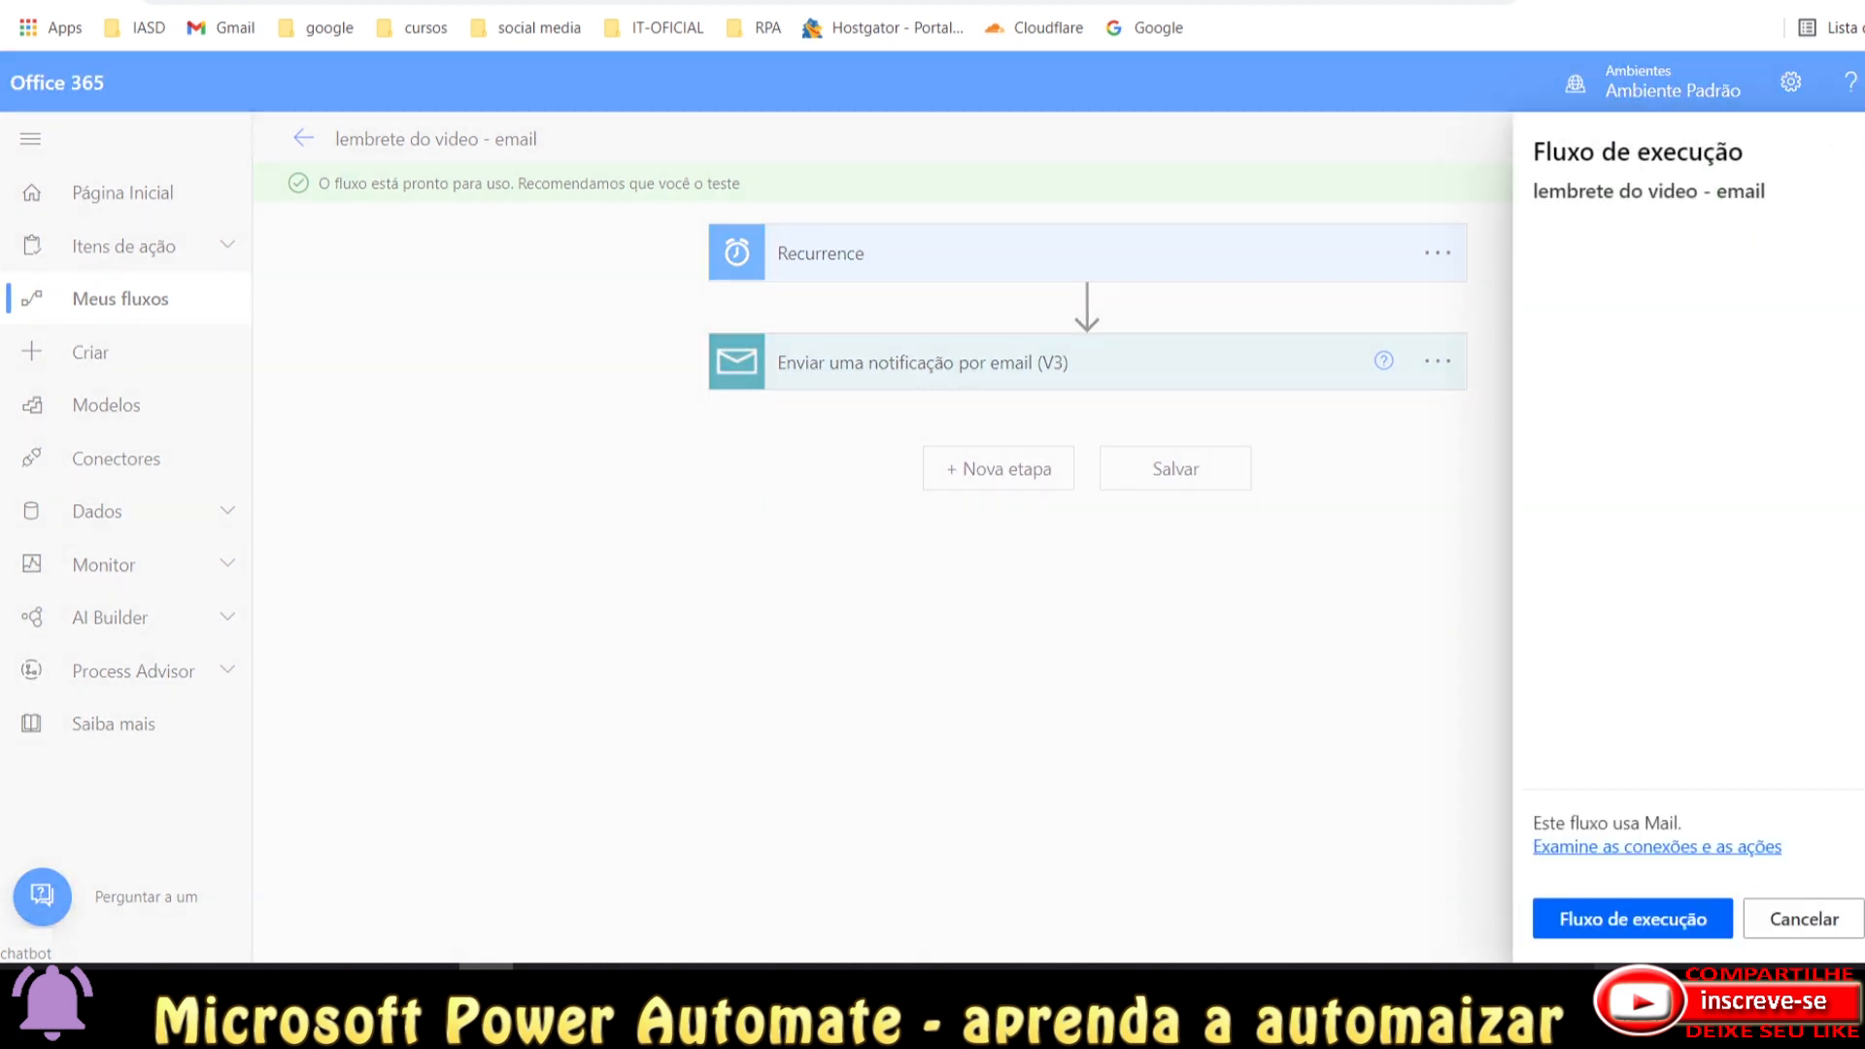
left_click(1622, 934)
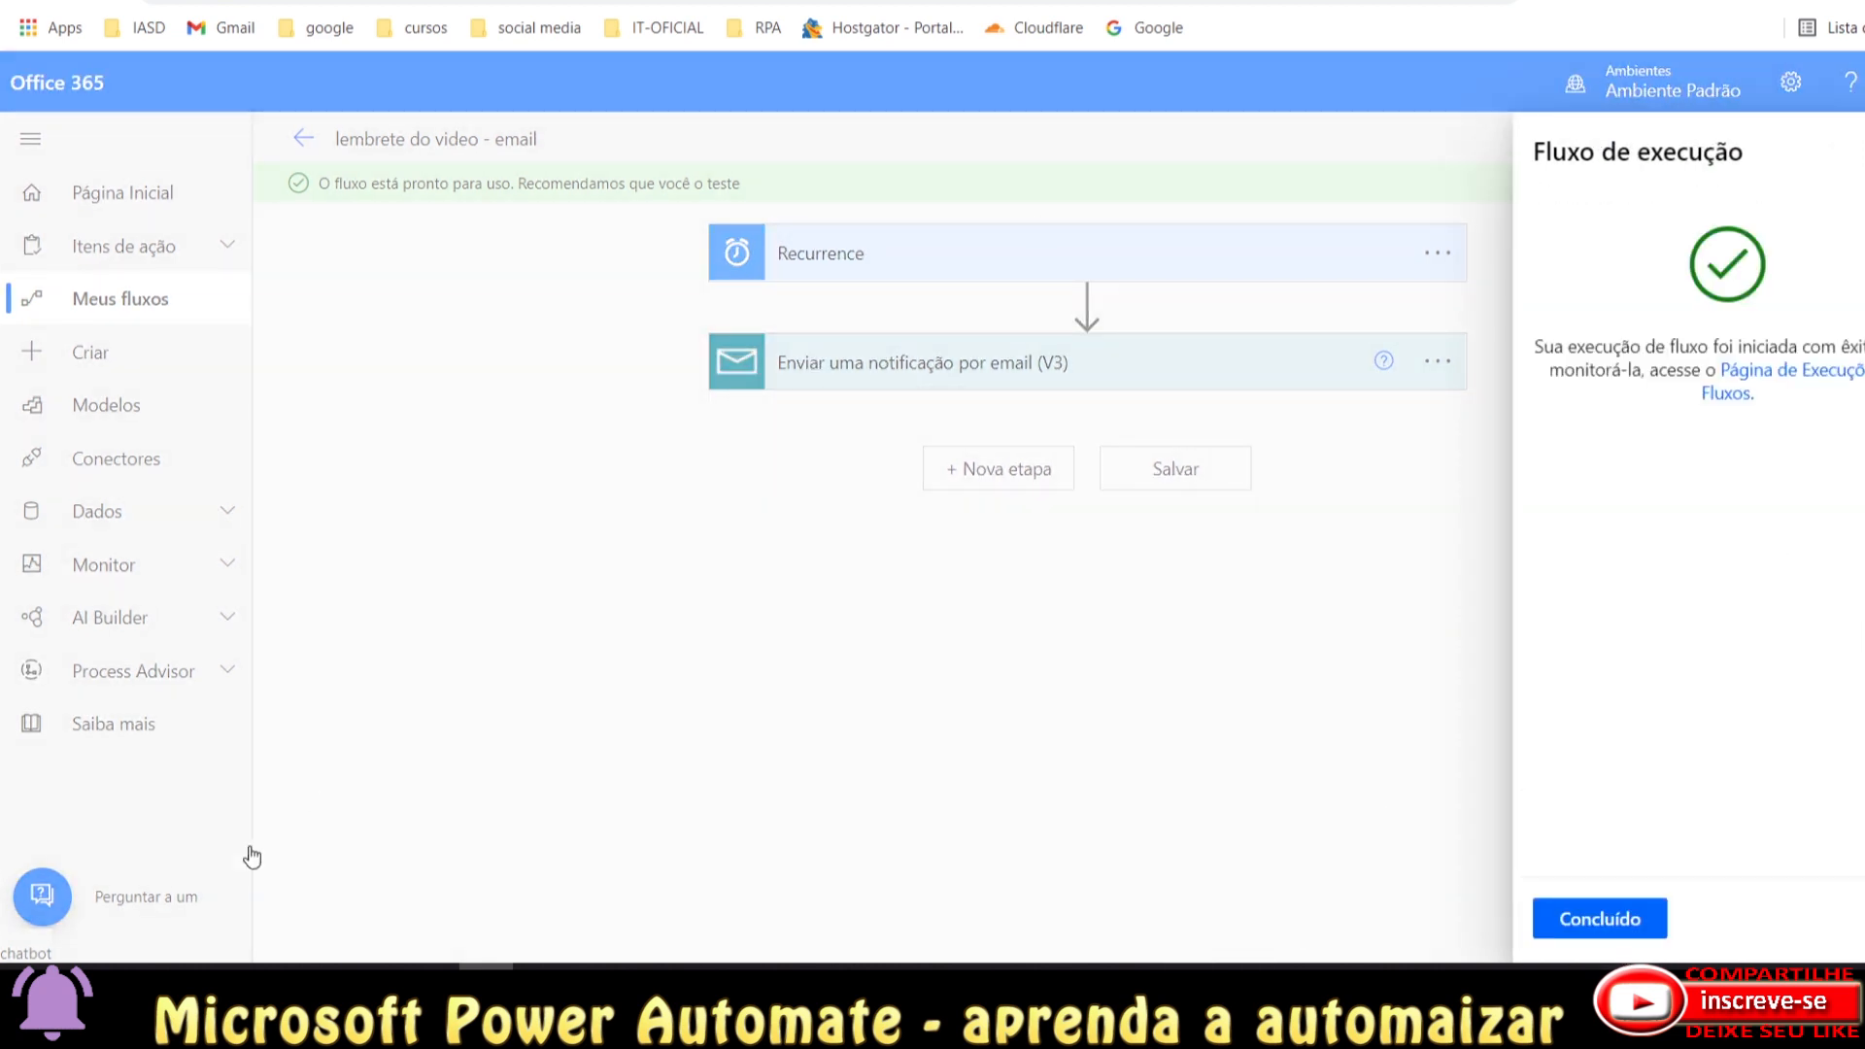
left_click(1656, 917)
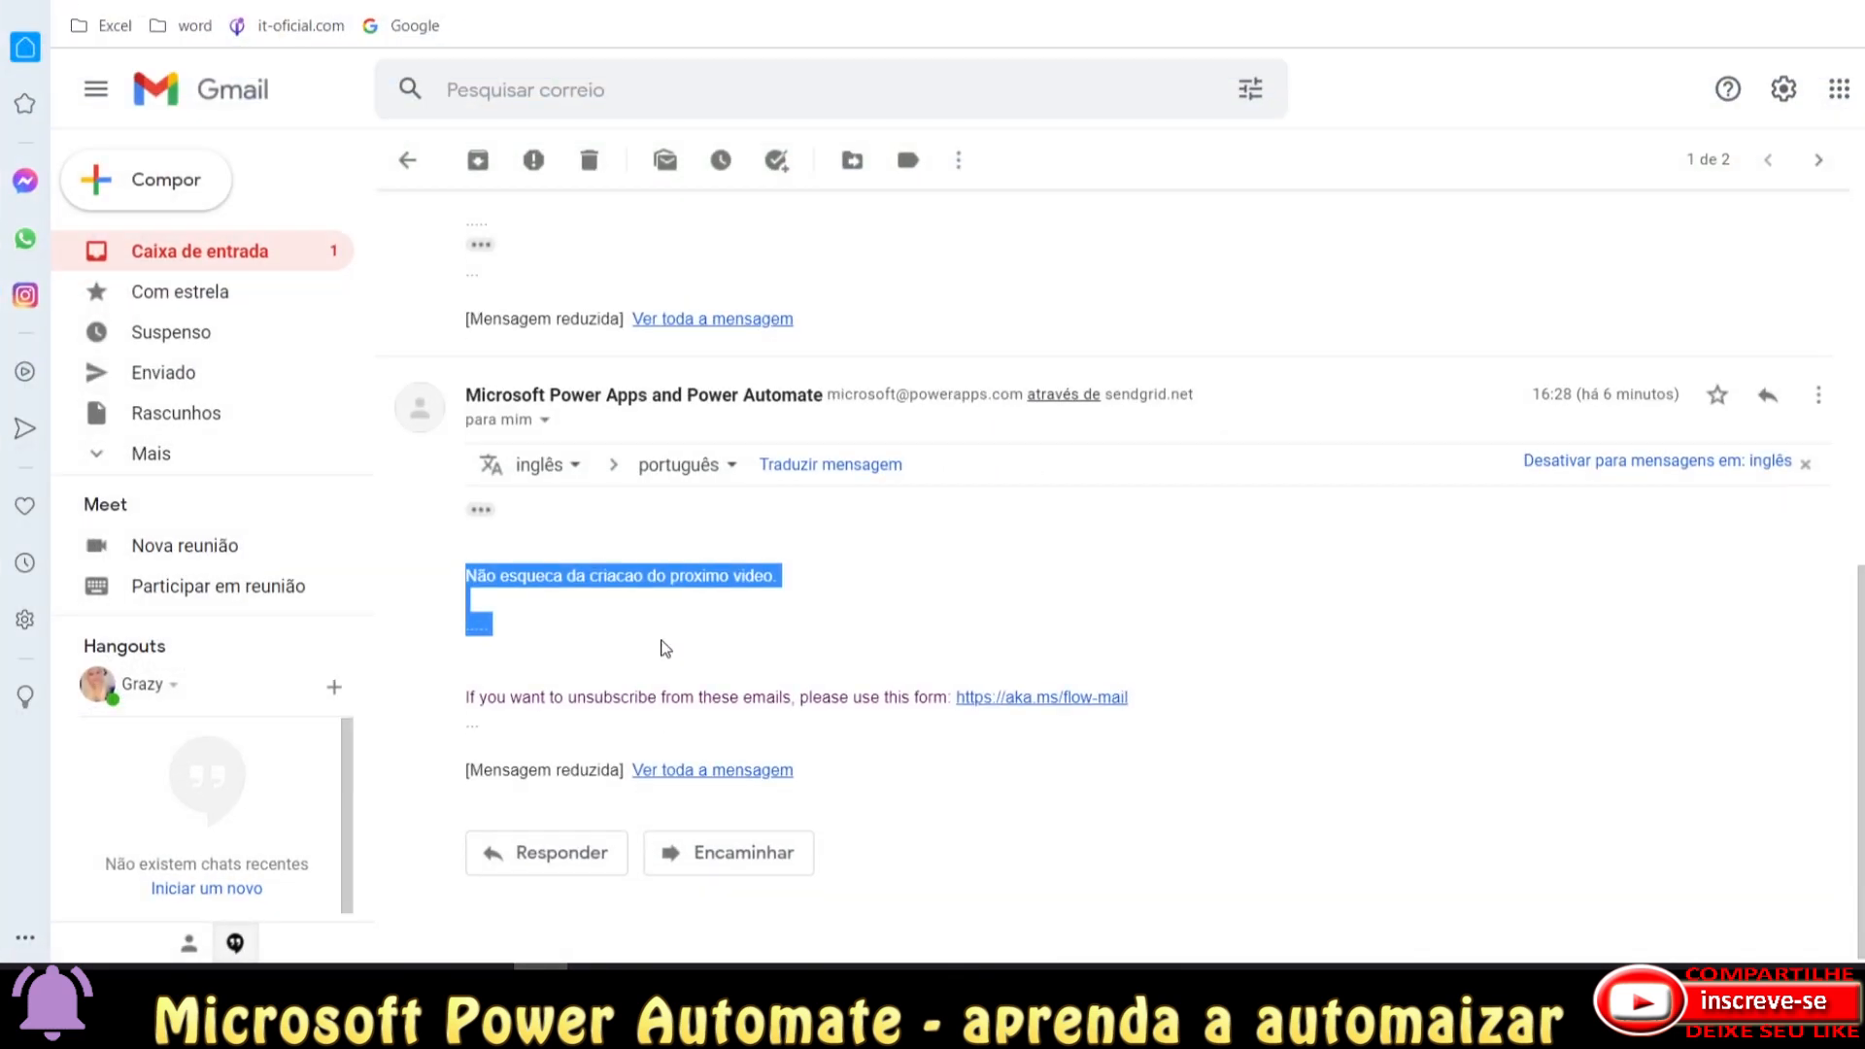
Reload Gmail, open the 'lembrete video 2' email in the inbox and select its dotted and dashed lines.
key("F5")
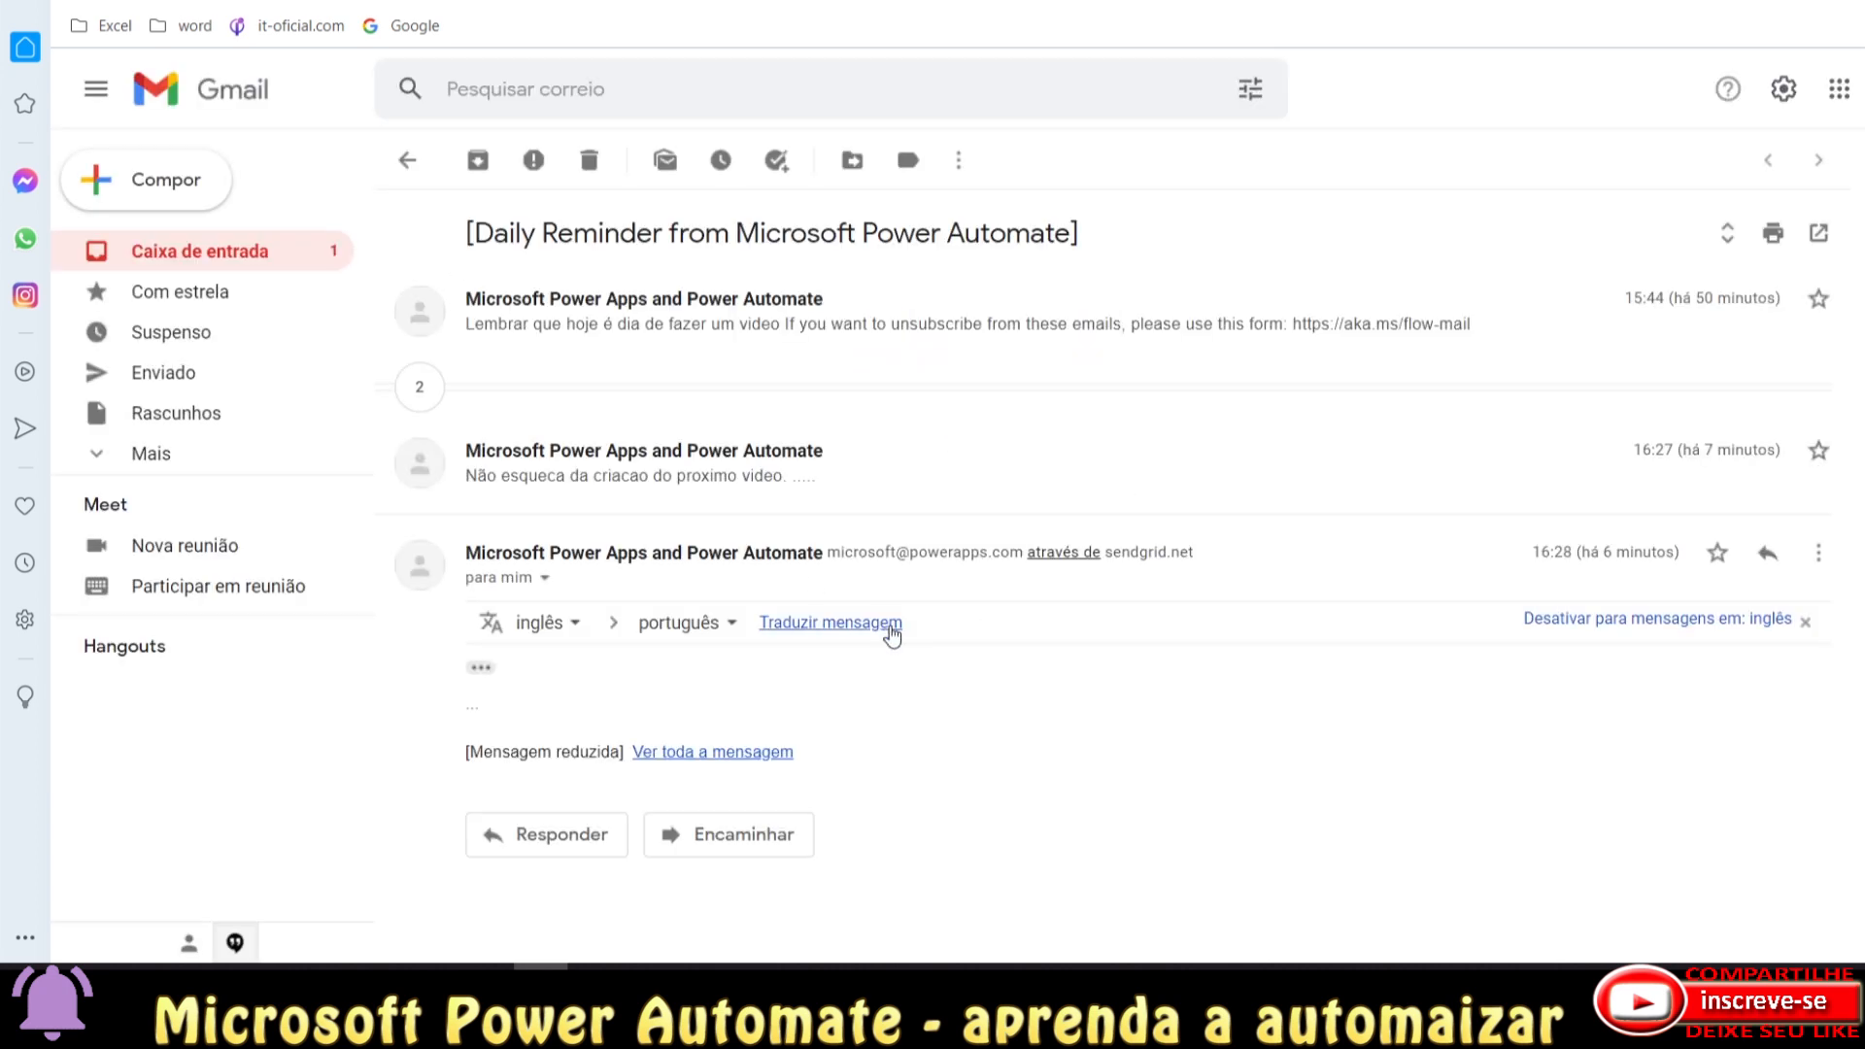
left_click(312, 250)
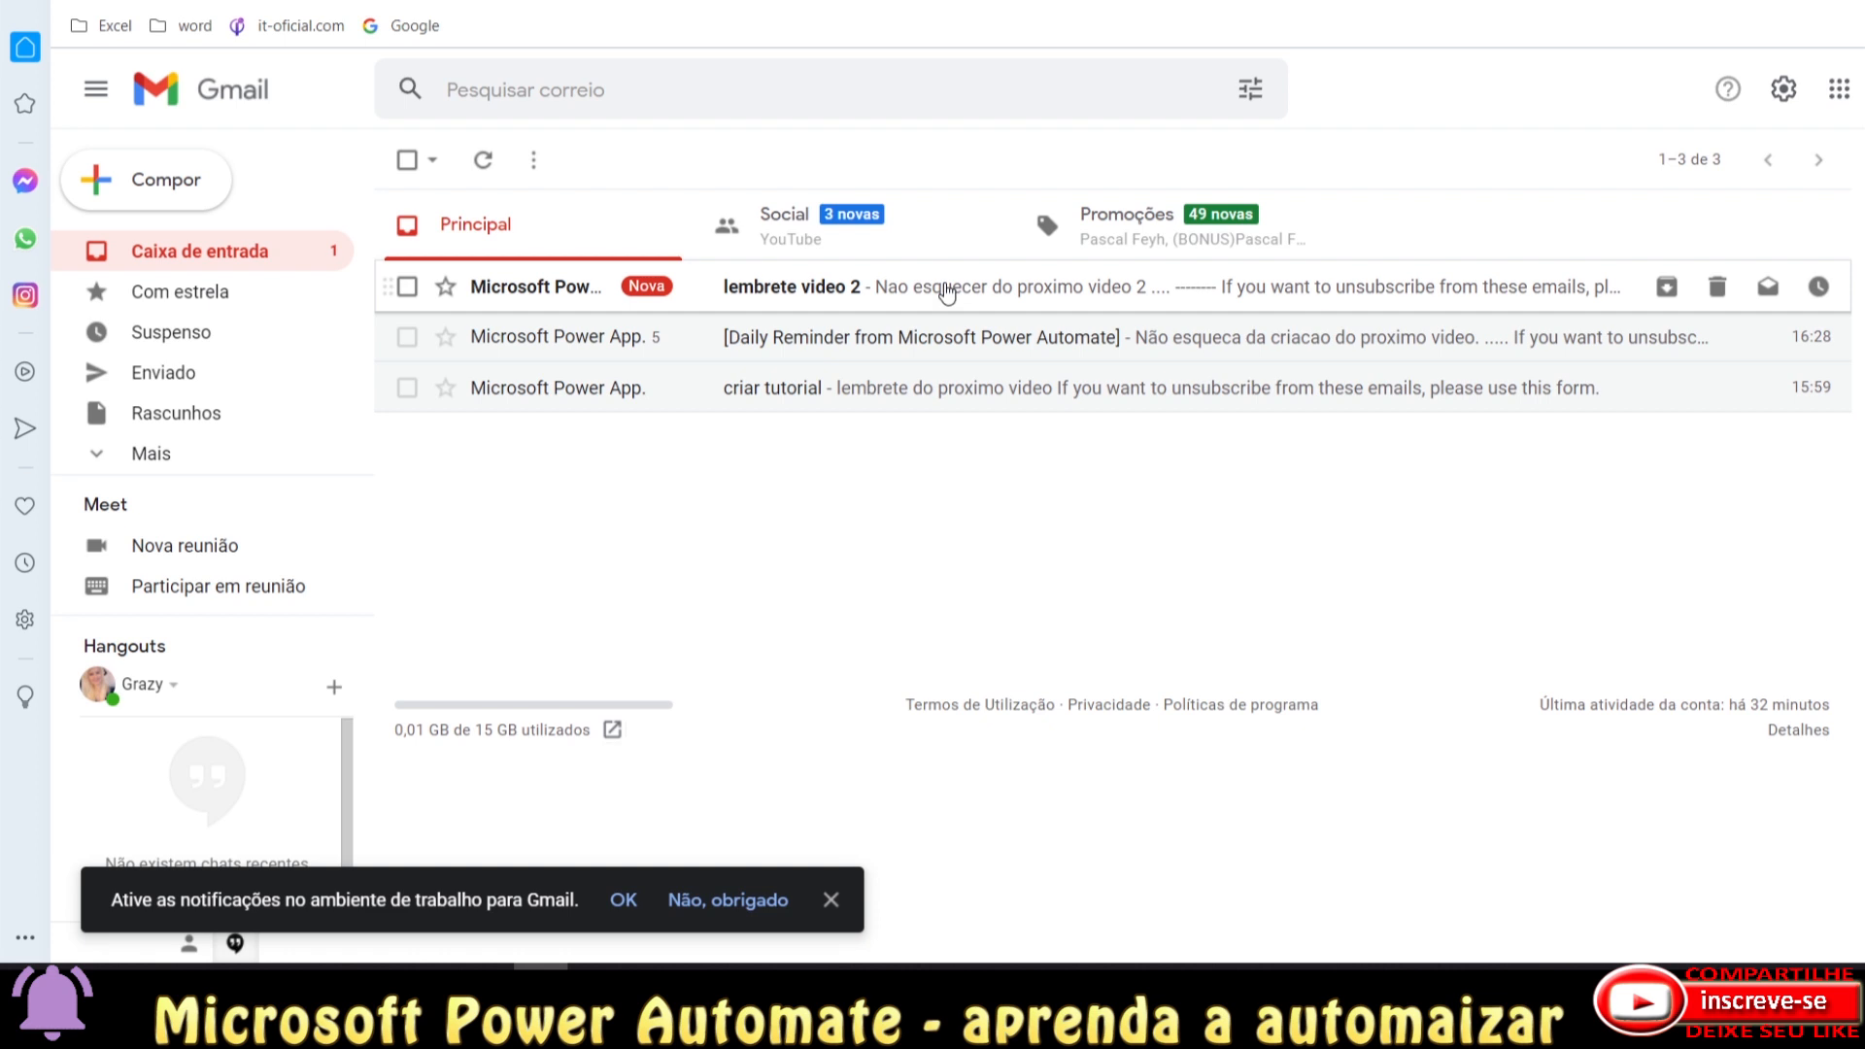
left_click(948, 292)
left_click_drag(534, 552, 466, 549)
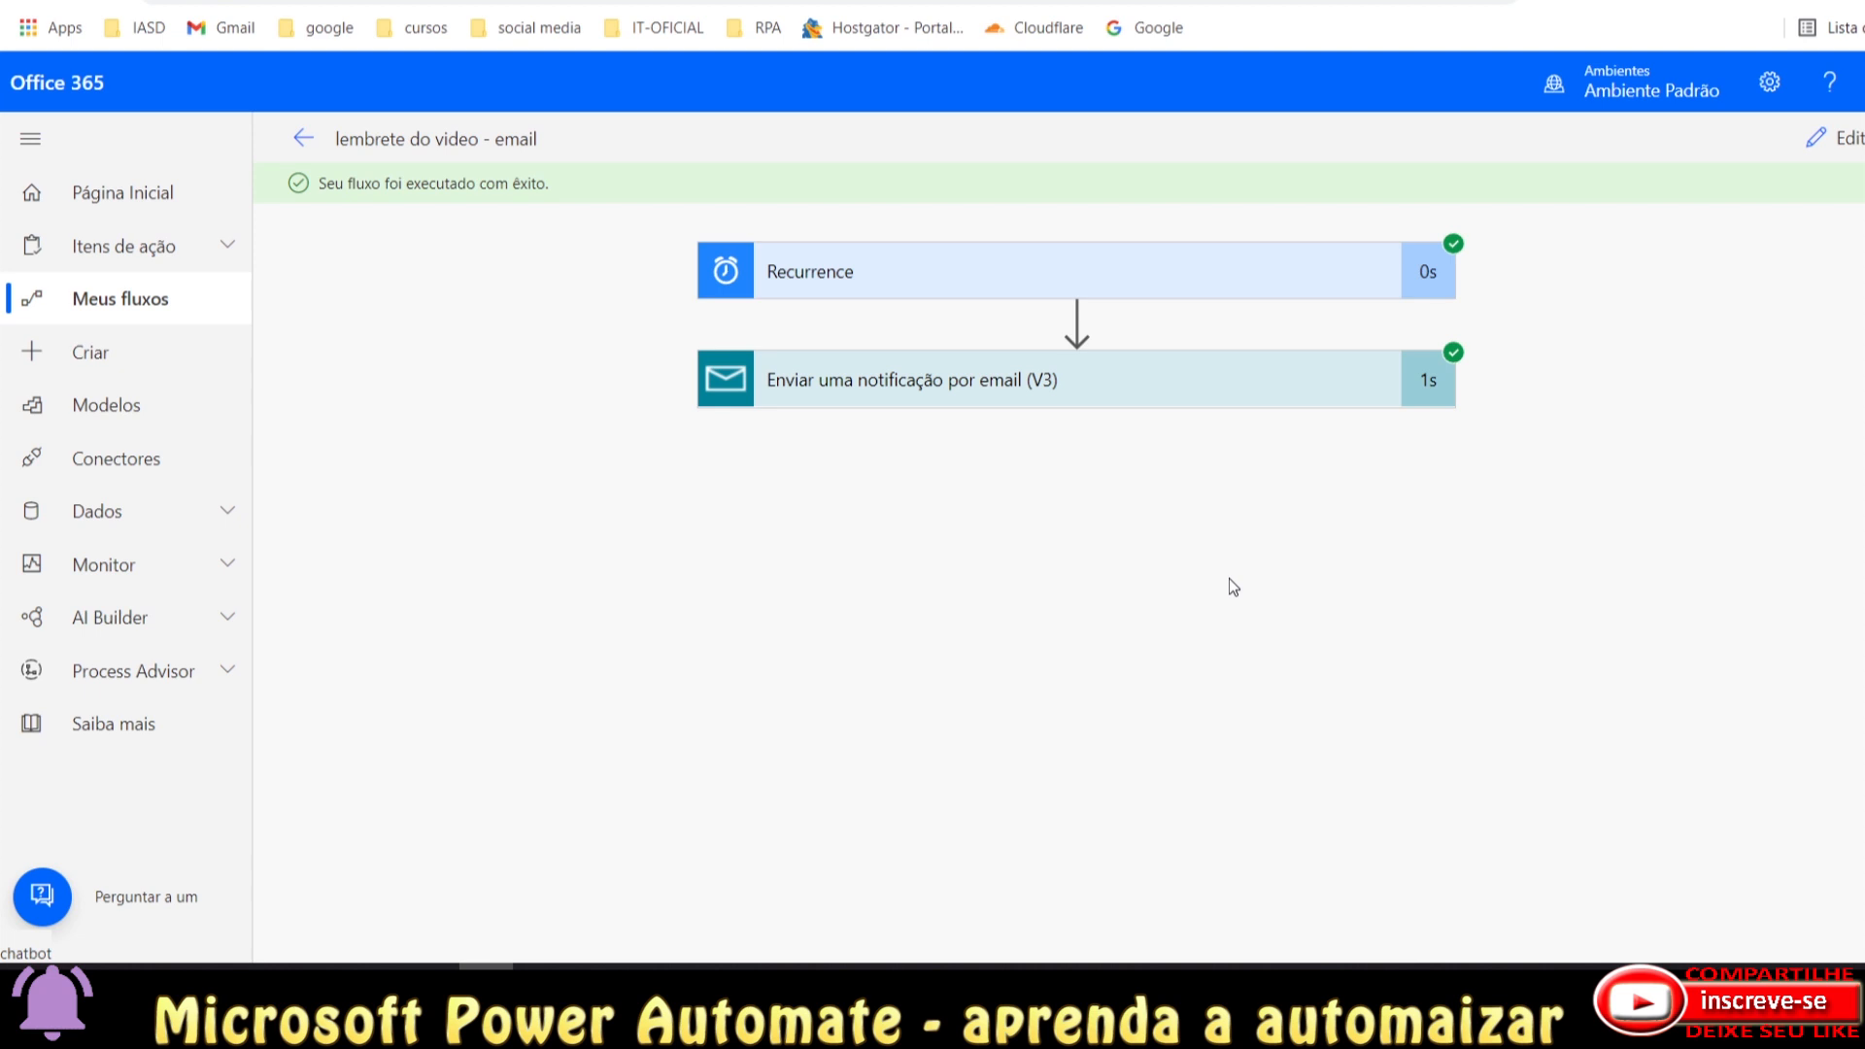
Open Meus fluxos and bring up the more-options menu for 'lembrete do video - email'.
left_click(120, 298)
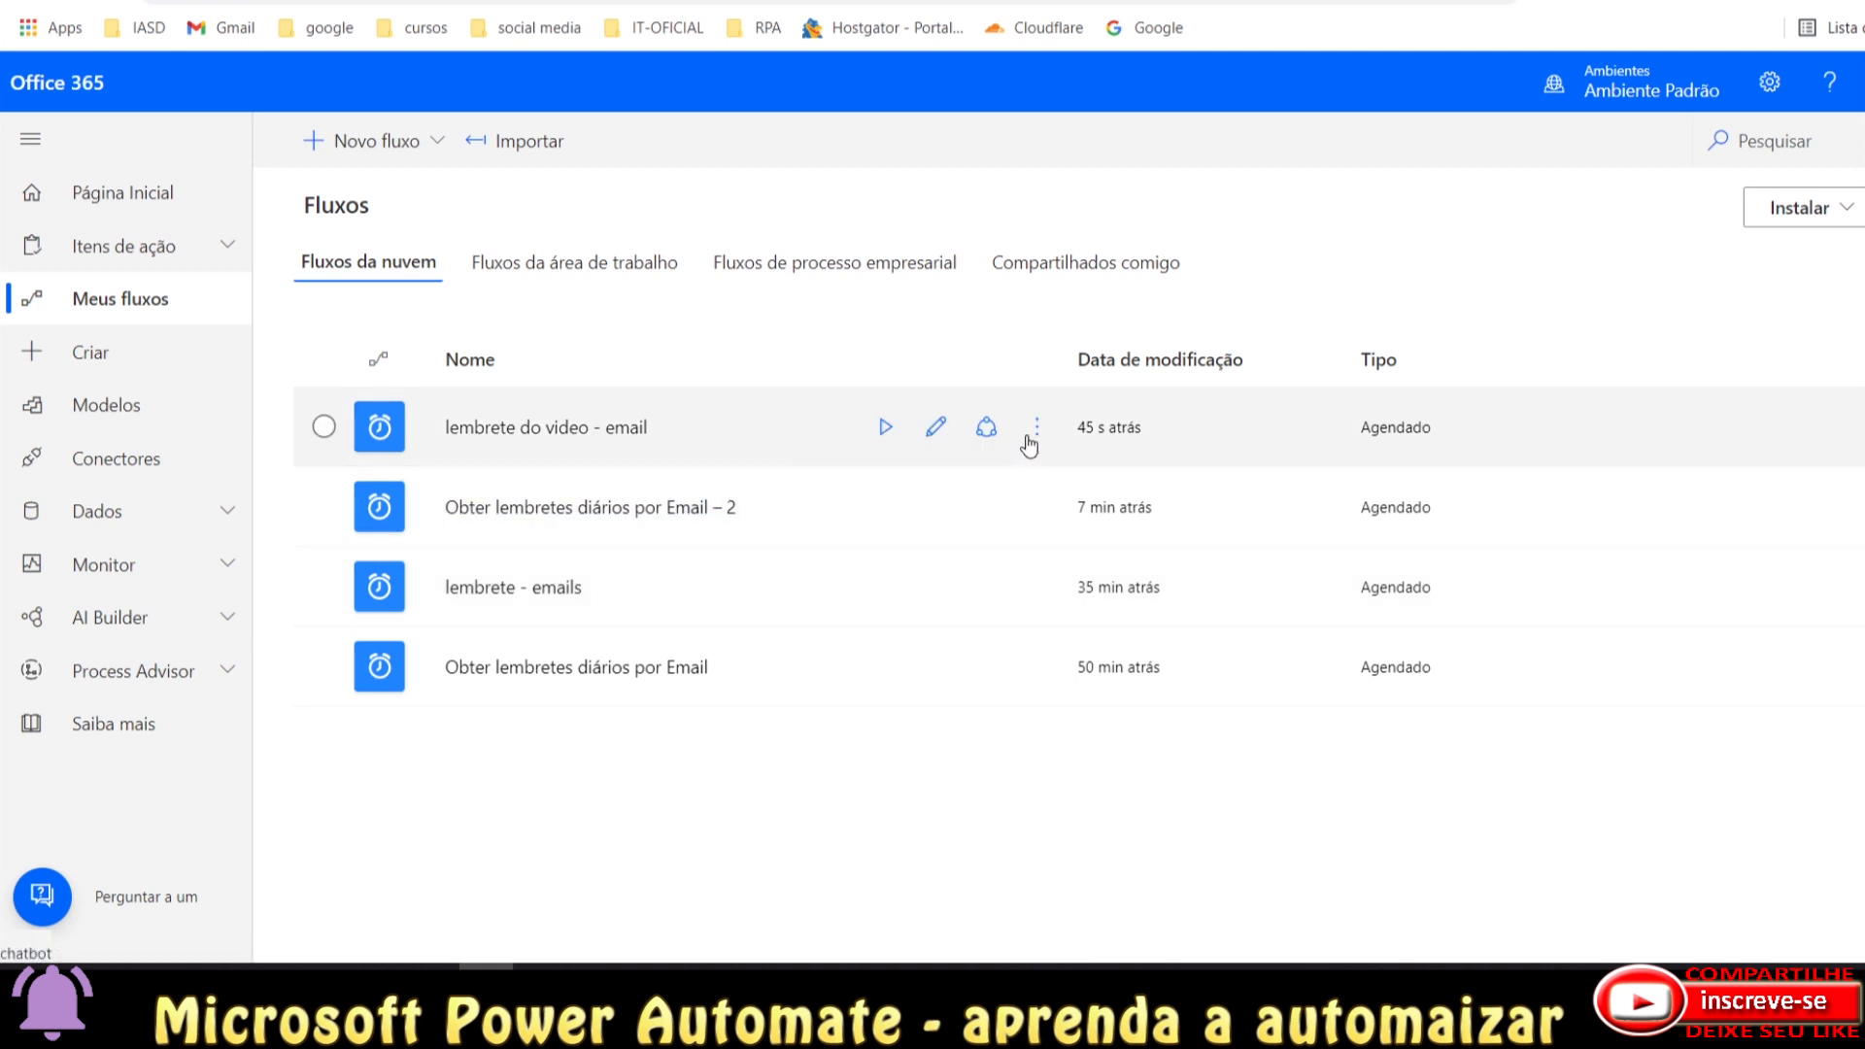
left_click(1036, 428)
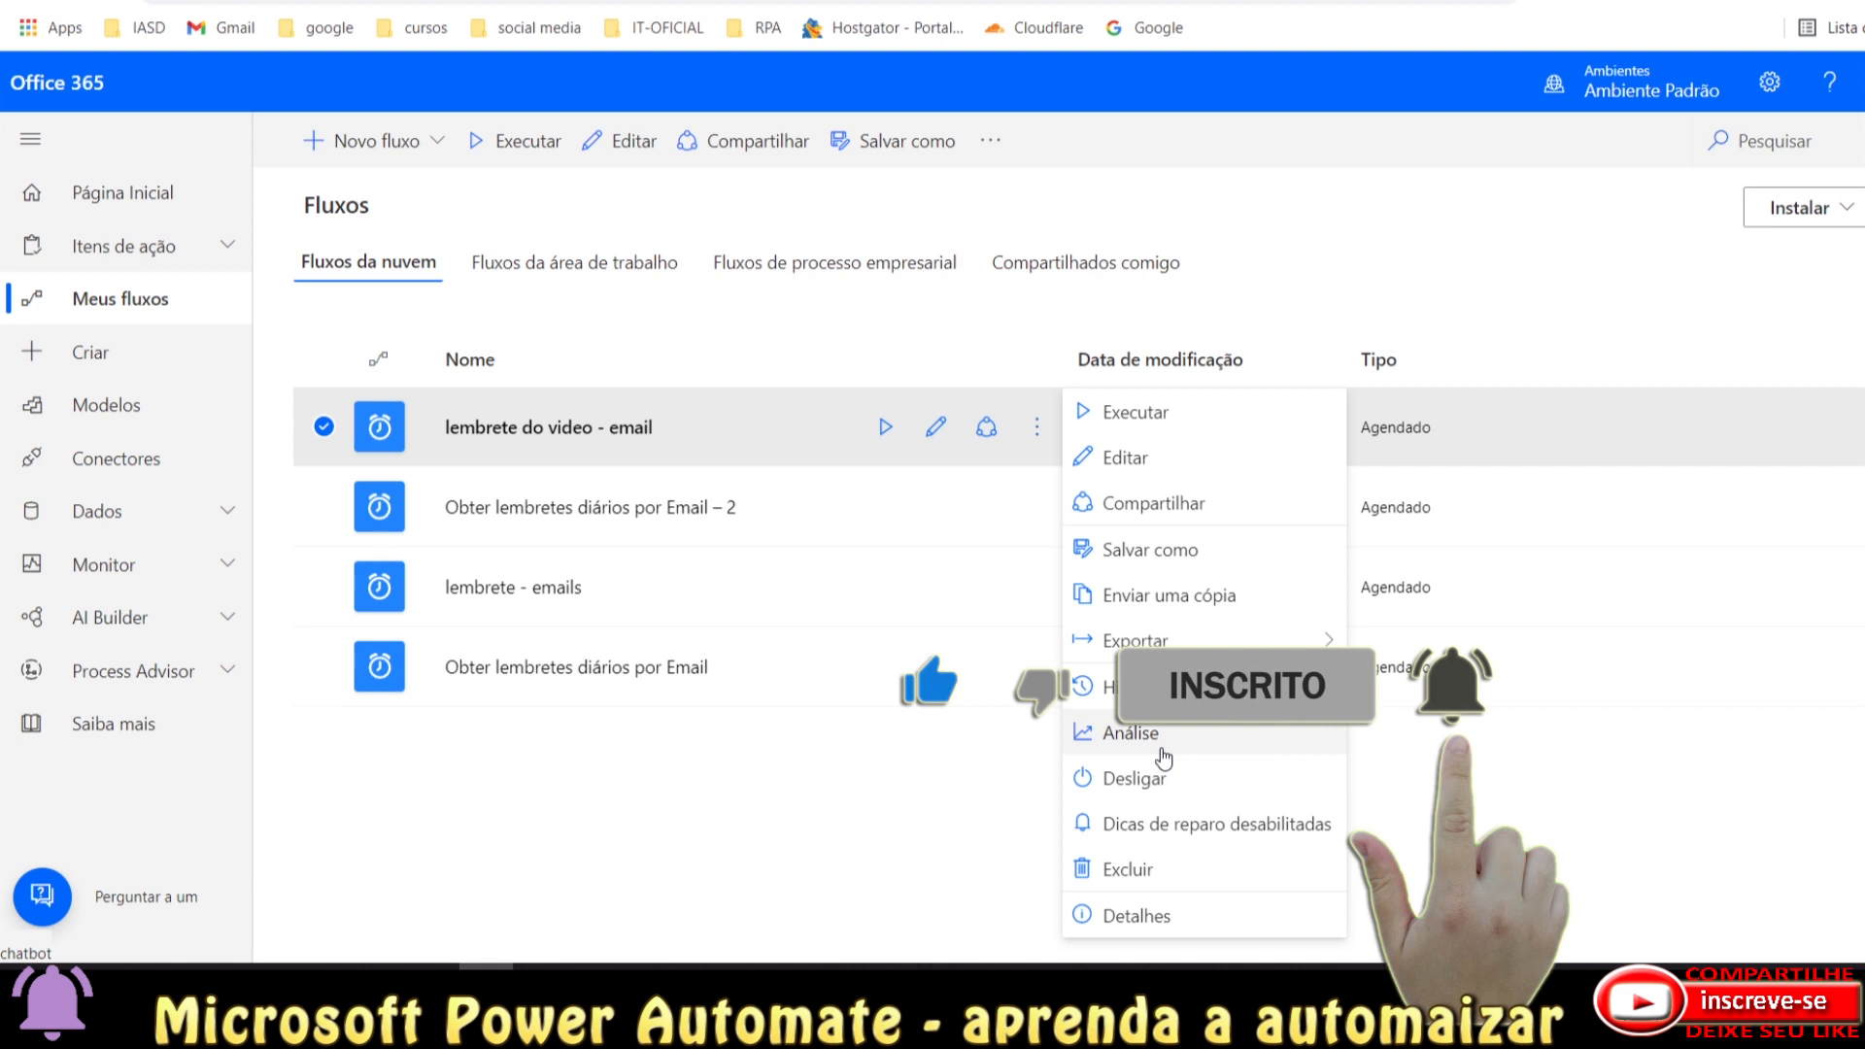
Dismiss the options menu for 'lembrete do video - email' by clicking an empty area of the list.
left_click(828, 478)
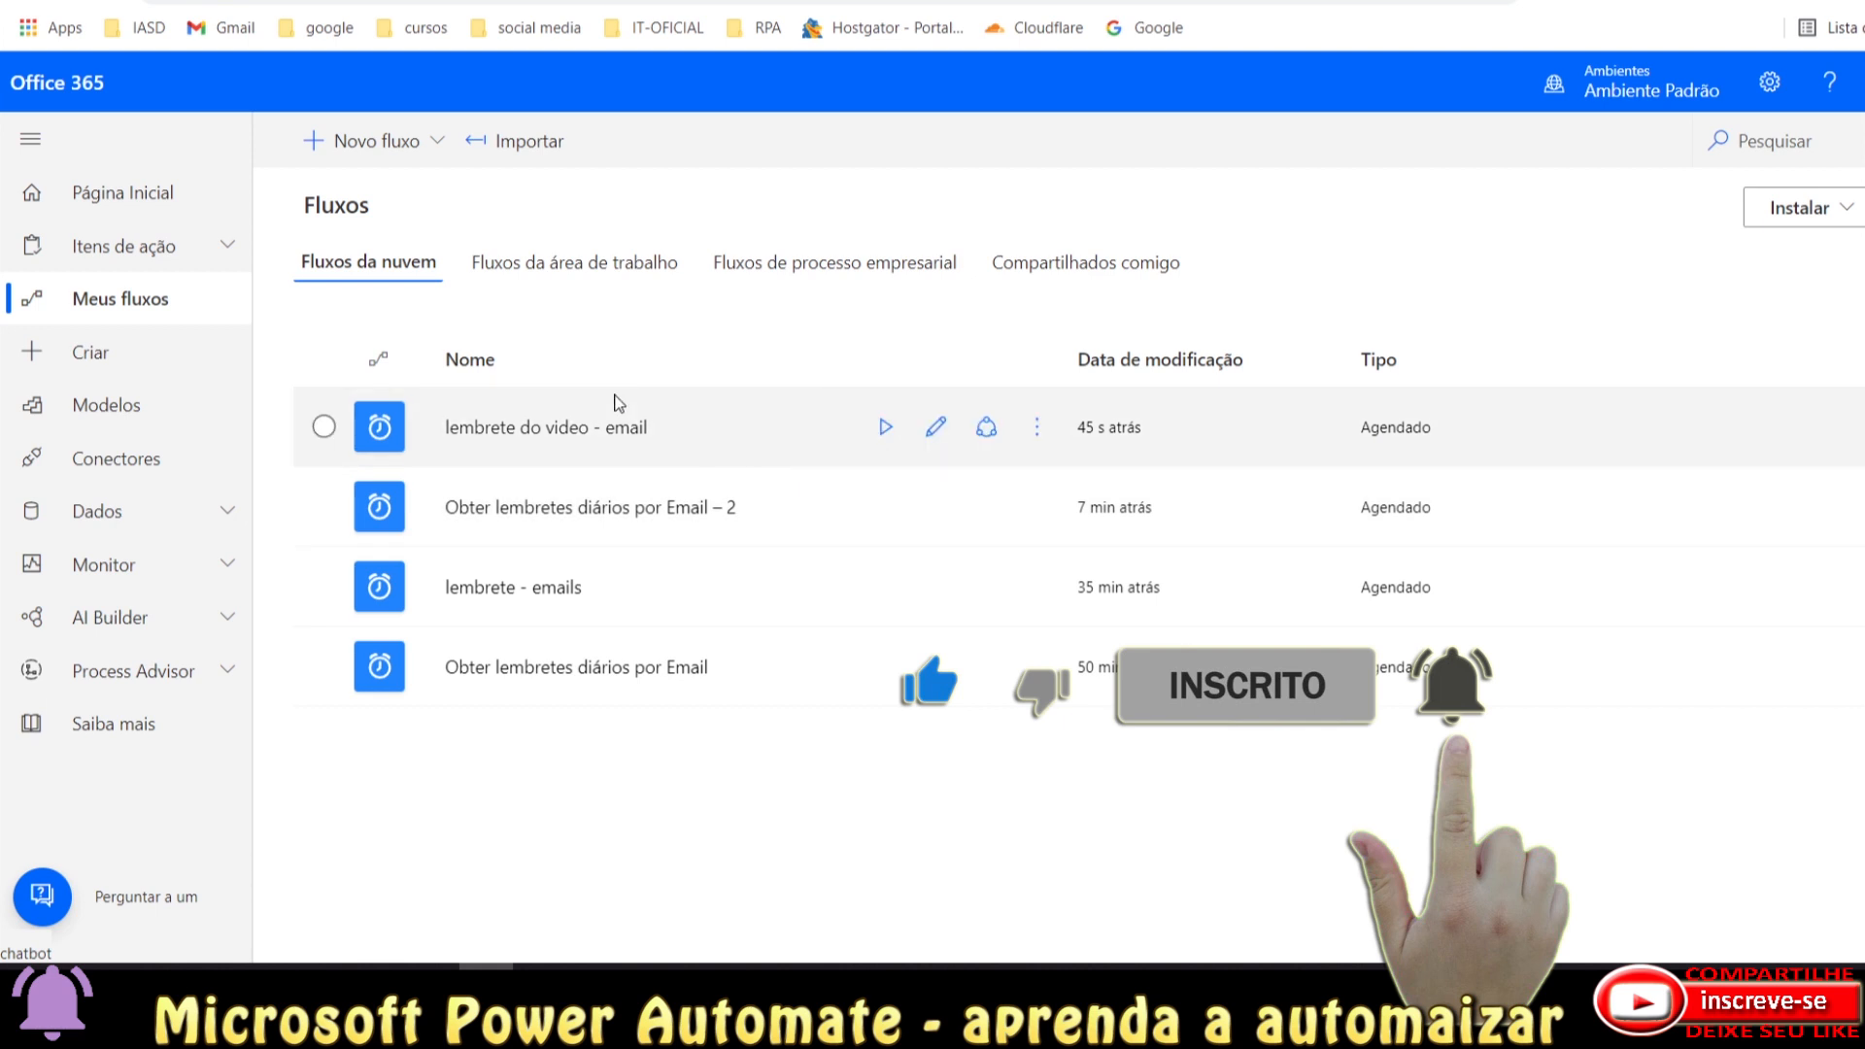